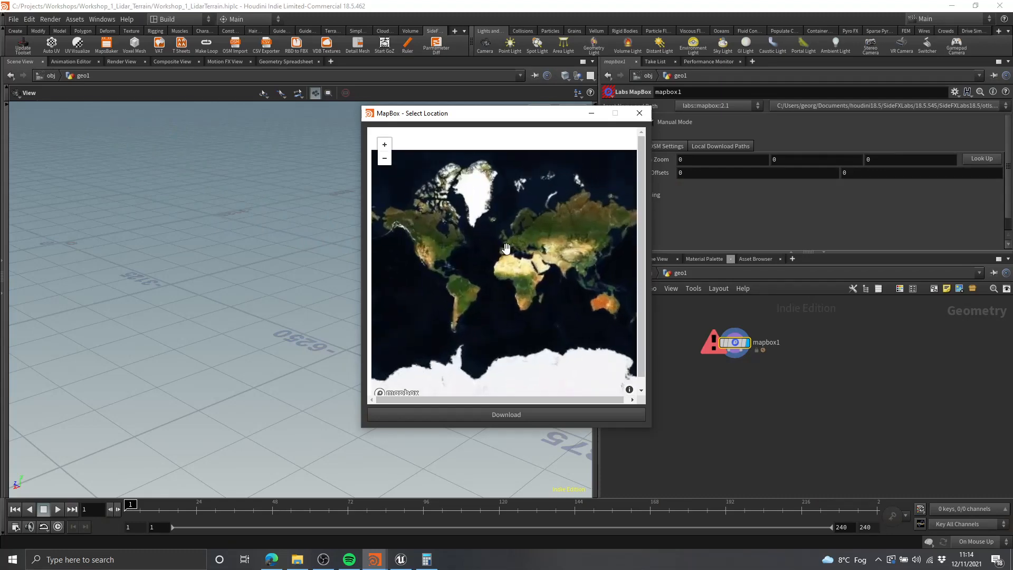
scroll(500, 232, "up", 4)
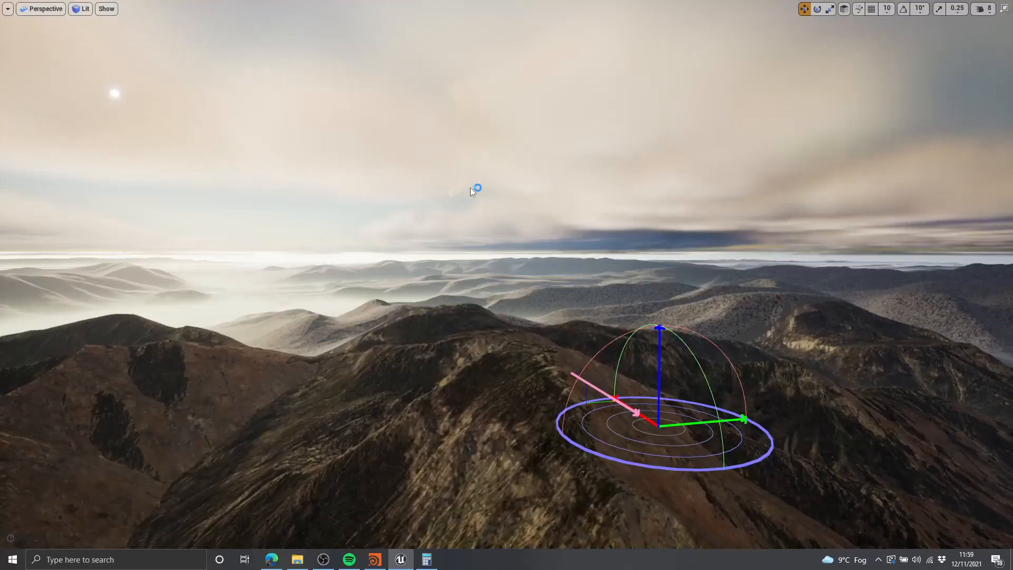
- Rotate the directional light to change the sunlight over the mountain landscape
key("ctrl+l")
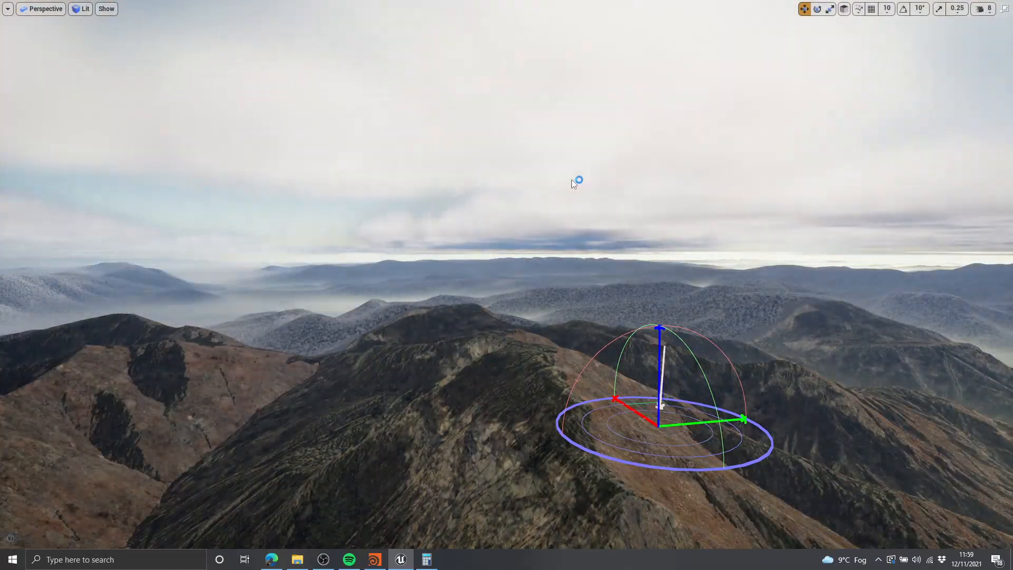
right_click_drag(570, 180, 660, 197)
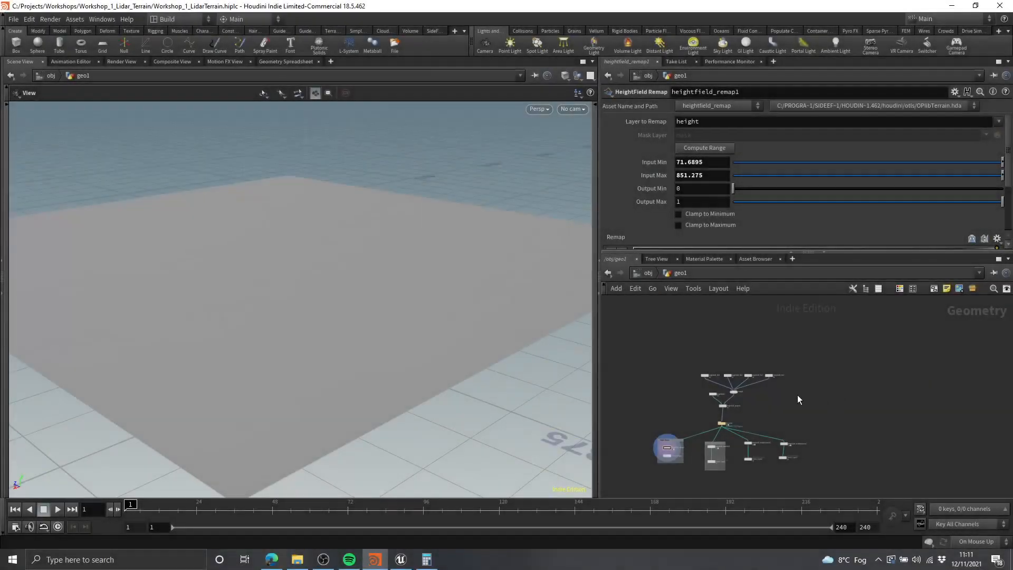
middle_click_drag(798, 400, 809, 346)
scroll(862, 375, "up", 2)
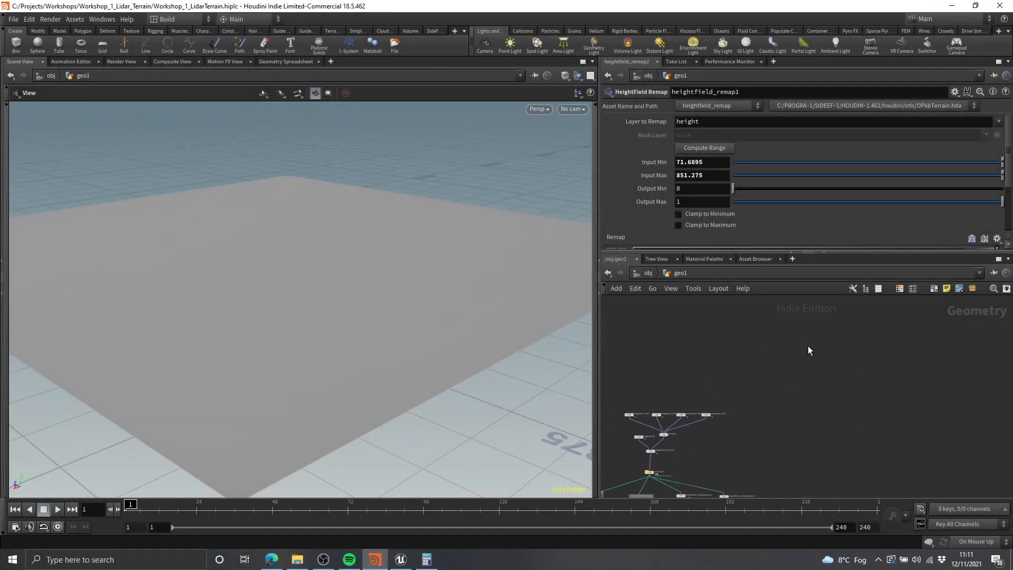
key("Tab")
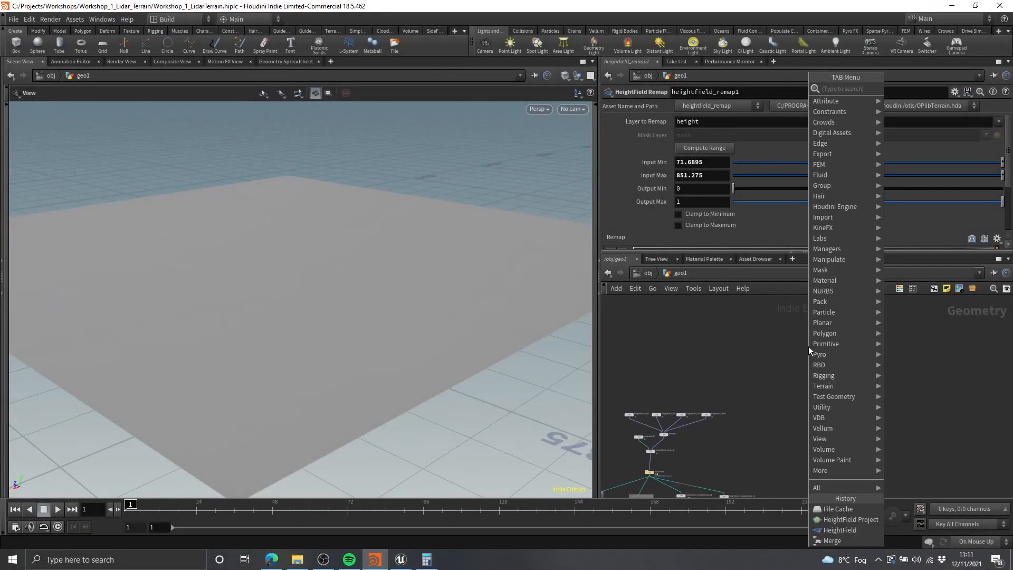
type("mapbox")
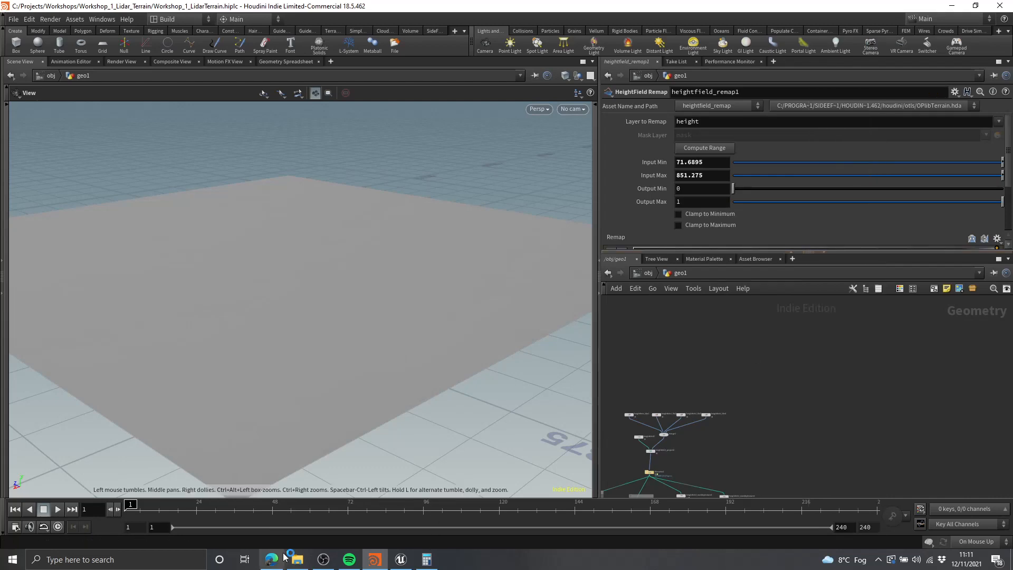
- Switch to the web browser, search for "Side FX LAbs" and open the SideFX Labs product page
left_click(283, 557)
left_click(291, 8)
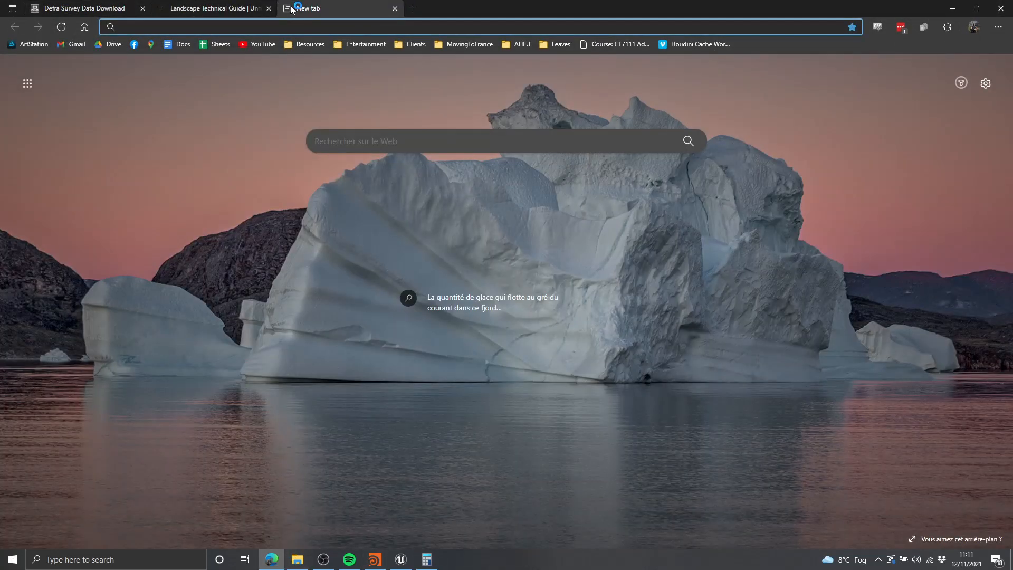
type("+Si")
key("ctrl+a")
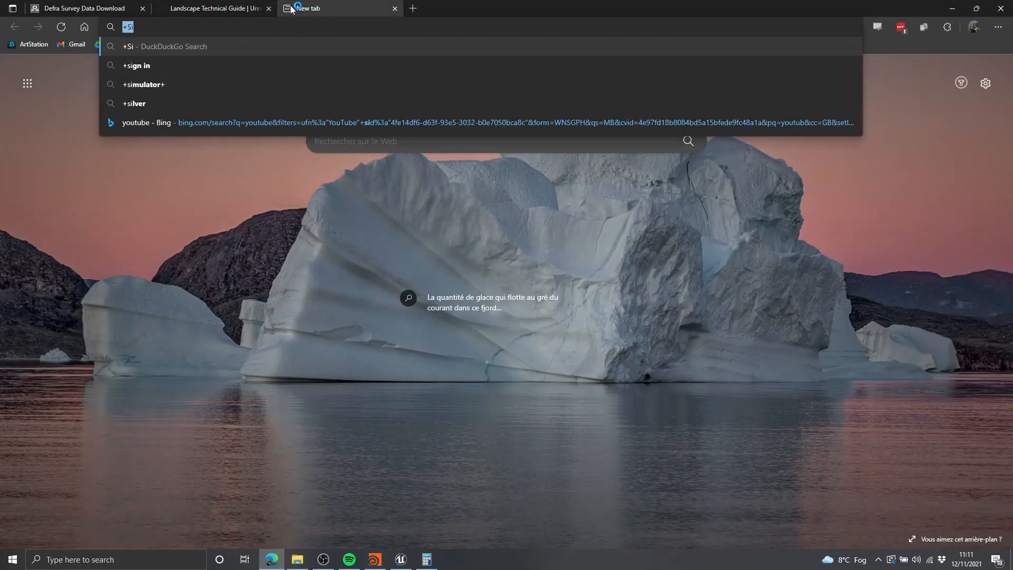
type("Side FX LAns")
key("Return")
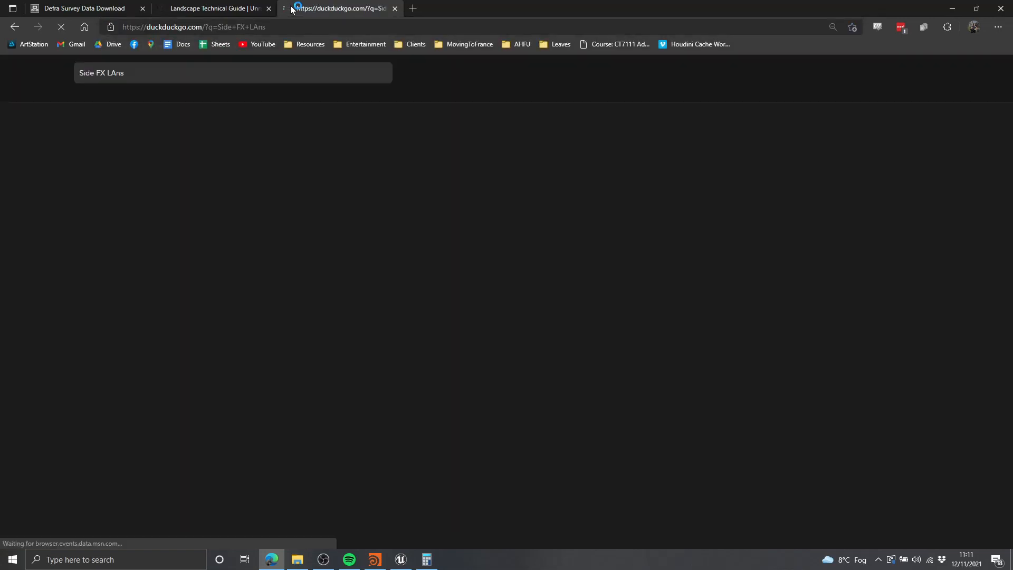
left_click(223, 72)
key("BackSpace")
key("BackSpace")
type("bs")
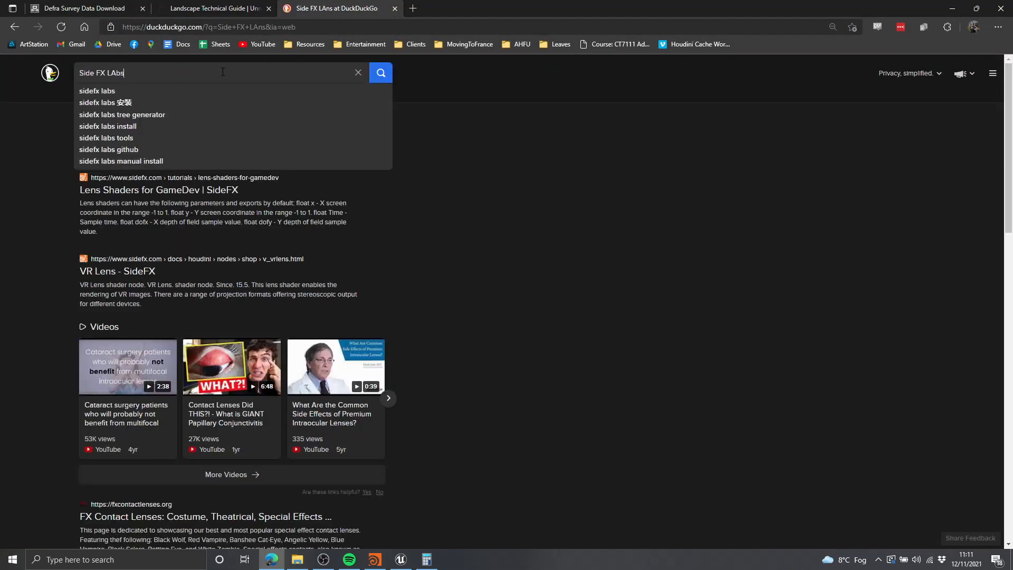
key("Return")
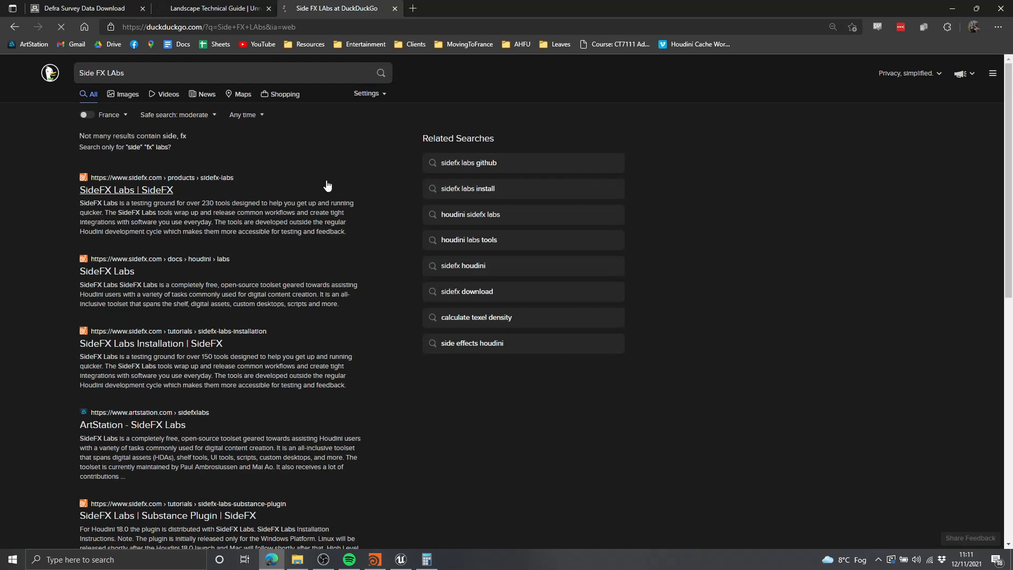
left_click(327, 184)
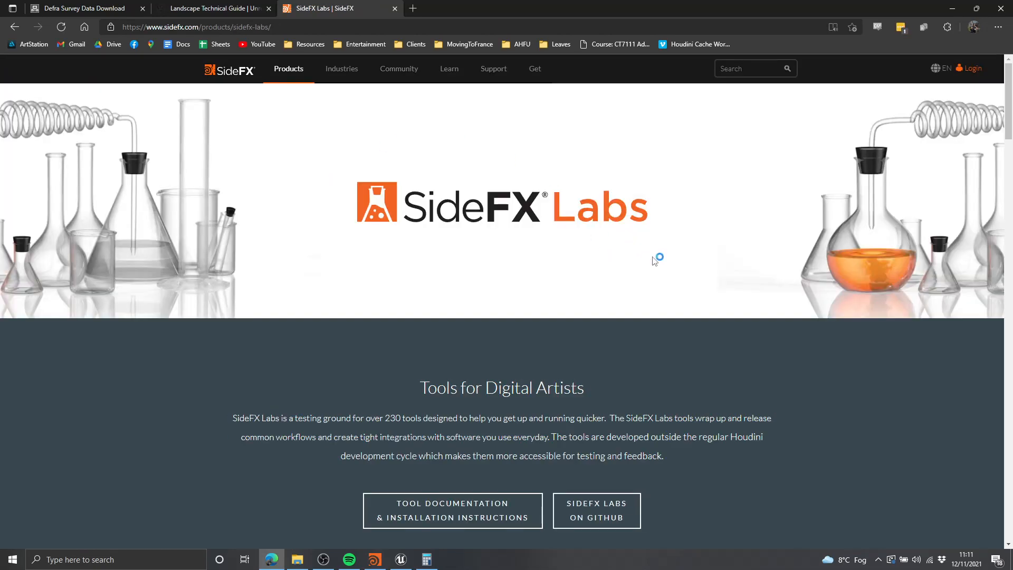
- Look through the SideFX Labs product page, including its tool categories and integration tools
scroll(654, 269, "down", 15)
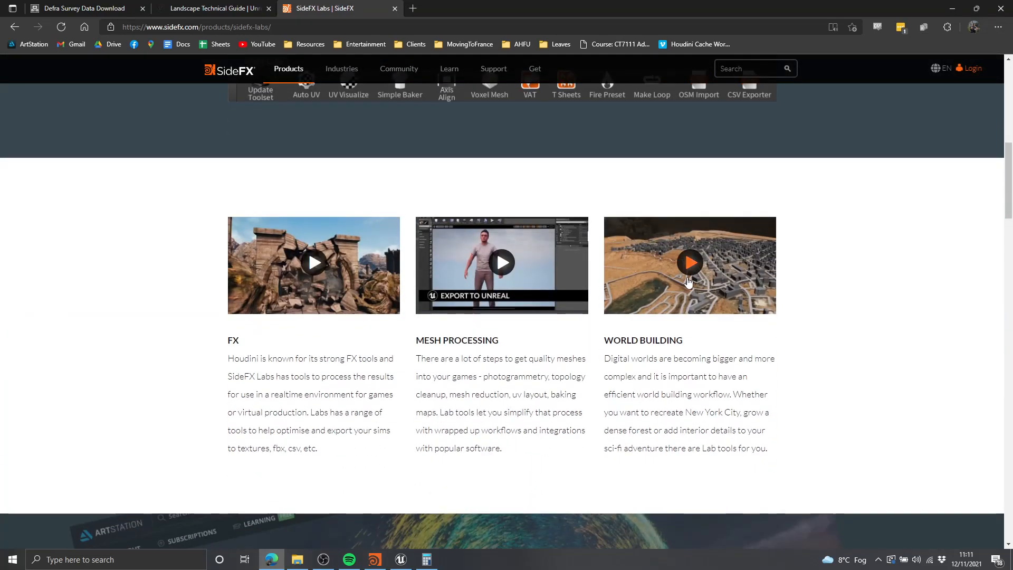
scroll(729, 347, "down", 10)
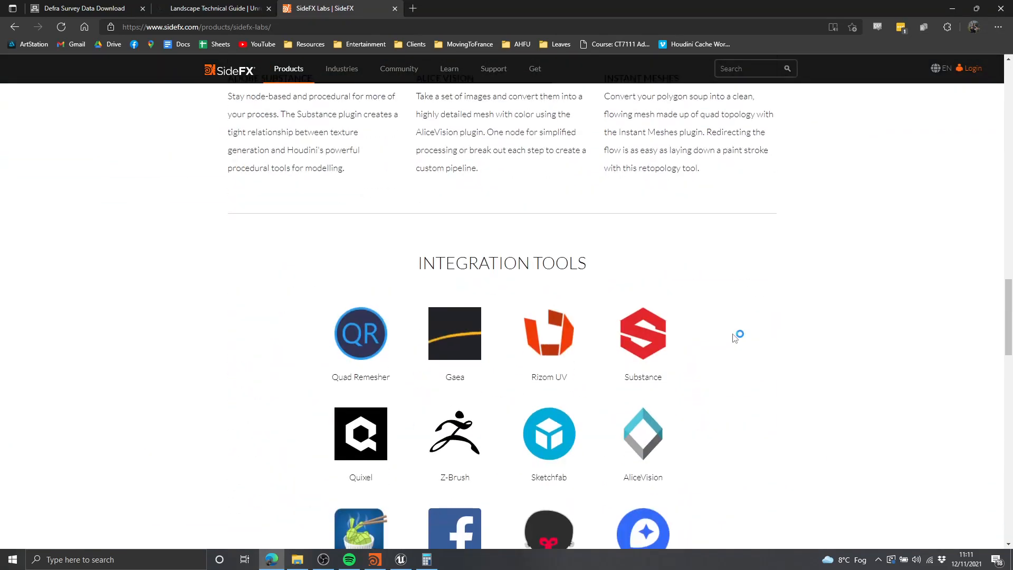
scroll(768, 354, "up", 5)
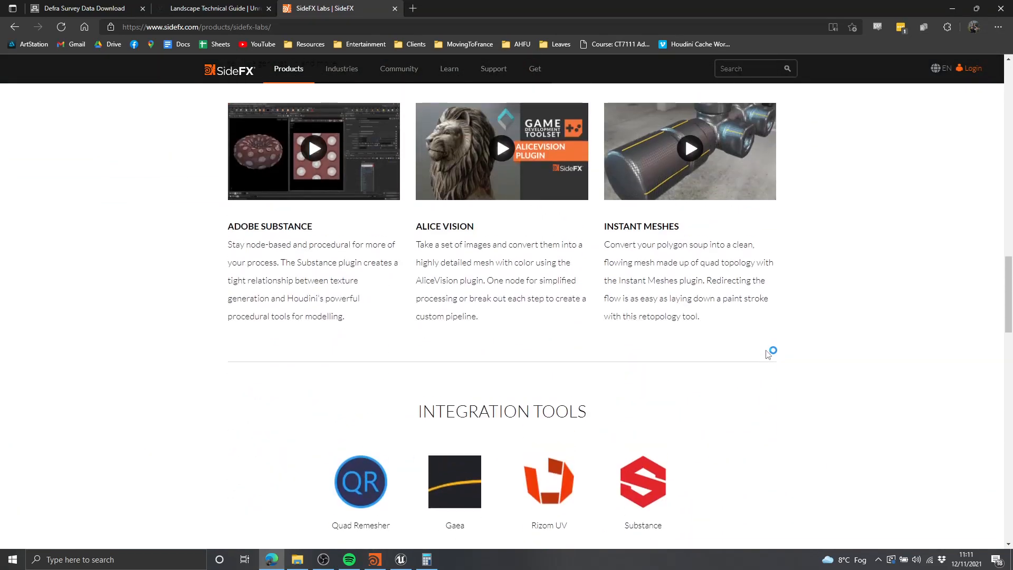
scroll(768, 353, "up", 15)
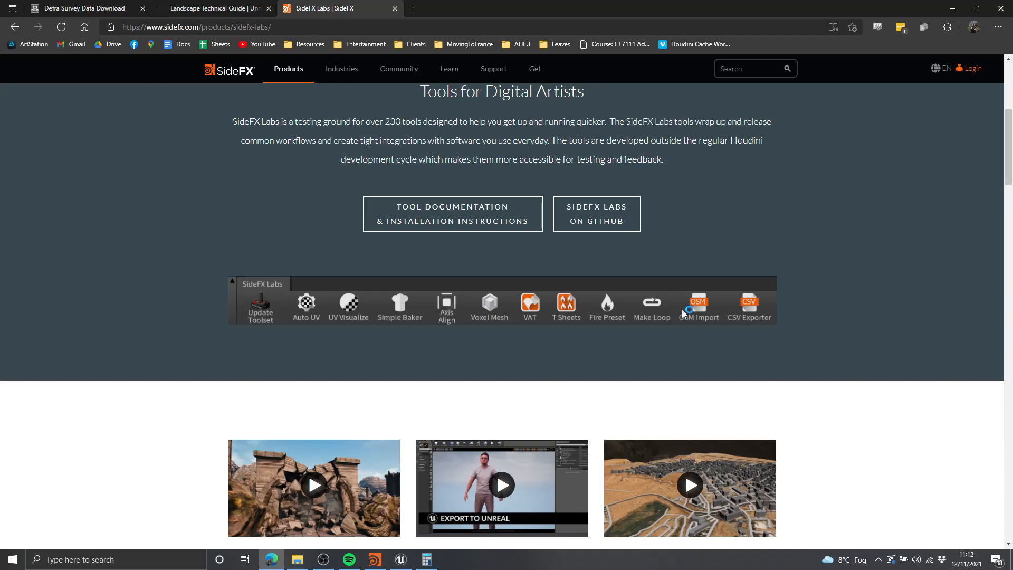
scroll(775, 362, "up", 5)
scroll(711, 347, "down", 4)
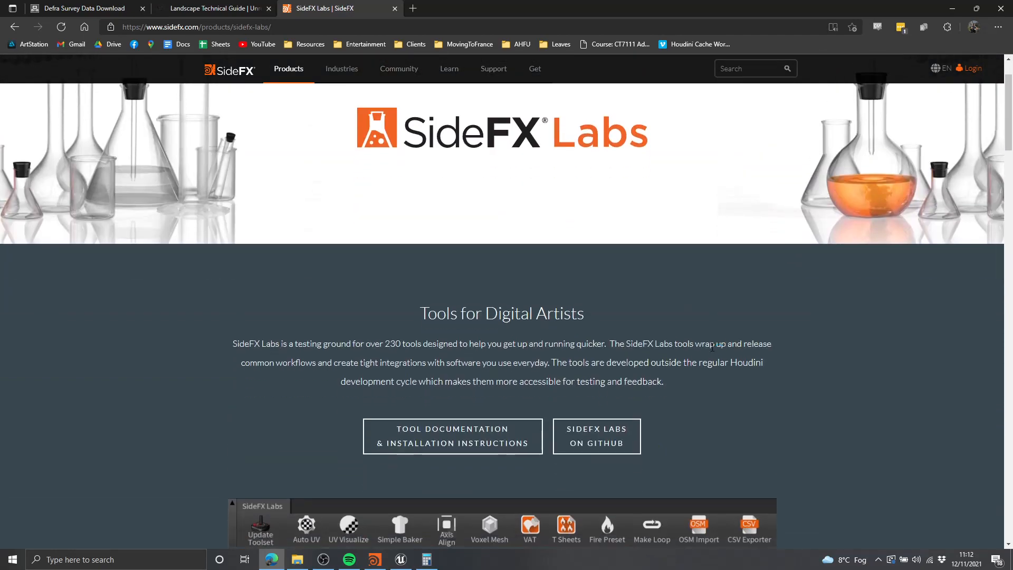
- Open the Labs tool documentation and installation instructions, and look through the installation section and the list of Labs nodes
scroll(658, 336, "down", 10)
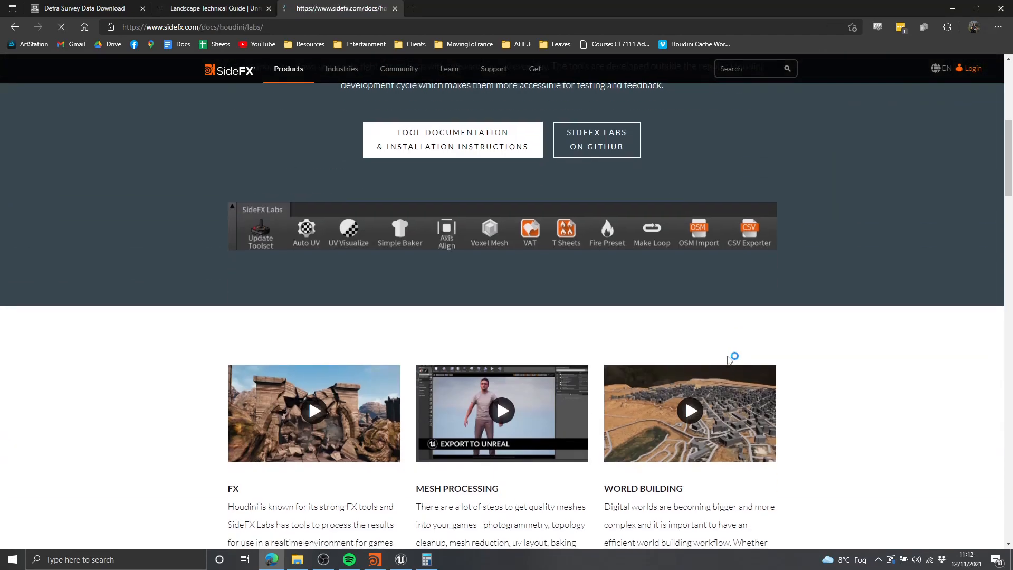
scroll(735, 348, "down", 15)
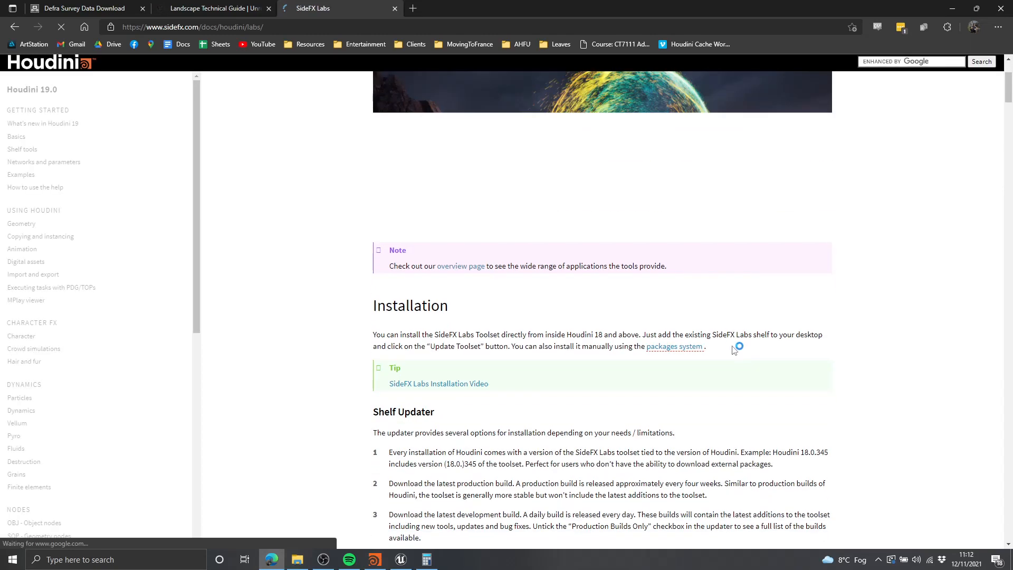
scroll(736, 337, "down", 3)
scroll(433, 179, "up", 5)
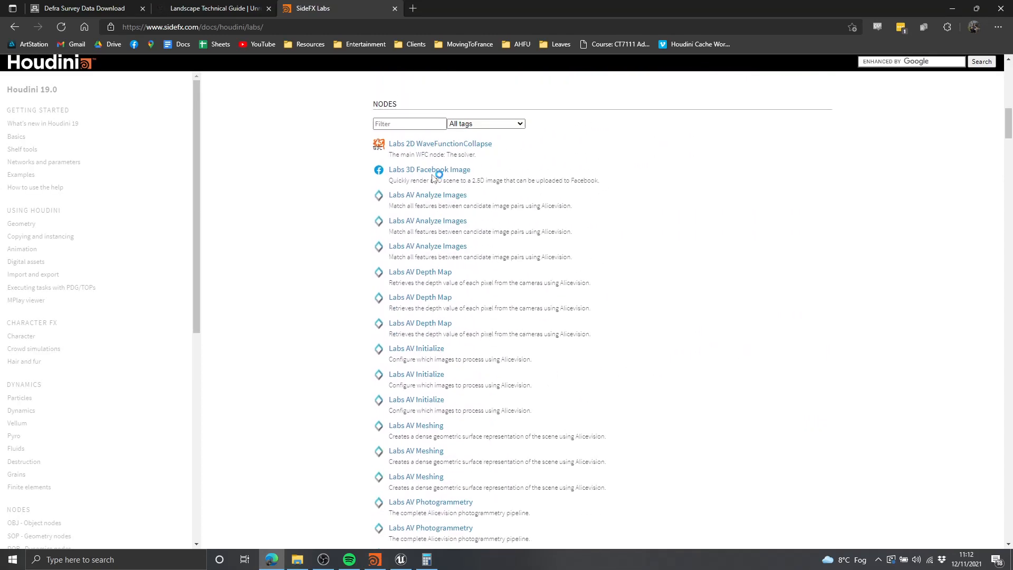
left_click_drag(486, 137, 534, 303)
scroll(527, 243, "down", 7)
scroll(539, 294, "down", 6)
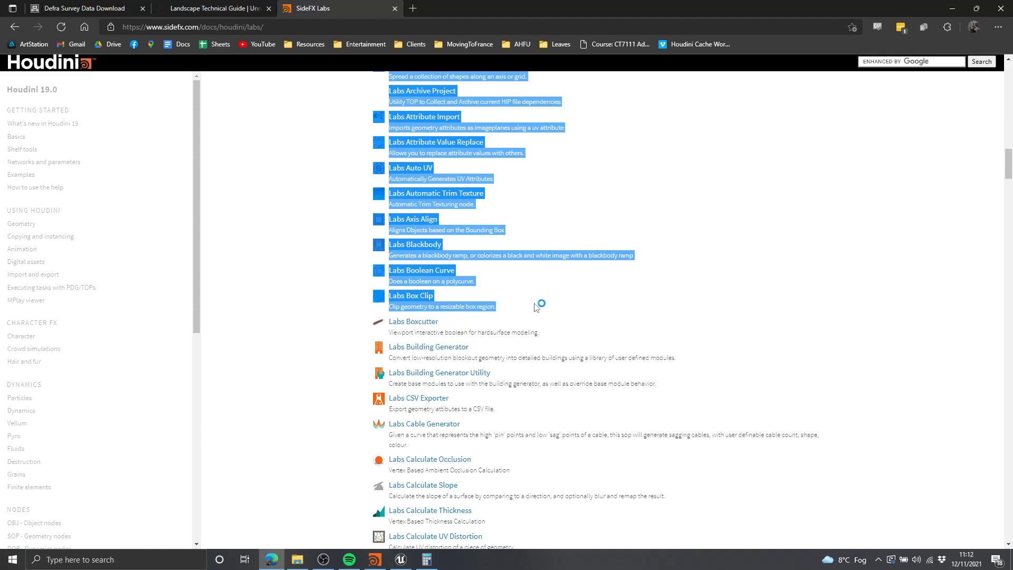
scroll(536, 306, "down", 3)
left_click_drag(537, 306, 511, 315)
scroll(512, 315, "down", 8)
scroll(511, 315, "down", 3)
left_click(797, 273)
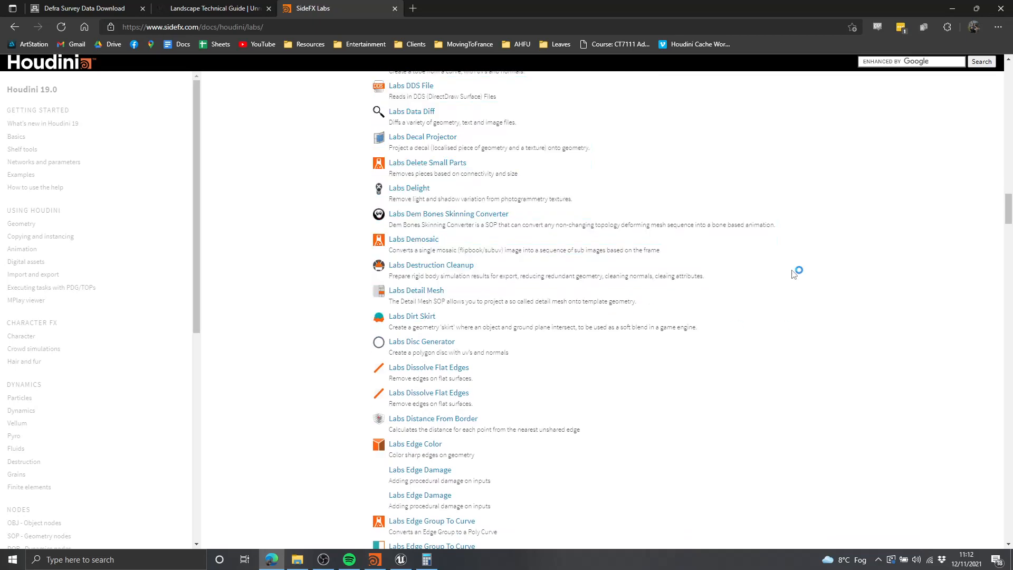
- Return to Houdini and search the nodes available in the geometry network for "labs map"
left_click(953, 8)
key("Tab")
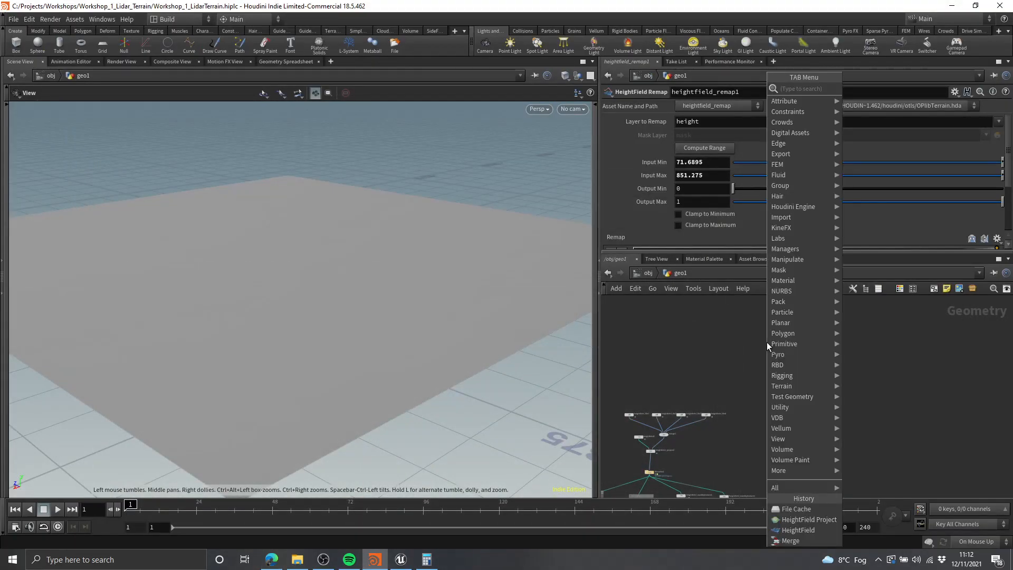
type("labs map")
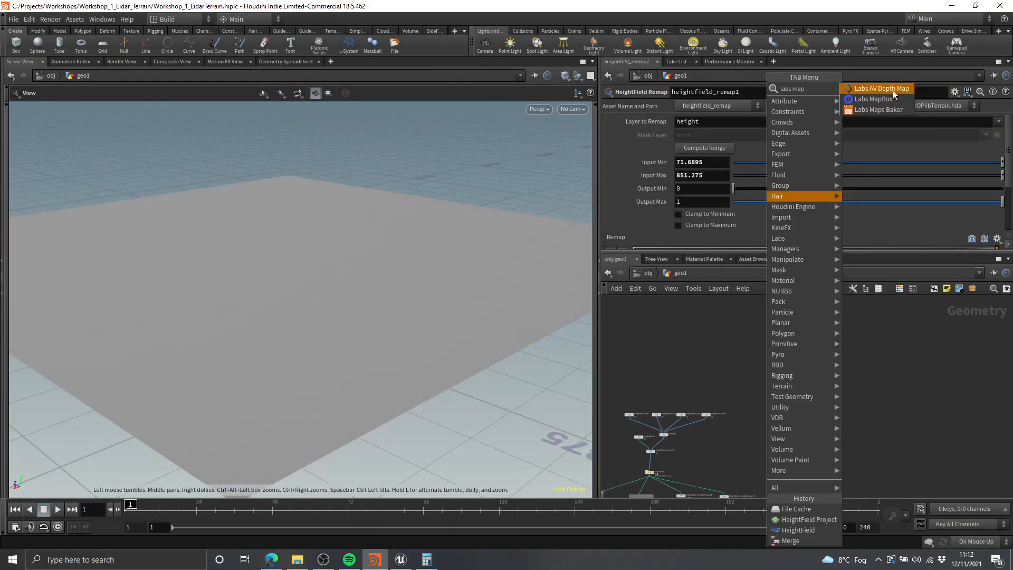
left_click(712, 338)
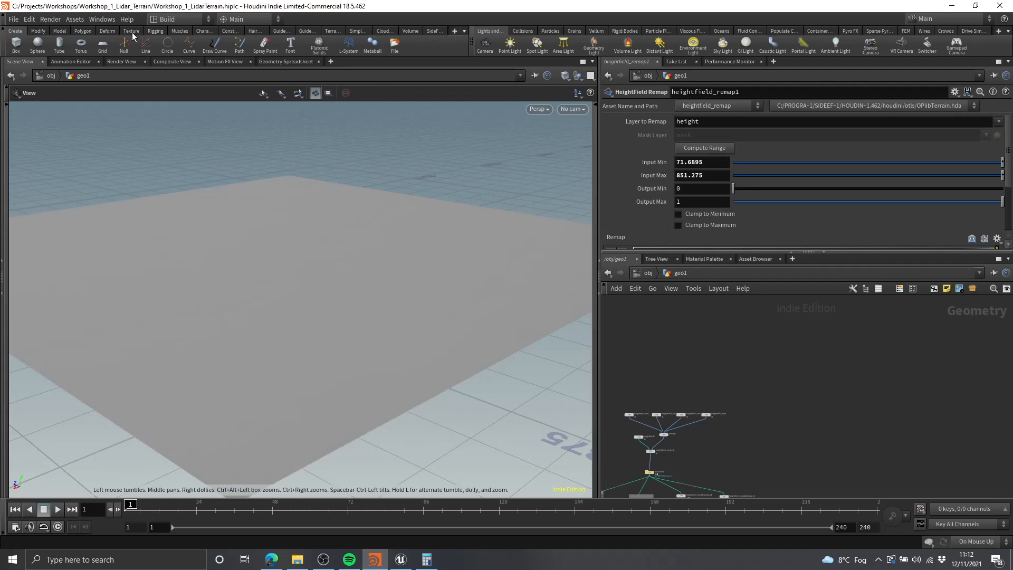
- Bring up the SideFX Labs shelf and check the release options in its toolset updater without updating
left_click(457, 32)
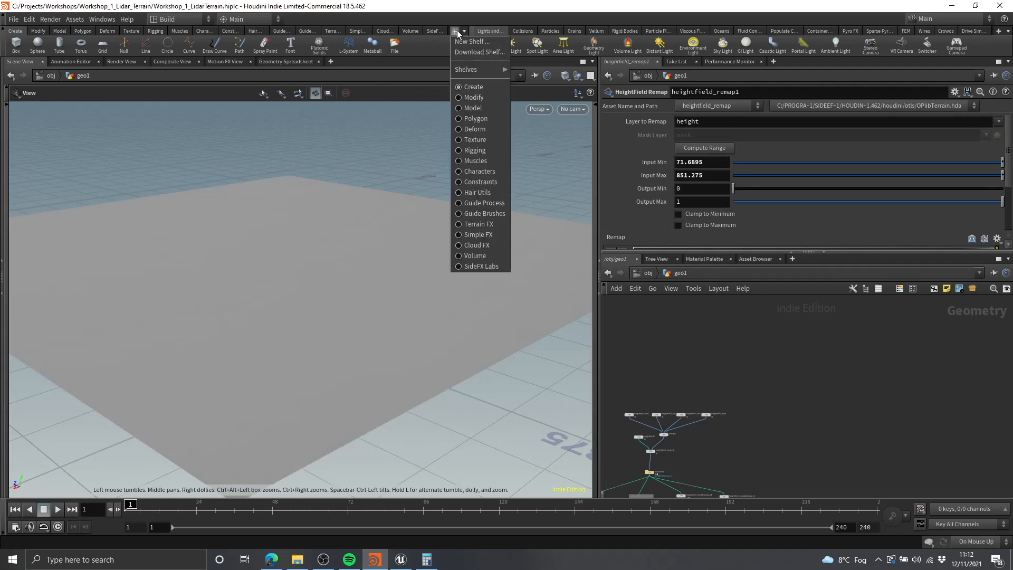
mouse_move(479, 70)
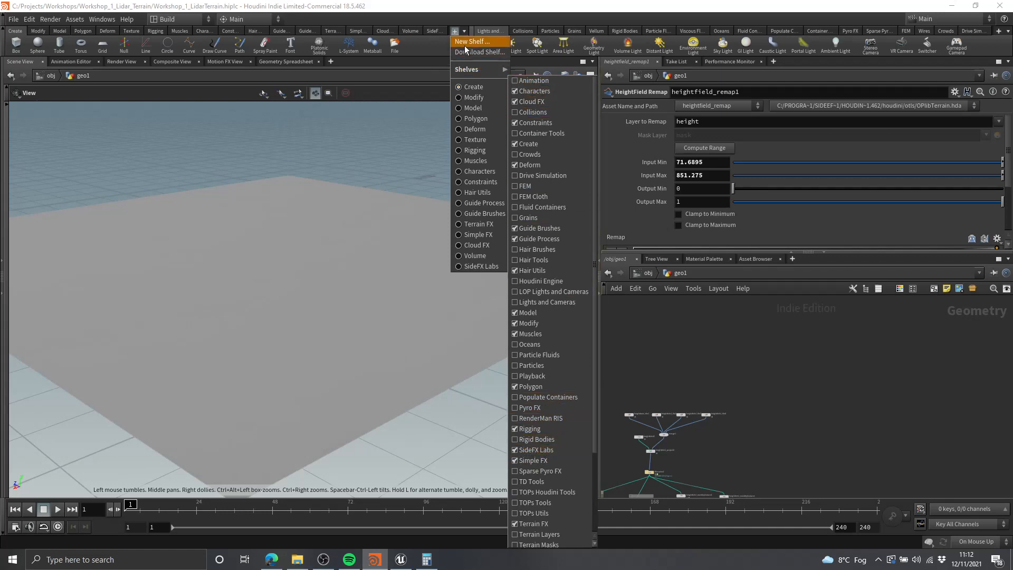
left_click(434, 33)
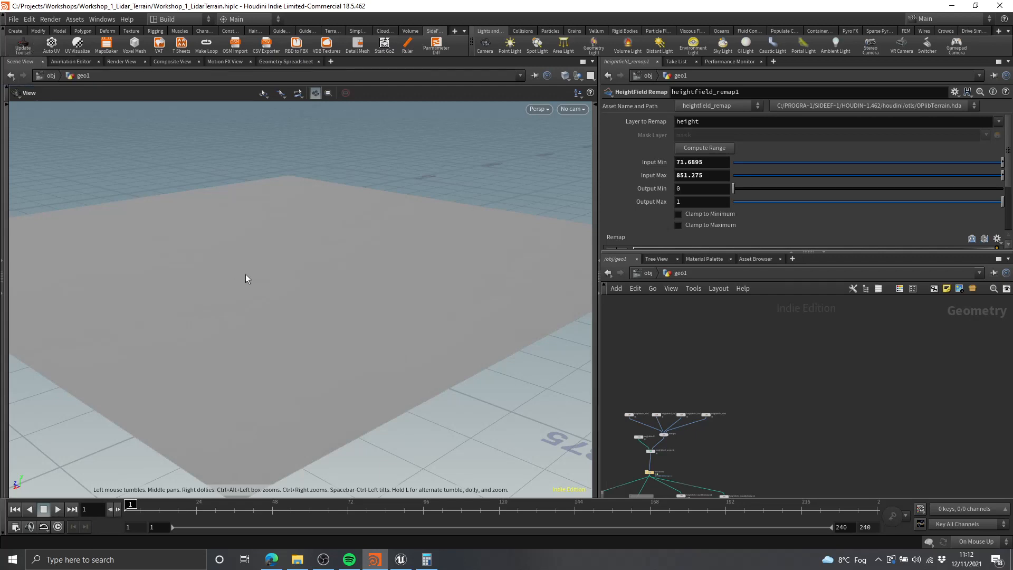
left_click_drag(508, 216, 367, 208)
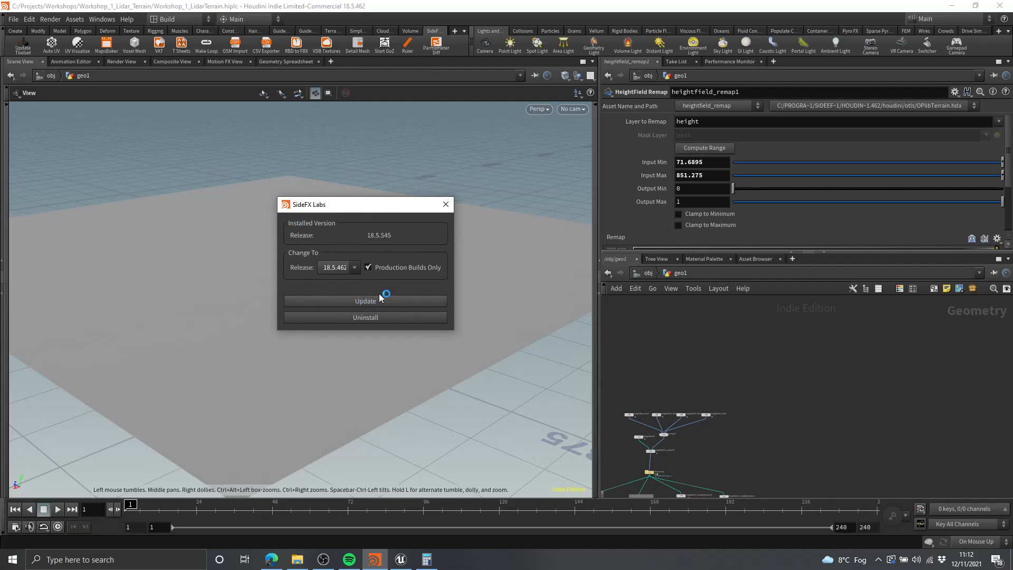
left_click(444, 204)
- Search the available nodes for "labs" and look over the full set of Labs tools
key("Tab")
type("labs")
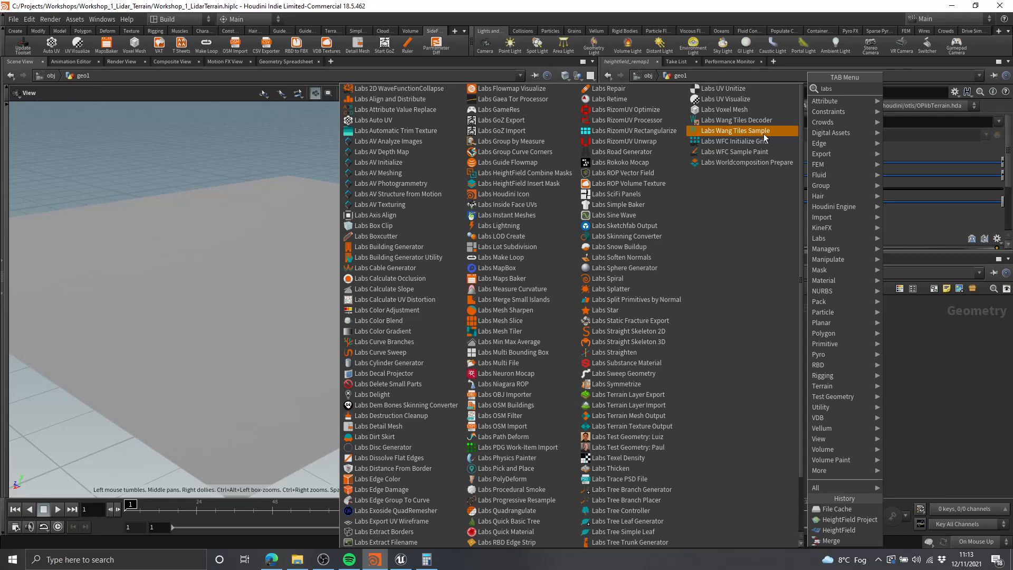
left_click(948, 338)
- Add a Labs MapBox node in the empty space above the existing terrain nodes of the geo1 network
scroll(916, 352, "down", 5)
middle_click_drag(884, 334, 862, 349)
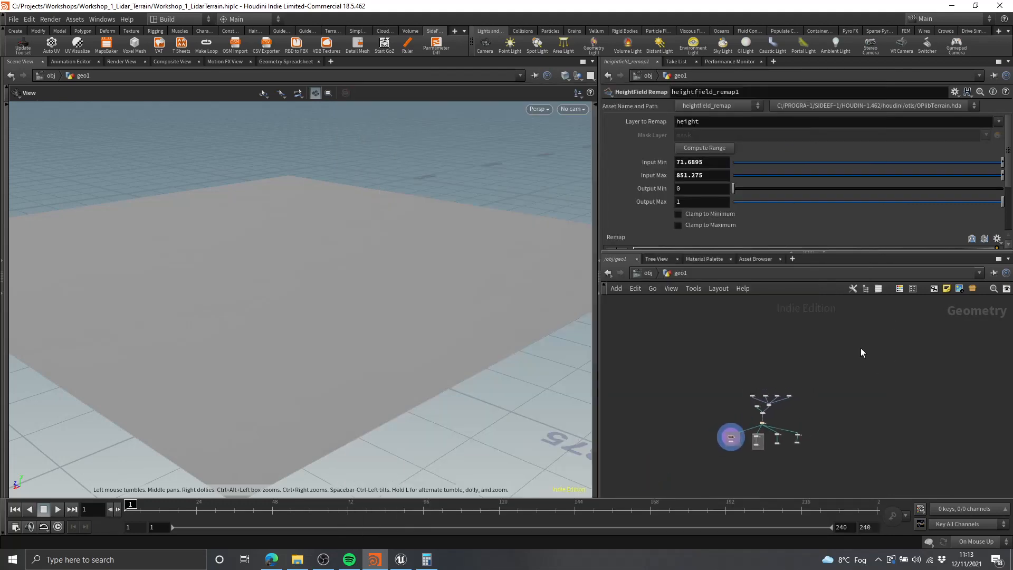
key("Tab")
left_click(838, 341)
key("Tab")
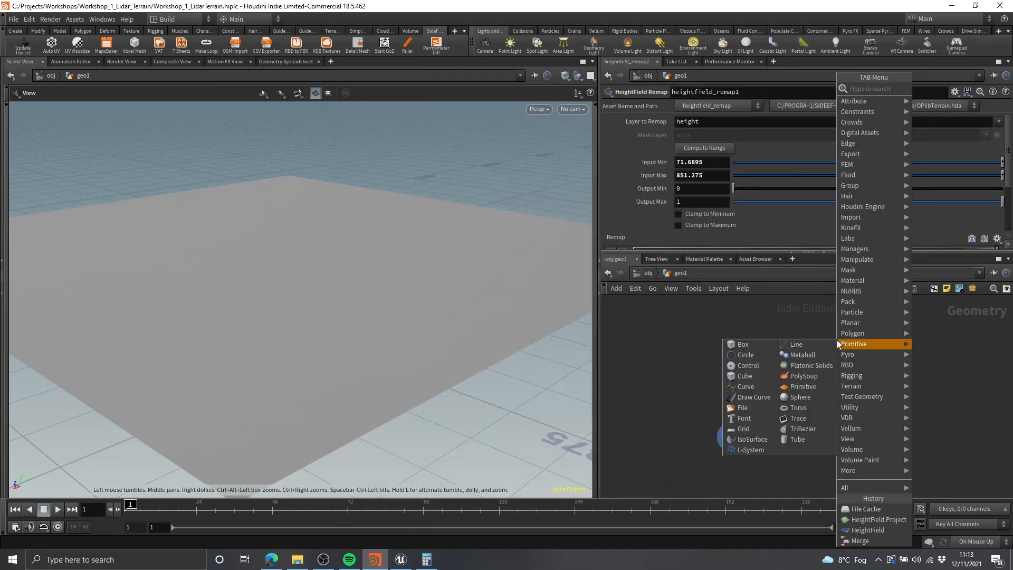
type("mapbox")
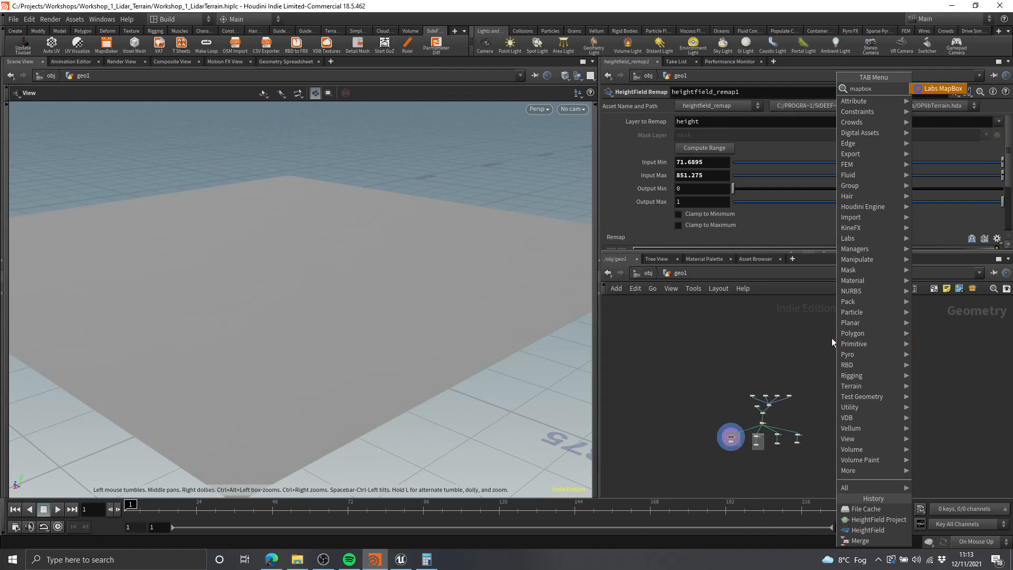
key("Return")
left_click(832, 350)
scroll(832, 348, "up", 4)
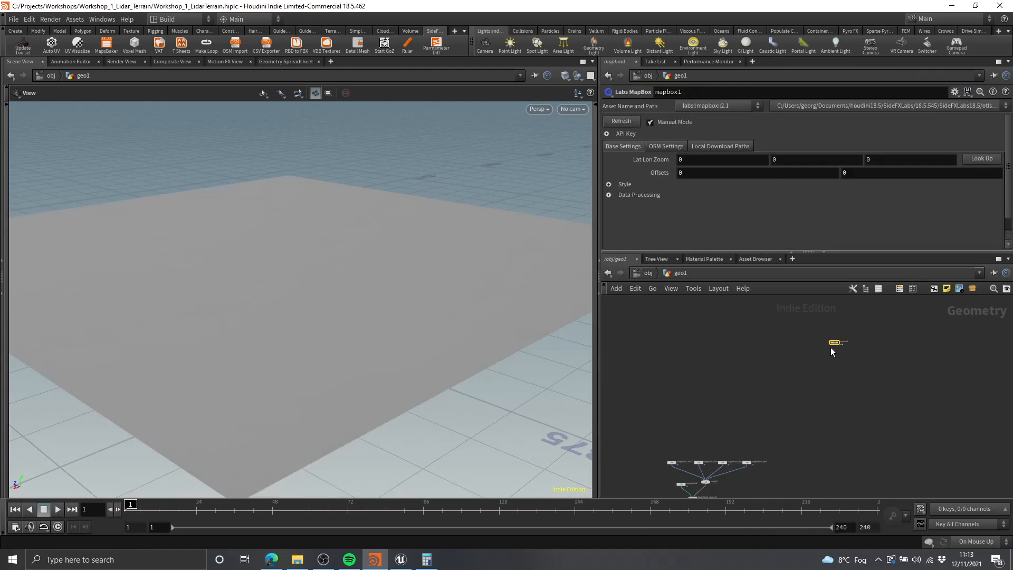
scroll(833, 349, "up", 3)
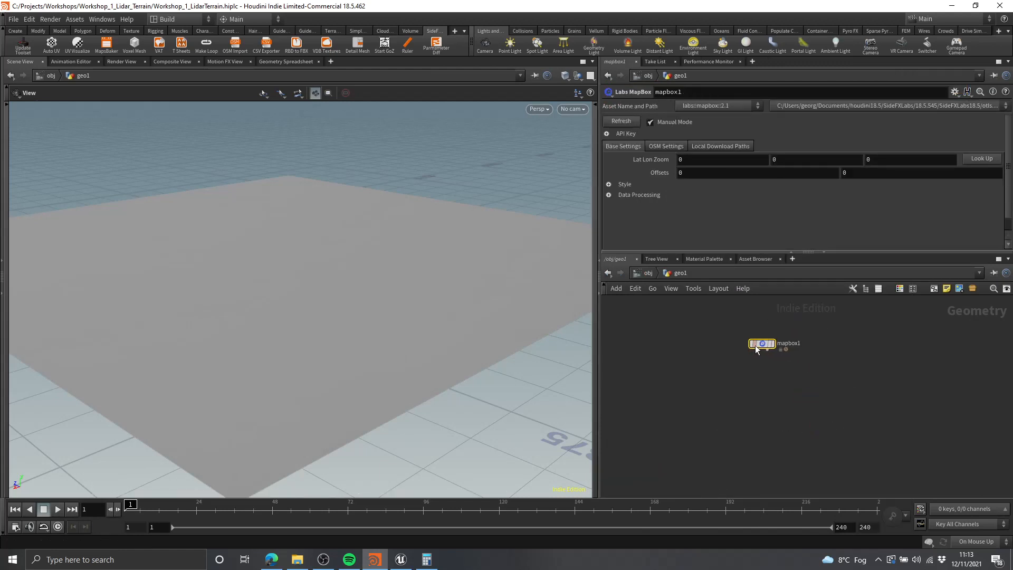
- Reposition the mapbox1 node, display its output in the viewport, and check the error details in its node information
left_click_drag(765, 348, 749, 350)
middle_click_drag(815, 375, 800, 365)
left_click(751, 328)
left_click(713, 344)
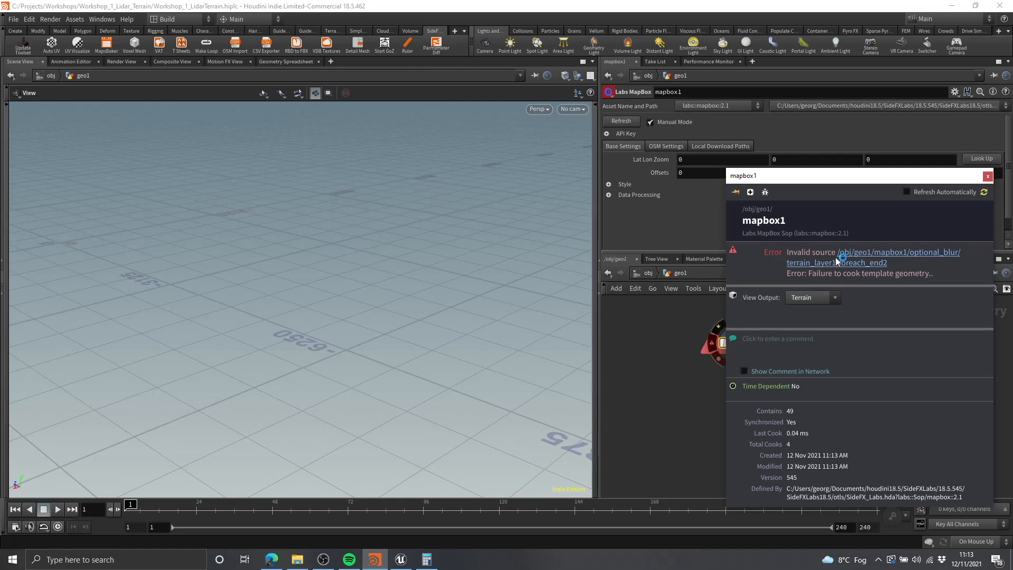
left_click(988, 176)
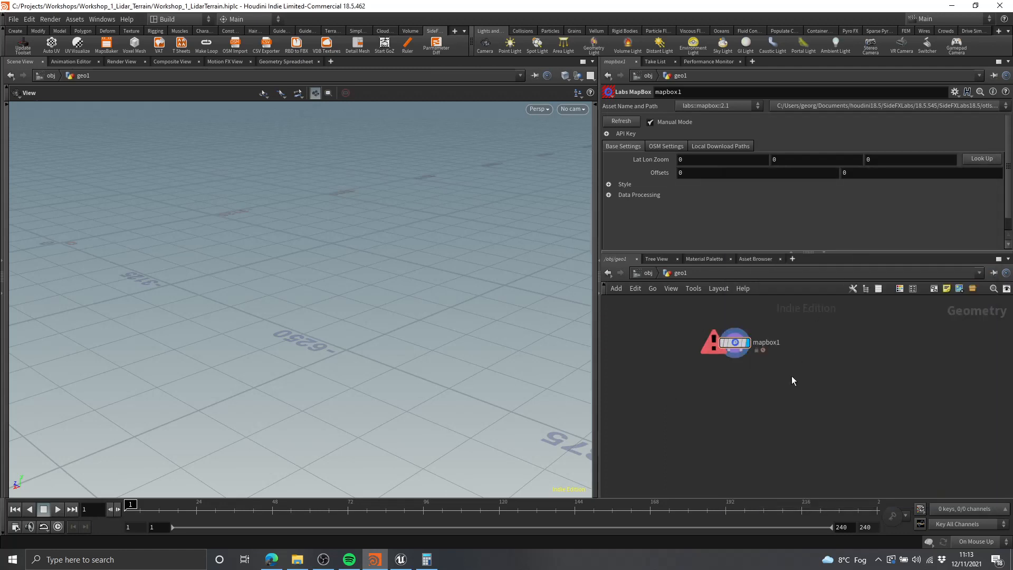
- Try the location look-up on mapbox1 and read the console error about the API access token before closing the console
left_click_drag(794, 380, 696, 320)
left_click(975, 159)
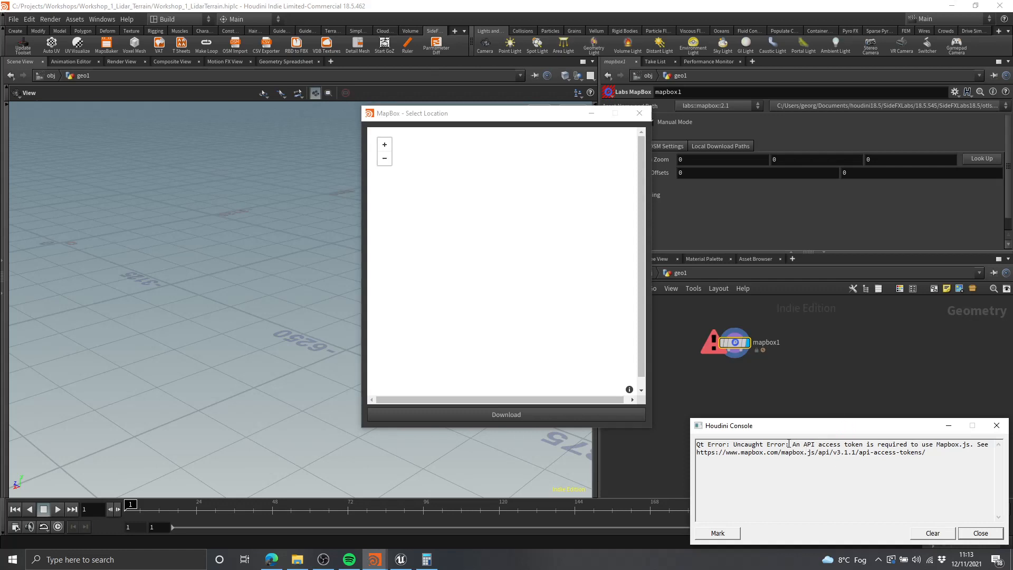
left_click_drag(789, 443, 966, 445)
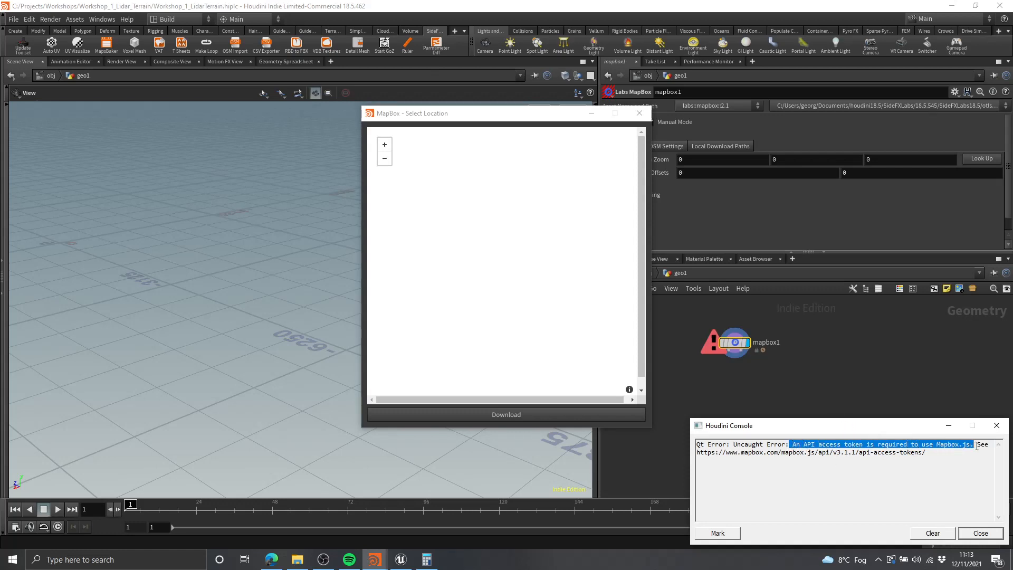
left_click(997, 425)
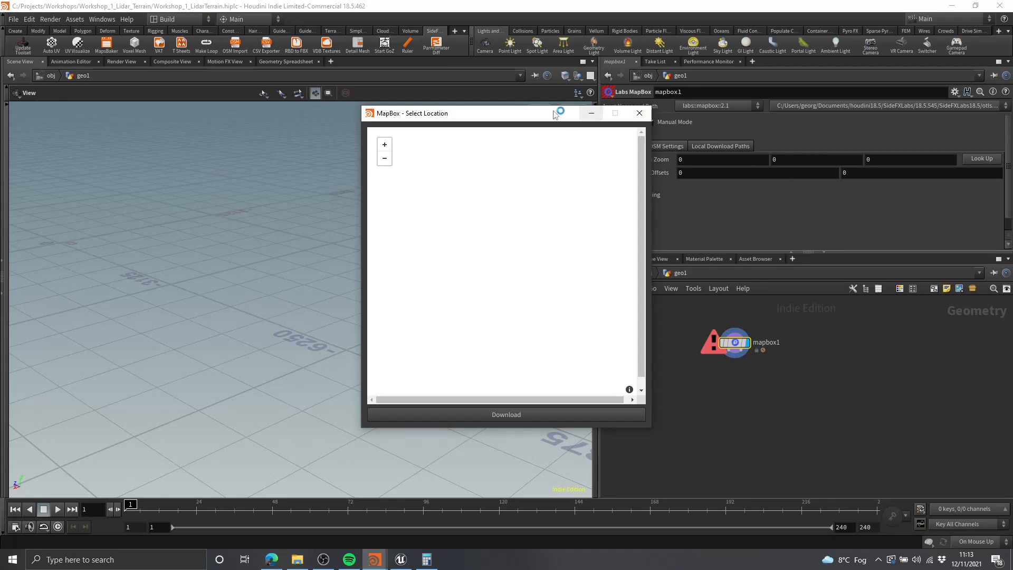
left_click_drag(557, 112, 517, 115)
- Switch to the web browser and search for "mapbox api key" in a new tab
left_click(269, 560)
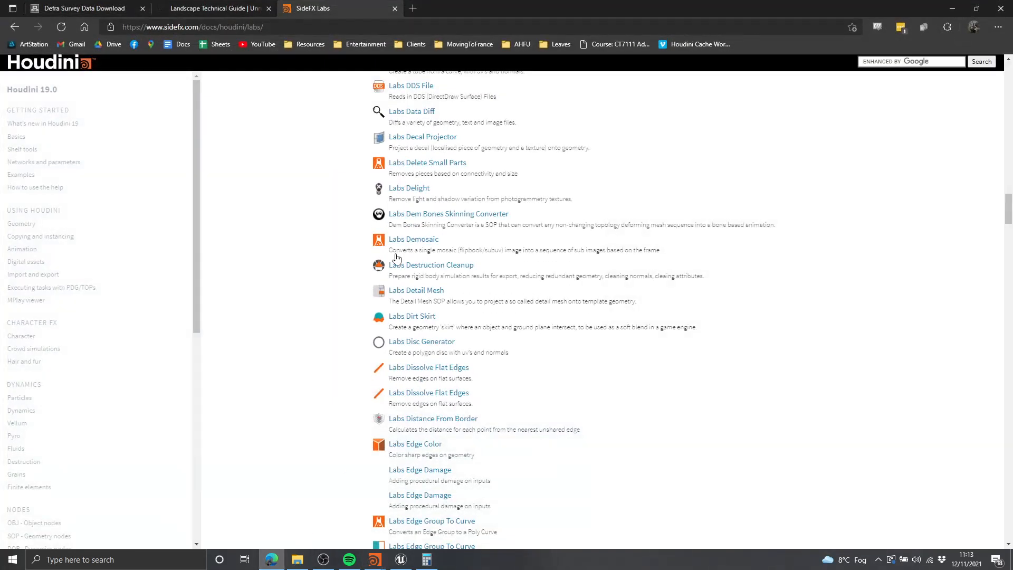
left_click(414, 7)
type("llab")
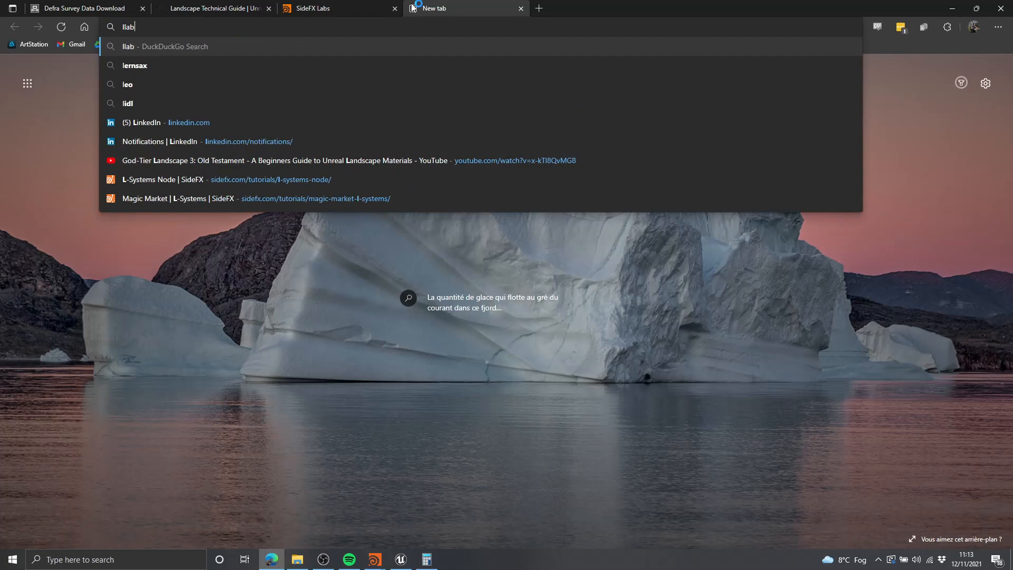
key("BackSpace")
key("BackSpace")
key("BackSpace")
key("BackSpace")
type("mapbox ")
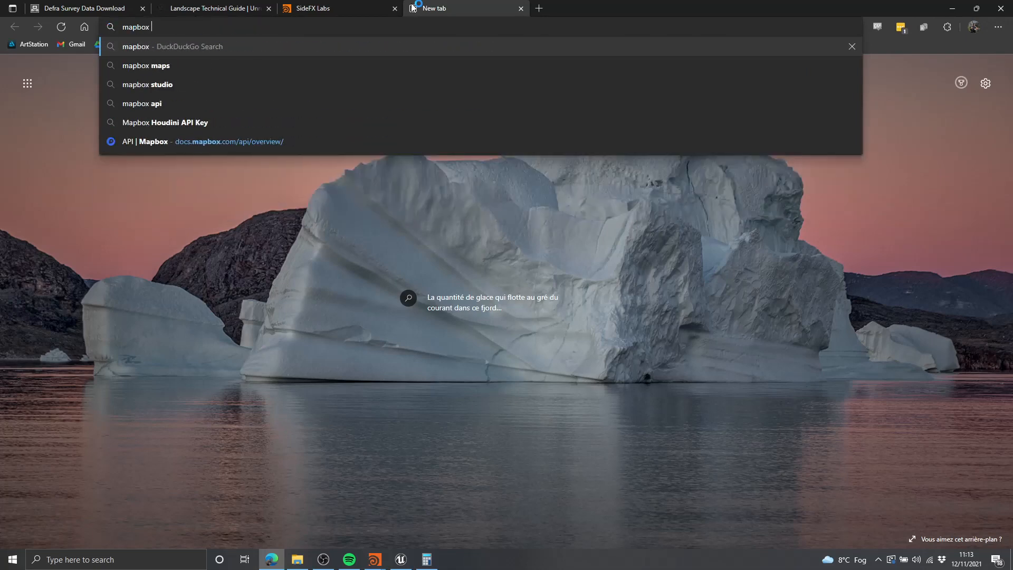
type("api key")
key("Return")
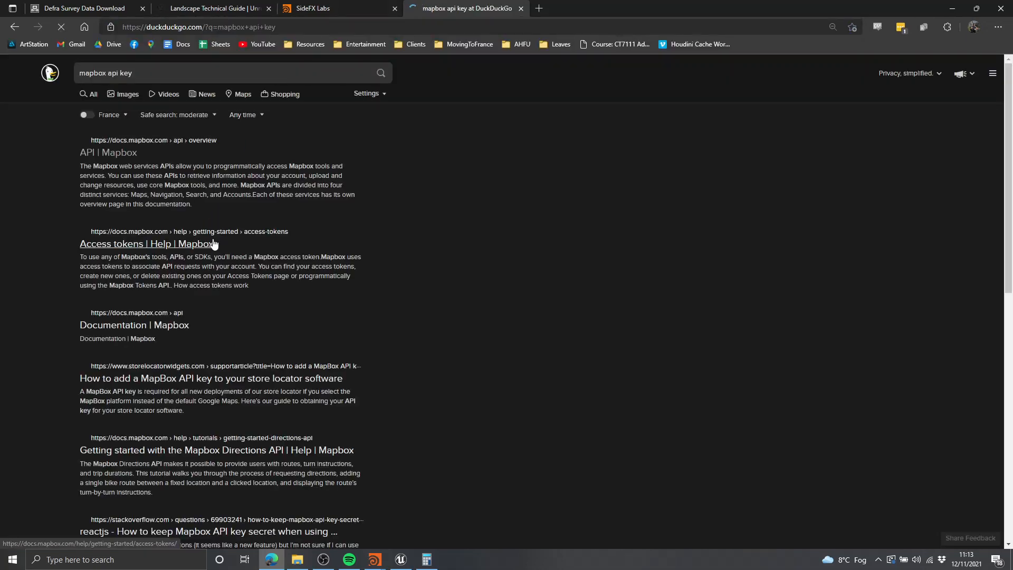
- Open the Mapbox API overview from the results and go to the Mapbox account page, dismissing the survey about building with Mapbox
left_click(119, 153)
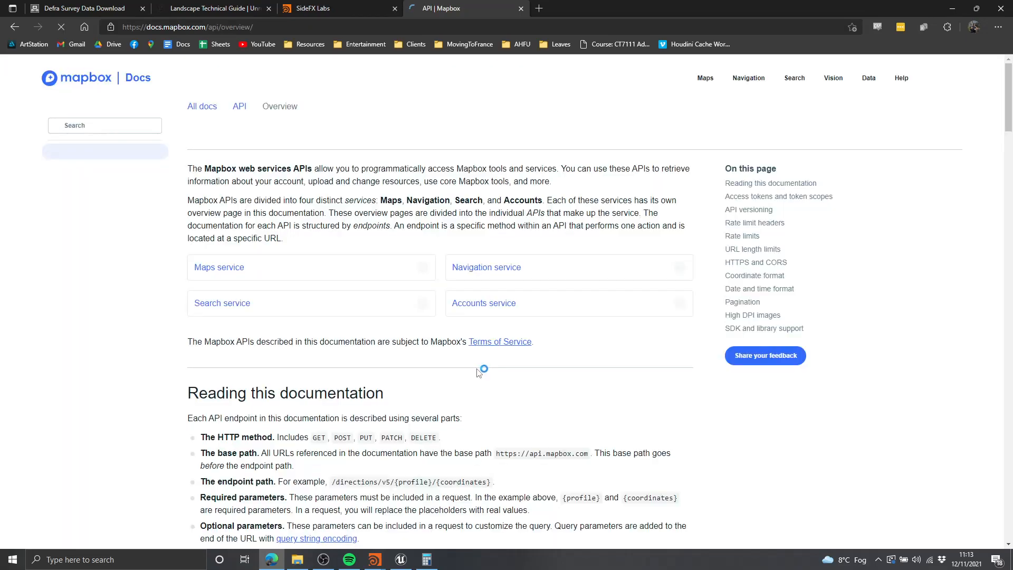
scroll(511, 271, "down", 7)
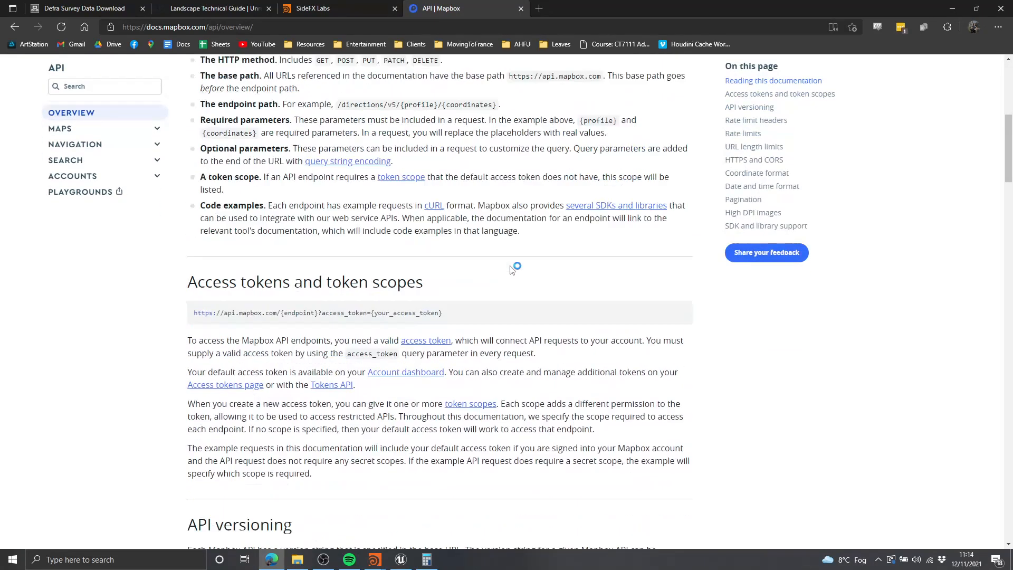
scroll(510, 269, "up", 7)
left_click(947, 79)
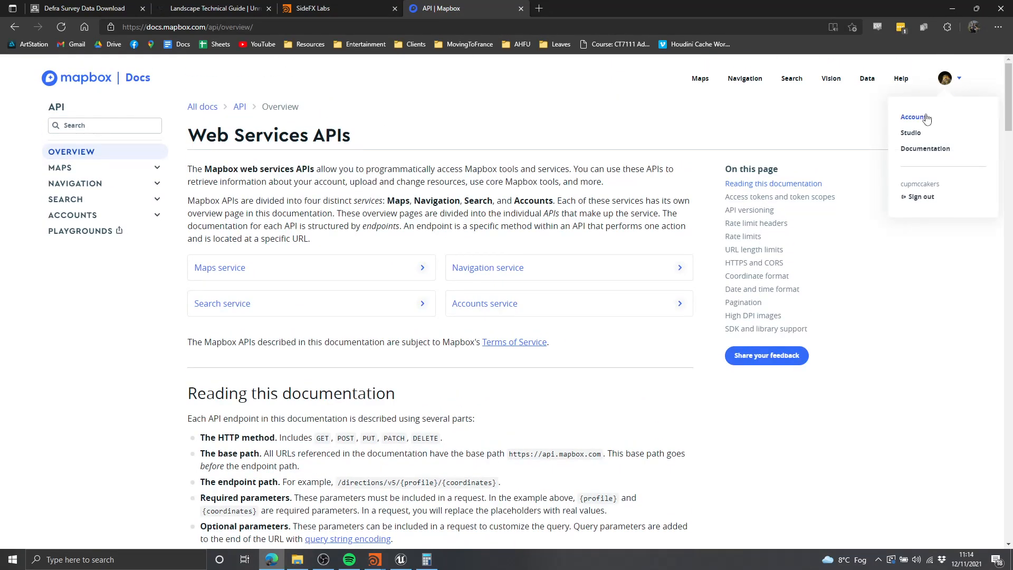
left_click(927, 117)
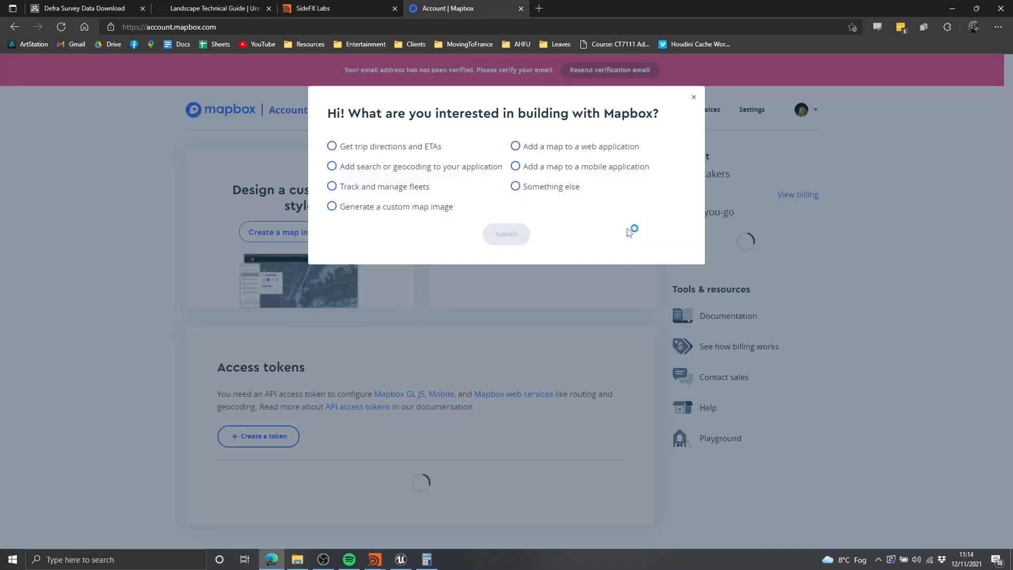
left_click(694, 96)
- Copy the default public token from the account's Access tokens section
scroll(441, 363, "down", 2)
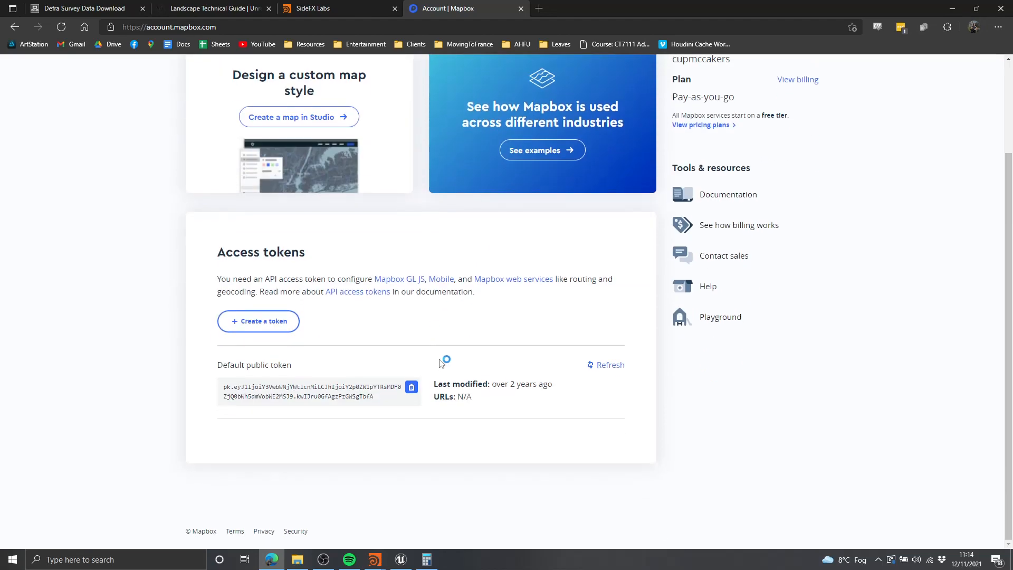
left_click_drag(219, 364, 316, 364)
left_click(316, 370)
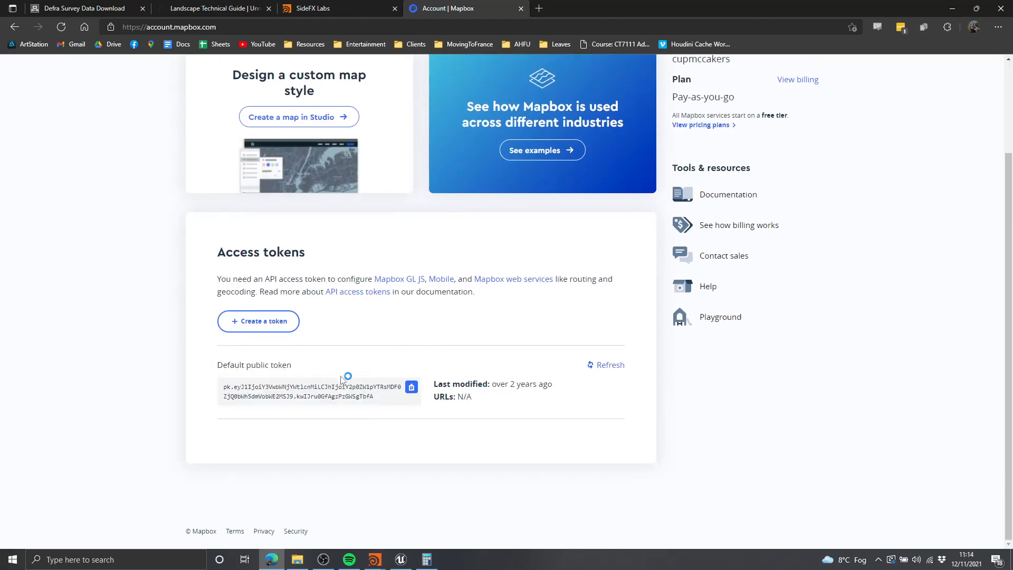
left_click(411, 387)
- Return to Houdini, close the empty location map, and paste the copied access token as mapbox1's Mapbox API Key
left_click(952, 8)
left_click(597, 116)
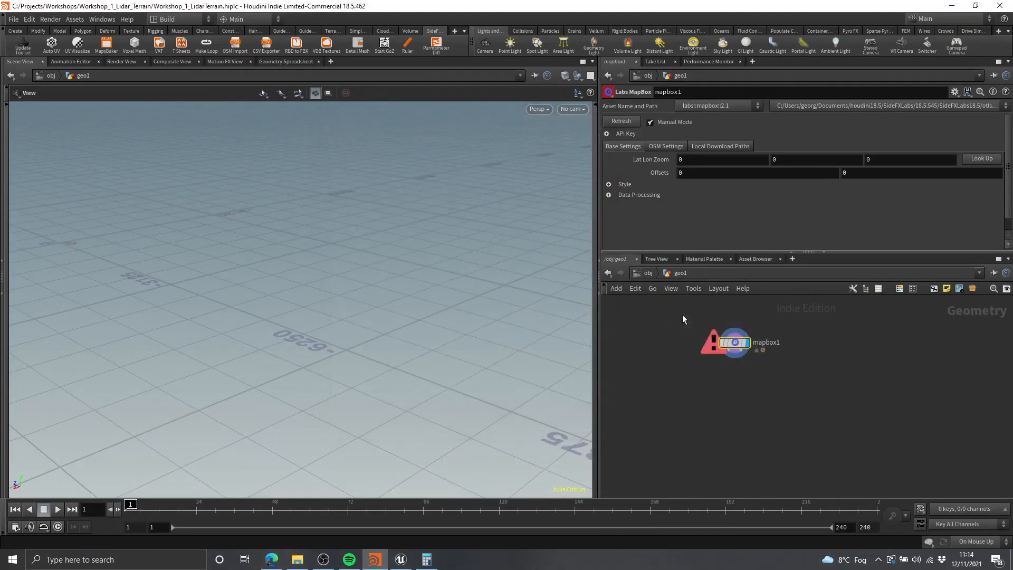
left_click(606, 134)
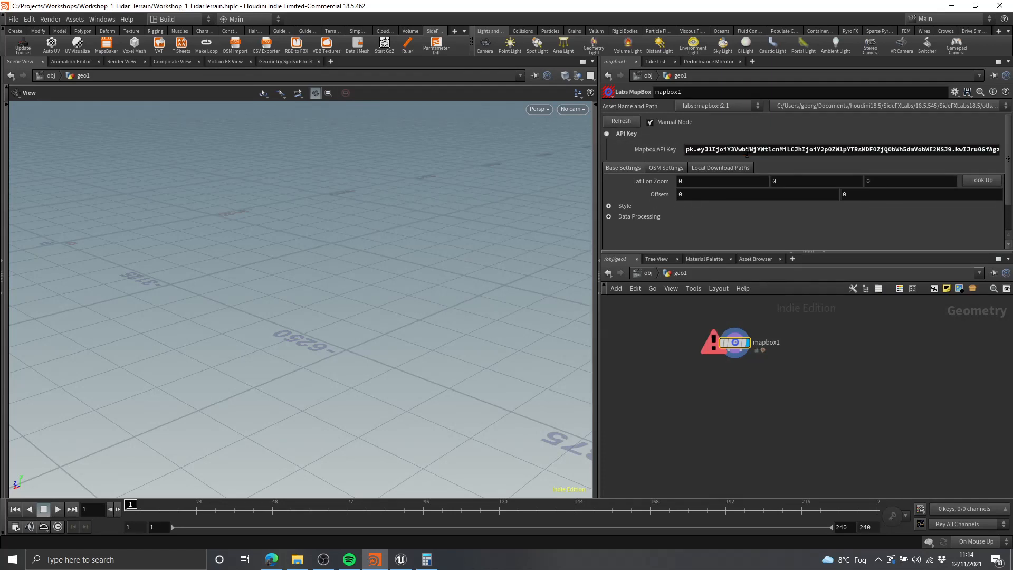
left_click(606, 133)
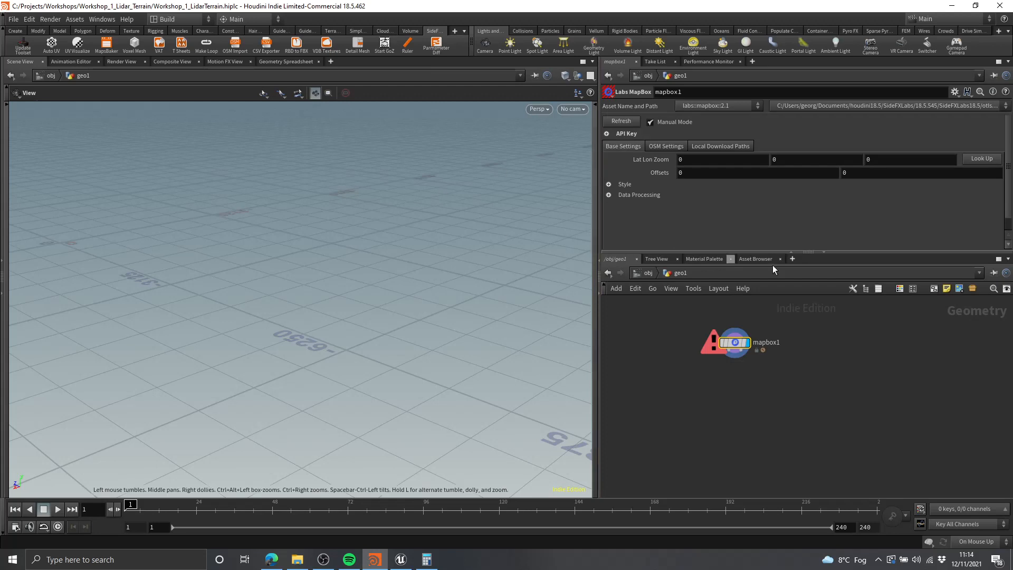
- Look up a location on mapbox1 and bring the British Isles into view on the satellite map
left_click(980, 159)
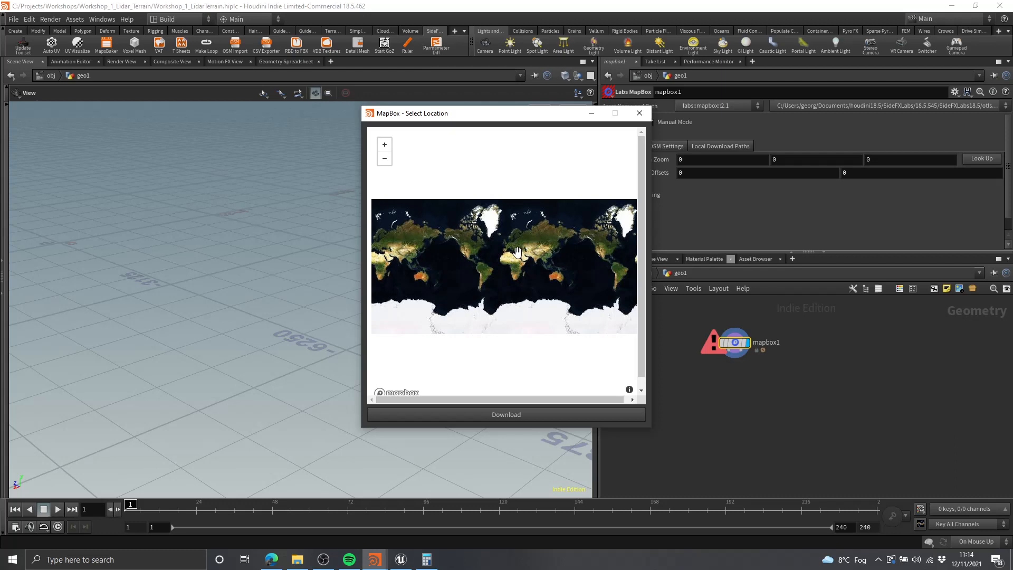
scroll(506, 248, "up", 6)
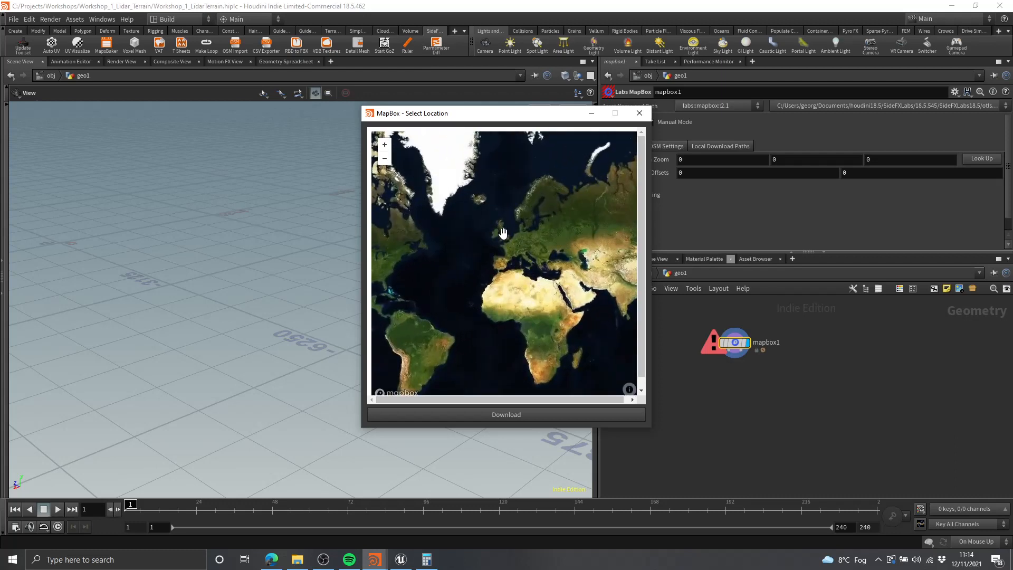
scroll(504, 242, "up", 2)
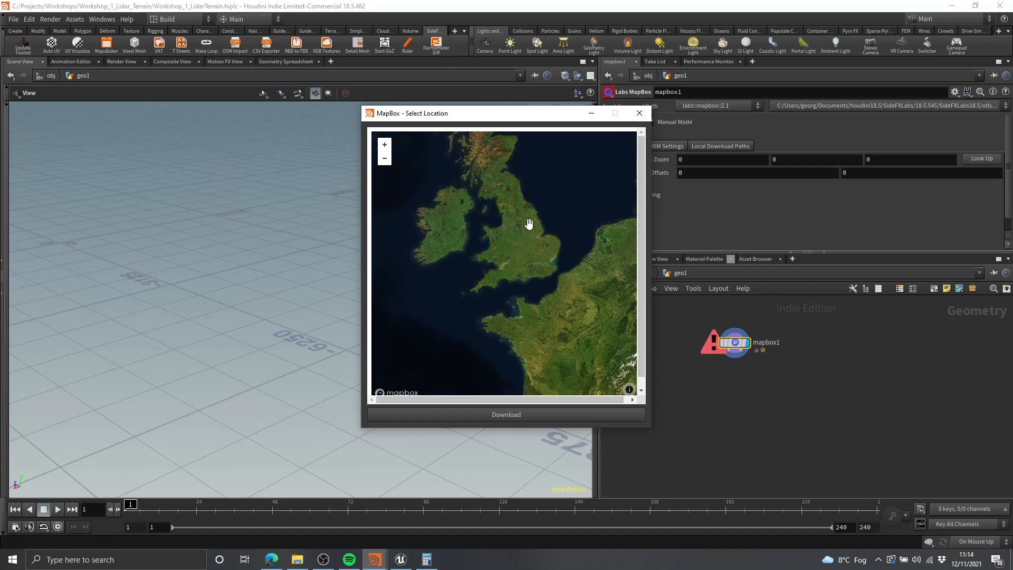
left_click_drag(525, 222, 523, 244)
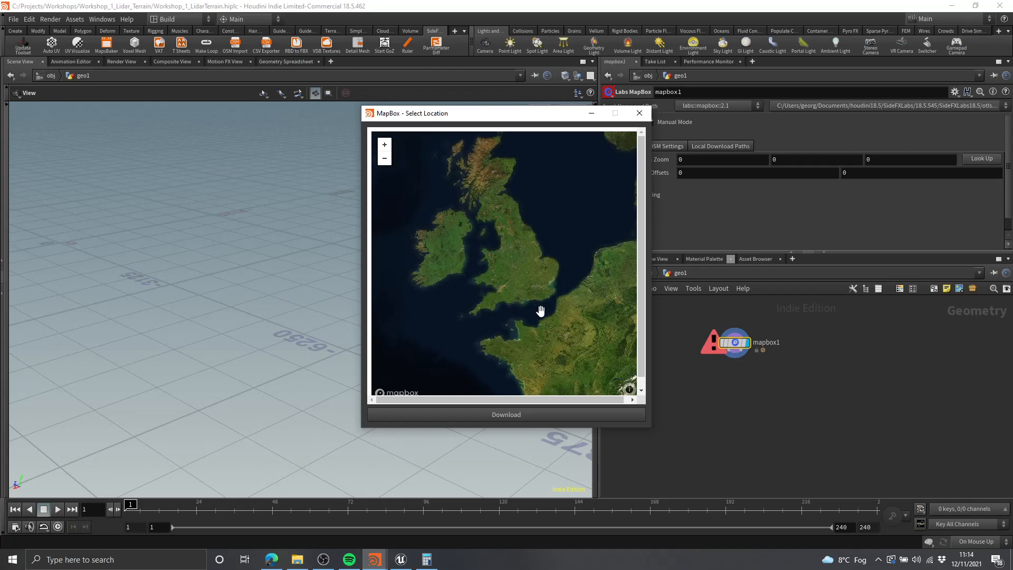
- In File Explorer, open the DTM folder in Downloads and copy the tile code NY12sw from the LIDAR-DTM-1m-2020-NY12sw folder's name
left_click(295, 564)
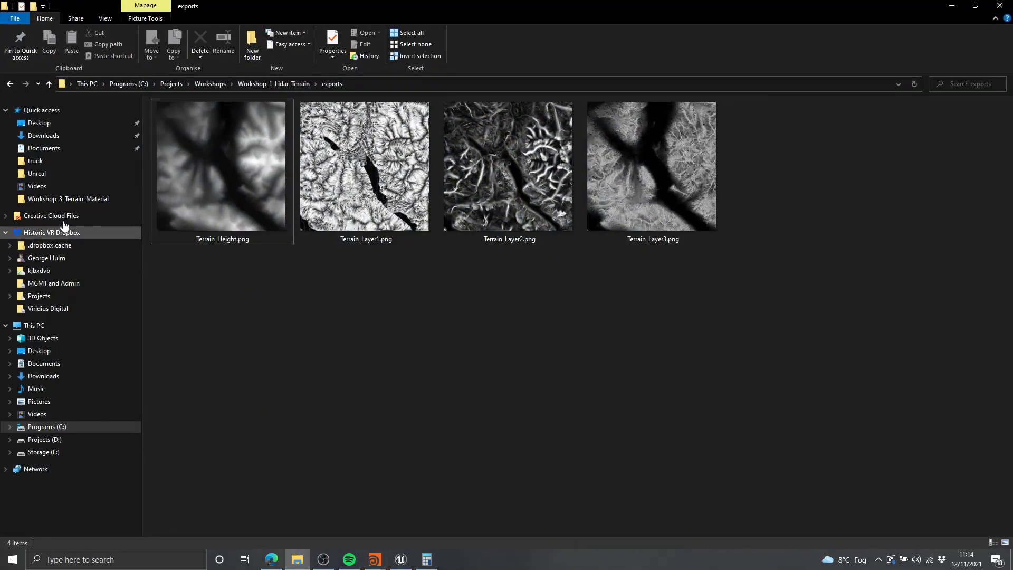
left_click(68, 136)
double_click(209, 161)
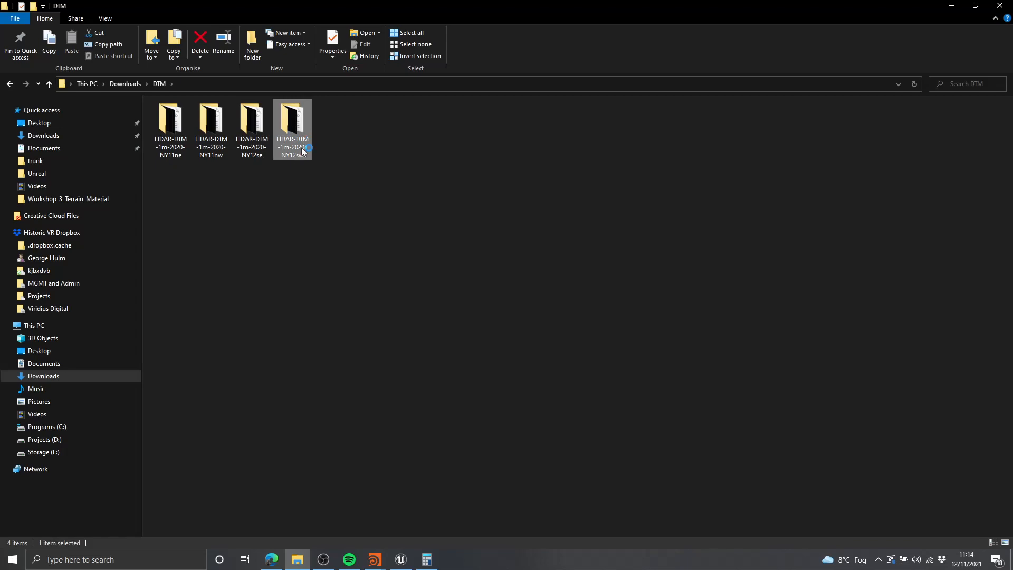
key("F2")
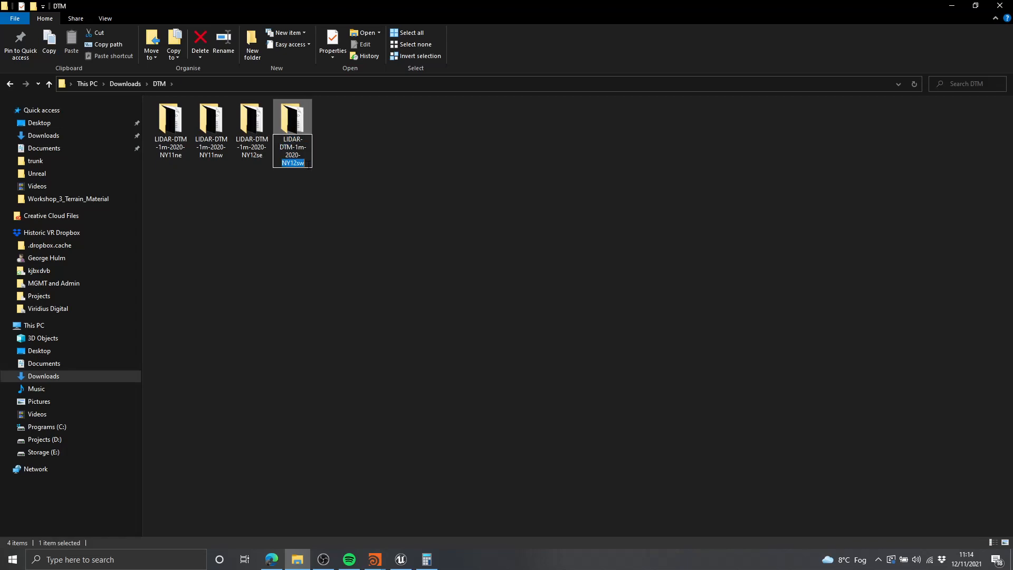
left_click(348, 328)
- Switch to the Defra Survey Data Download page in the browser and search for the grid tile NY12sw
left_click(270, 562)
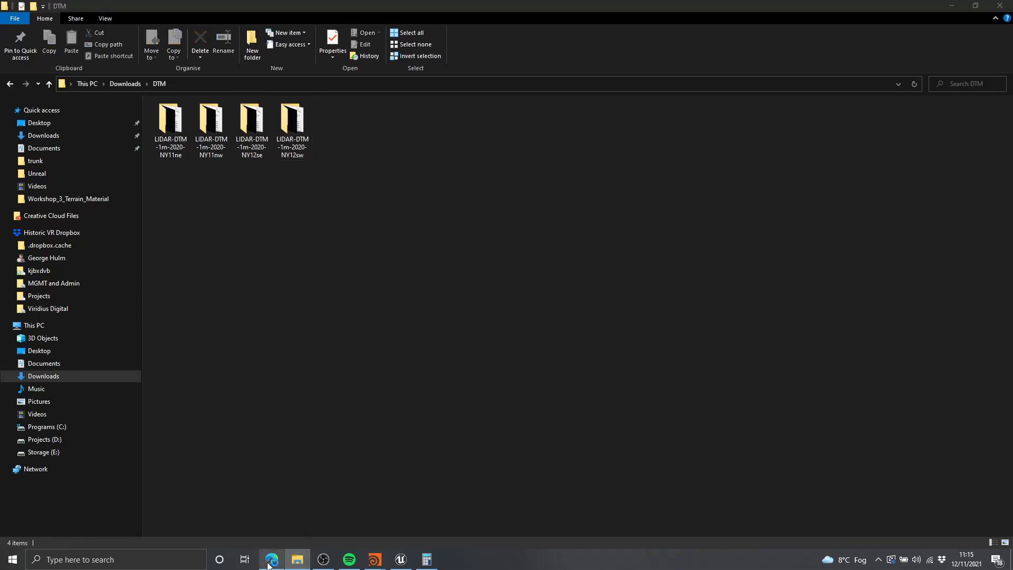
left_click(104, 8)
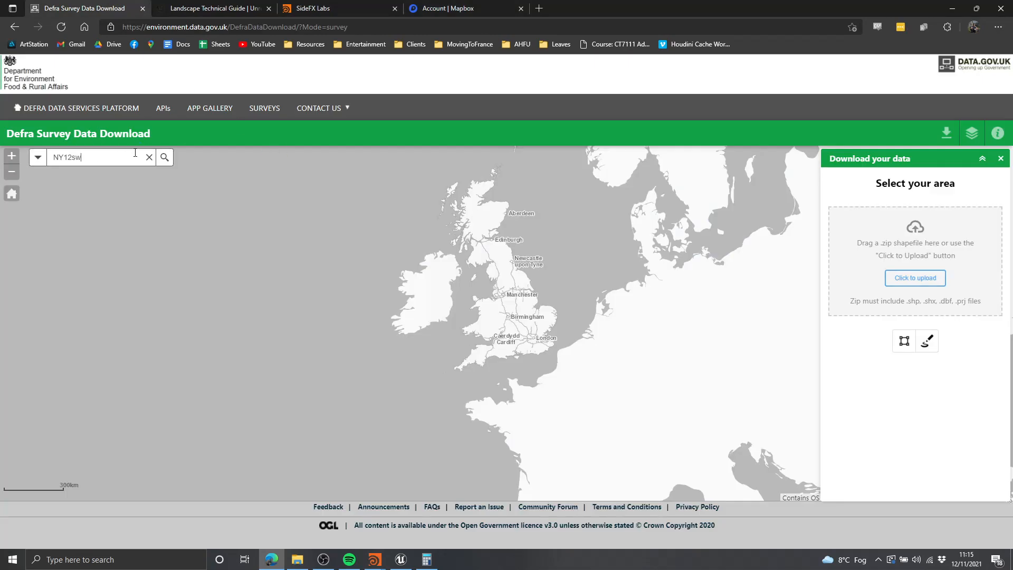
key("Return")
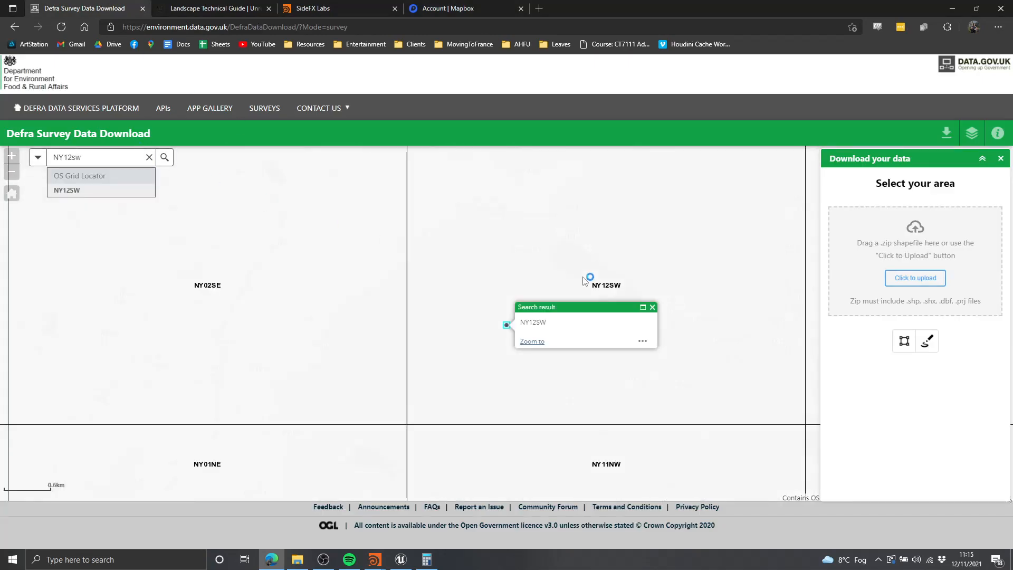
- Examine where tile NY12SW lies within northern England, comparing it with the surrounding coastline, towns and lakes
scroll(584, 280, "up", 2)
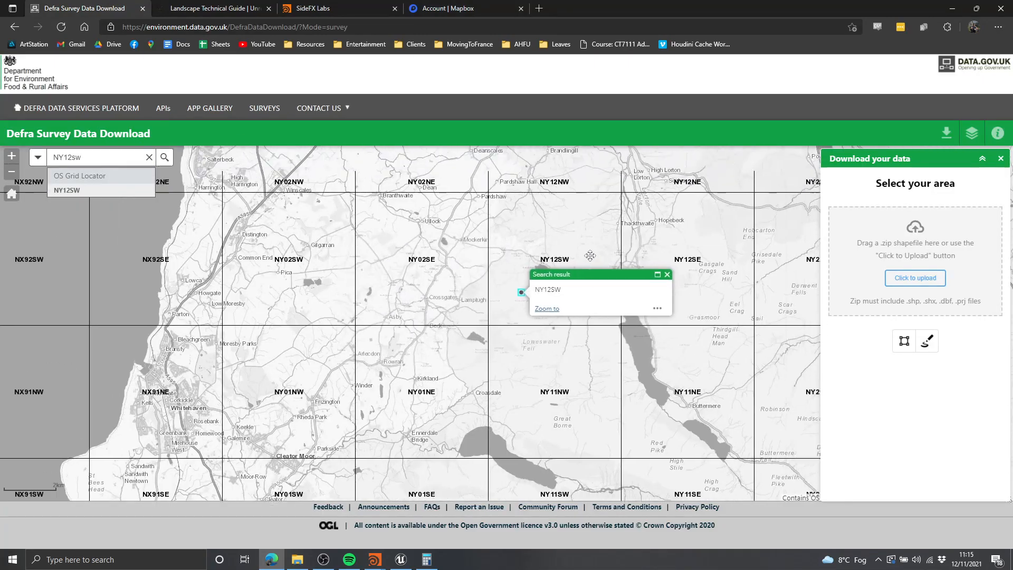
scroll(590, 255, "up", 4)
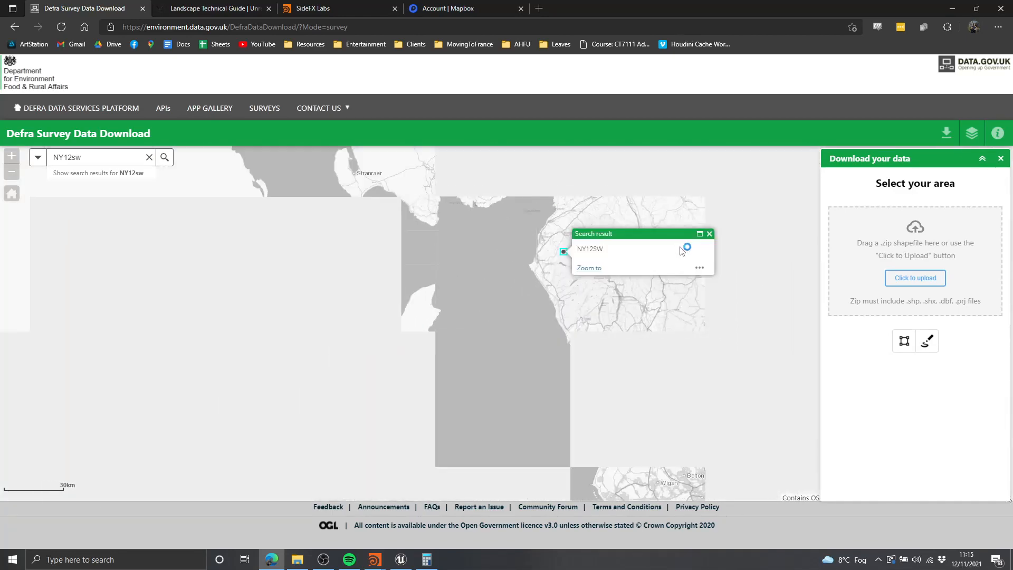
scroll(495, 298, "up", 2)
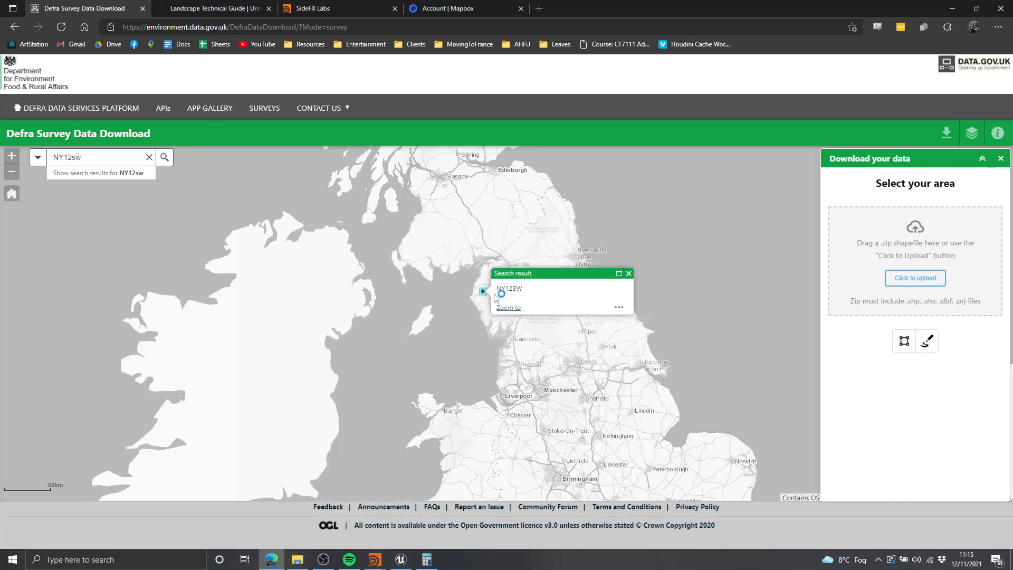
left_click_drag(542, 247, 518, 257)
scroll(450, 306, "up", 4)
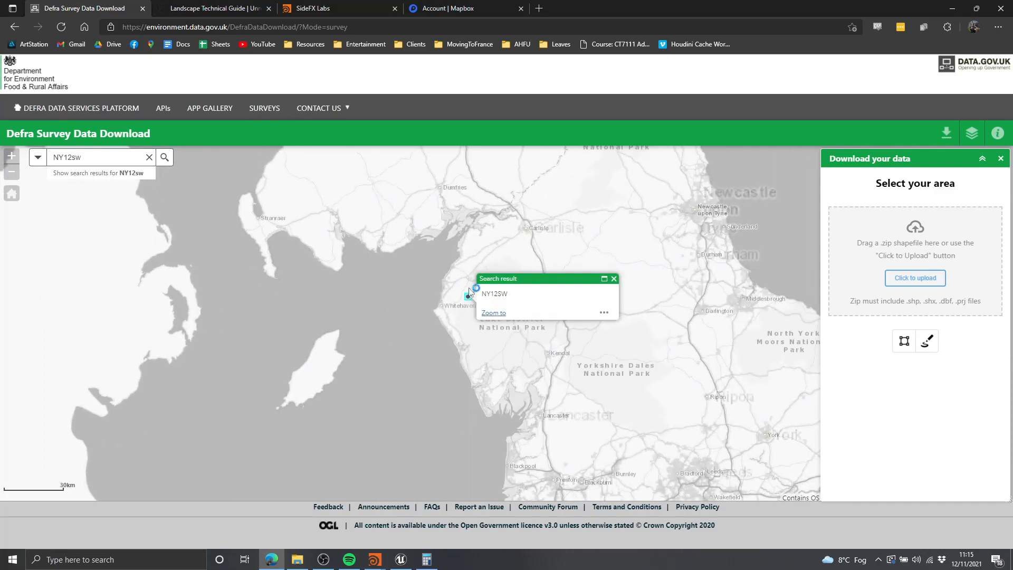
scroll(487, 303, "up", 2)
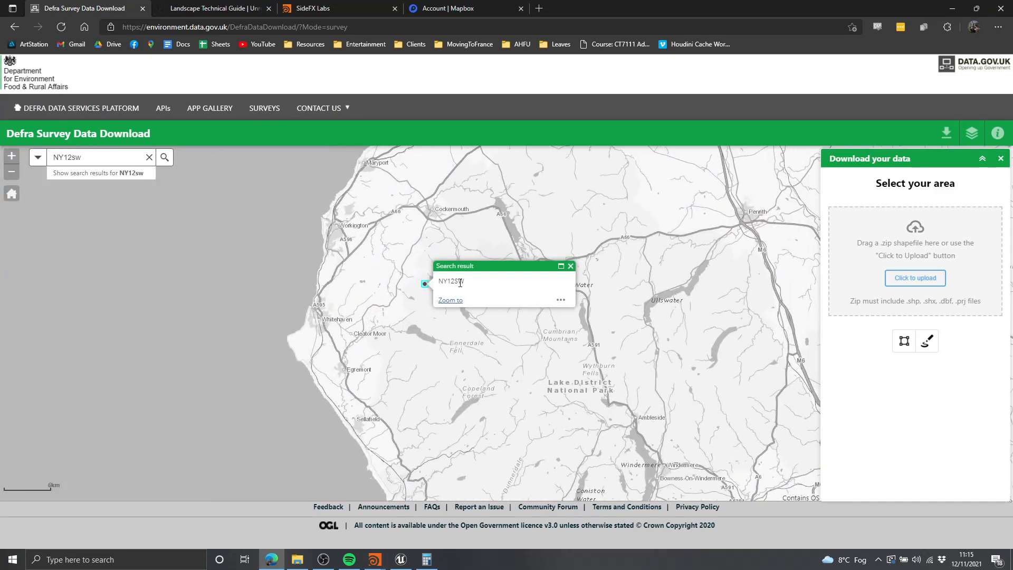
scroll(467, 292, "up", 2)
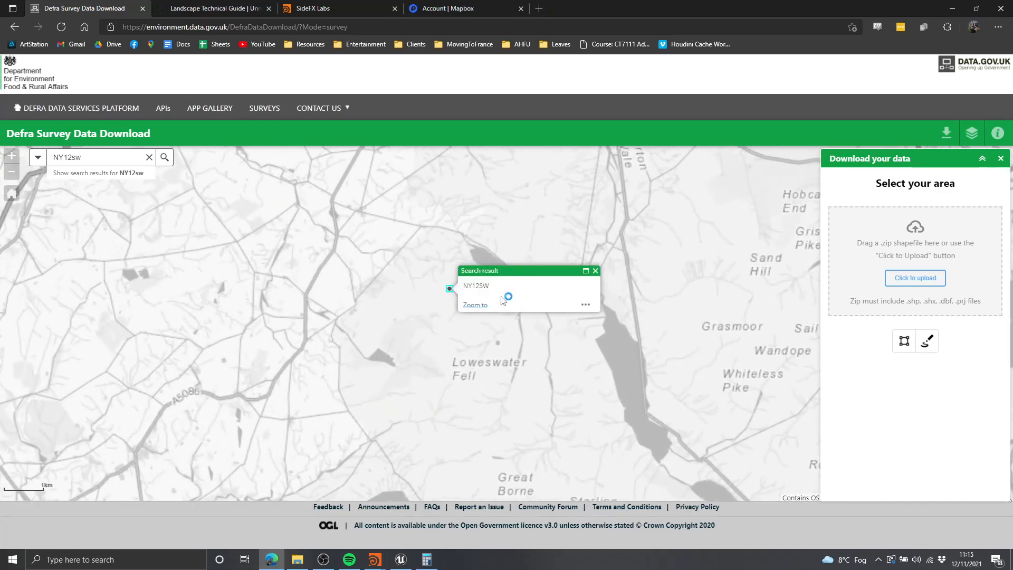
scroll(509, 240, "down", 4)
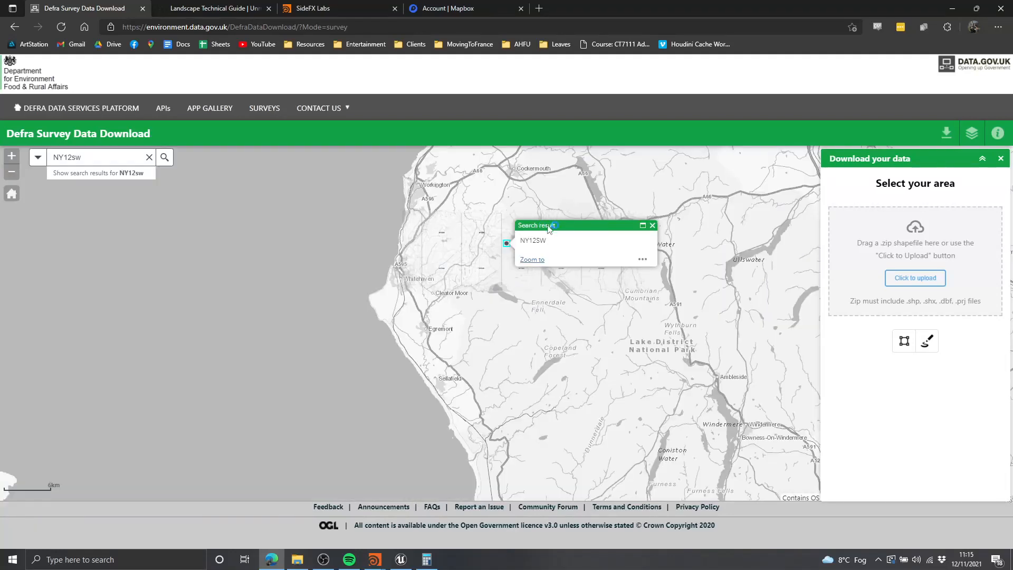
- Switch to Houdini's MapBox location window, place it beside the Defra map and bring the Lake District into view on the satellite map
mouse_move(375, 559)
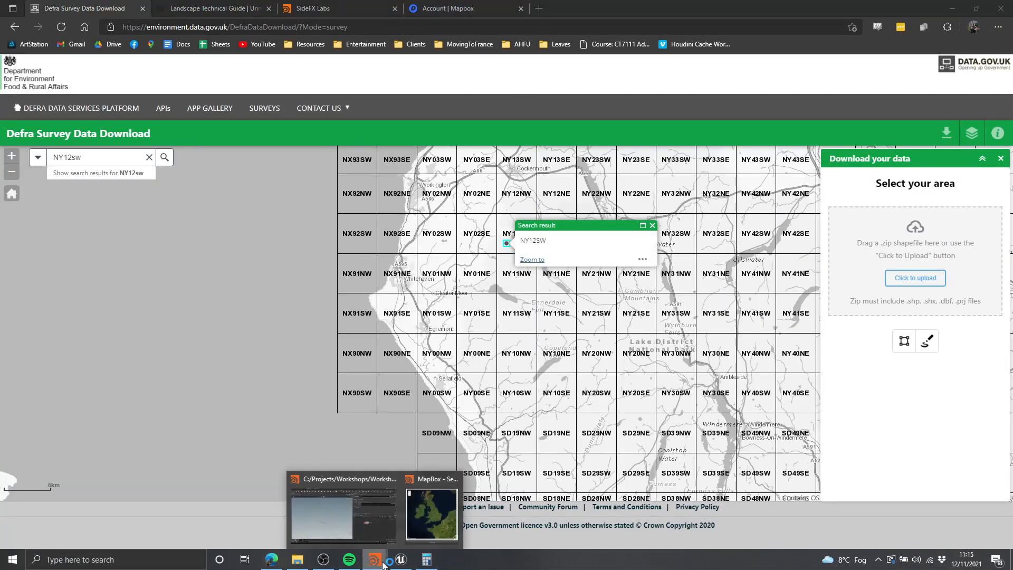
left_click(430, 528)
scroll(493, 255, "up", 5)
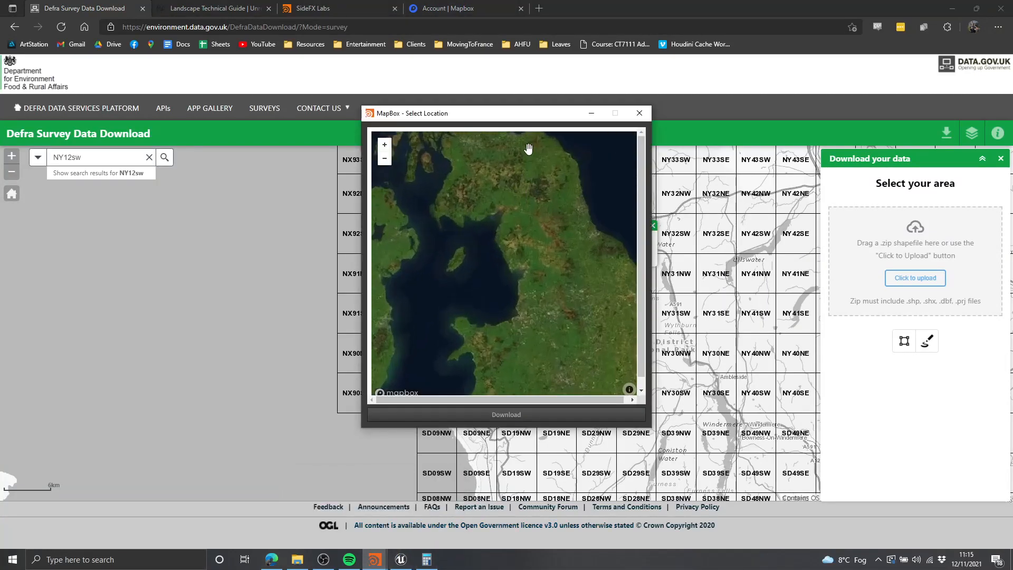
left_click_drag(539, 119, 804, 174)
scroll(790, 289, "up", 3)
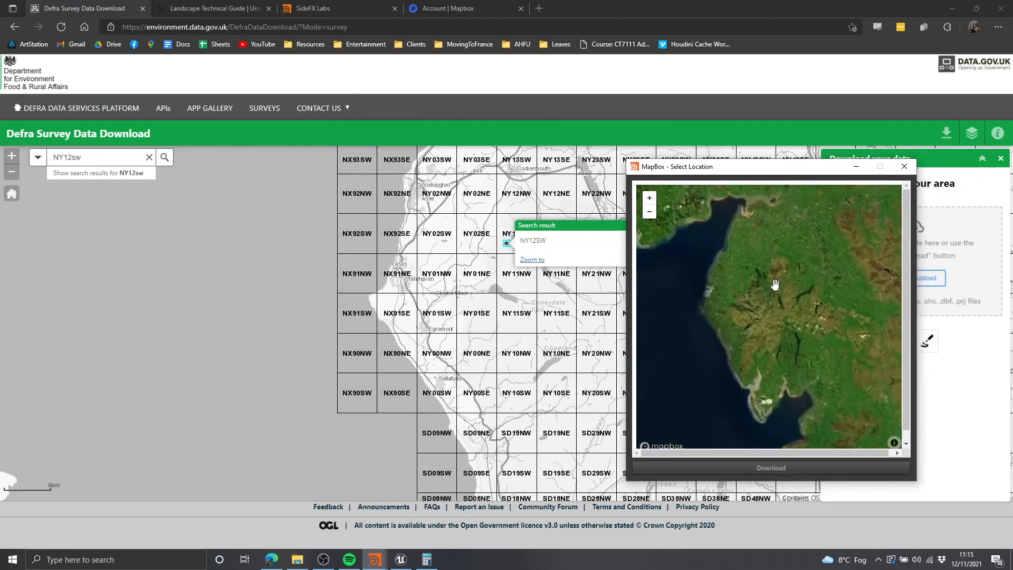
scroll(752, 276, "up", 5)
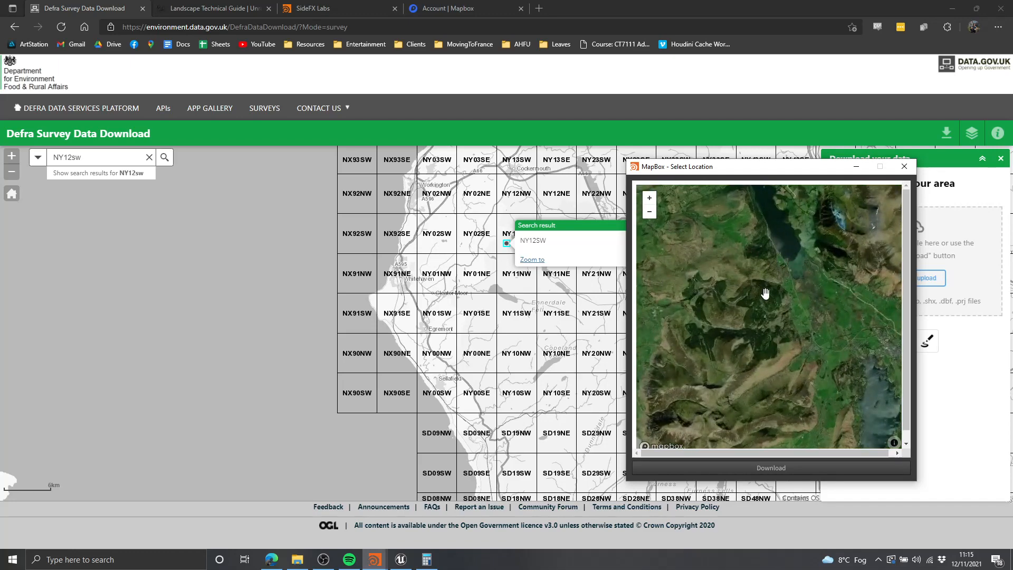
- Zoom the Defra map to search result NY12SW and examine the tile's position within northern England
left_click(532, 259)
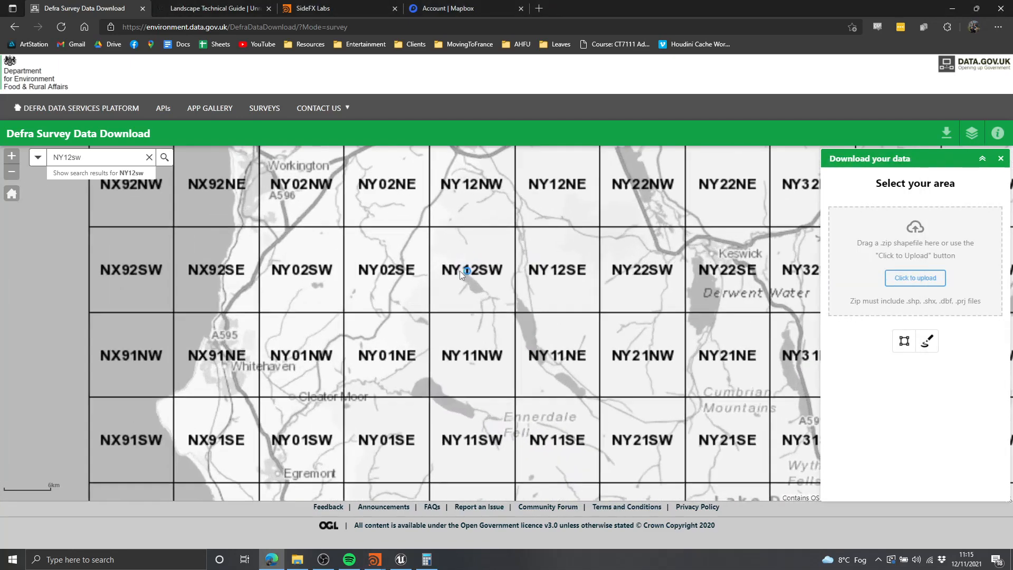
left_click_drag(501, 395, 499, 348)
scroll(499, 349, "down", 3)
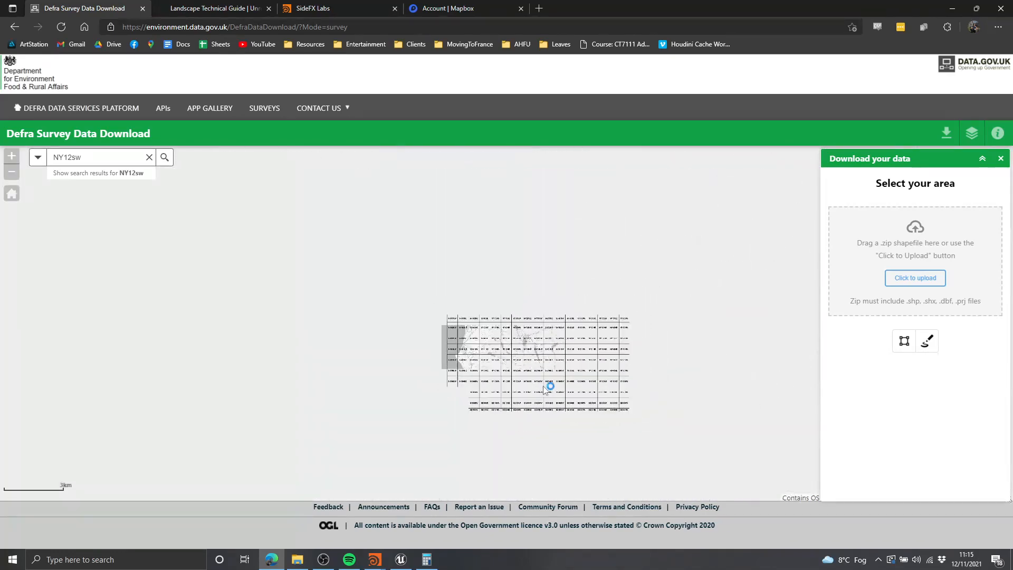
scroll(546, 390, "down", 5)
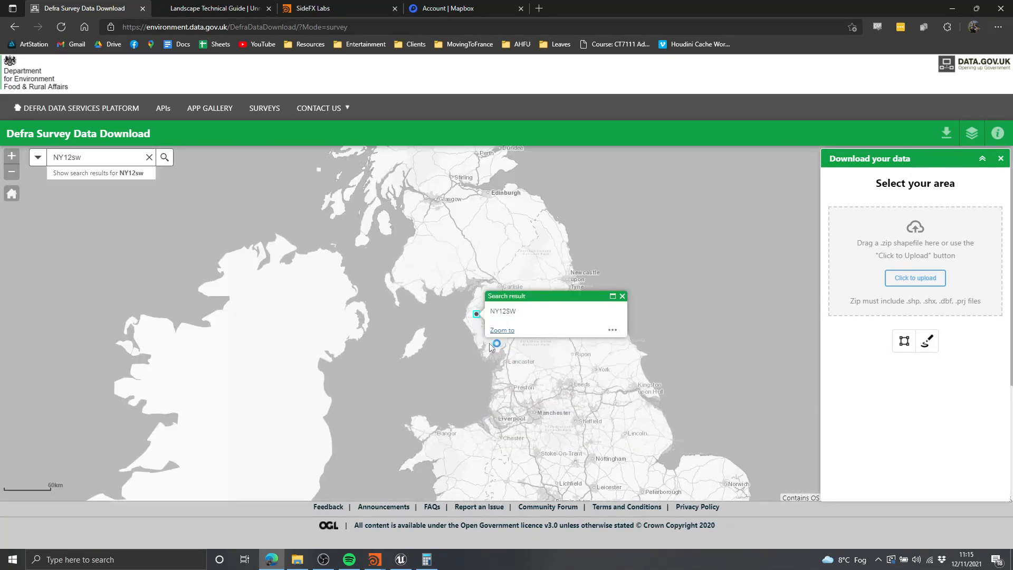
- Return to the MapBox location window and look for the lakes around tile NY12SW on the satellite map
mouse_move(374, 559)
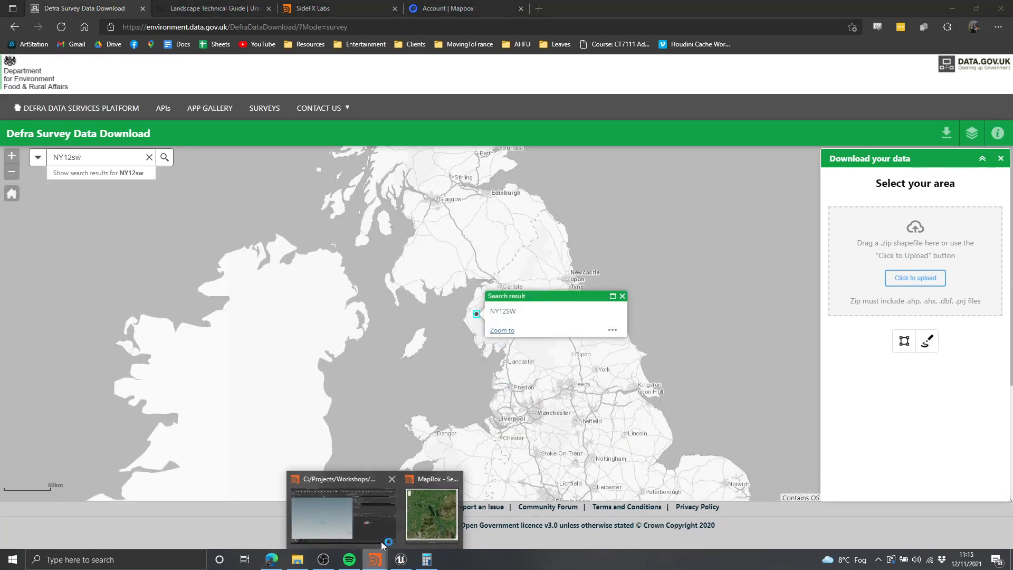
left_click(422, 486)
scroll(755, 312, "down", 5)
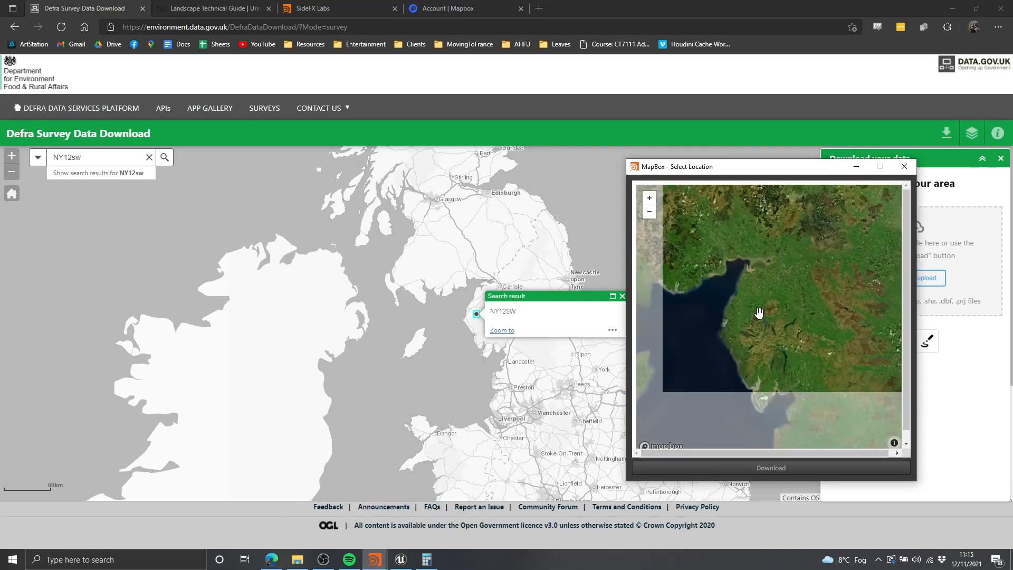
scroll(726, 313, "up", 2)
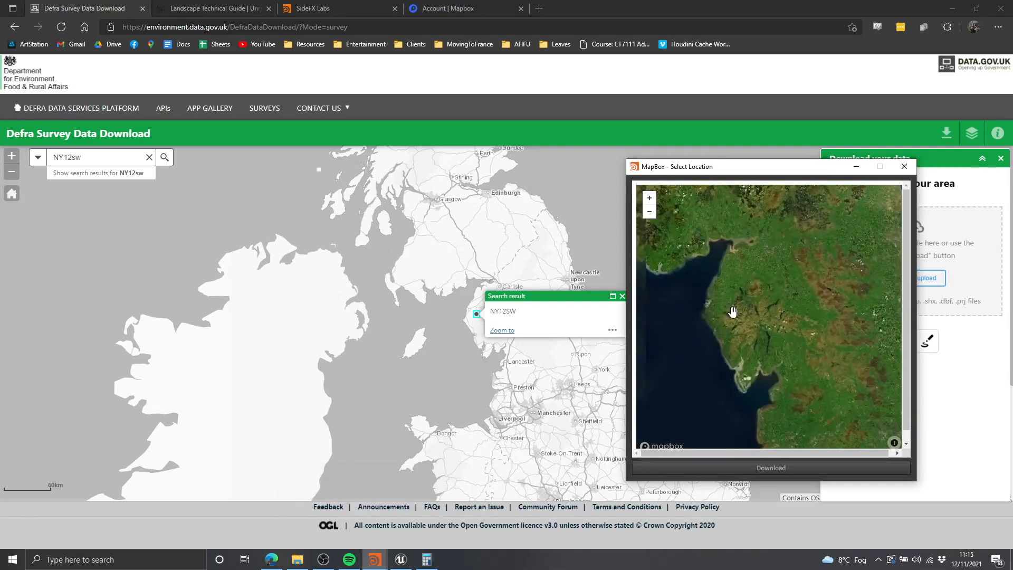
scroll(728, 303, "up", 5)
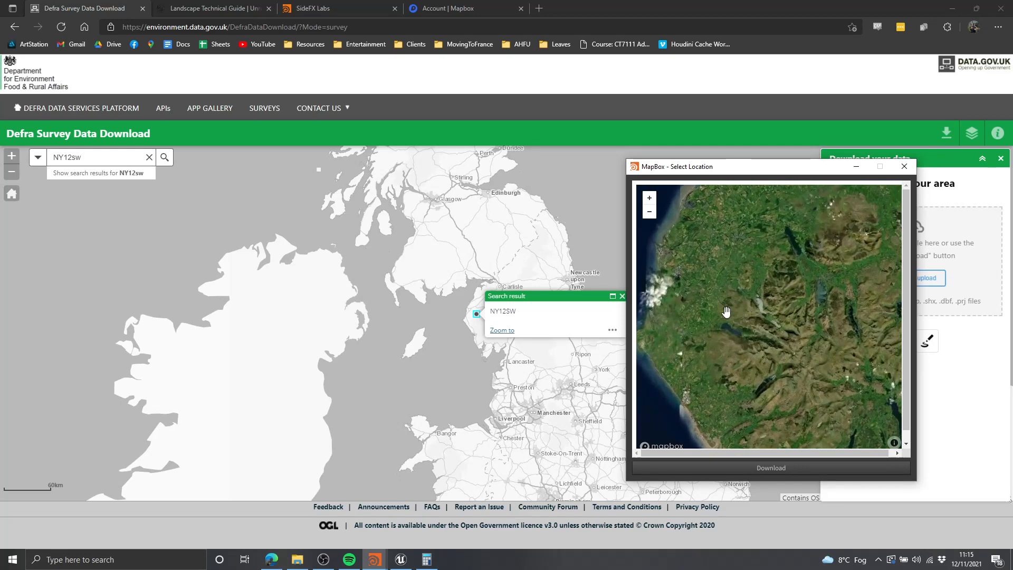
scroll(750, 285, "up", 5)
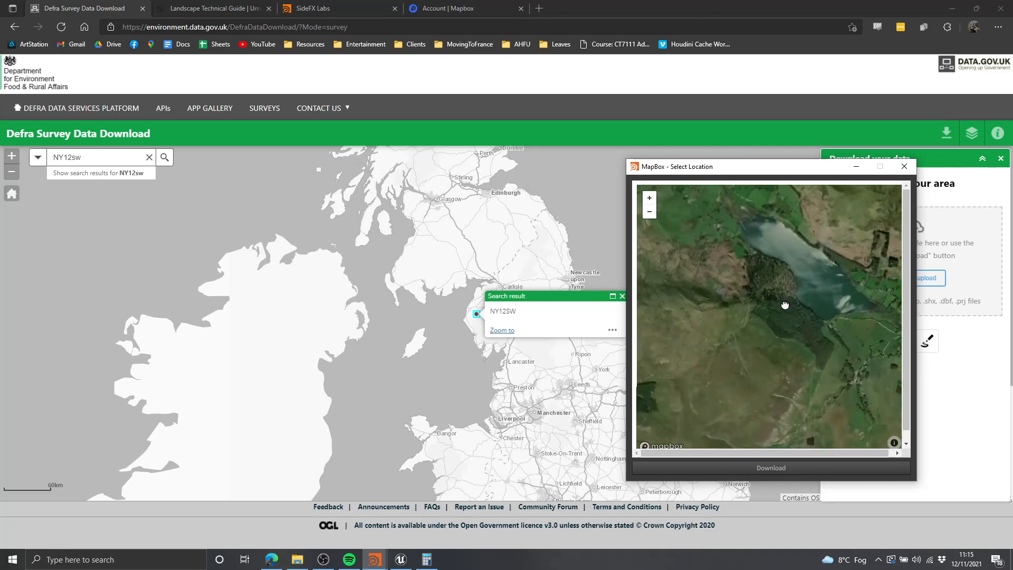
- Examine tile NY12SW and its neighbouring tiles on the Defra map, noting the shapes and positions of the lakes
scroll(477, 311, "up", 4)
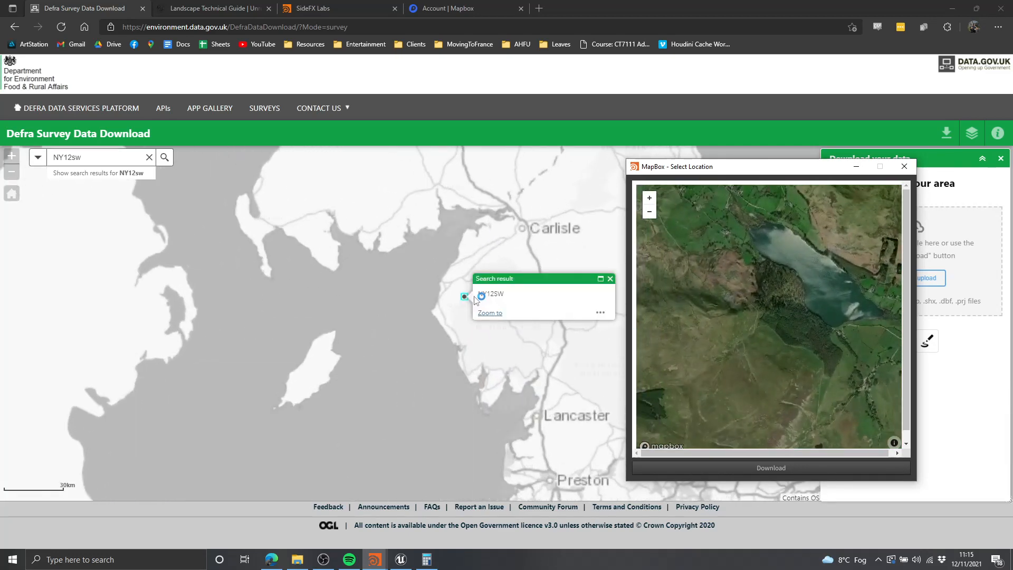
scroll(478, 298, "up", 2)
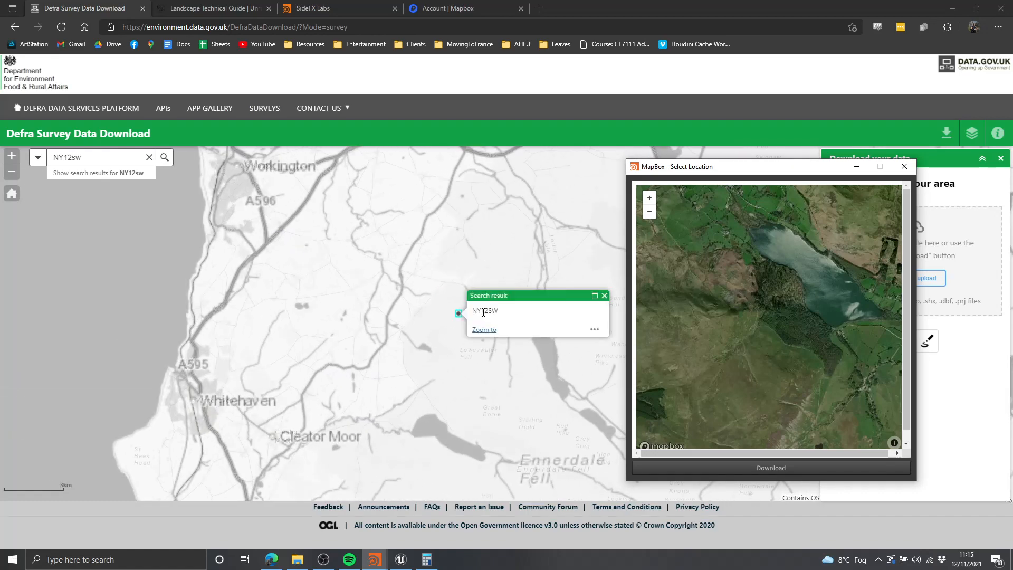
scroll(517, 285, "up", 2)
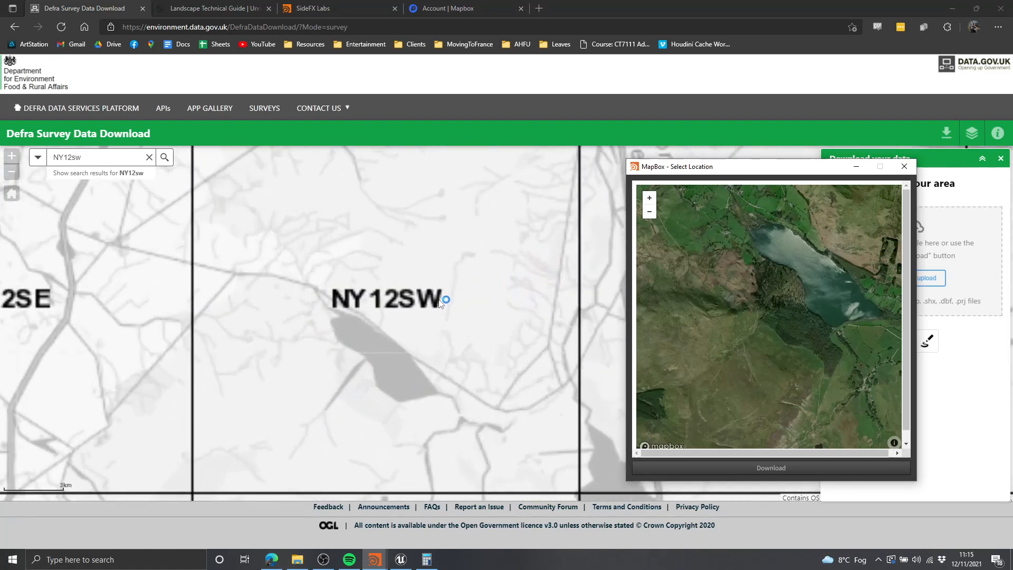
left_click_drag(405, 334, 537, 233)
scroll(491, 281, "down", 1)
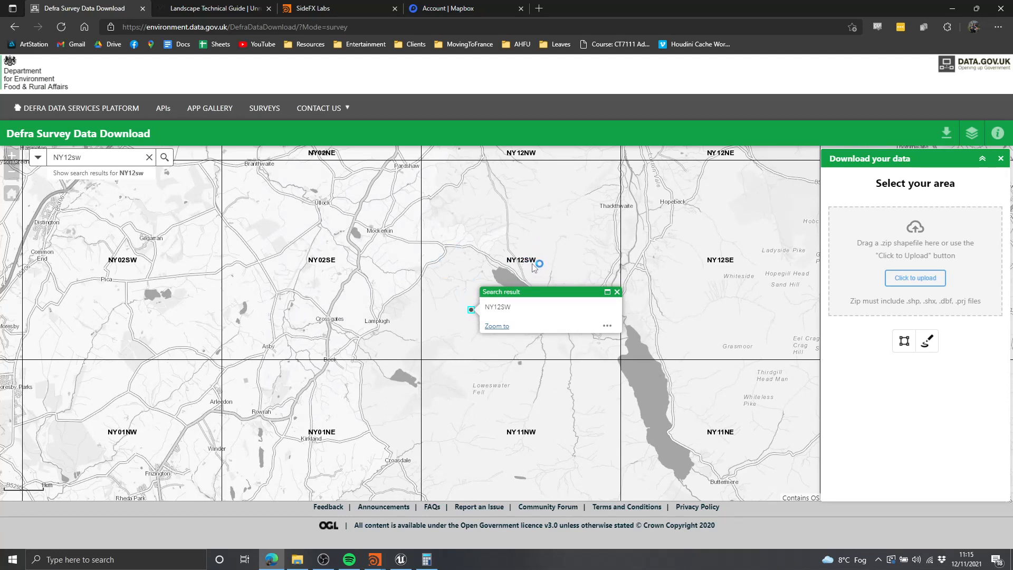
left_click_drag(730, 253, 622, 247)
left_click_drag(628, 282, 606, 255)
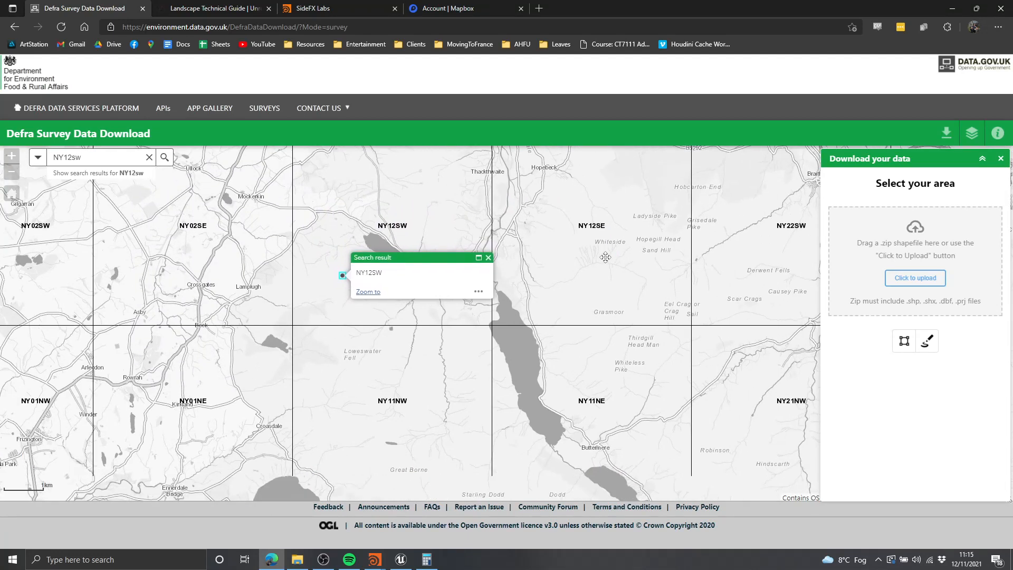
- Check the tile codes of the LIDAR folders in the DTM folder, and examine the matching tiles on the Defra map
left_click(309, 563)
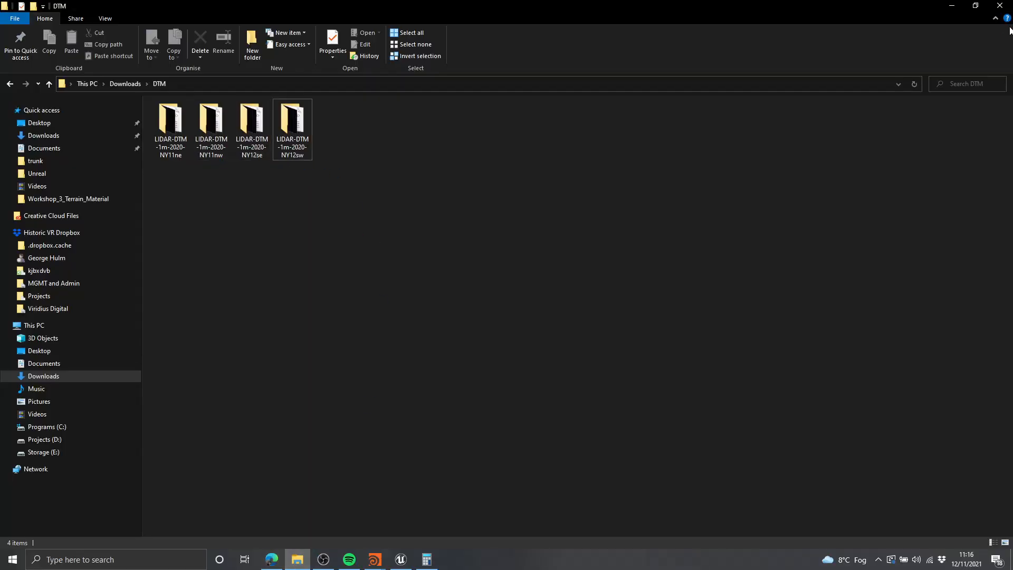
left_click(948, 5)
scroll(575, 268, "down", 1)
left_click_drag(621, 251, 576, 266)
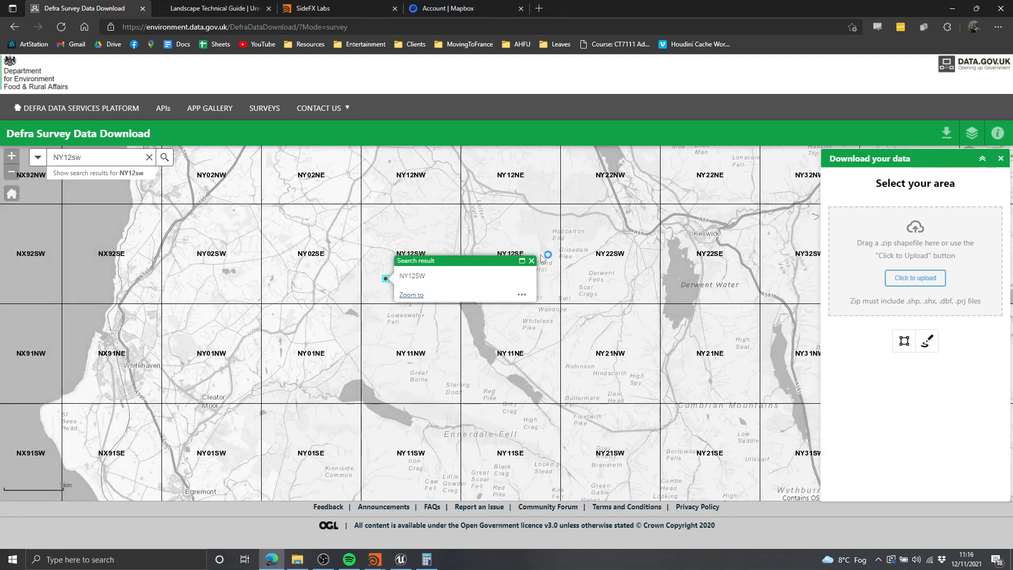
- Compare the MapBox satellite map with the Defra tiles, matching the Lake District's coastline and lakes at several scales
mouse_move(374, 559)
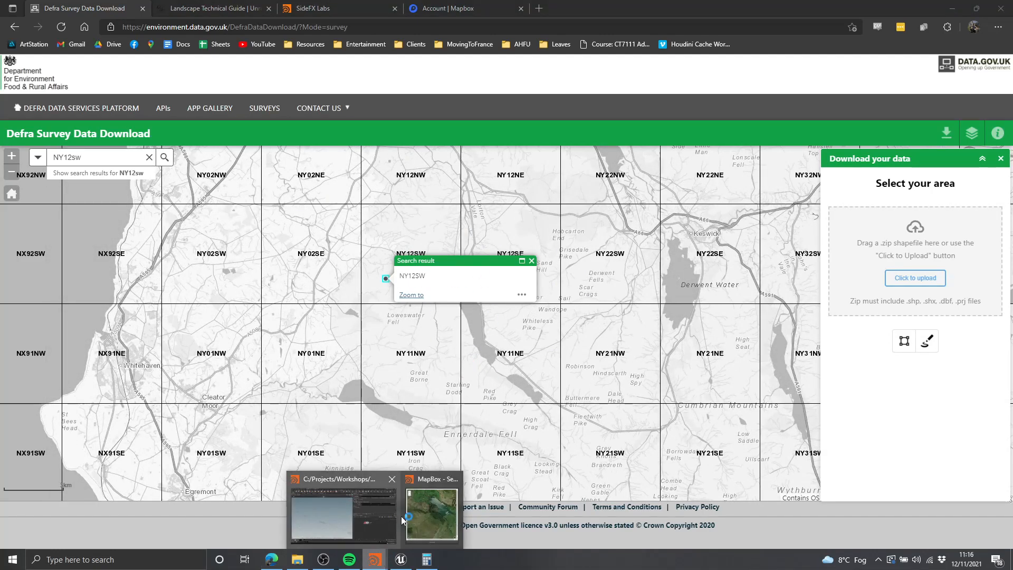
left_click(415, 515)
left_click_drag(824, 312, 754, 315)
scroll(751, 278, "down", 1)
scroll(754, 315, "down", 2)
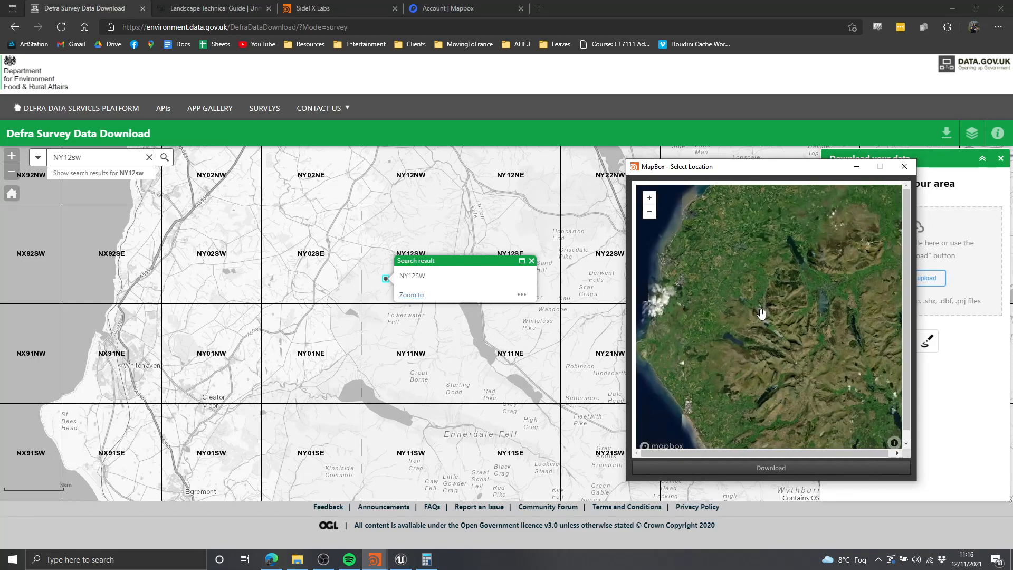
scroll(760, 316, "down", 2)
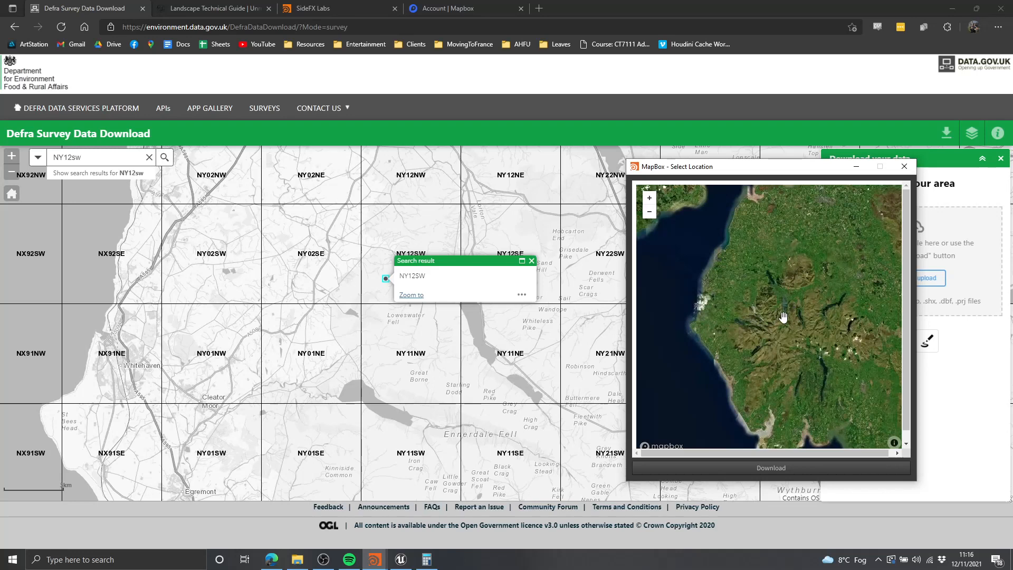
scroll(784, 316, "up", 2)
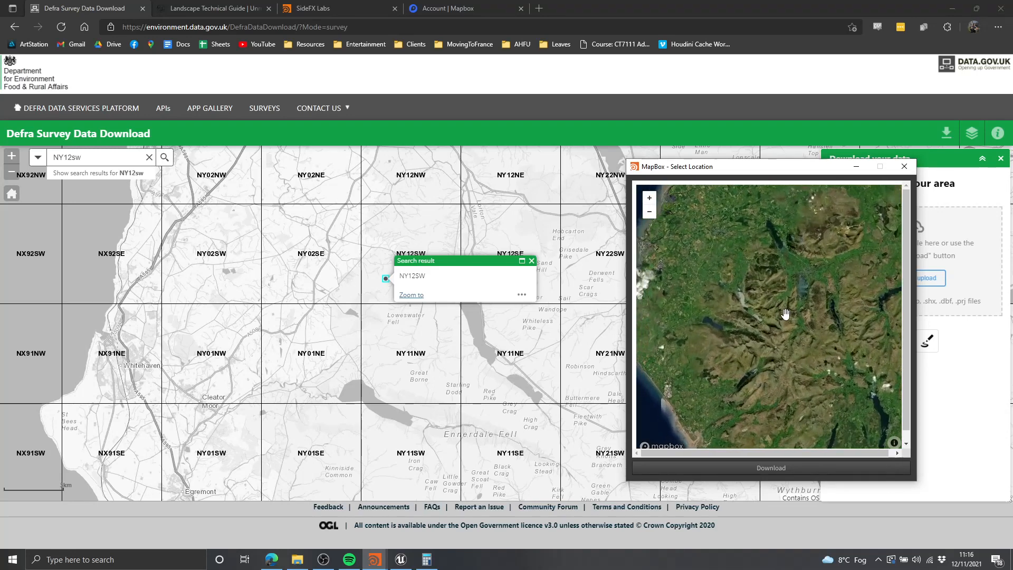
scroll(784, 314, "down", 2)
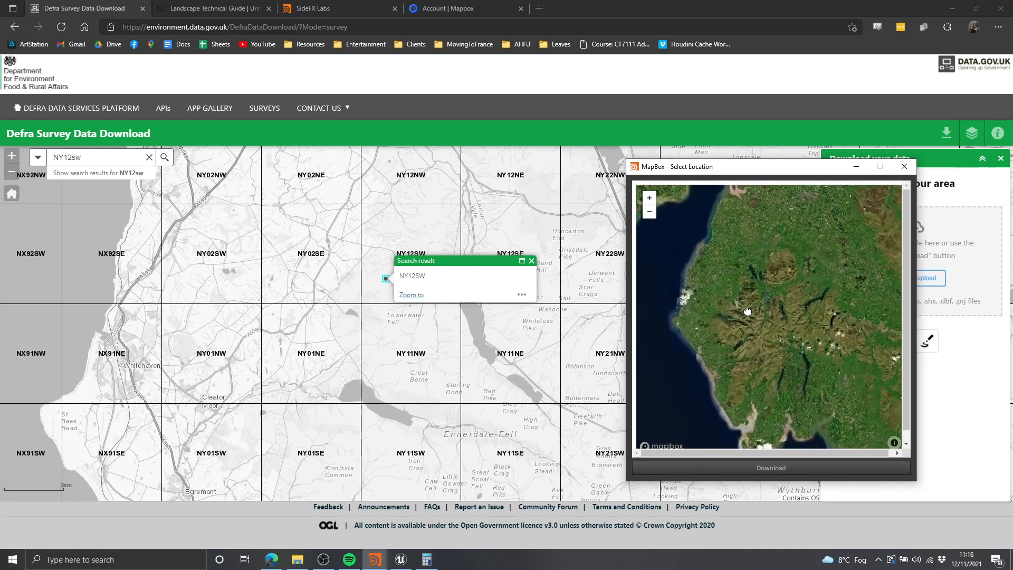
left_click_drag(748, 312, 764, 309)
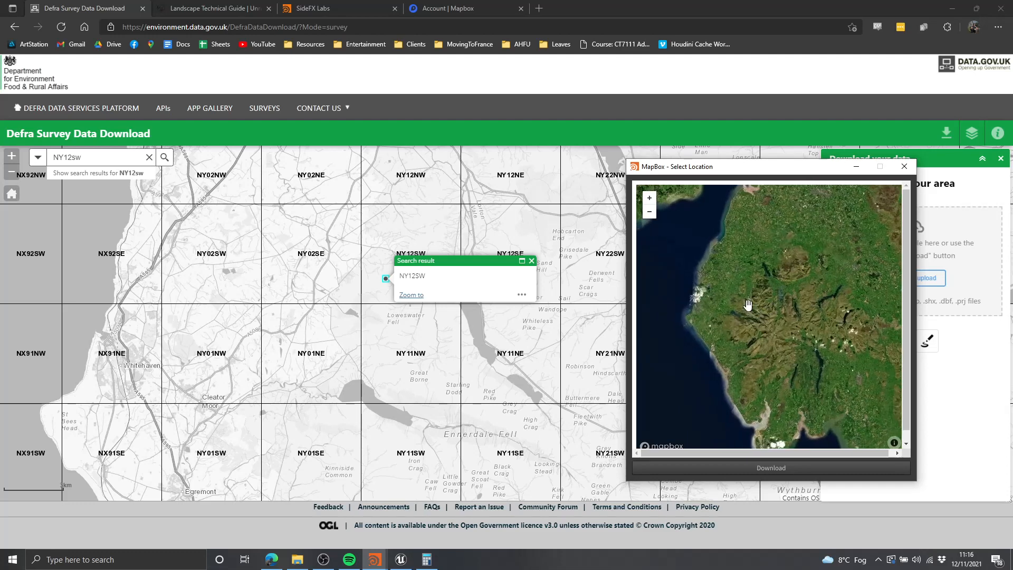
scroll(748, 306, "up", 5)
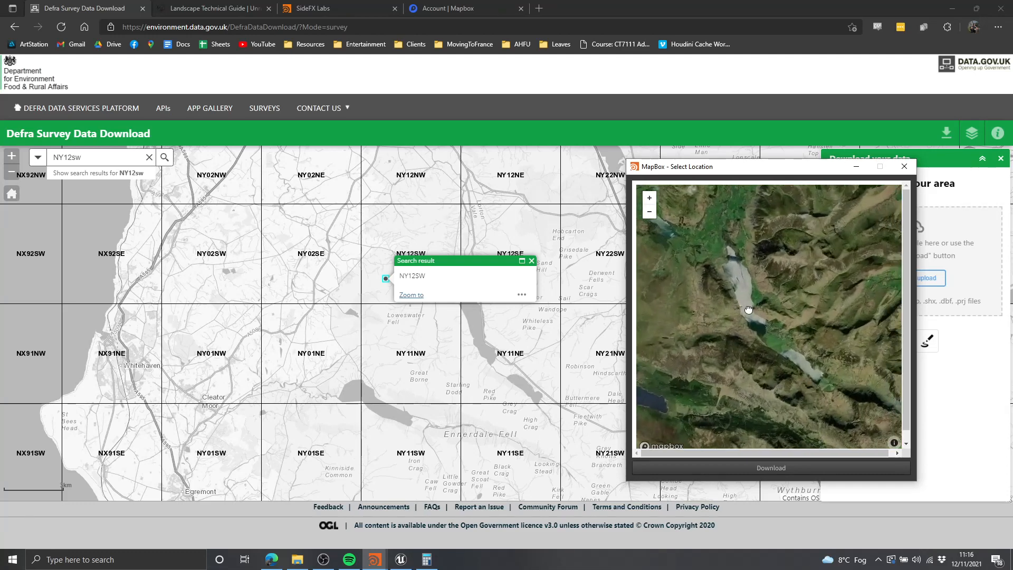
scroll(767, 313, "down", 2)
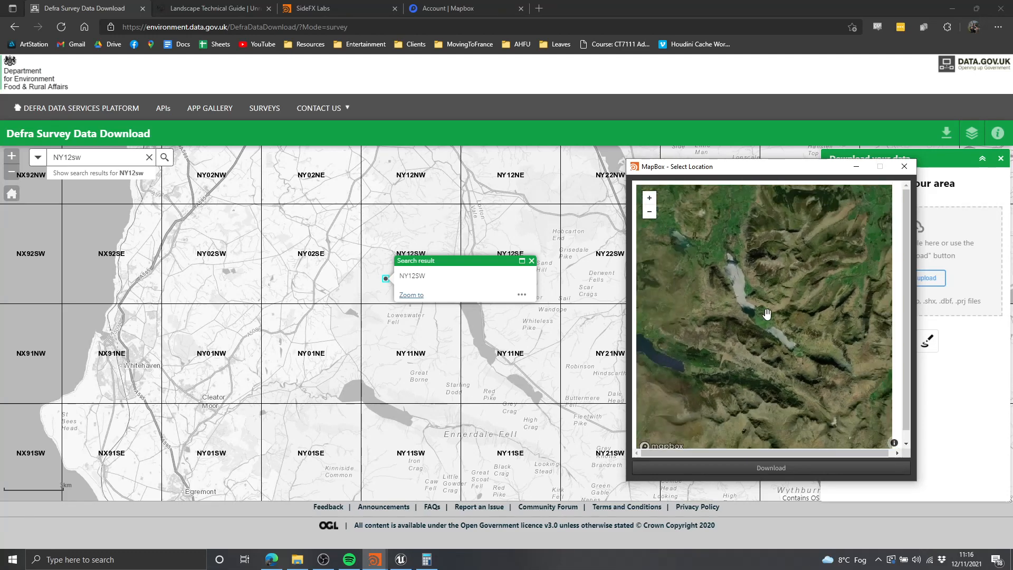
- Frame the whole Lake District and its western coast in the MapBox location window and download the map data
scroll(767, 313, "down", 5)
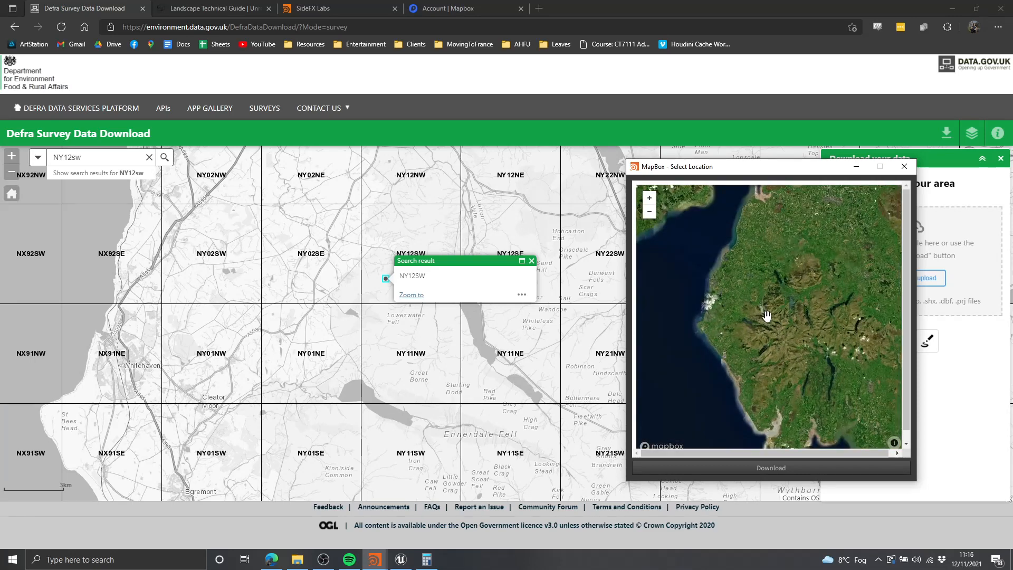
left_click(787, 468)
left_click(326, 560)
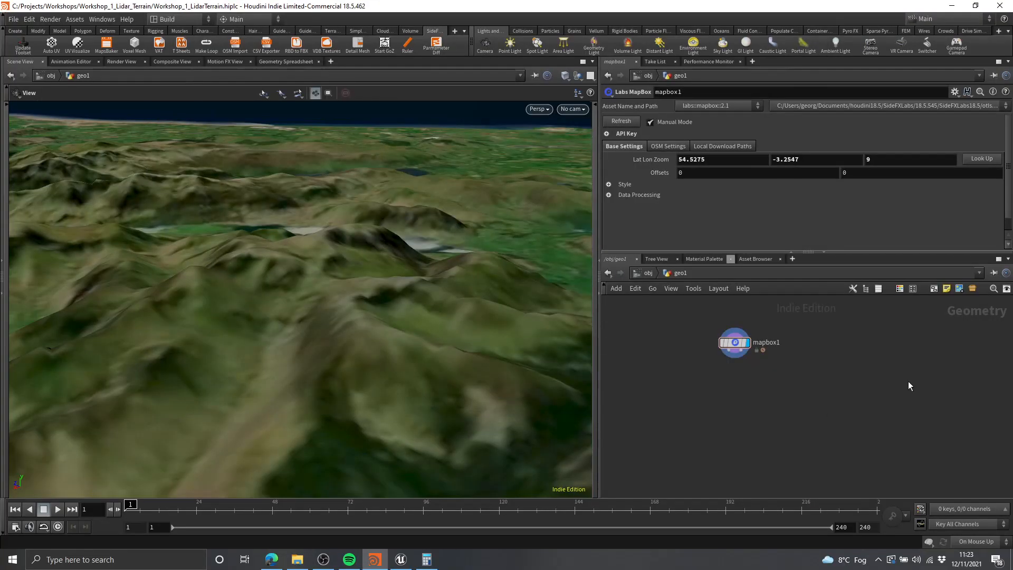
- Inspect the downloaded MapBox terrain in the viewport from above and at a low angle across the mountains
mouse_move(342, 259)
left_mouse_down()
mouse_move(337, 321)
mouse_move(350, 289)
mouse_move(445, 229)
mouse_move(425, 211)
mouse_move(369, 235)
mouse_move(358, 215)
mouse_move(354, 247)
left_mouse_up()
scroll(358, 257, "down", 15)
scroll(445, 229, "up", 5)
scroll(412, 209, "up", 5)
scroll(268, 252, "down", 3)
middle_click_drag(268, 252, 416, 262)
scroll(416, 262, "down", 3)
mouse_move(416, 263)
left_mouse_down()
mouse_move(358, 258)
mouse_move(420, 260)
left_mouse_up()
scroll(428, 253, "down", 6)
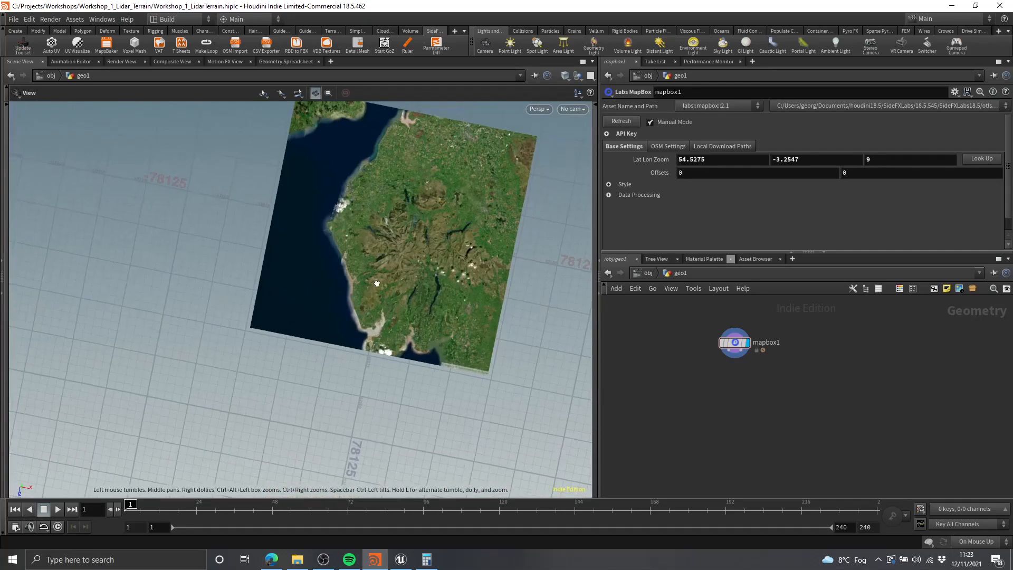
scroll(345, 257, "up", 5)
left_click_drag(346, 257, 431, 295)
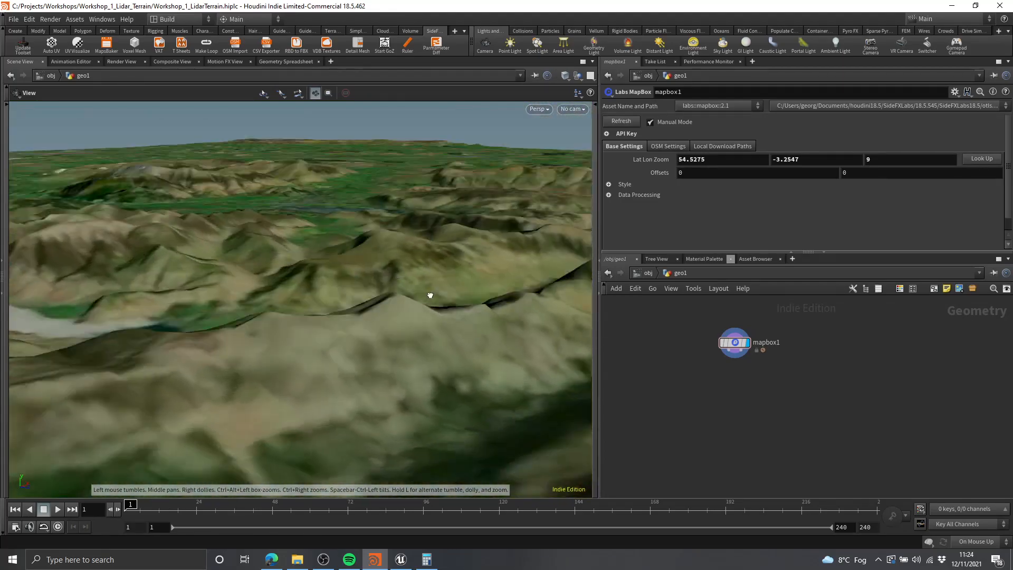
left_click_drag(434, 253, 274, 296)
- Display the node info of mapbox1 to read the terrain's size and voxel resolution
middle_click_drag(715, 363, 790, 382)
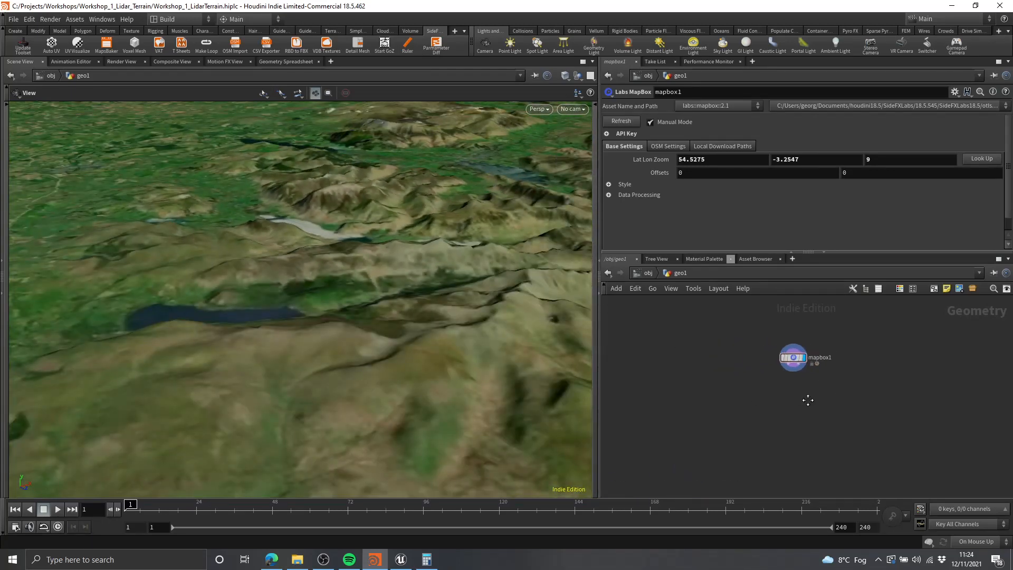
scroll(807, 400, "up", 3)
left_click(743, 362)
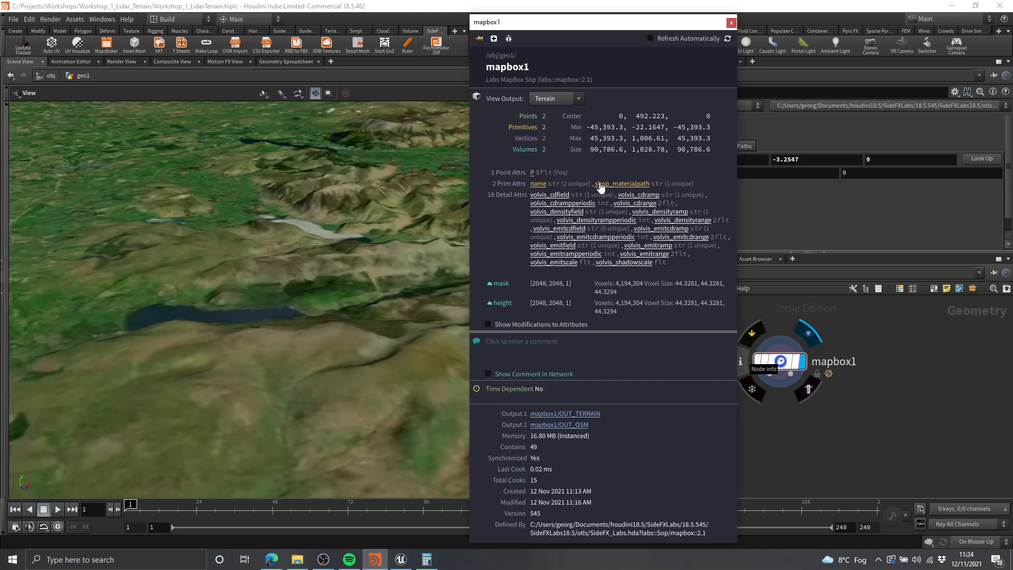
- Leave the node info and examine the lakes and mountains of the MapBox terrain from an elevated view
left_click_drag(369, 205, 364, 251)
scroll(365, 253, "down", 4)
left_click_drag(422, 264, 445, 335)
scroll(380, 324, "down", 4)
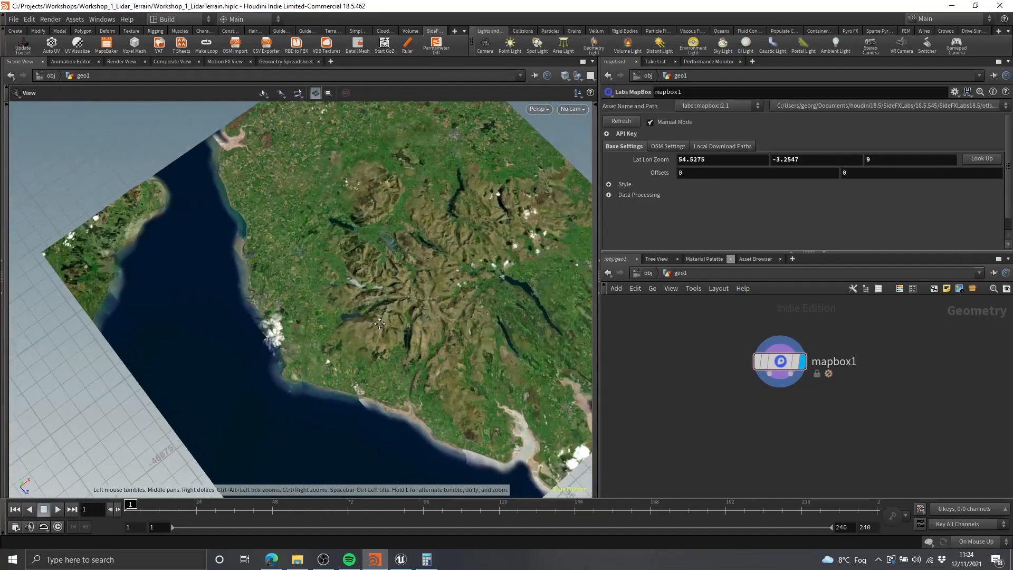
left_click_drag(380, 324, 376, 227)
scroll(376, 227, "up", 4)
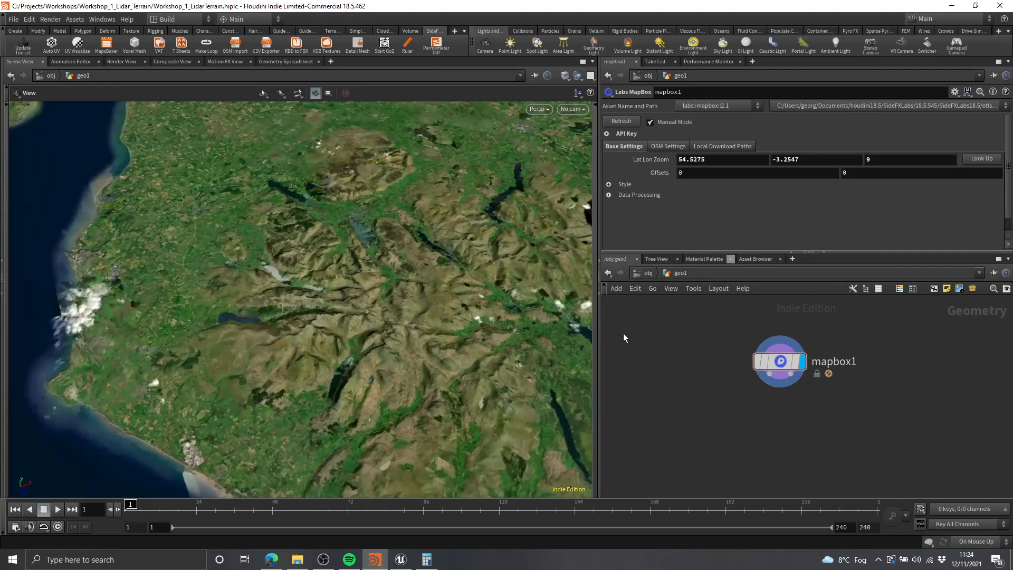
- Add an Attribute Delete node below mapbox1 and connect mapbox1's first output to its first input
key("Tab")
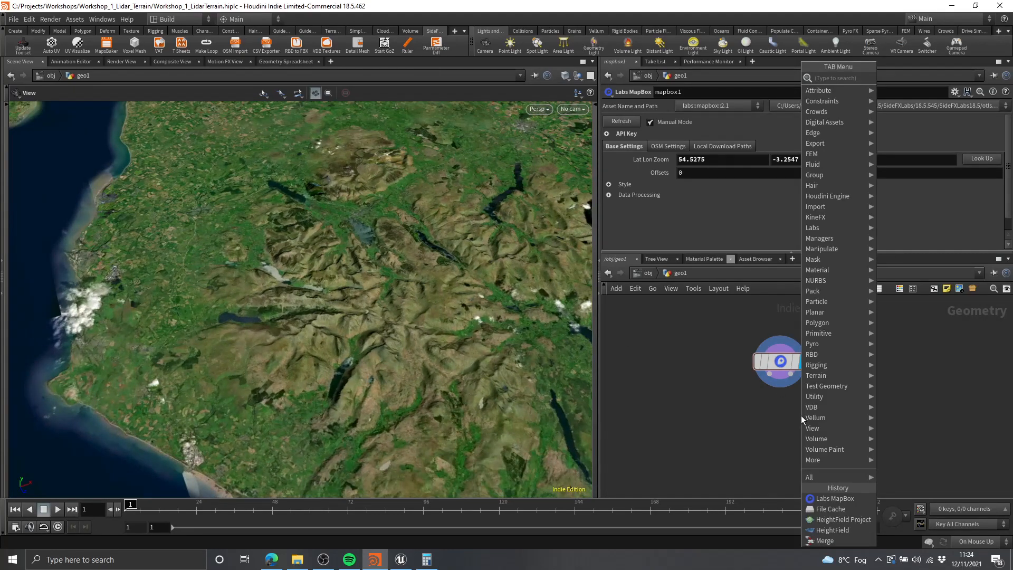
type("atd")
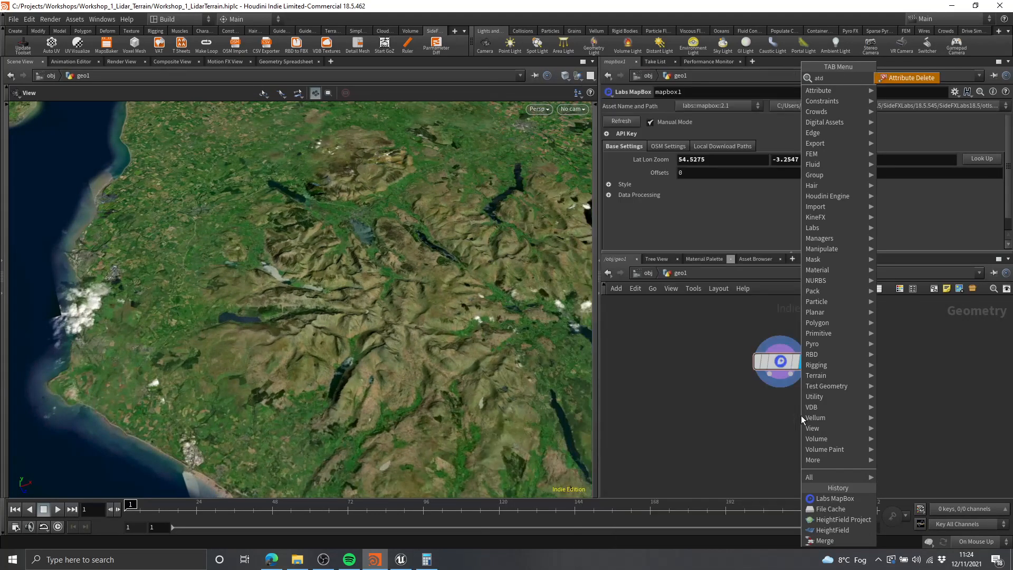
key("Return")
left_click(783, 427)
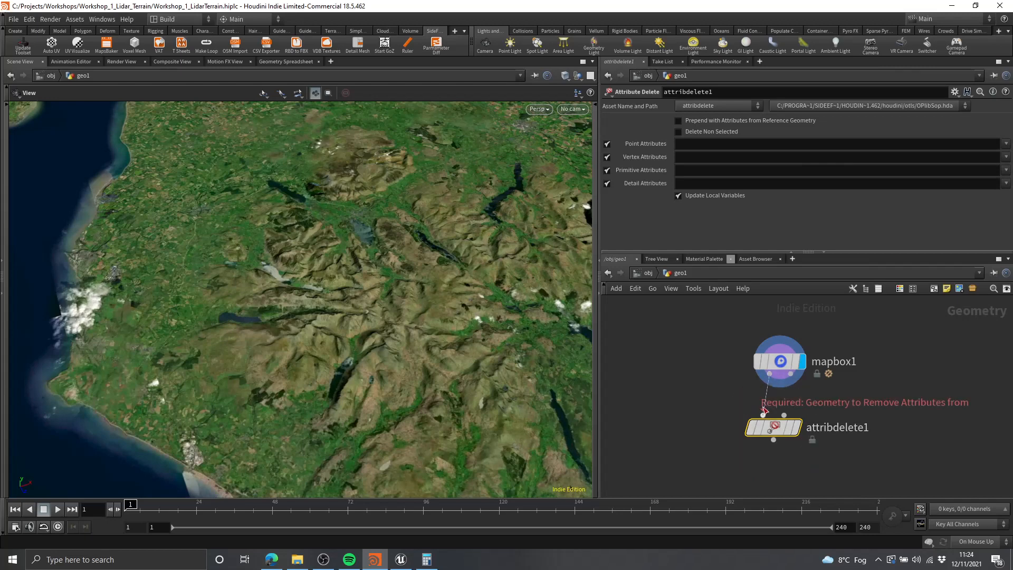
left_click(764, 411)
left_click_drag(909, 399, 739, 461)
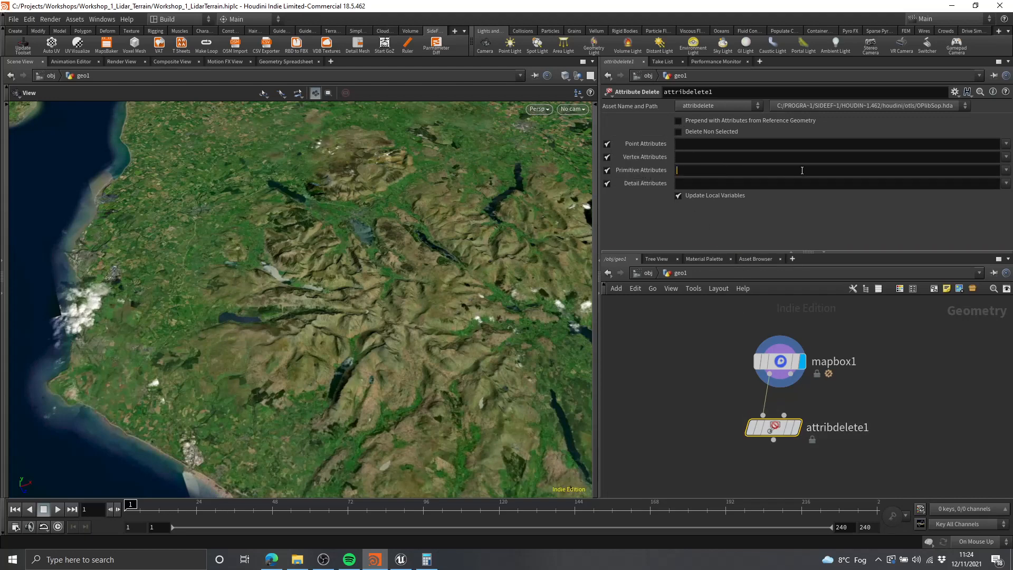
- Set the Attribute Delete node to remove the primitive attribute shop_materialpath and display its result
left_click(851, 171)
left_click(1006, 170)
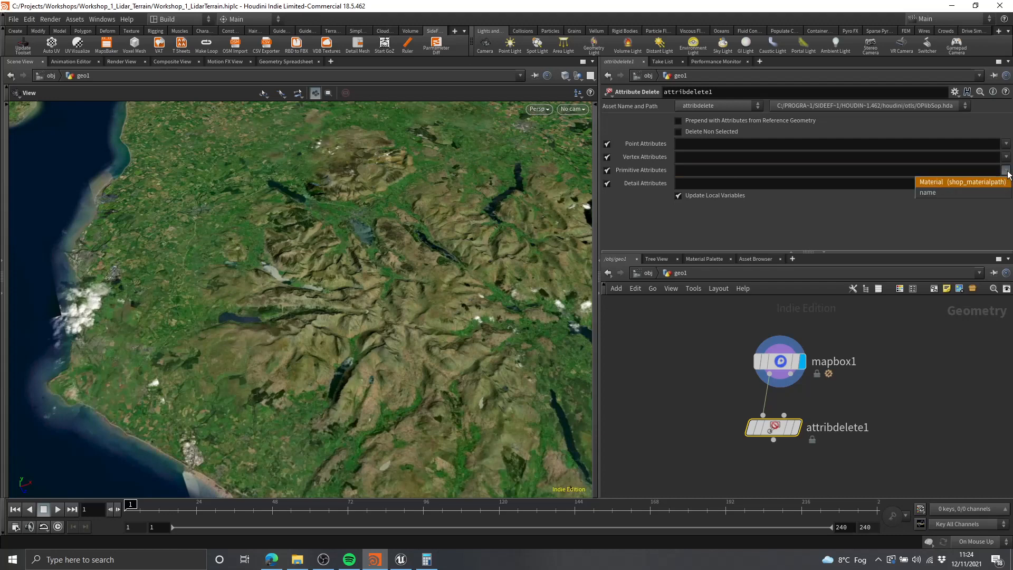
left_click(948, 181)
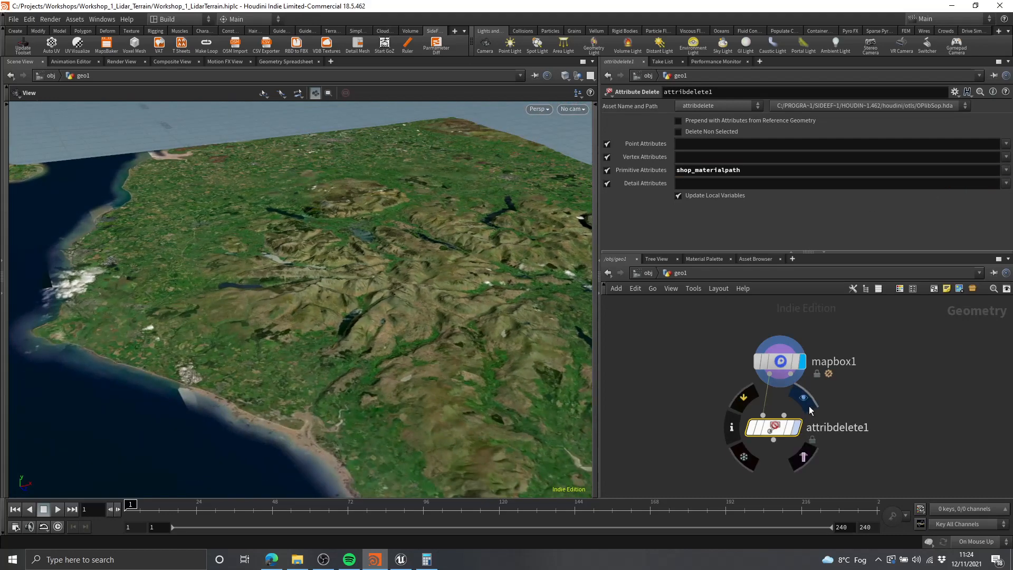
left_click(796, 428)
- Inspect the untextured MapBox terrain from above and at close range to judge its height detail
scroll(315, 314, "up", 5)
right_click_drag(315, 314, 367, 235)
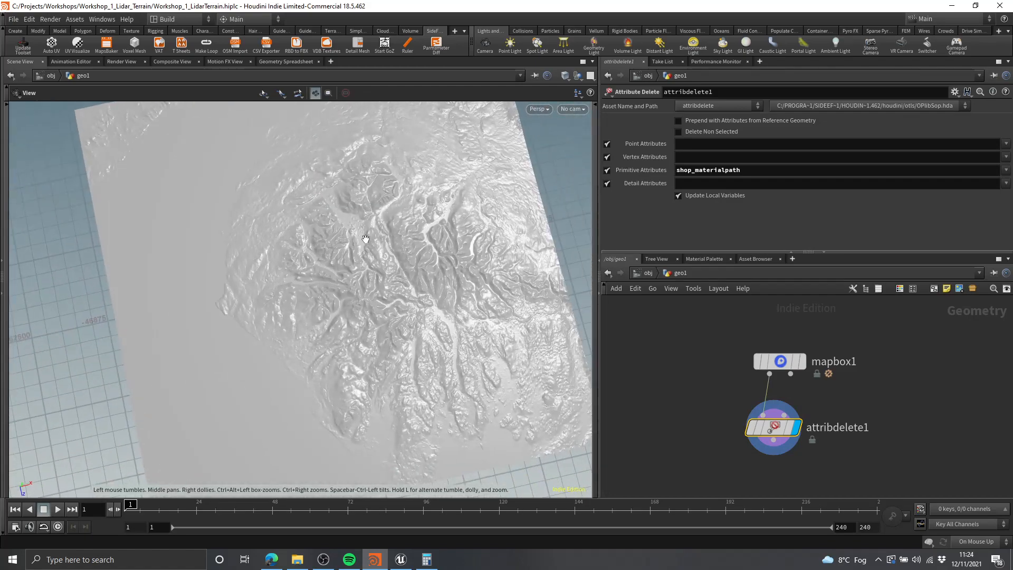
left_click_drag(367, 235, 355, 245)
right_click_drag(355, 245, 511, 199)
left_click_drag(512, 199, 483, 262)
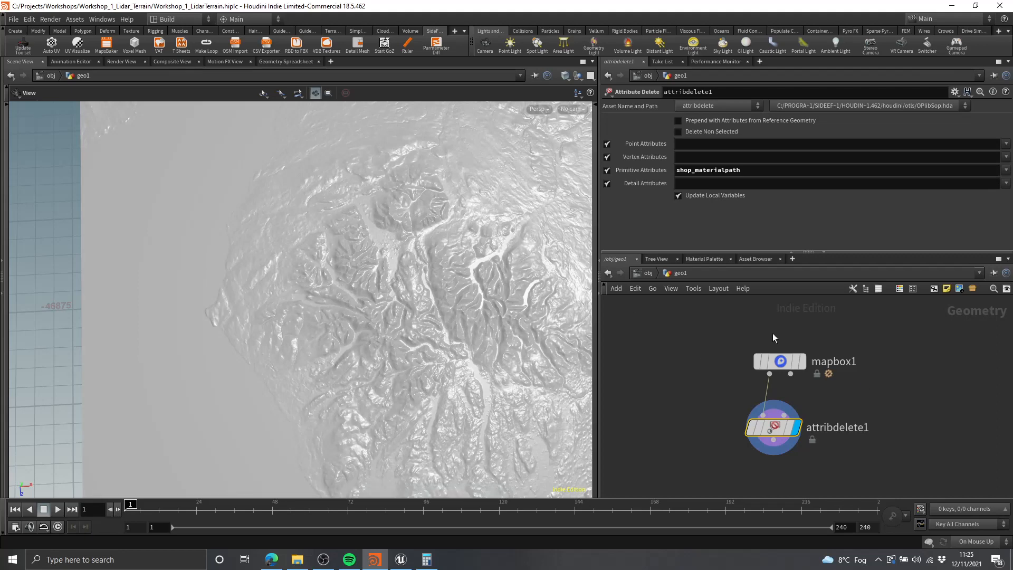
scroll(390, 282, "down", 5)
scroll(376, 288, "up", 5)
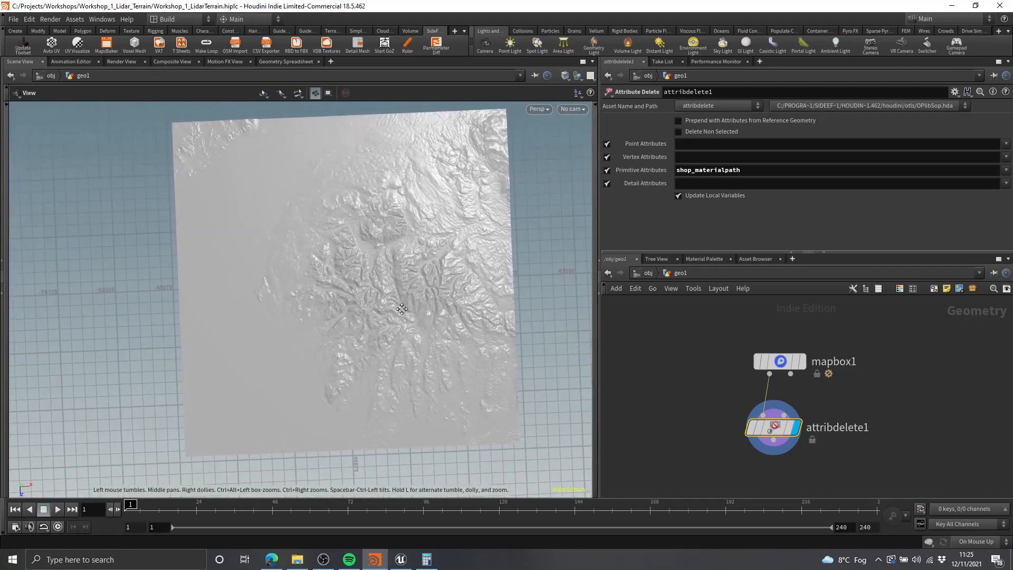
left_click_drag(442, 291, 392, 299)
mouse_move(392, 300)
right_mouse_down()
mouse_move(464, 246)
mouse_move(531, 285)
mouse_move(387, 306)
right_mouse_up()
middle_click_drag(387, 305, 431, 323)
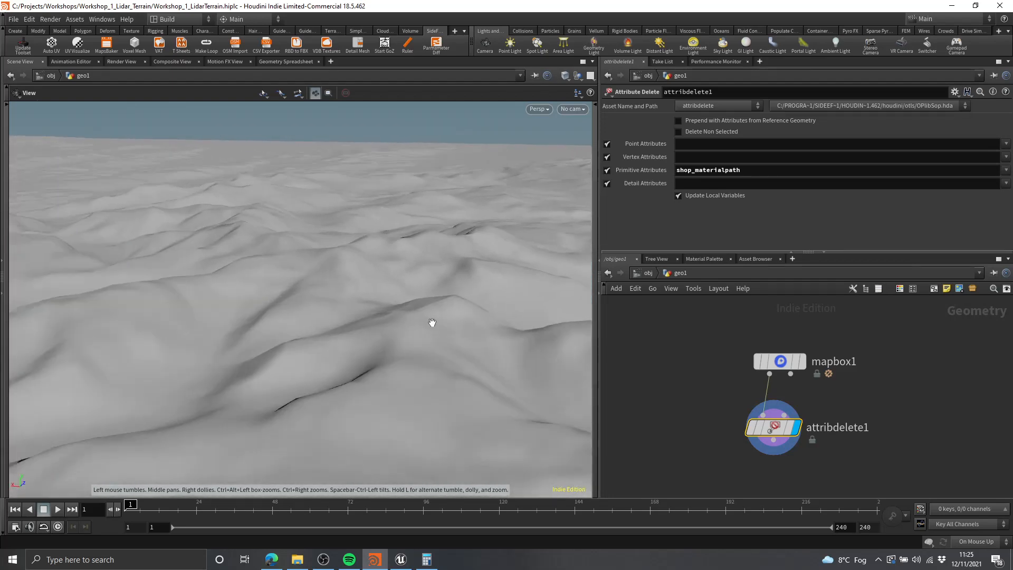
left_click_drag(432, 324, 348, 357)
right_click_drag(348, 357, 387, 315)
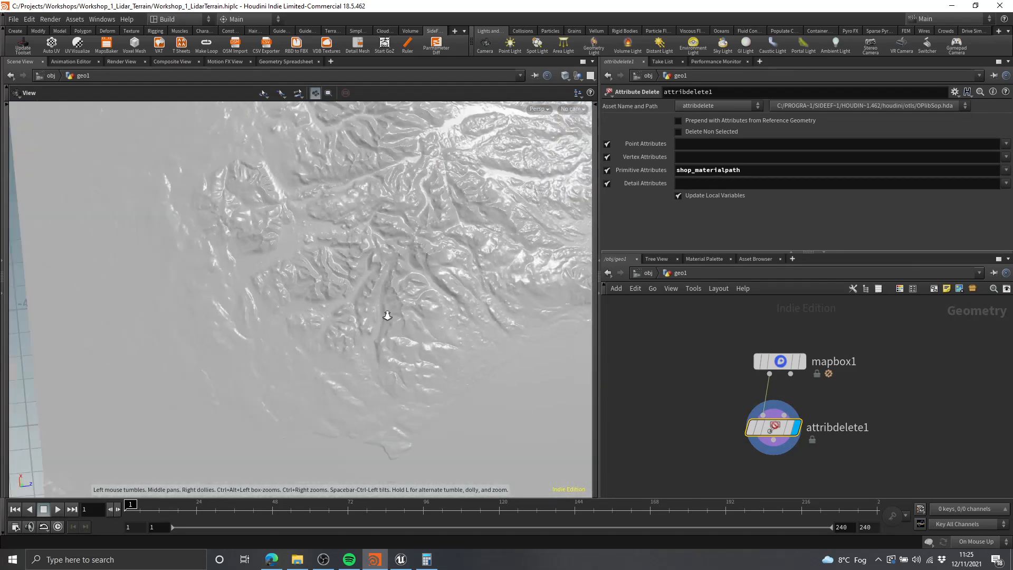
left_click_drag(387, 315, 369, 264)
right_click_drag(369, 264, 450, 287)
middle_click_drag(450, 287, 384, 296)
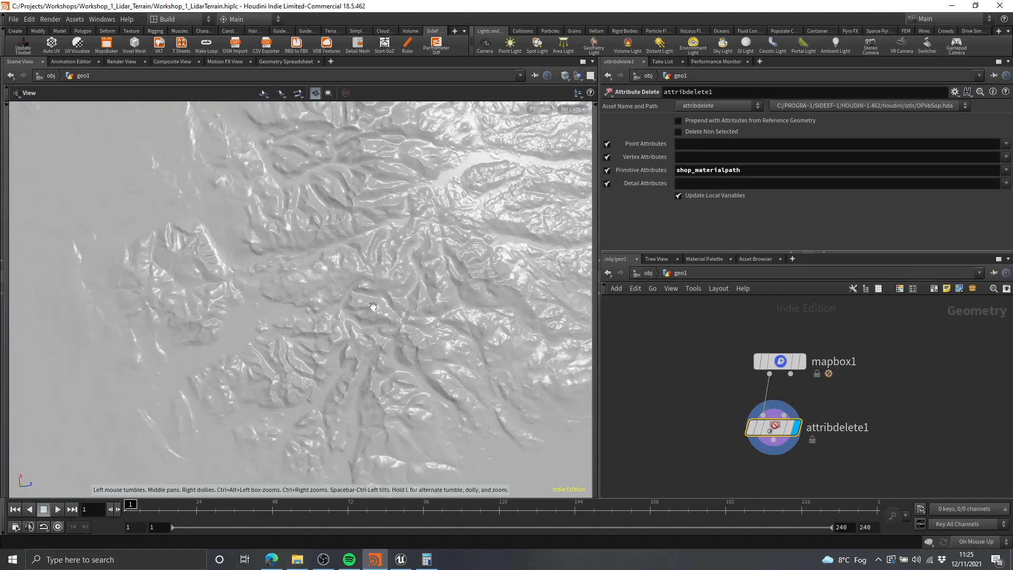
left_click_drag(373, 306, 256, 201)
- Look over the LIDAR node network beside the MapBox nodes and view the whole untextured terrain tile
scroll(637, 372, "down", 3)
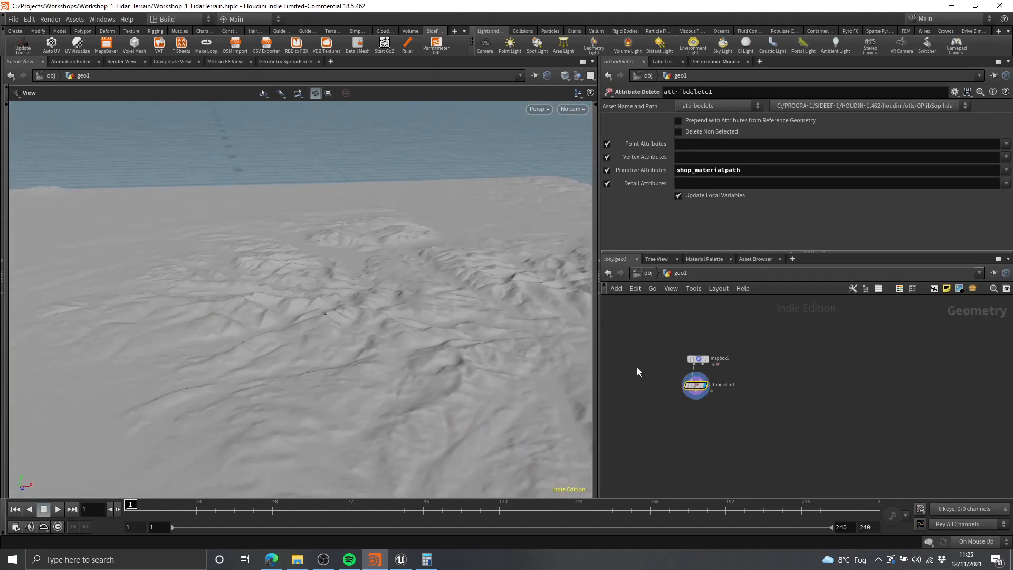
middle_click_drag(637, 373, 830, 304)
scroll(799, 400, "down", 5)
middle_click_drag(751, 450, 738, 385)
scroll(737, 386, "up", 1)
left_click_drag(389, 269, 346, 321)
right_click_drag(345, 322, 382, 298)
middle_click_drag(382, 298, 219, 291)
right_click_drag(220, 292, 174, 270)
scroll(837, 361, "down", 5)
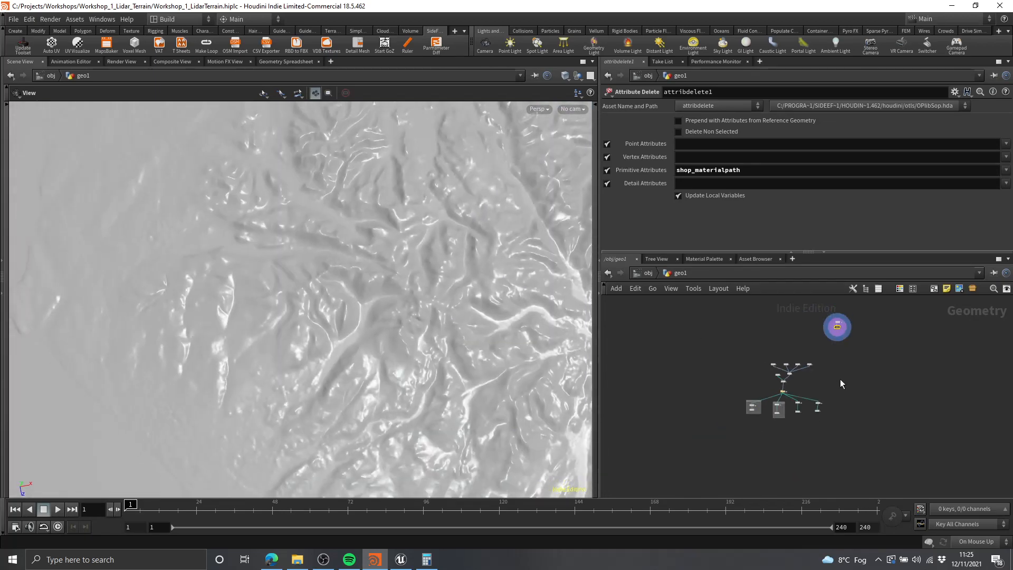
middle_click_drag(841, 379, 785, 385)
scroll(802, 338, "up", 3)
middle_click_drag(802, 337, 796, 370)
scroll(821, 392, "up", 2)
left_click_drag(835, 326, 852, 427)
scroll(752, 352, "up", 2)
middle_click_drag(802, 427, 733, 374)
scroll(794, 402, "up", 2)
left_click(799, 396)
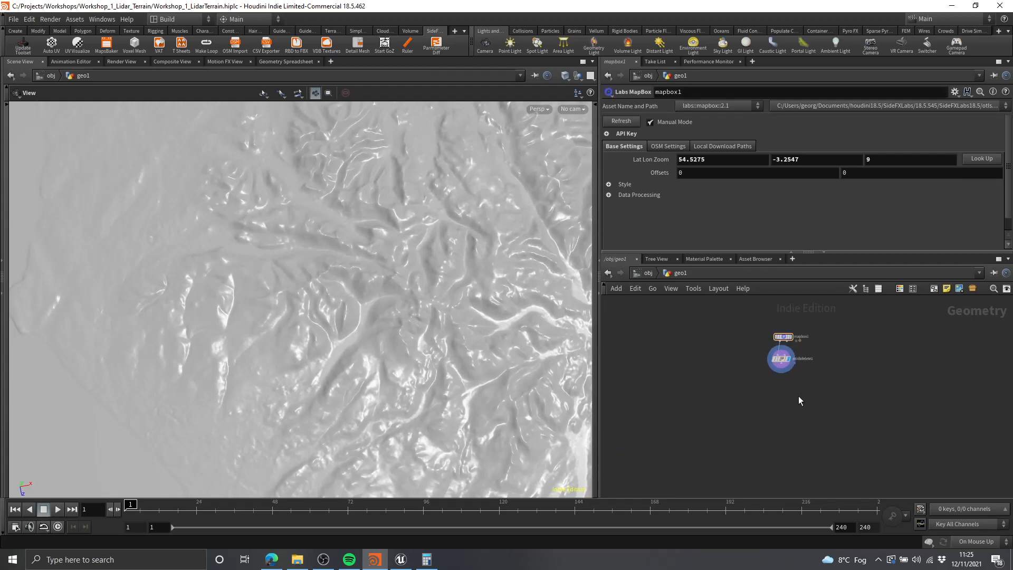
middle_click_drag(799, 397, 777, 417)
left_click_drag(417, 269, 515, 214)
right_click_drag(515, 214, 369, 274)
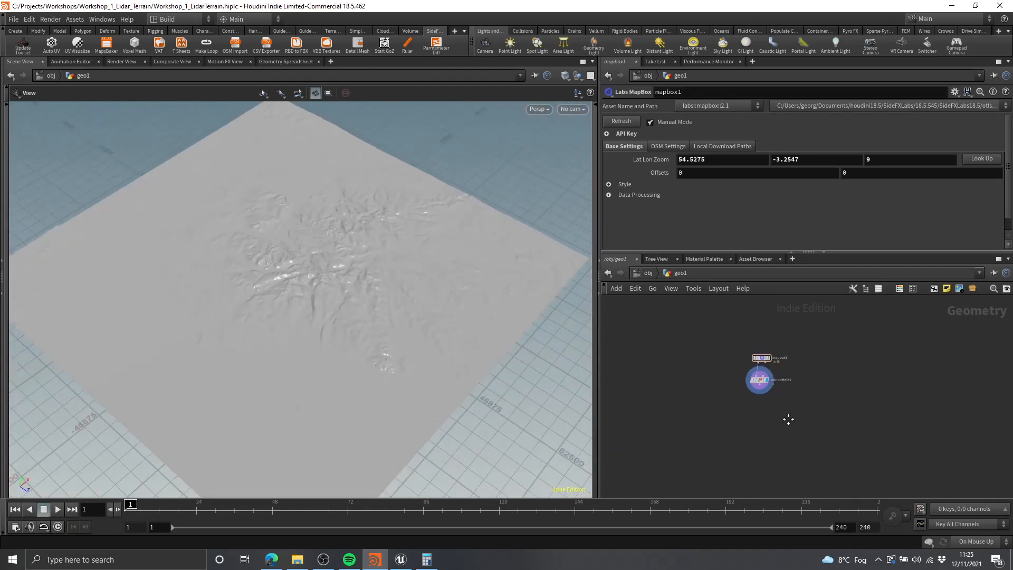
middle_click_drag(788, 419, 787, 397)
scroll(786, 397, "up", 2)
key("Tab")
type("convert")
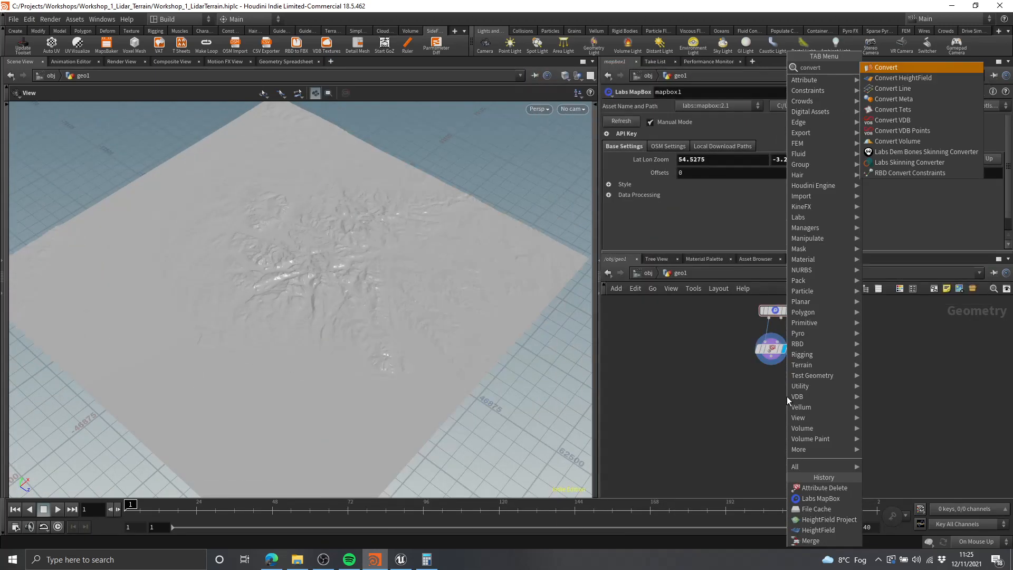
key("Return")
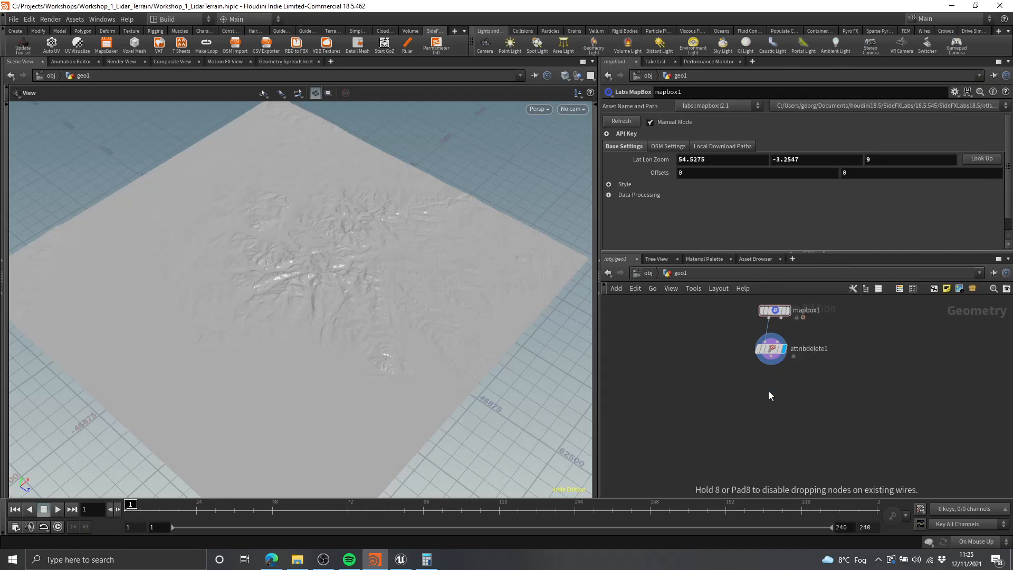
- Add a Convert HeightField node below attribdelete1
key("Tab")
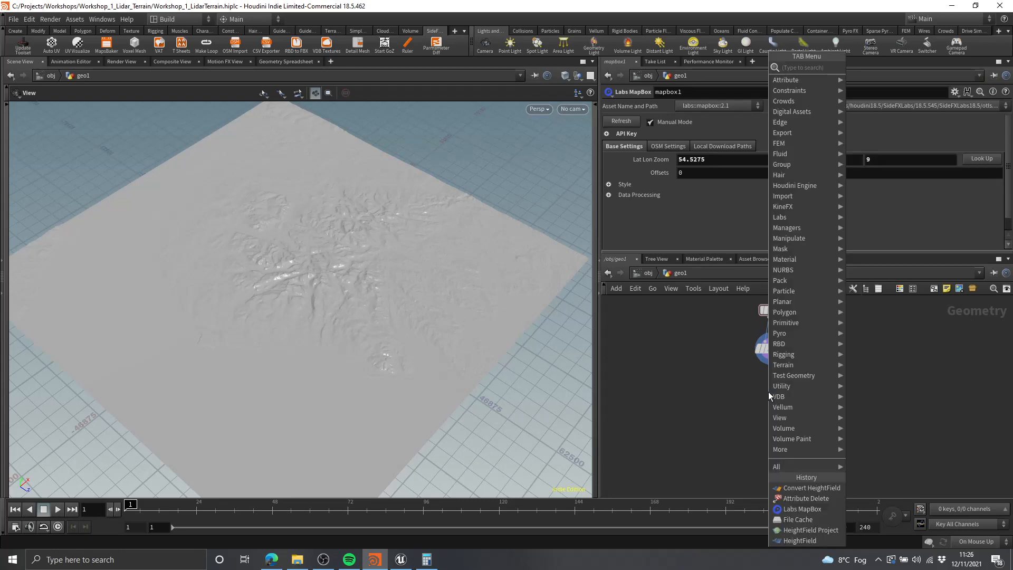
type("conver")
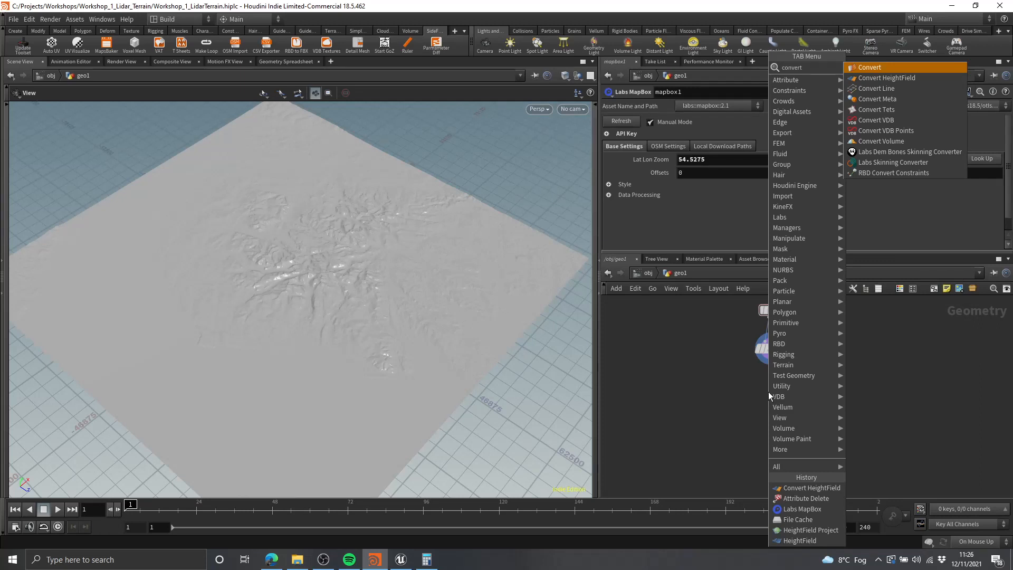
type("t")
key("Down")
key("Return")
left_click(766, 394)
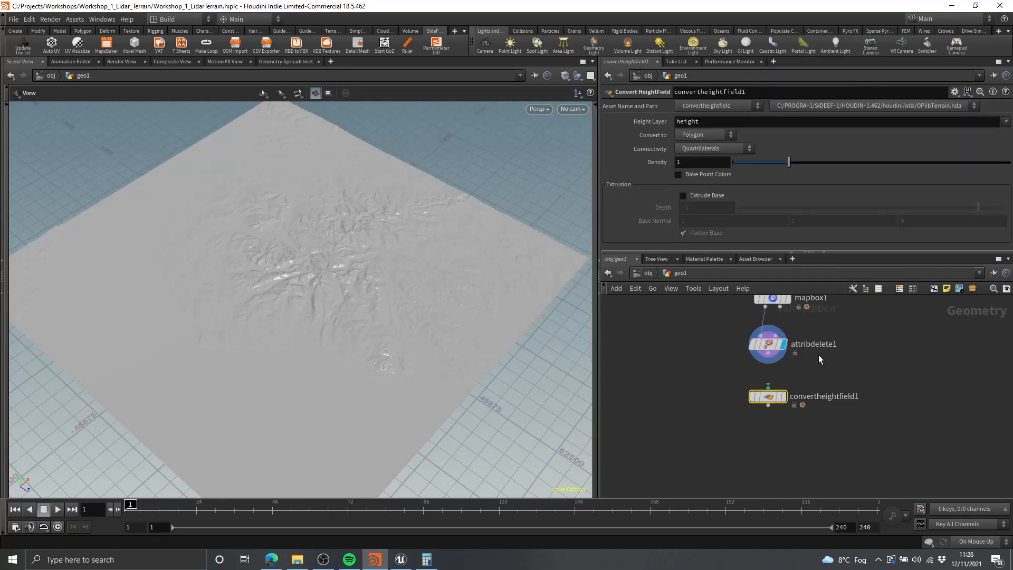
- Connect attribdelete1 to the Convert HeightField node and display the converted polygon terrain
left_click(776, 355)
left_click(768, 388)
left_click_drag(897, 381, 686, 423)
left_click(696, 146)
left_click_drag(716, 433, 821, 381)
mouse_move(778, 396)
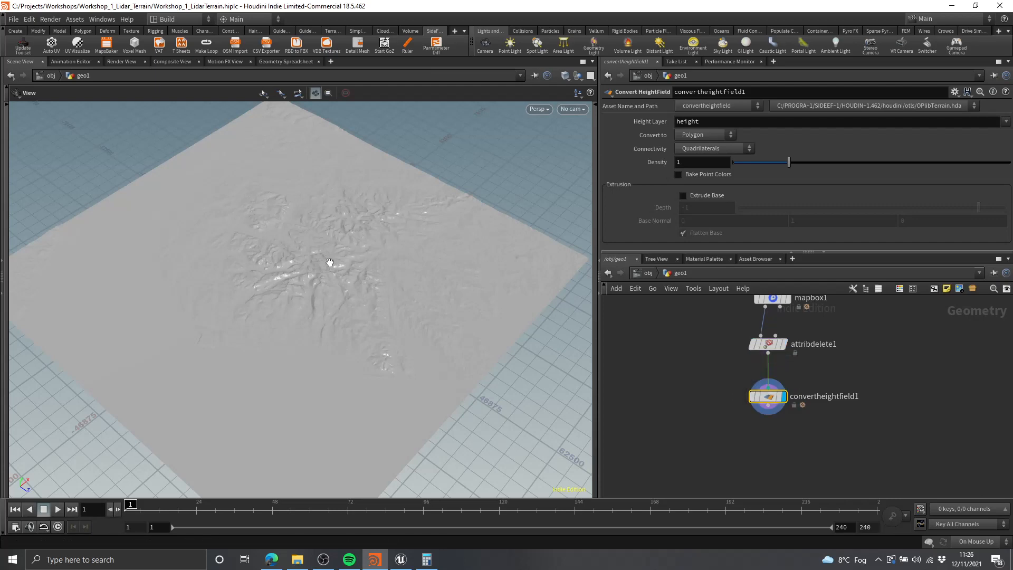
- Inspect the converted terrain's polygon mesh in Smooth Wire Shaded mode and return the viewport to Smooth Shaded
left_click_drag(332, 258, 325, 285)
scroll(409, 267, "up", 8)
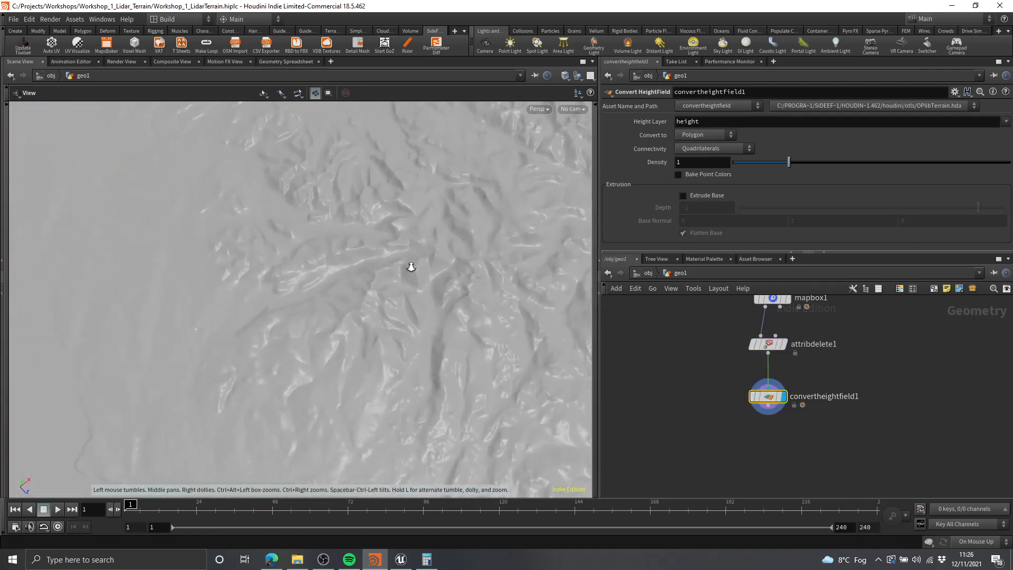
scroll(416, 260, "down", 8)
left_click_drag(389, 237, 446, 192)
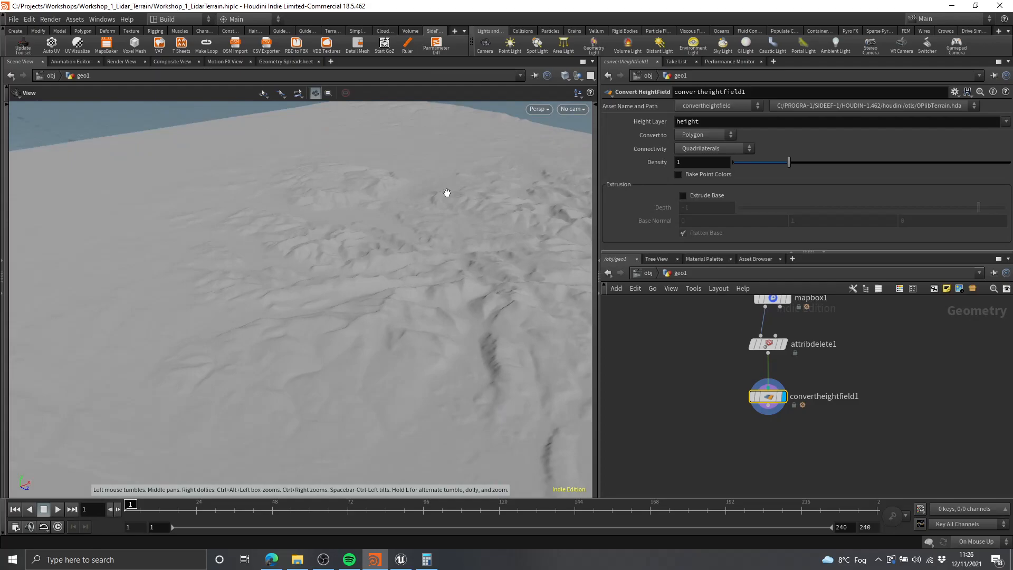
left_click(565, 76)
left_click(577, 187)
left_click_drag(385, 253, 407, 317)
mouse_move(332, 321)
right_mouse_down()
mouse_move(579, 278)
mouse_move(380, 280)
right_mouse_up()
left_click_drag(380, 280, 343, 237)
left_click_drag(299, 393, 401, 320)
scroll(412, 306, "down", 5)
left_click(564, 76)
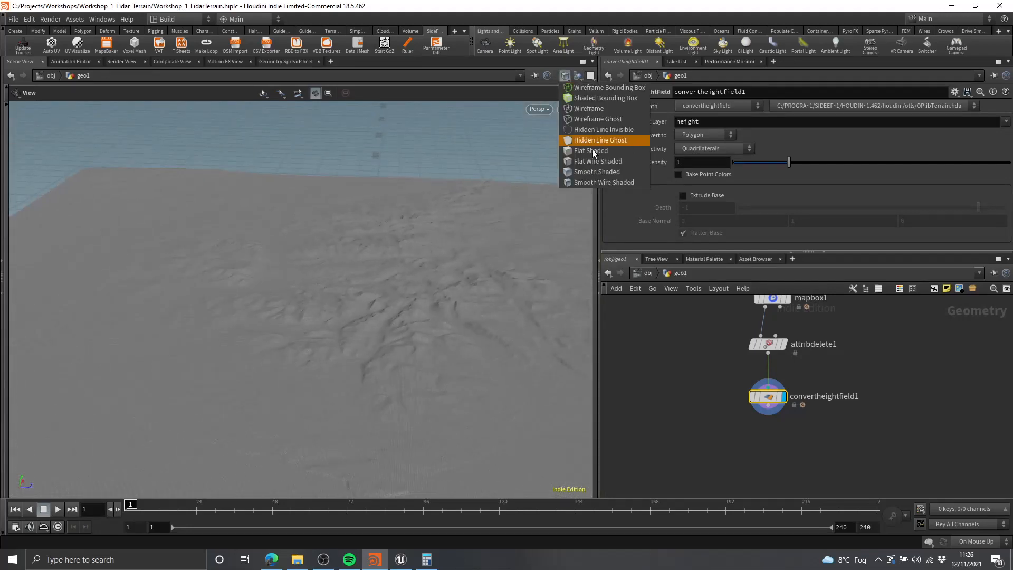
left_click(586, 172)
left_click_drag(536, 193, 529, 290)
- Examine the LIDAR node network alongside the MapBox branch and the converted terrain's overall shape
scroll(702, 404, "down", 4)
middle_click_drag(695, 408, 792, 355)
scroll(760, 369, "down", 2)
middle_click_drag(711, 393, 752, 394)
scroll(441, 273, "down", 5)
left_click_drag(441, 273, 425, 296)
scroll(425, 305, "up", 4)
scroll(776, 389, "down", 3)
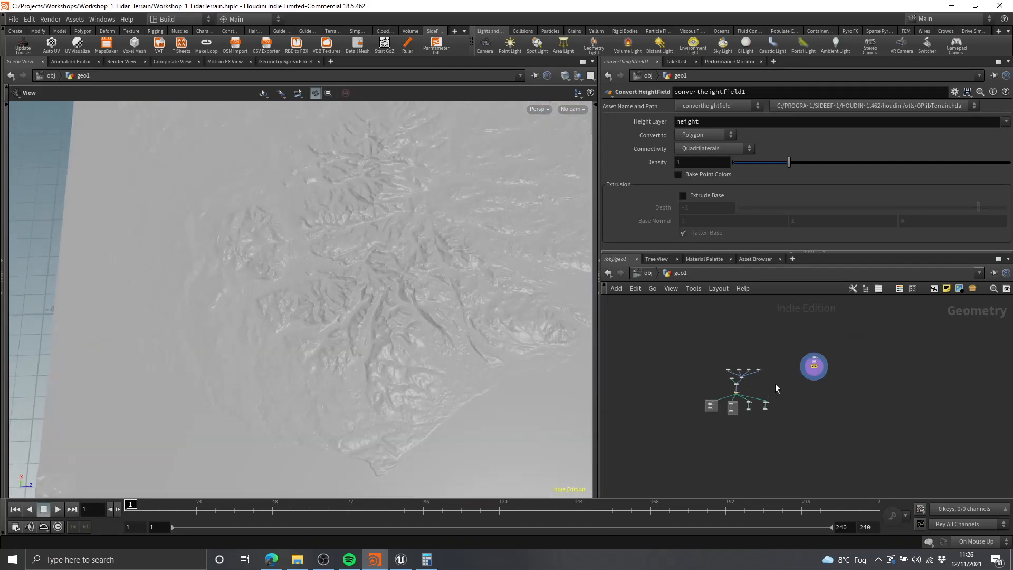
scroll(732, 387, "up", 4)
scroll(709, 381, "up", 4)
scroll(677, 380, "down", 5)
scroll(793, 384, "up", 2)
middle_click_drag(834, 376, 902, 383)
scroll(902, 383, "down", 3)
- Move the three MapBox nodes together to a clear spot beside the LIDAR network and deselect them
left_click_drag(968, 393, 868, 388)
scroll(899, 343, "up", 4)
middle_click_drag(750, 431, 823, 365)
scroll(824, 364, "down", 1)
scroll(822, 362, "down", 2)
left_click_drag(950, 369, 862, 308)
scroll(905, 320, "up", 3)
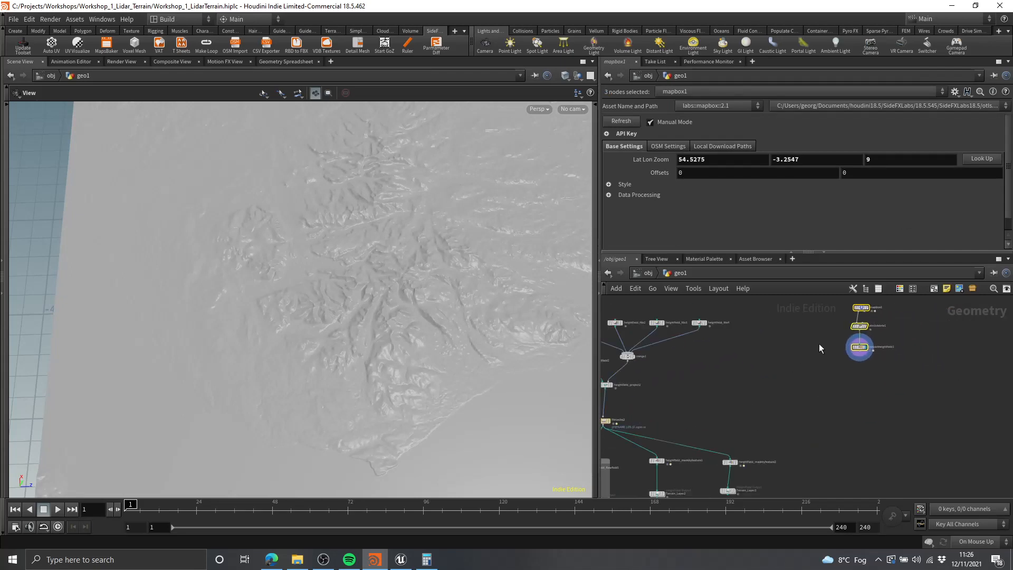
left_click(819, 345)
- Display heightfield_project2 and frame the merged LIDAR terrain in the viewport
mouse_move(788, 393)
middle_mouse_down()
mouse_move(836, 389)
mouse_move(807, 391)
middle_mouse_up()
scroll(749, 380, "up", 4)
middle_click_drag(655, 394, 744, 403)
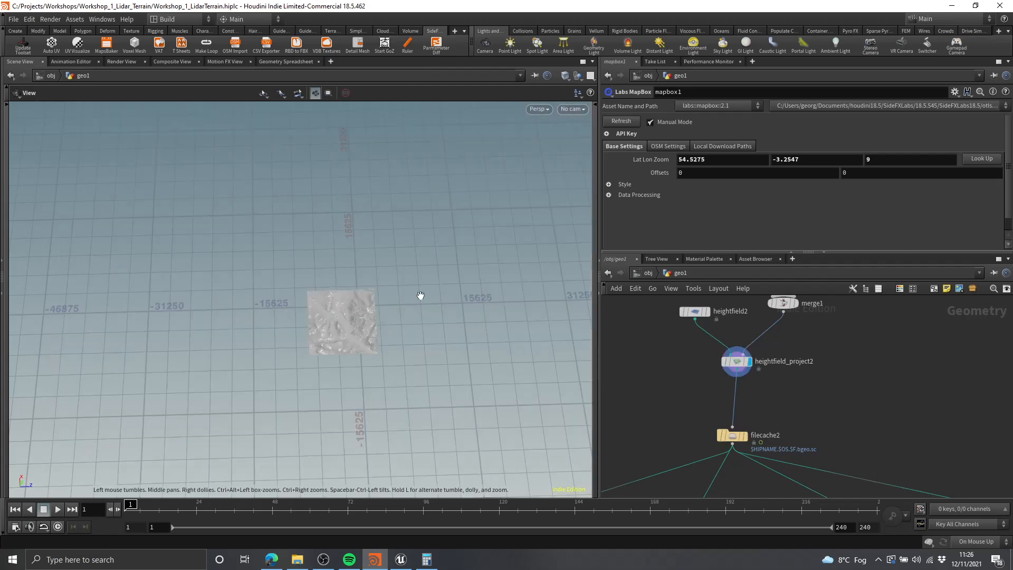
right_click_drag(361, 329, 449, 331)
scroll(766, 382, "up", 1)
- Add a Null node in the empty space beside filecache2
middle_click_drag(765, 382, 742, 364)
key("Tab")
type("null")
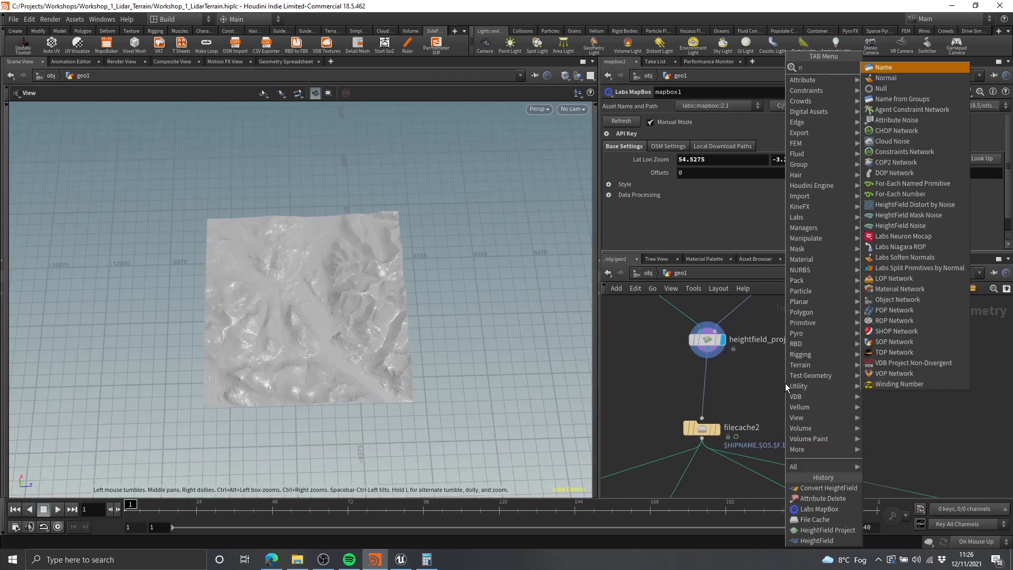
key("Return")
scroll(792, 387, "down", 3)
middle_click_drag(815, 396, 864, 385)
left_click(864, 385)
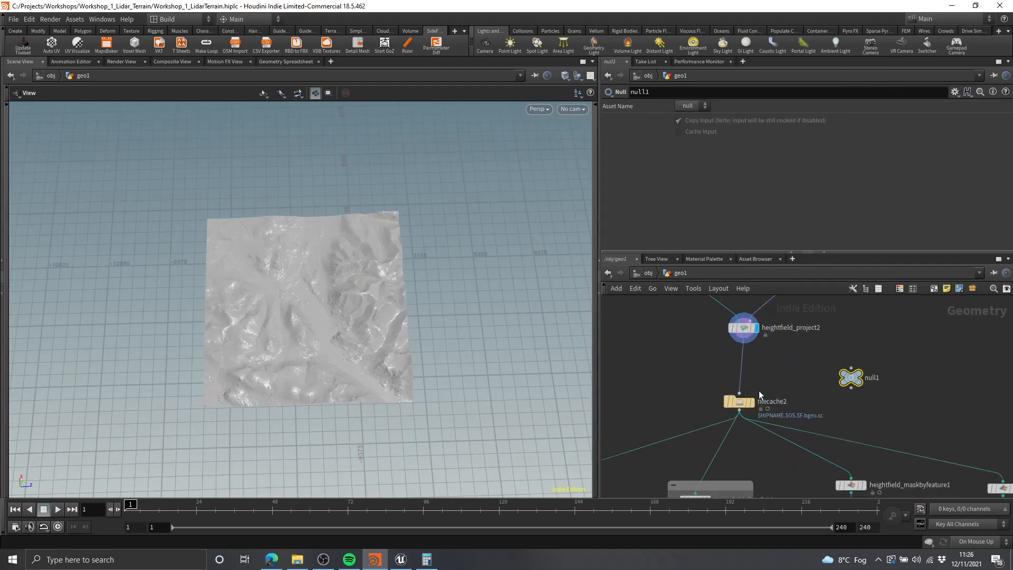
- Insert the Null node beneath filecache2 and reroute all of filecache2's downstream branches through it
scroll(864, 344, "up", 3)
middle_click_drag(862, 344, 880, 349)
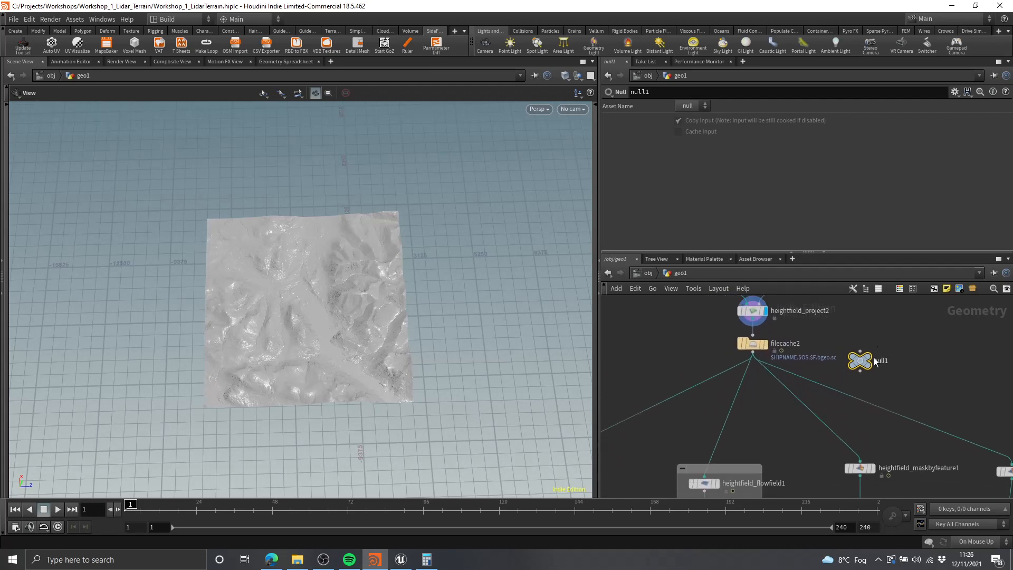
left_click_drag(864, 372, 699, 395)
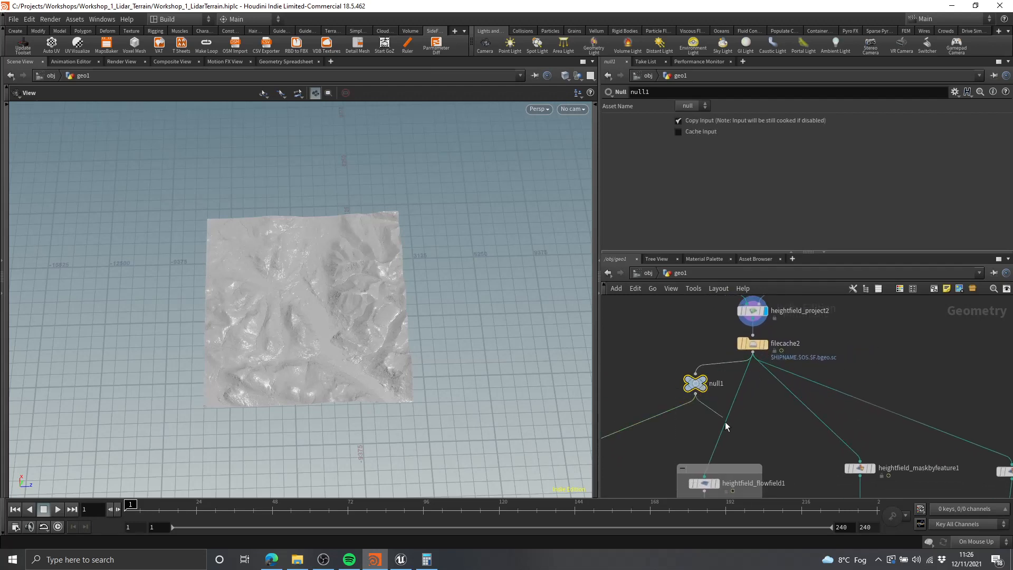
left_click(875, 460)
scroll(869, 458, "down", 1)
middle_click_drag(870, 458, 825, 426)
left_click_drag(679, 369, 721, 371)
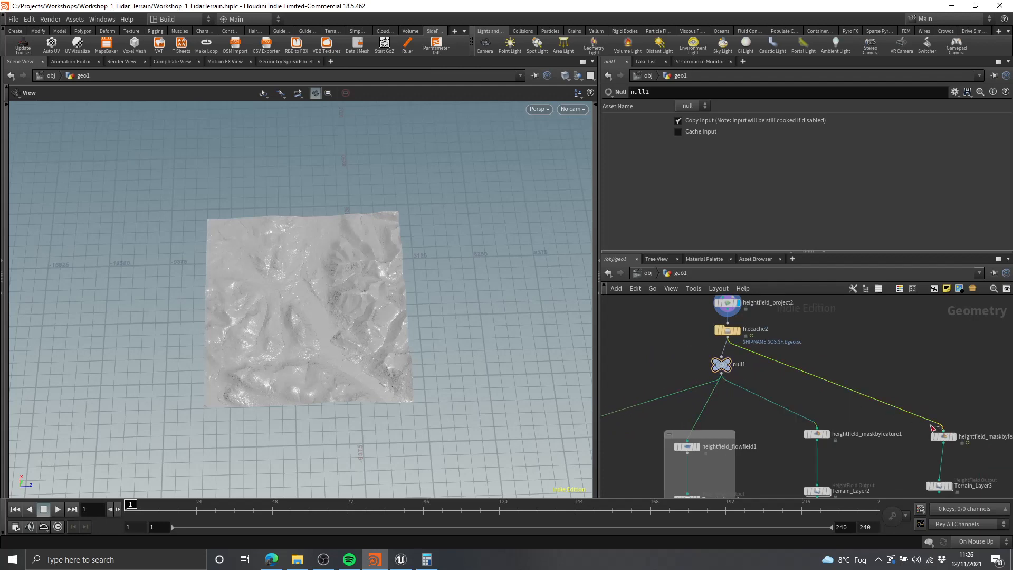
- Rename the Null node beneath filecache2 to OUT_HEIGHTFIELD_HIGHRES
scroll(790, 362, "up", 2)
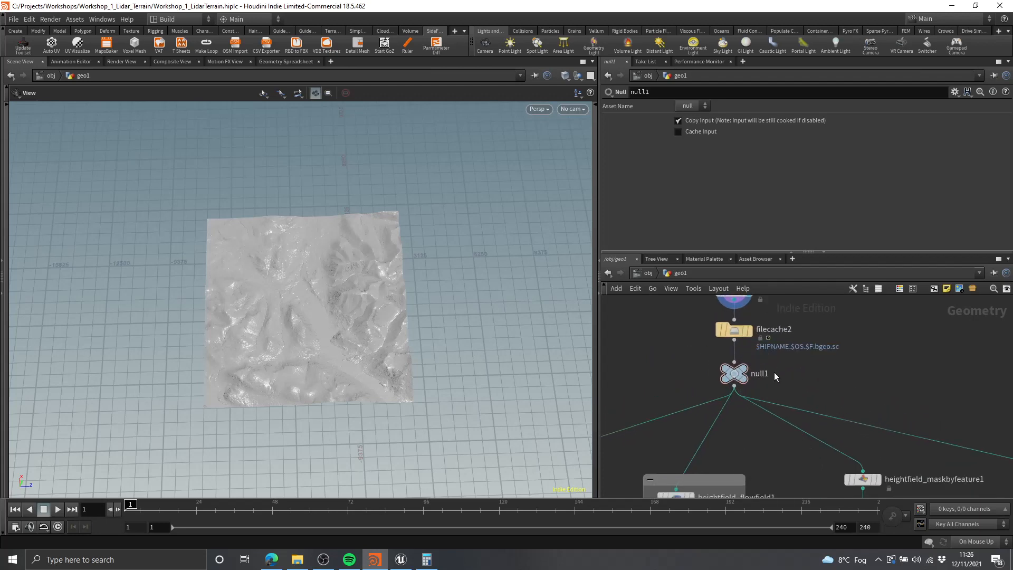
key("Tab")
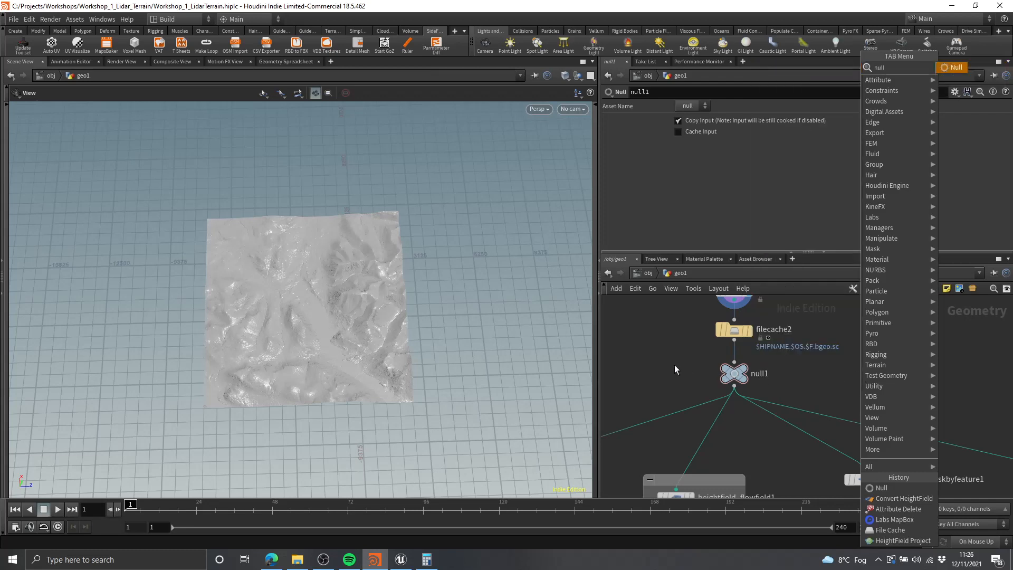
scroll(755, 379, "up", 2)
scroll(863, 382, "down", 2)
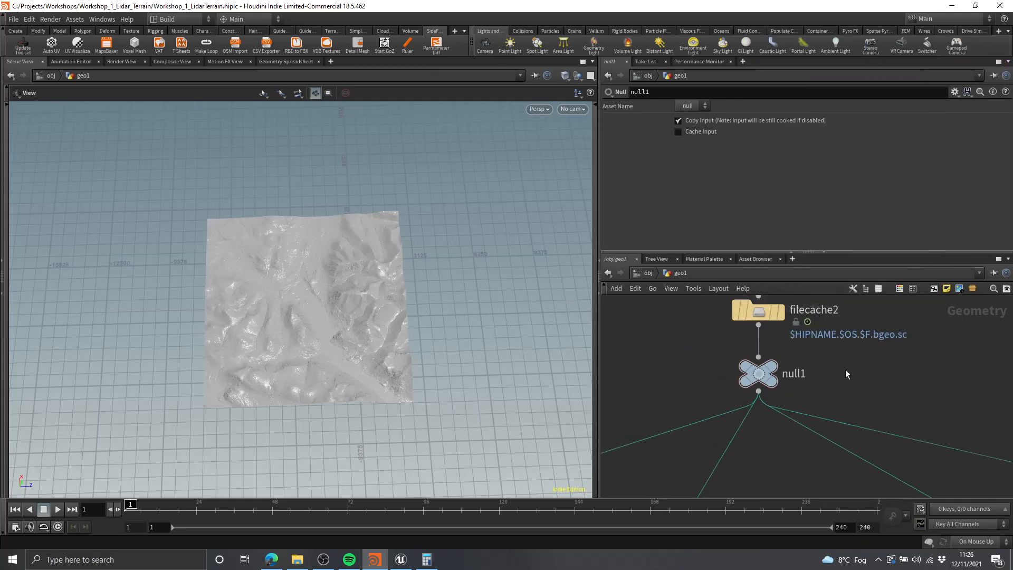
scroll(846, 369, "down", 2)
scroll(876, 363, "up", 2)
double_click(781, 374)
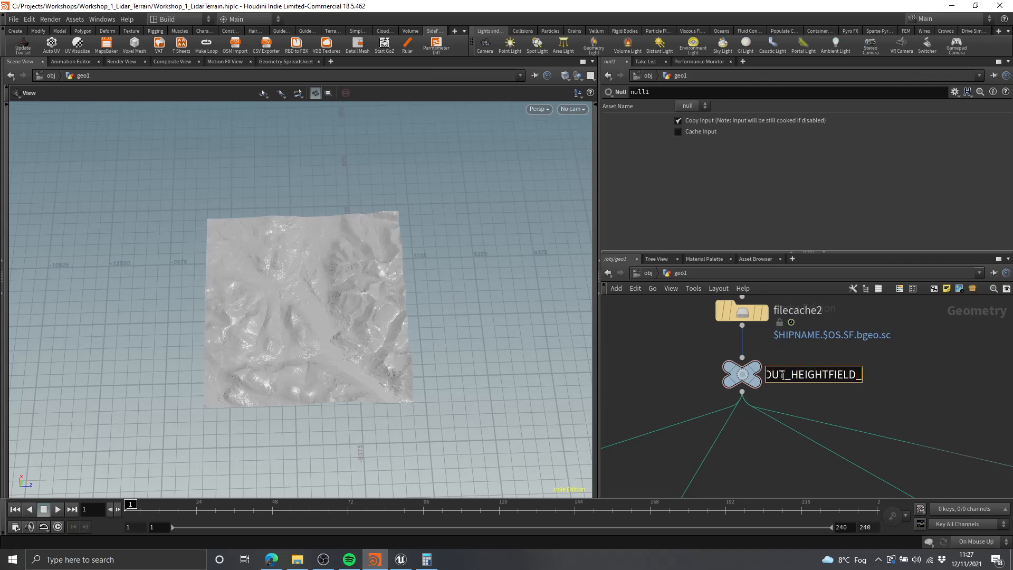
type("OUT_HEIGHTFIELD_HIGHRES")
key("Return")
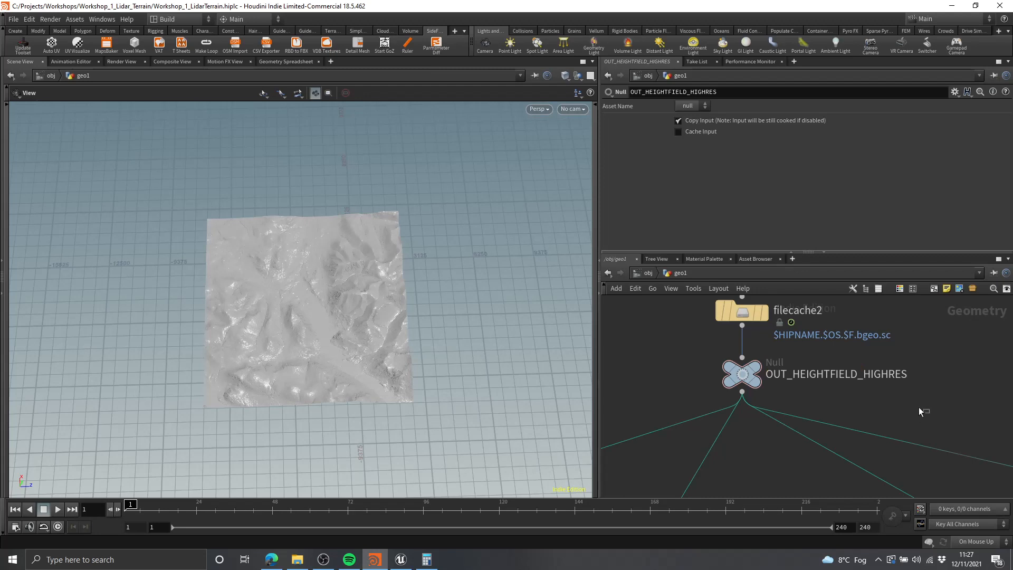
- Give the OUT_HEIGHTFIELD_HIGHRES node a circle shape and colour it dark blue
left_click(738, 375)
key("z")
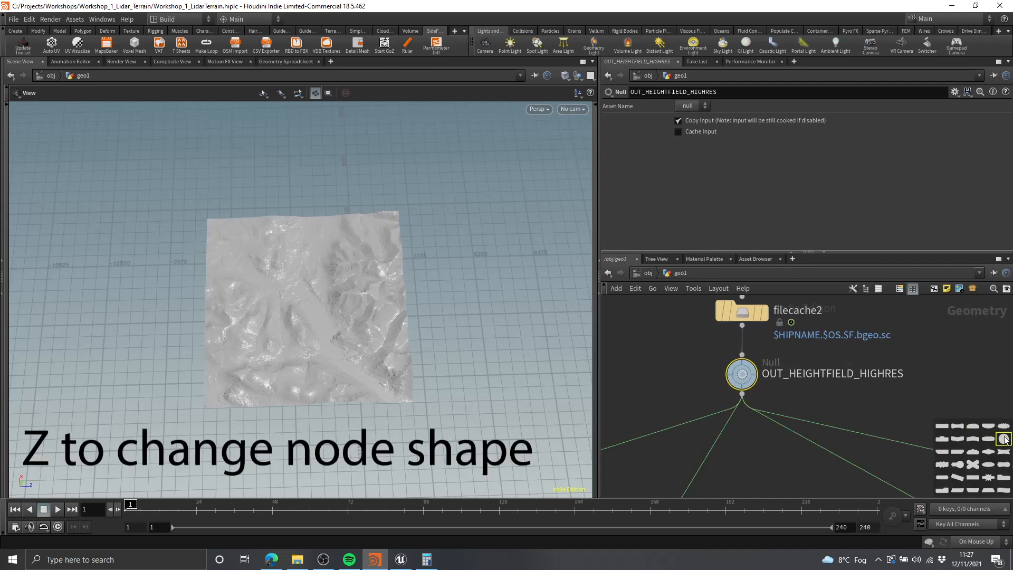
left_click(1004, 439)
mouse_move(752, 376)
key("c")
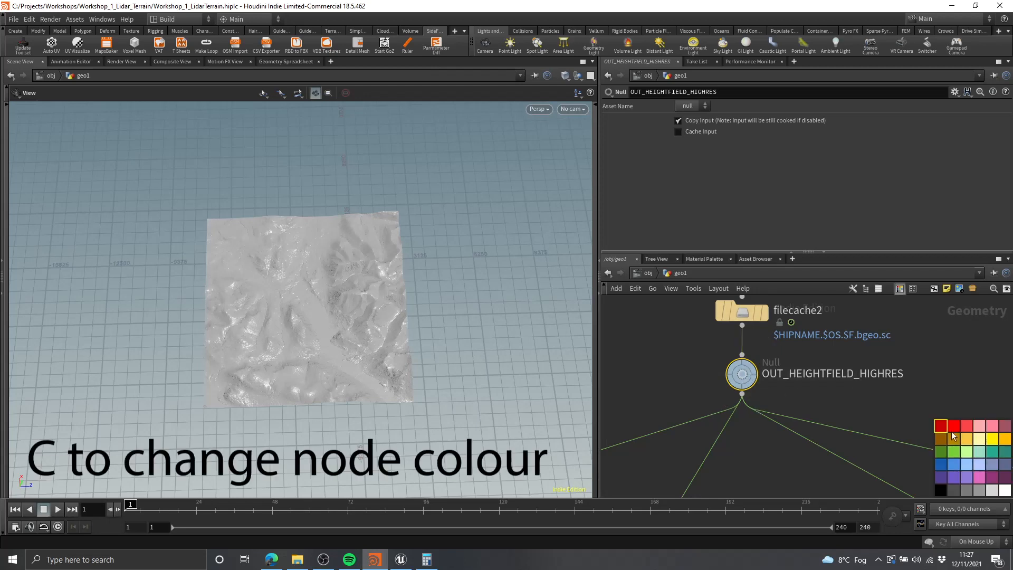
left_click(942, 465)
scroll(897, 390, "down", 5)
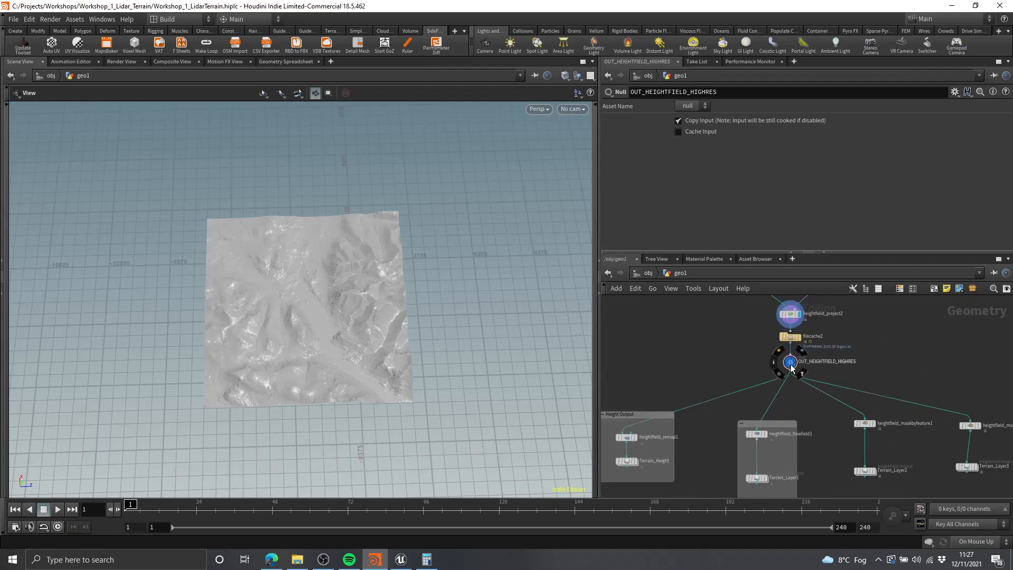
scroll(876, 373, "up", 10)
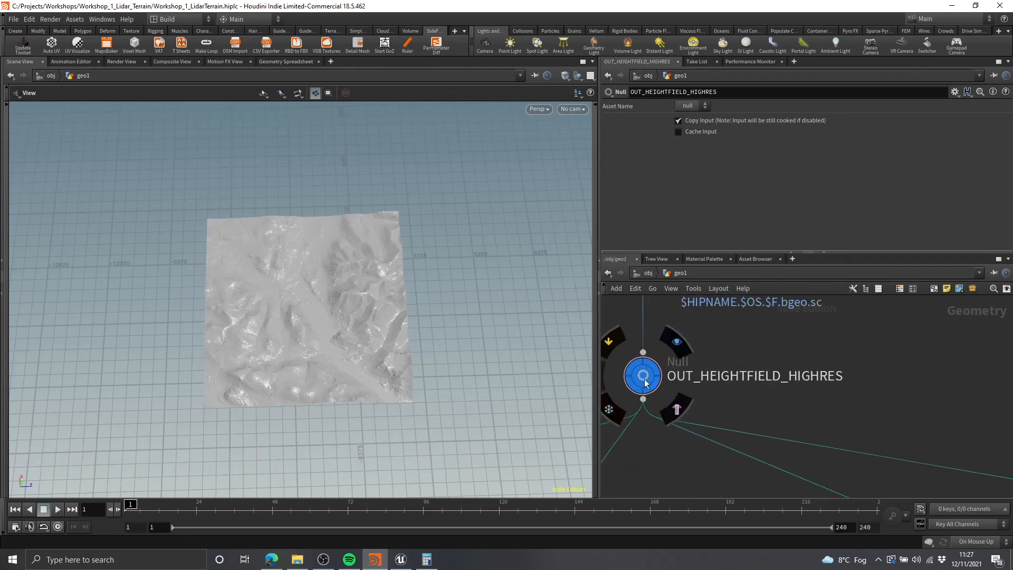
scroll(879, 355, "down", 8)
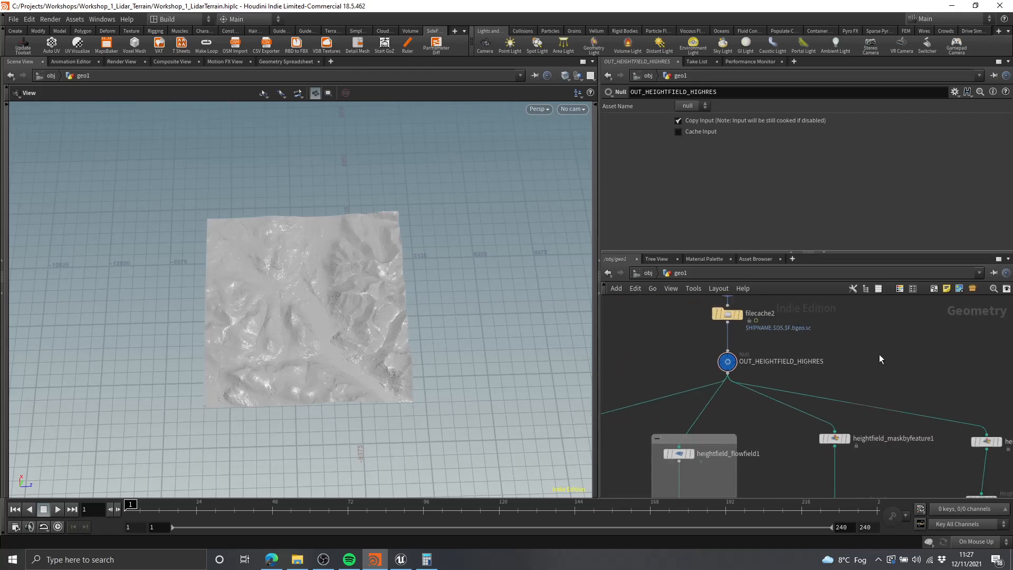
- Add an Object Merge node in the empty space beside OUT_HEIGHTFIELD_HIGHRES
scroll(794, 376, "down", 2)
middle_click_drag(827, 369, 857, 361)
scroll(897, 332, "up", 4)
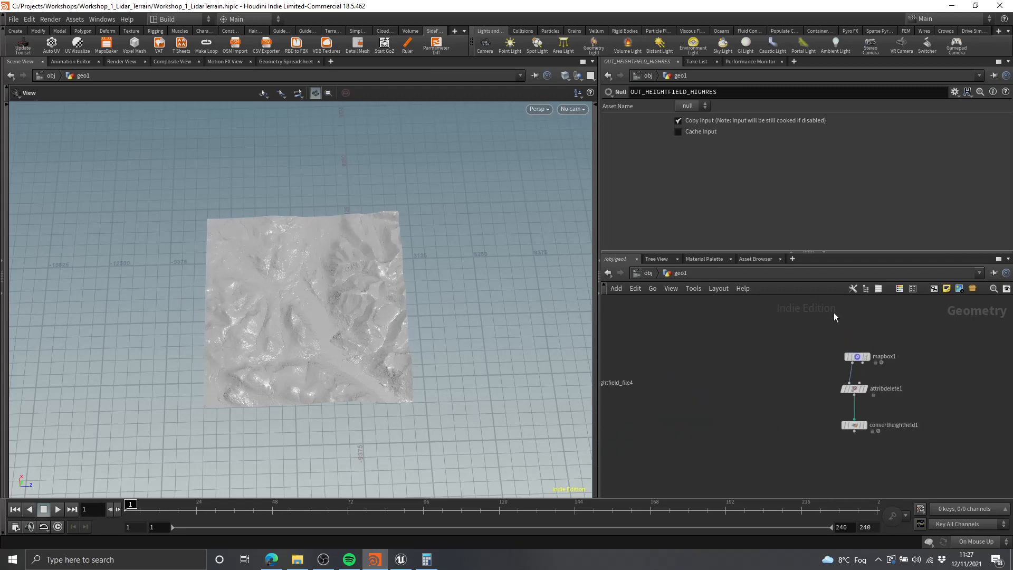
scroll(736, 436, "down", 2)
middle_click_drag(736, 446, 775, 425)
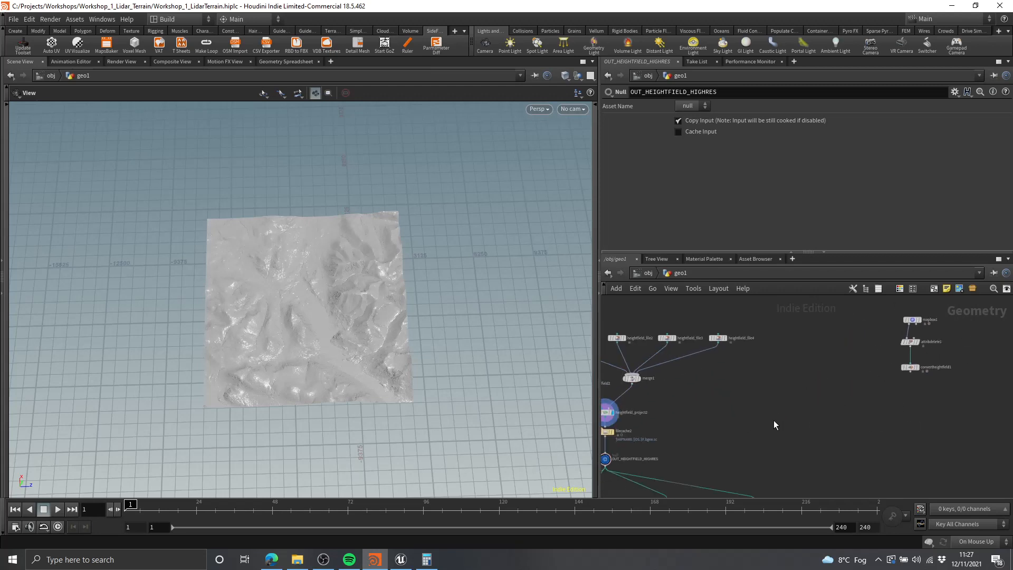
middle_click_drag(811, 387, 850, 366)
scroll(873, 353, "up", 5)
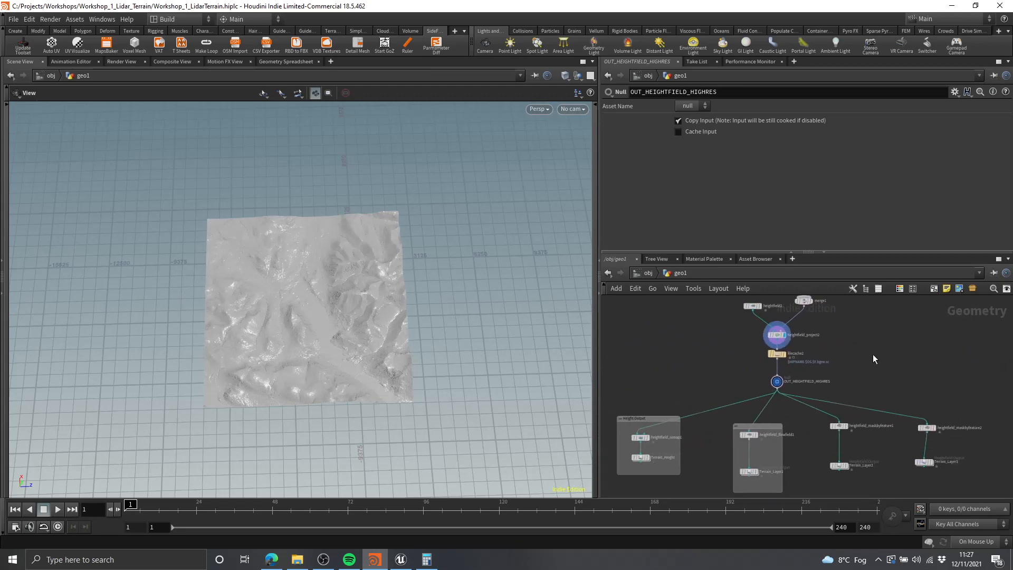
key("Tab")
key("Escape")
key("Tab")
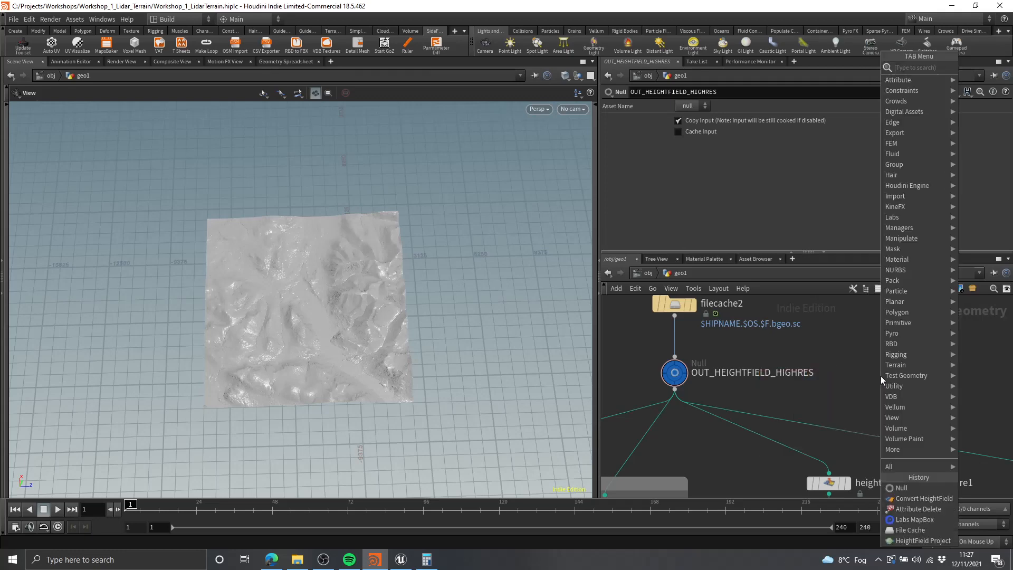
type("object mer")
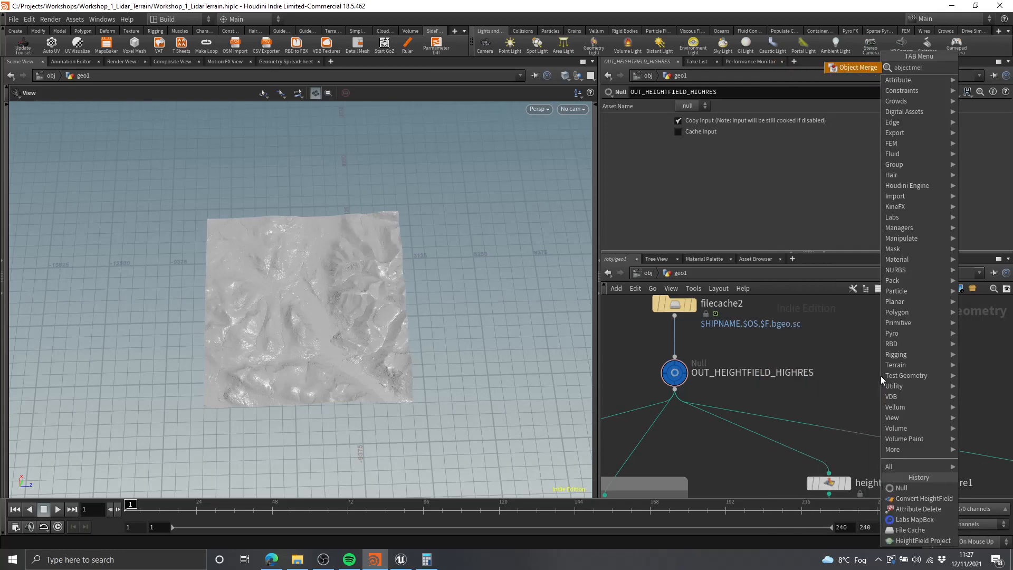
key("Return")
left_click(881, 376)
- Colour the Object Merge node the same dark blue as the Null node
left_click_drag(932, 407, 853, 348)
key("c")
key("c")
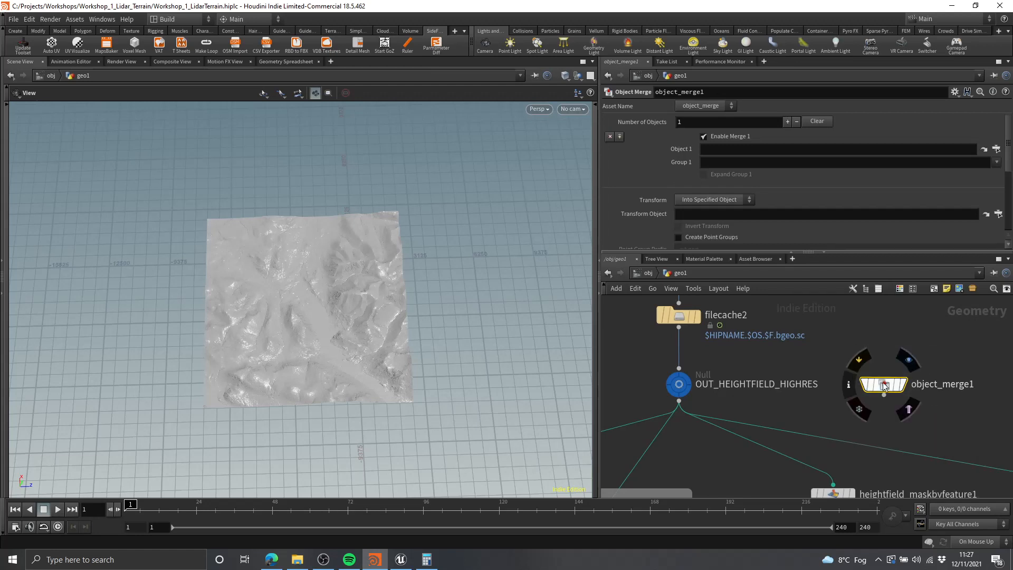
key("c")
left_click(941, 465)
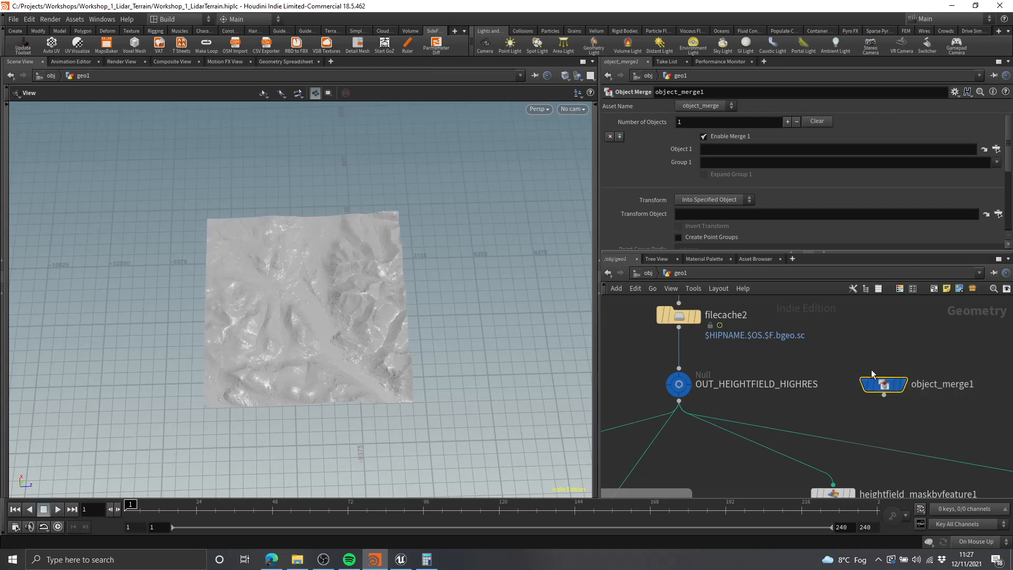
- Shift object_merge1 slightly away and reference OUT_HEIGHTFIELD_HIGHRES as its Object 1
left_click_drag(885, 390, 902, 383)
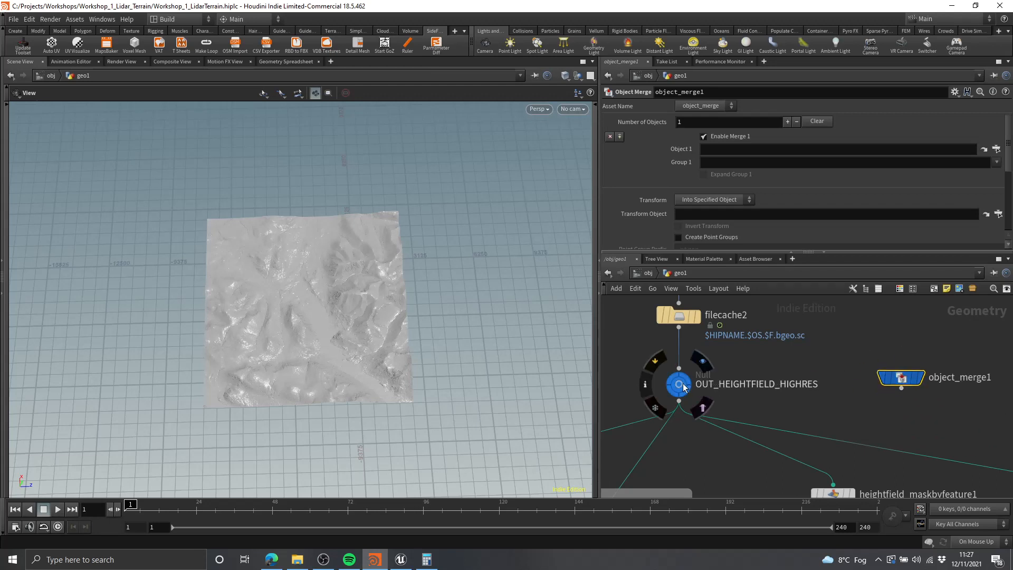
left_click_drag(681, 387, 719, 266)
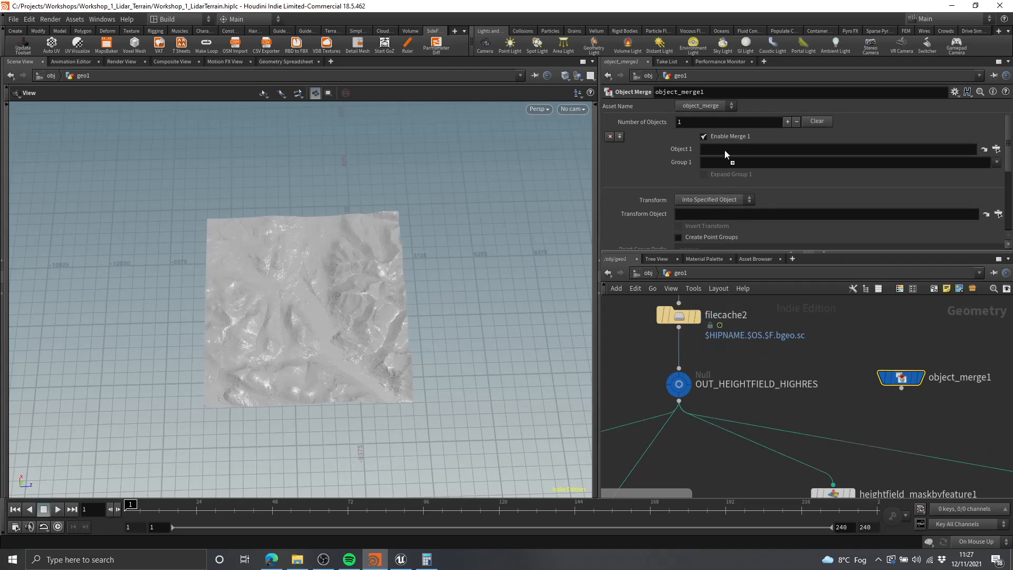
left_click_drag(724, 150, 724, 150)
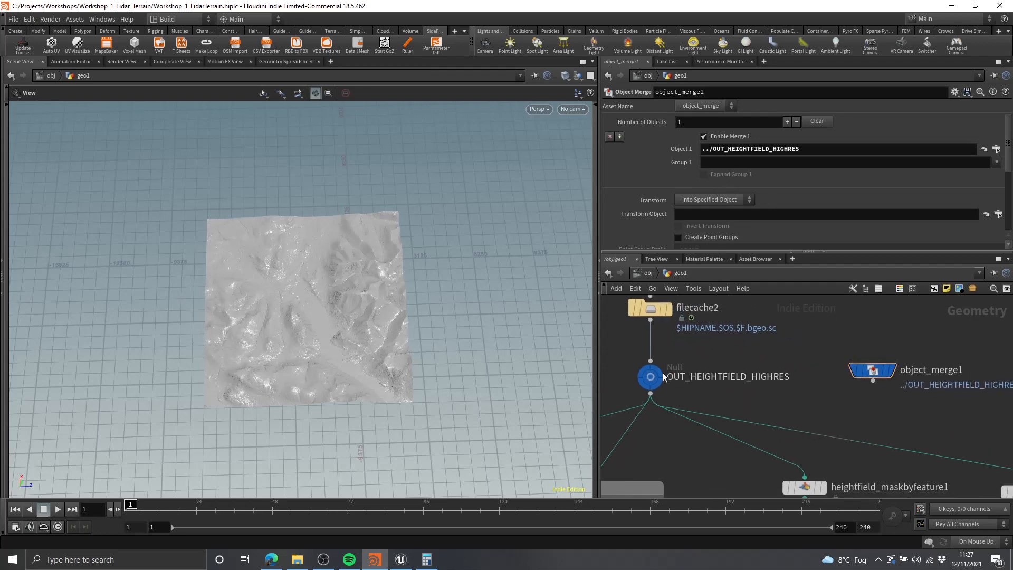
- Compare OUT_HEIGHTFIELD_HIGHRES with object_merge1 in the viewport, and leave object_merge1 displayed and selected
left_click(673, 356)
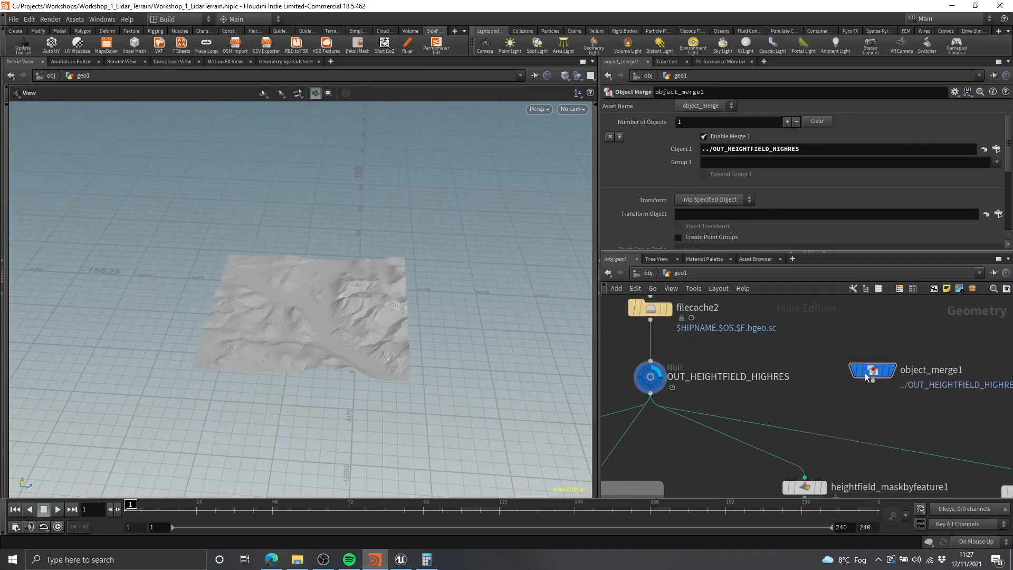
left_click(900, 352)
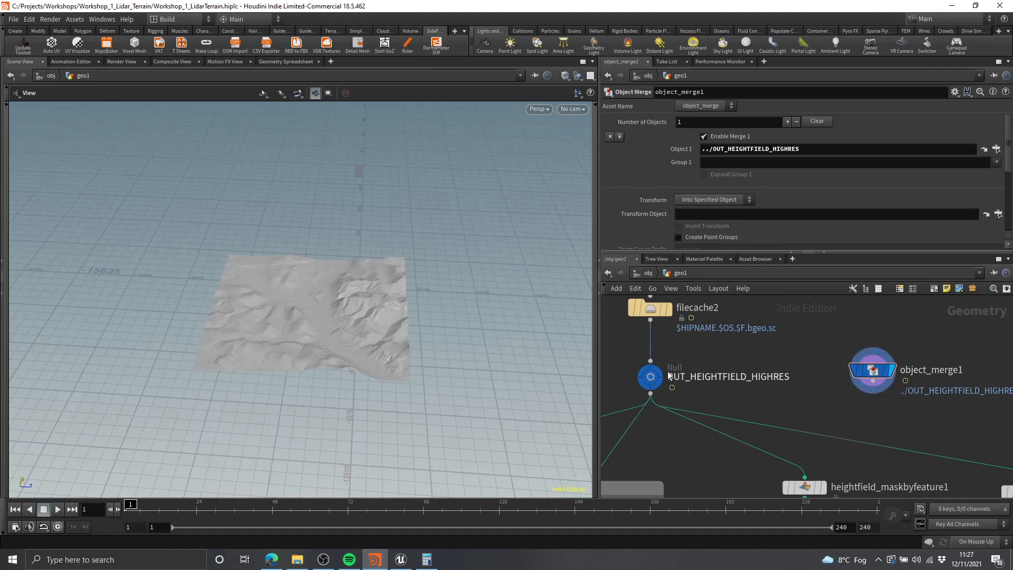
left_click(674, 357)
left_click(897, 349)
left_click_drag(957, 417, 844, 352)
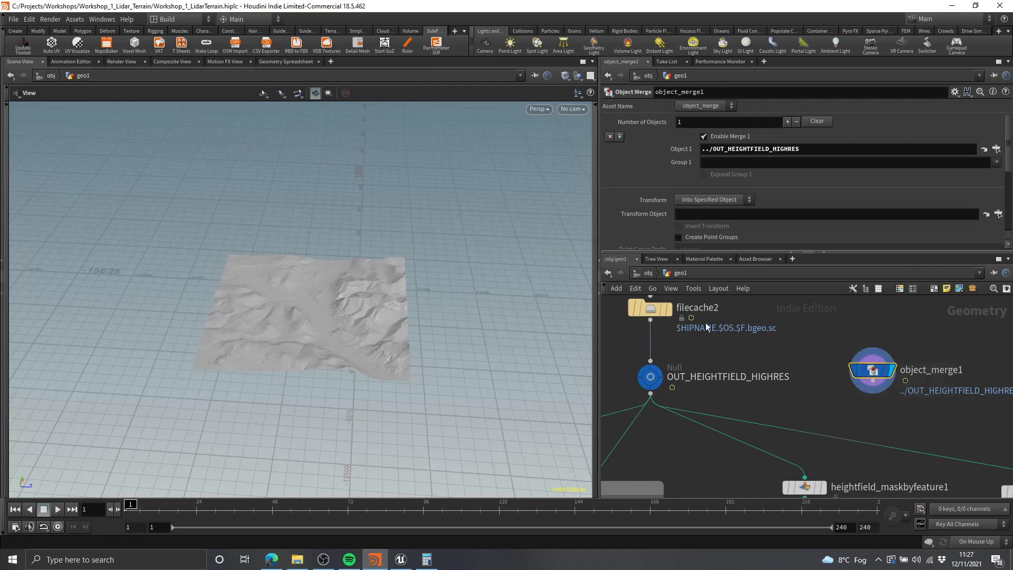
- Temporarily show dependency links for all nodes while shifting object_merge1 farther from the Null
left_click(671, 289)
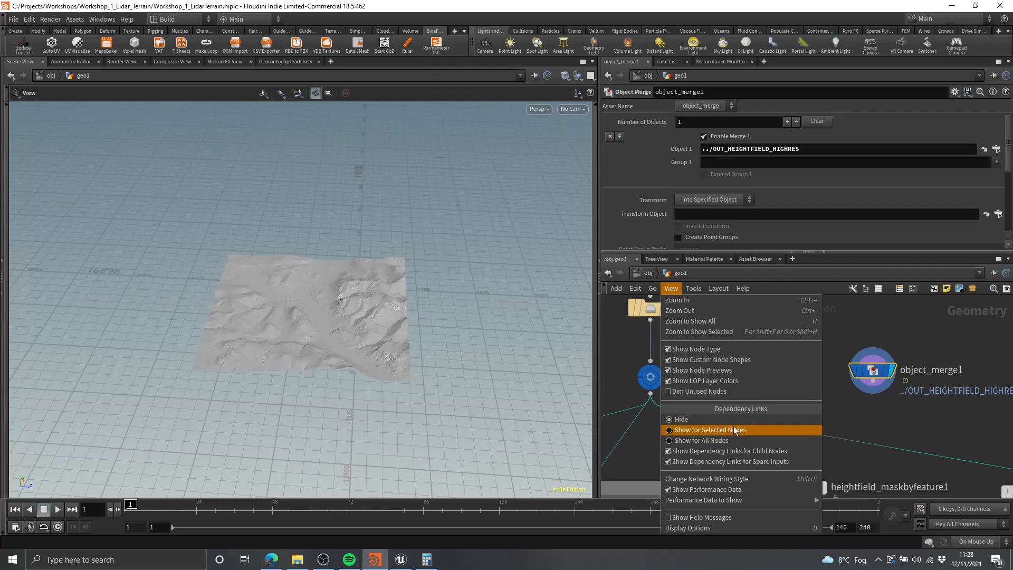
left_click(733, 441)
scroll(823, 380, "down", 2)
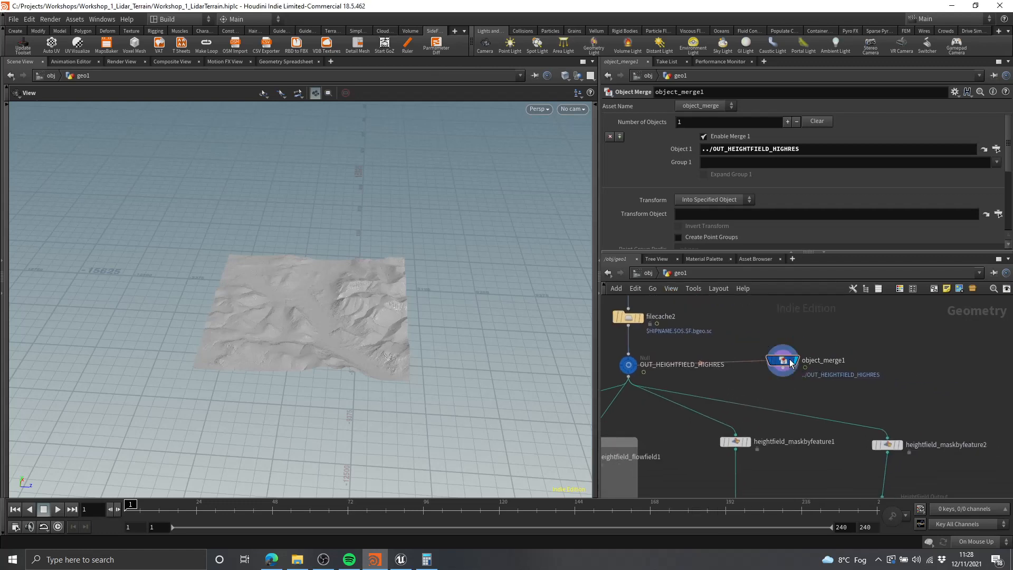
left_click_drag(790, 363, 878, 349)
middle_click_drag(736, 334, 768, 358)
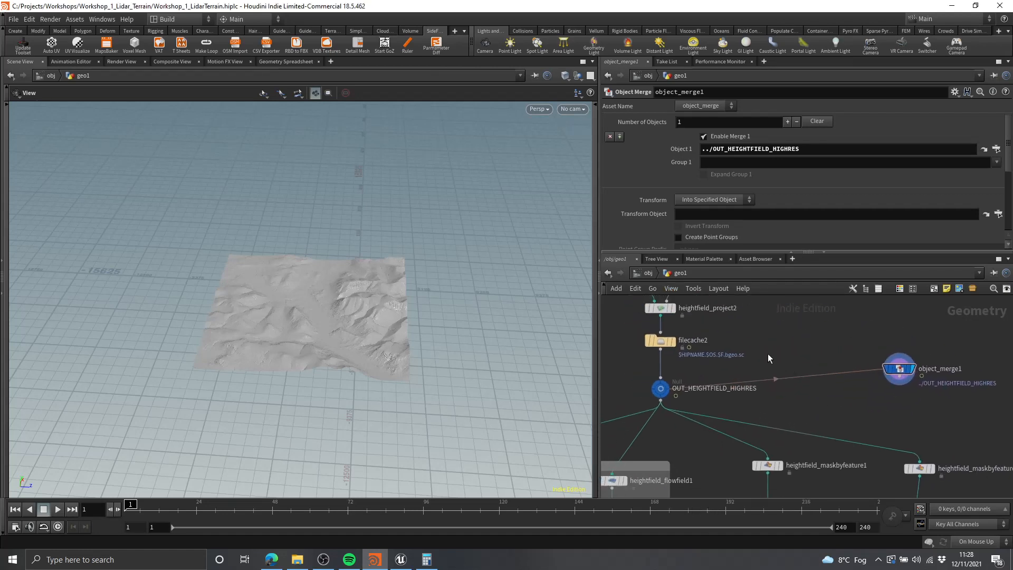
left_click(672, 288)
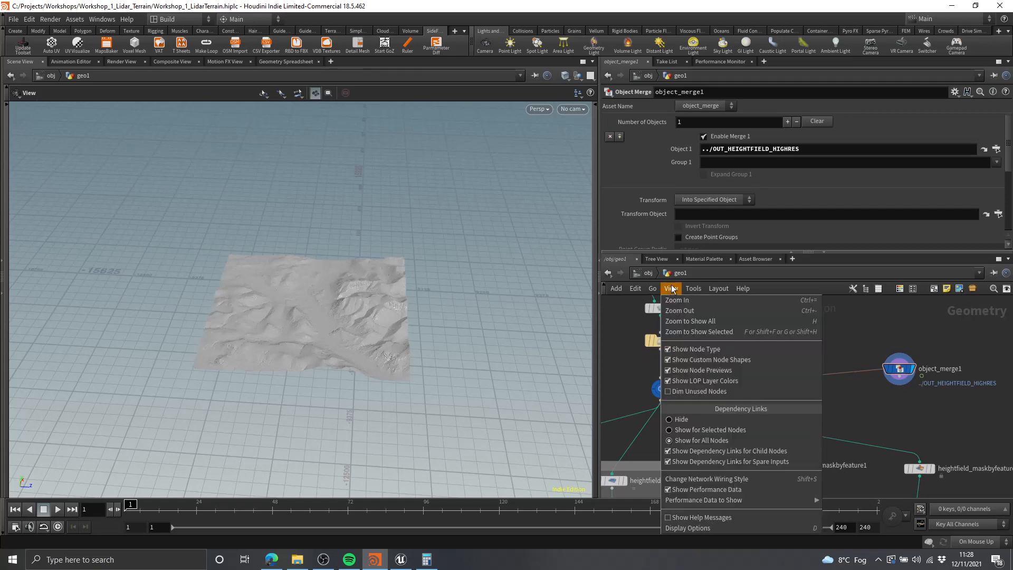
left_click(671, 421)
- Move object_merge1 away from the LIDAR network to sit beside the MapBox node chain
scroll(905, 415, "down", 4)
middle_click_drag(905, 413, 781, 424)
scroll(724, 428, "up", 2)
scroll(813, 400, "down", 2)
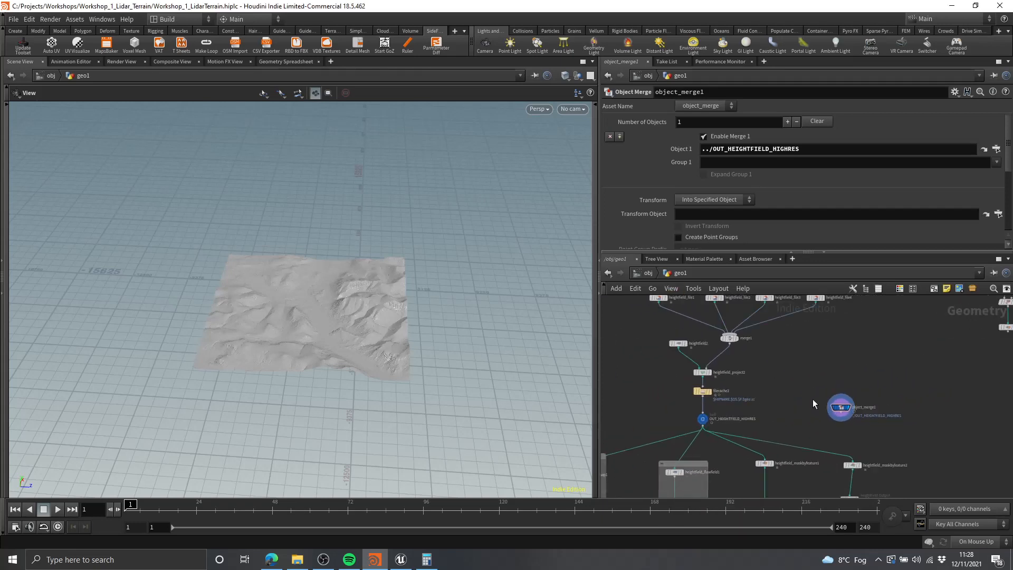
middle_click_drag(875, 407, 797, 428)
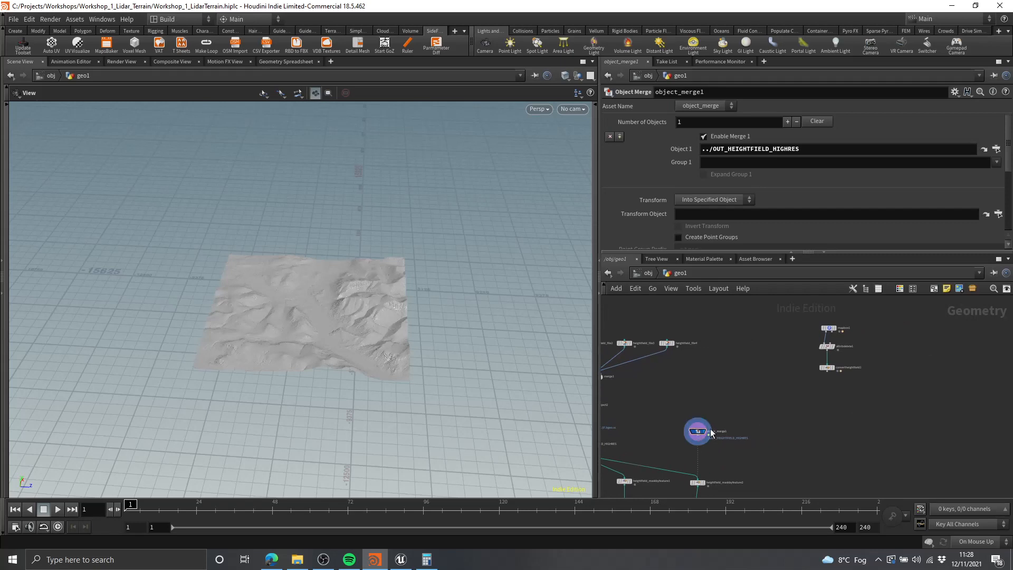
left_click_drag(900, 389, 774, 328)
scroll(832, 333, "down", 1)
scroll(871, 341, "up", 3)
left_click(878, 340)
left_click_drag(896, 378, 846, 381)
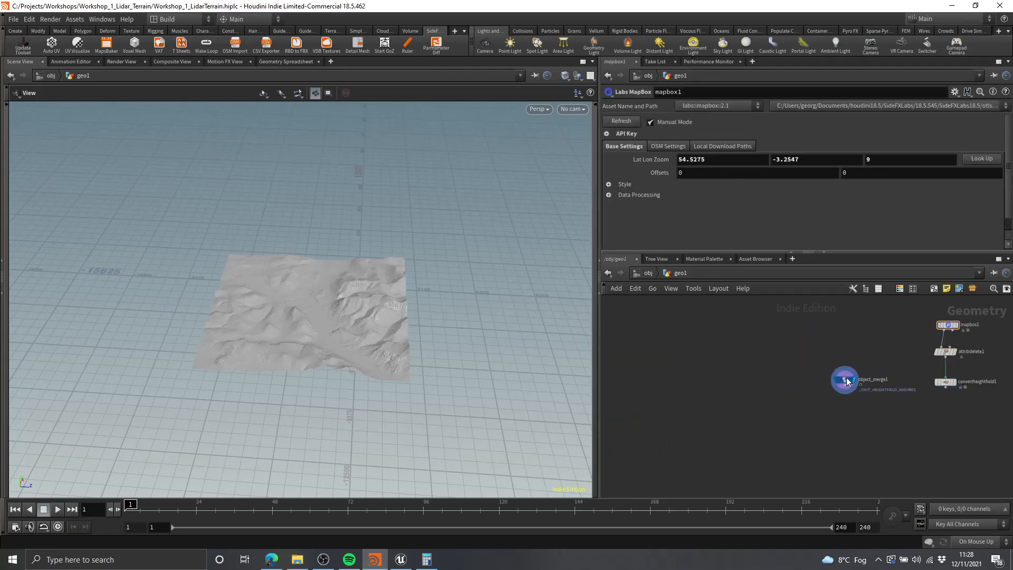
- Examine how the LIDAR network sits apart from the new group of object_merge1 and the MapBox nodes
scroll(781, 407, "down", 6)
middle_click_drag(828, 433, 884, 358)
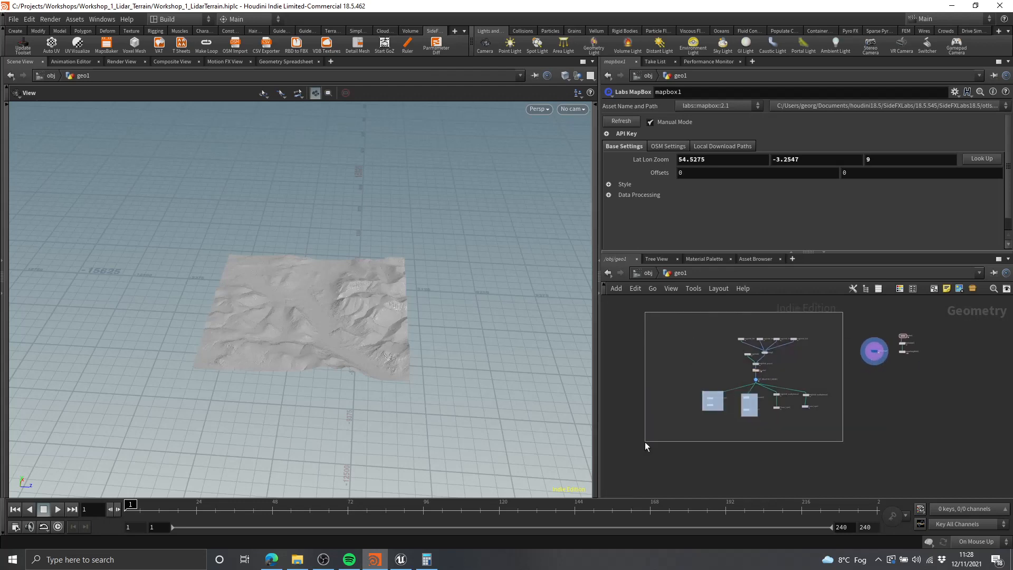
left_click_drag(645, 442, 645, 442)
middle_click_drag(897, 391, 827, 433)
left_click_drag(923, 424, 787, 352)
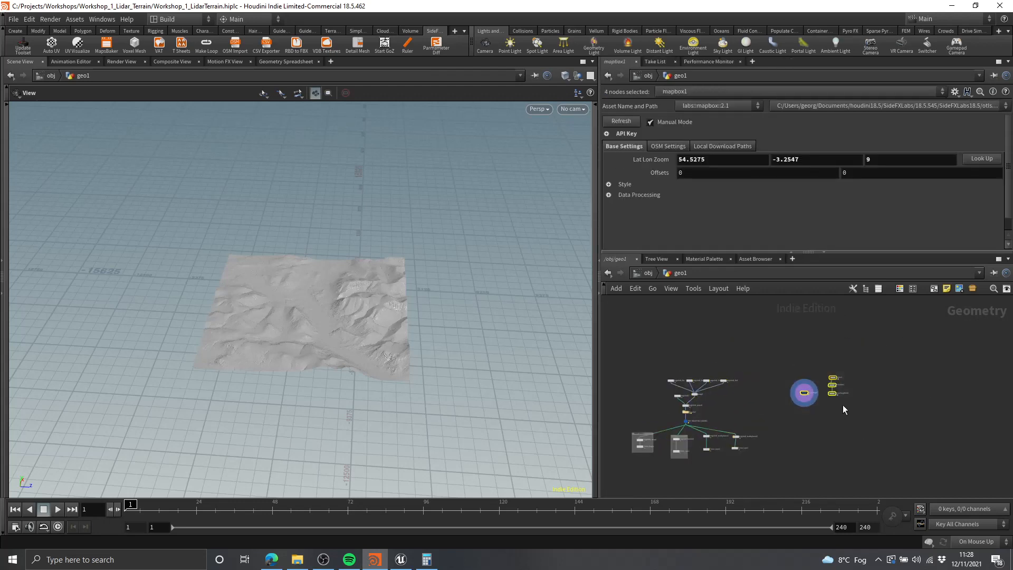
scroll(843, 407, "up", 2)
left_click(799, 409)
scroll(826, 409, "up", 4)
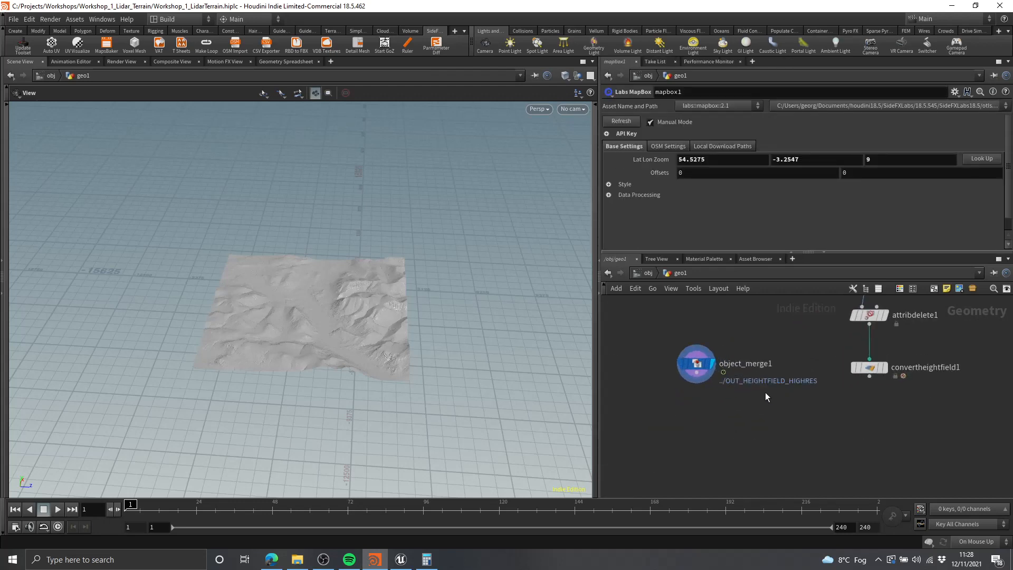
scroll(725, 361, "up", 3)
middle_click_drag(911, 396, 844, 376)
scroll(893, 355, "down", 3)
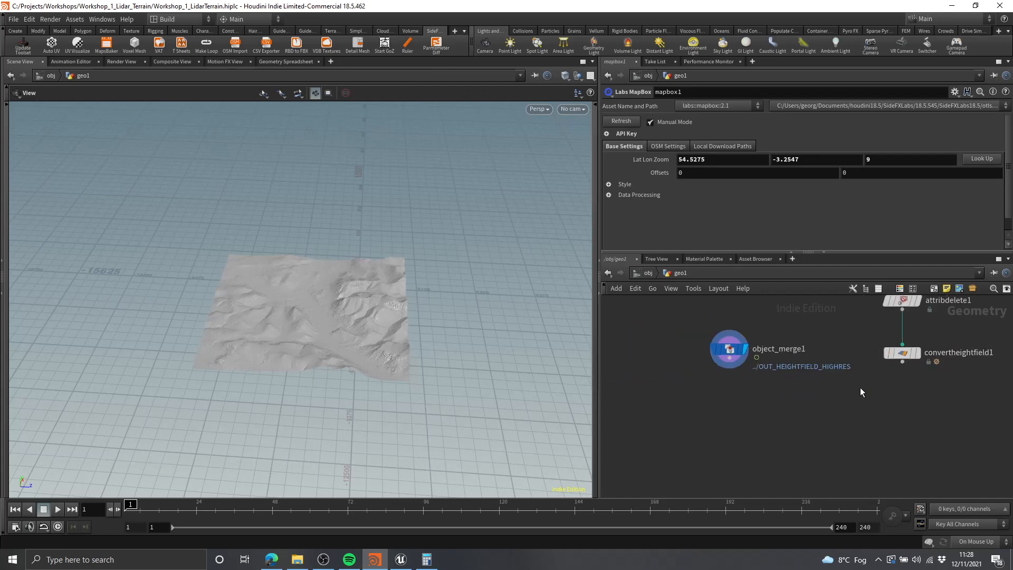
middle_click_drag(887, 401, 861, 404)
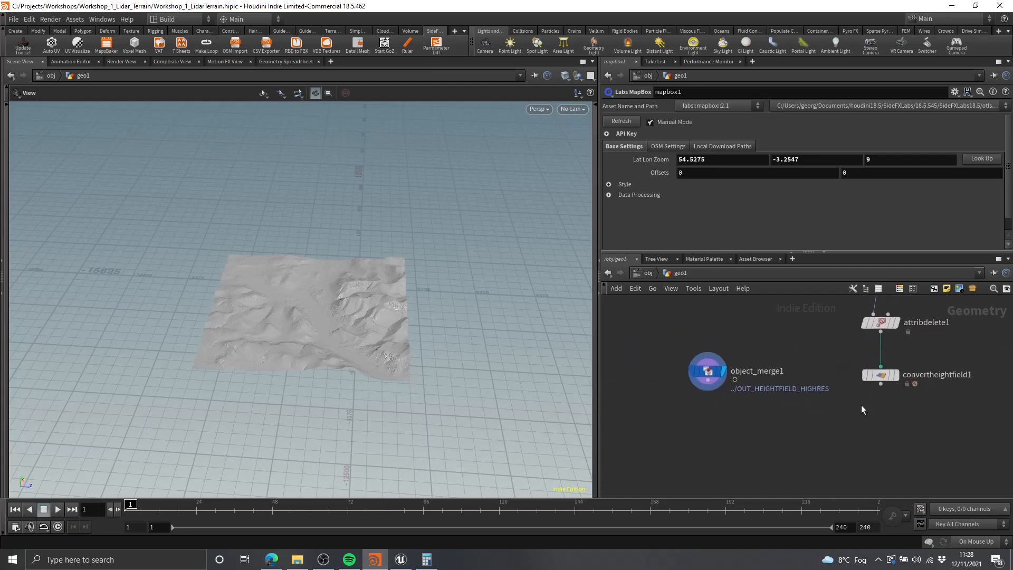
- Nudge object_merge1 away from convertheightfield1, display object_merge1 and template convertheightfield1 to overlay both terrains in the viewport
left_click(706, 369)
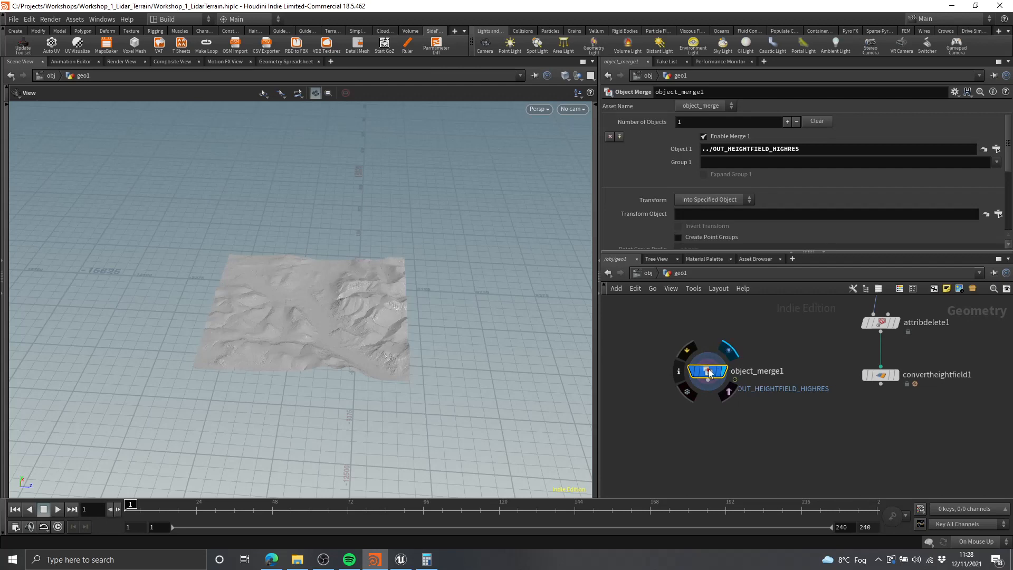
left_click_drag(708, 369, 688, 367)
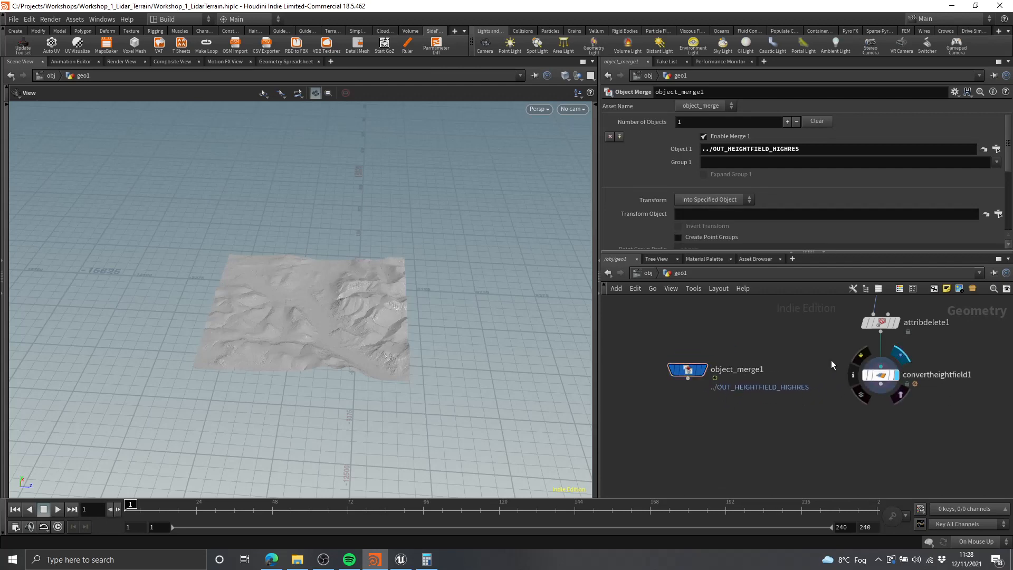
scroll(390, 289, "up", 5)
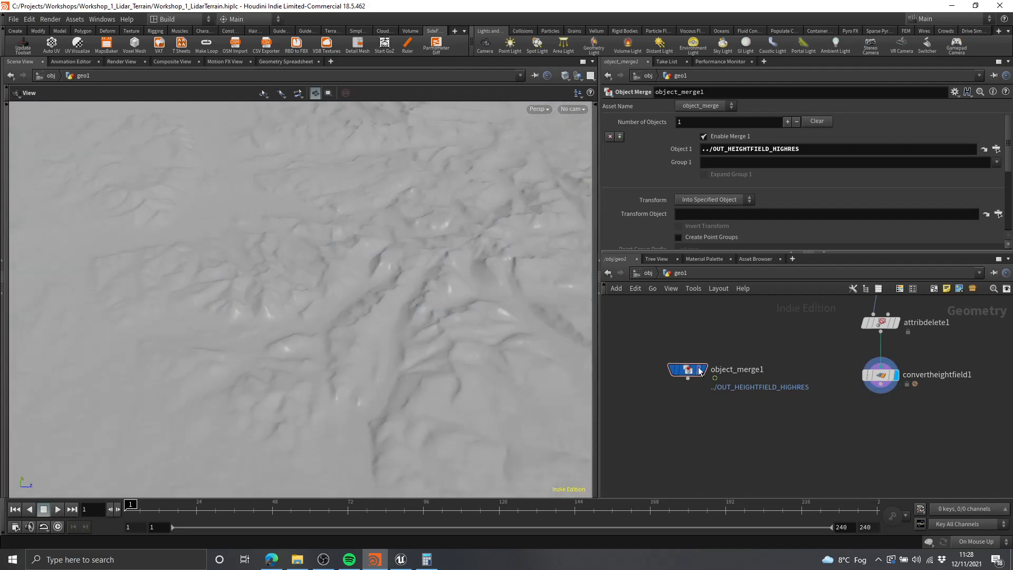
left_click_drag(422, 274, 436, 182)
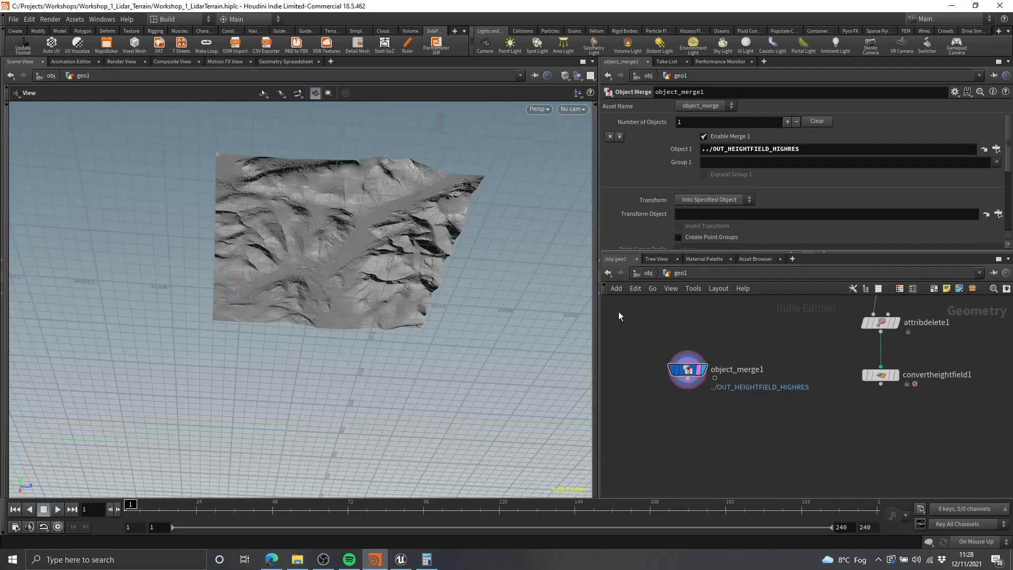
left_click_drag(417, 279, 429, 412)
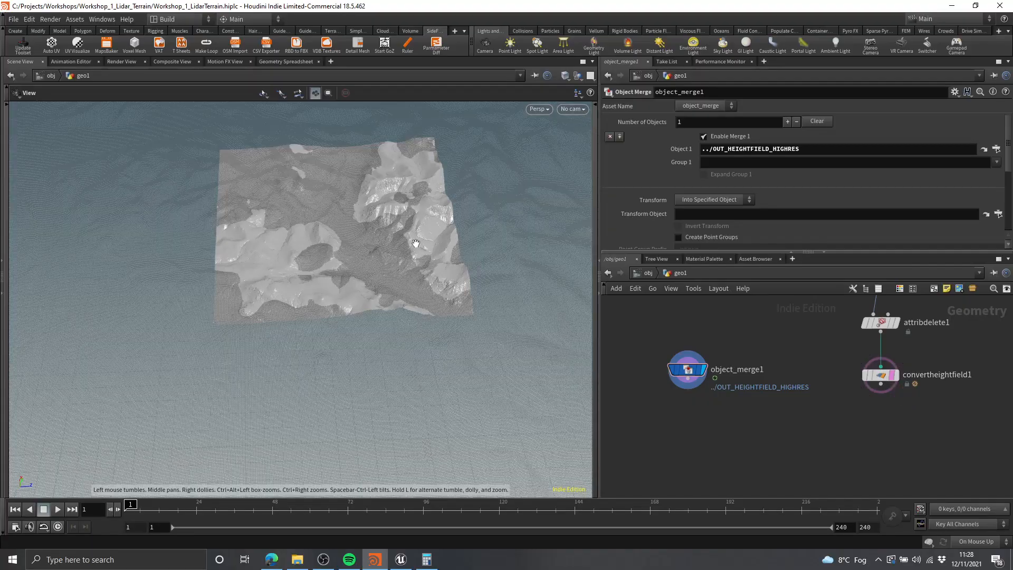
mouse_move(414, 242)
left_mouse_down()
mouse_move(410, 260)
mouse_move(407, 204)
mouse_move(578, 192)
mouse_move(554, 217)
mouse_move(389, 235)
mouse_move(358, 255)
mouse_move(221, 278)
mouse_move(354, 309)
mouse_move(385, 255)
mouse_move(401, 310)
mouse_move(458, 351)
mouse_move(446, 255)
mouse_move(390, 242)
mouse_move(274, 333)
mouse_move(425, 324)
mouse_move(529, 274)
mouse_move(462, 357)
mouse_move(442, 341)
mouse_move(448, 300)
mouse_move(438, 317)
mouse_move(335, 373)
mouse_move(369, 380)
left_mouse_up()
- Add a Merge node below the two branches, feed it object_merge1 and convertheightfield1, and display the merged terrain
scroll(842, 429, "down", 2)
middle_click_drag(842, 429, 810, 386)
key("Tab")
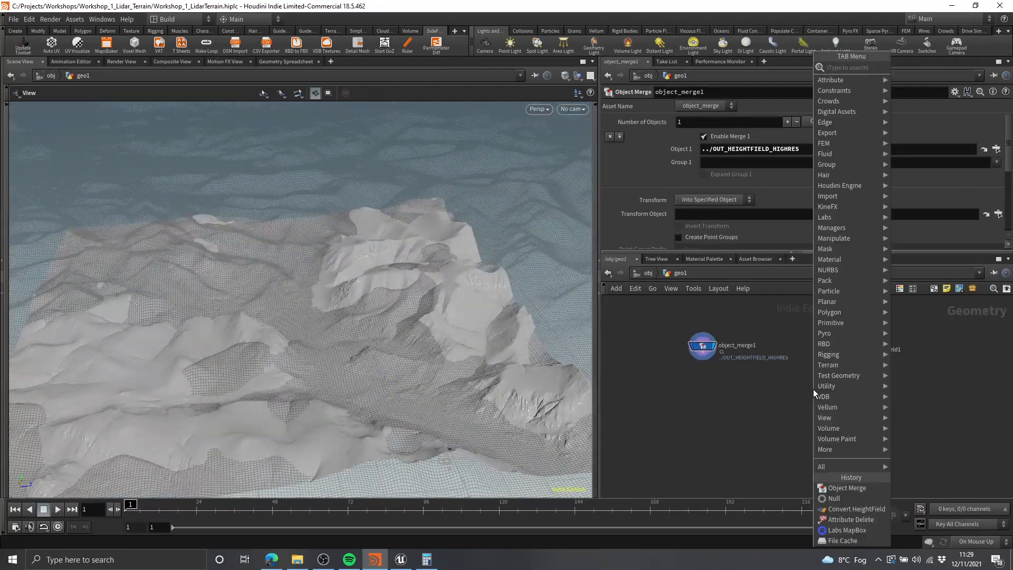
type("merge")
key("Return")
left_click(778, 407)
scroll(707, 367, "up", 2)
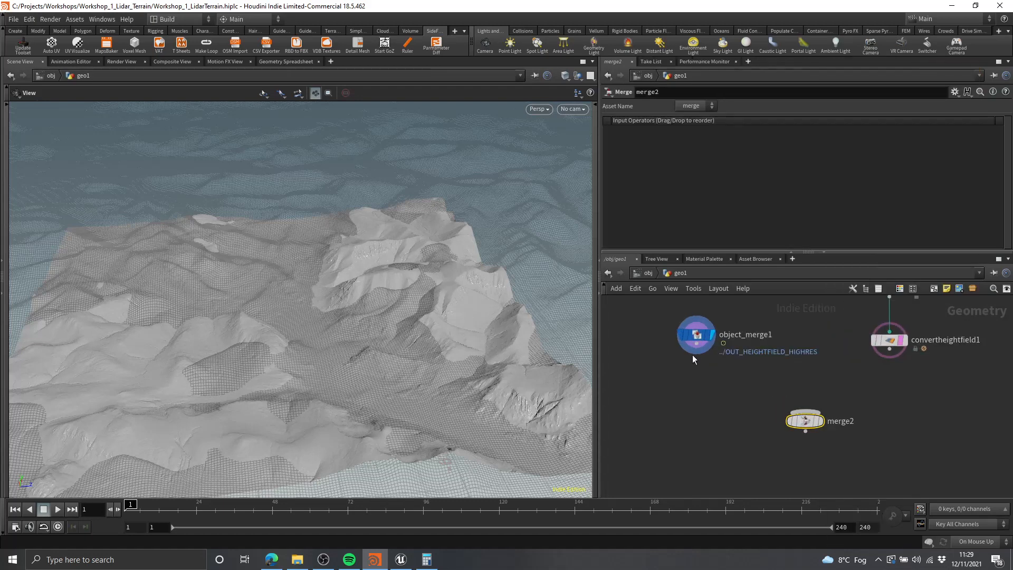
left_click(778, 404)
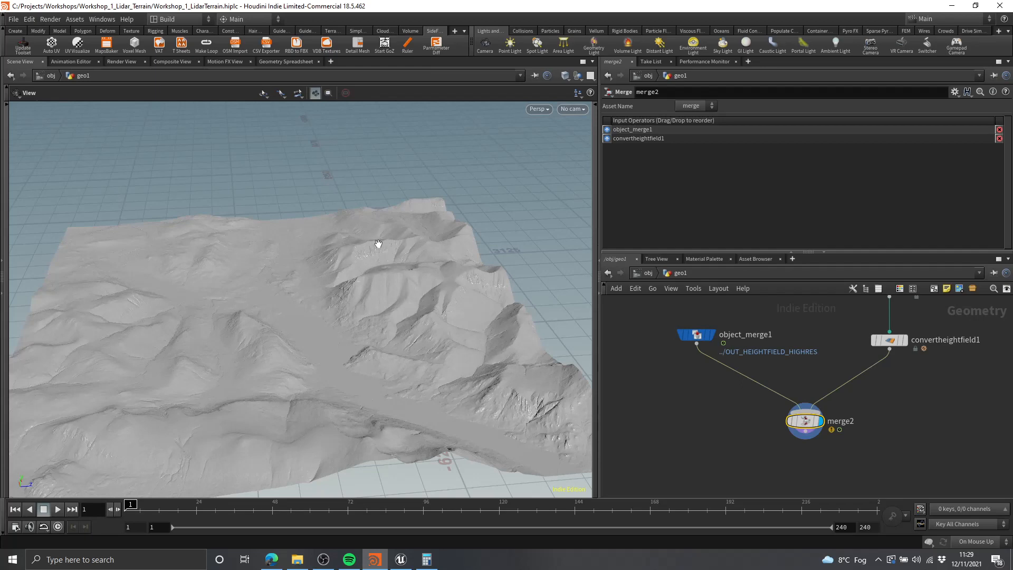
- Examine how the high-resolution LIDAR terrain lines up with the MapBox terrain in the merged result
left_click_drag(378, 244, 373, 276)
right_click_drag(373, 276, 378, 321)
left_click_drag(378, 322, 228, 341)
middle_click_drag(228, 342, 369, 253)
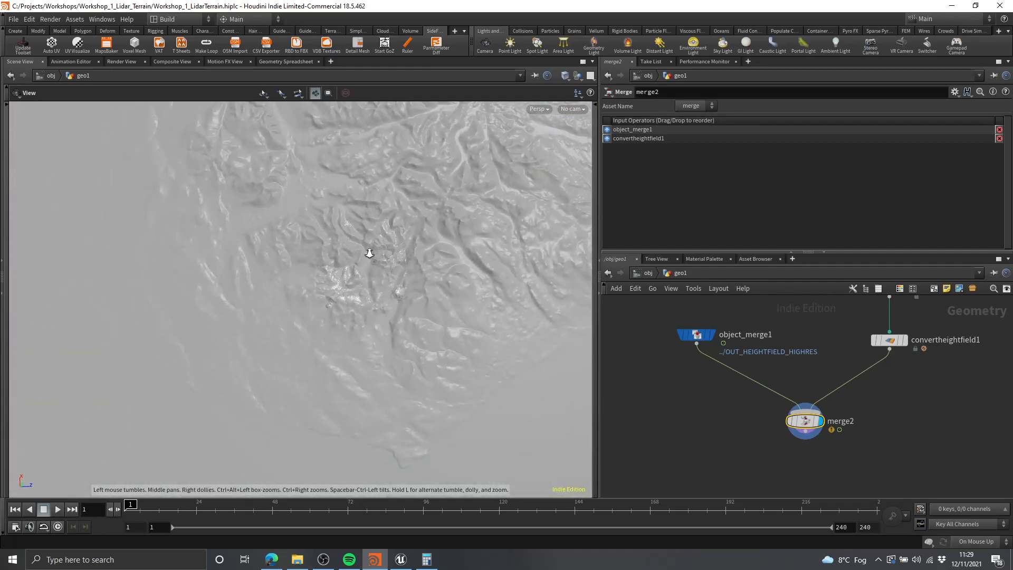
right_click_drag(370, 253, 347, 294)
left_click_drag(346, 294, 351, 235)
right_click_drag(350, 236, 308, 344)
left_click_drag(308, 344, 317, 253)
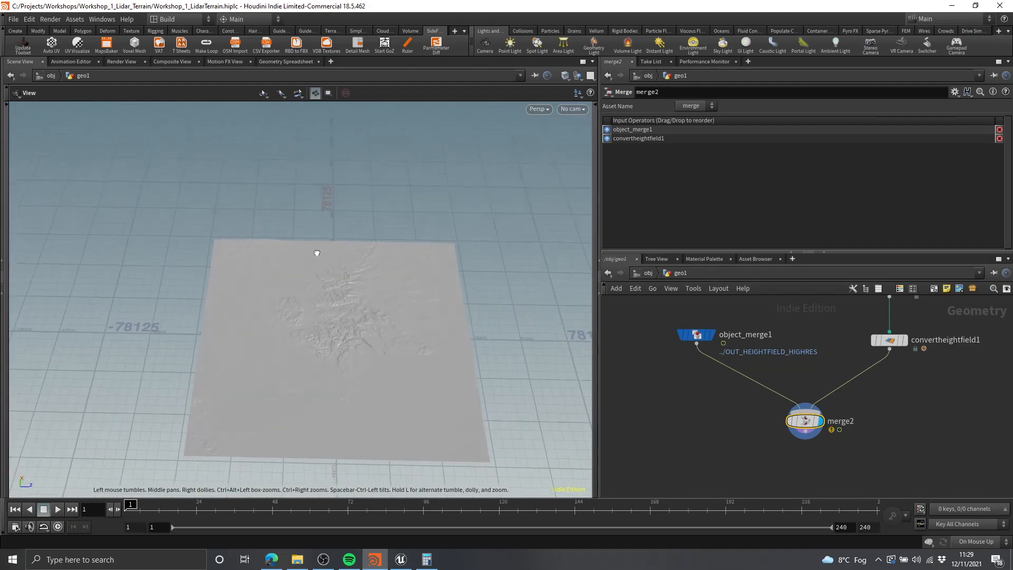
right_click_drag(317, 253, 593, 297)
middle_click_drag(592, 297, 475, 337)
right_click_drag(475, 337, 545, 328)
left_click_drag(388, 337, 384, 269)
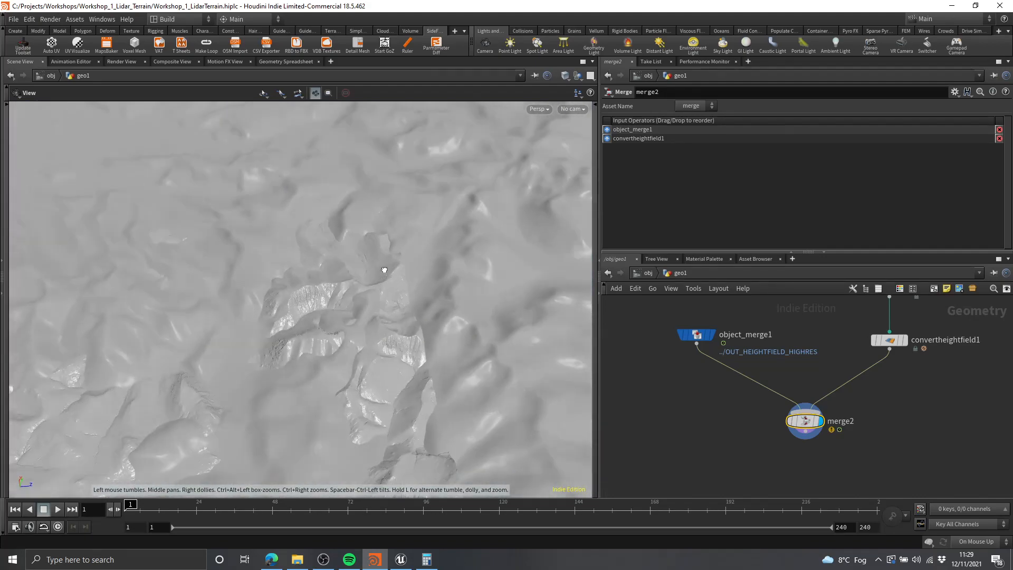
- Insert a Transform node between convertheightfield1 and merge2
scroll(849, 403, "down", 2)
key("Tab")
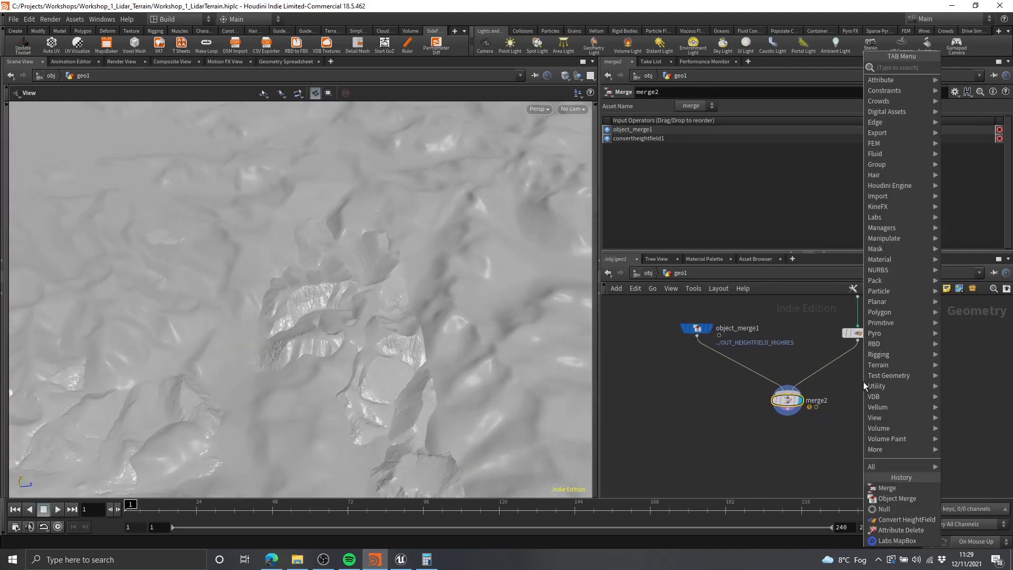
type("trans")
key("Return")
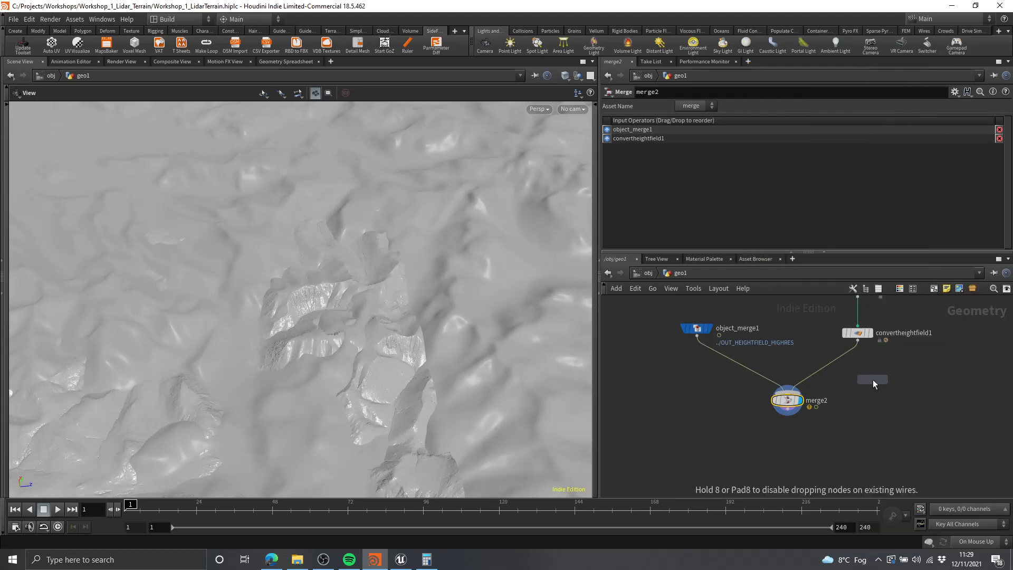
left_click(873, 379)
scroll(887, 364, "up", 3)
left_click_drag(874, 390, 806, 365)
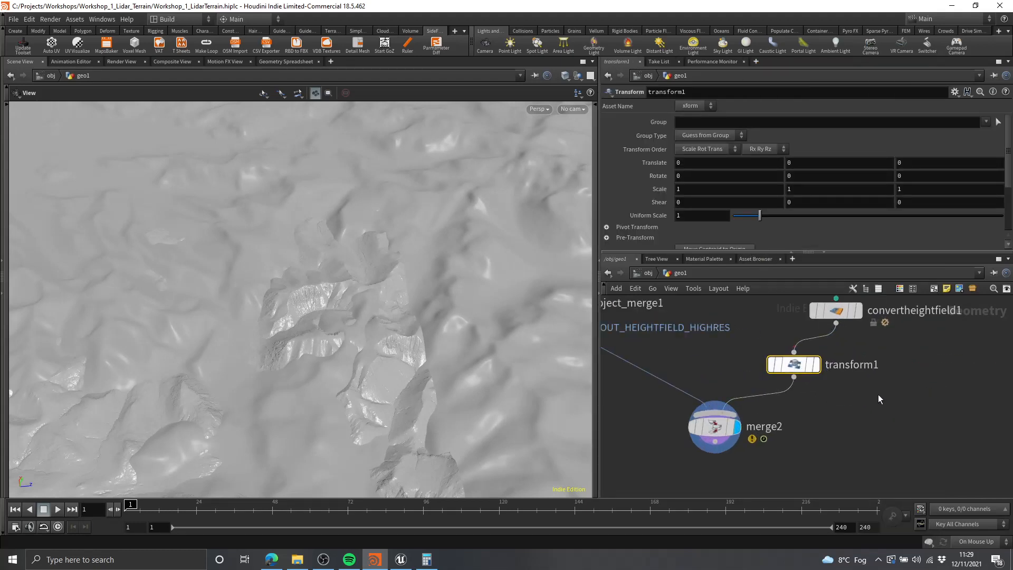
- Compare the terrain's landforms and orientation with the NY12SW area on the Defra Survey Data Download map in the browser
scroll(876, 394, "down", 1)
left_click_drag(393, 306, 464, 280)
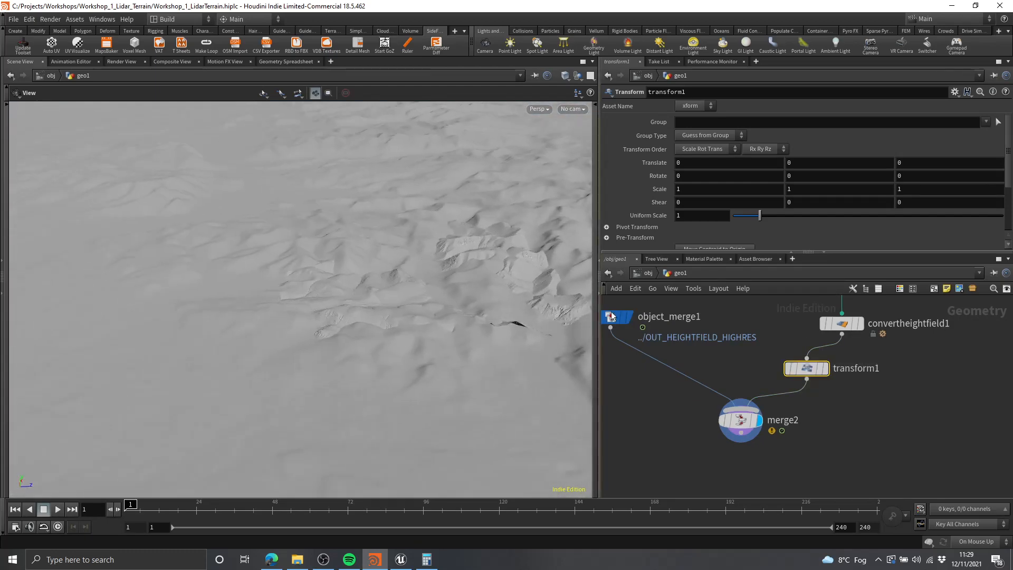
left_click_drag(491, 206, 493, 236)
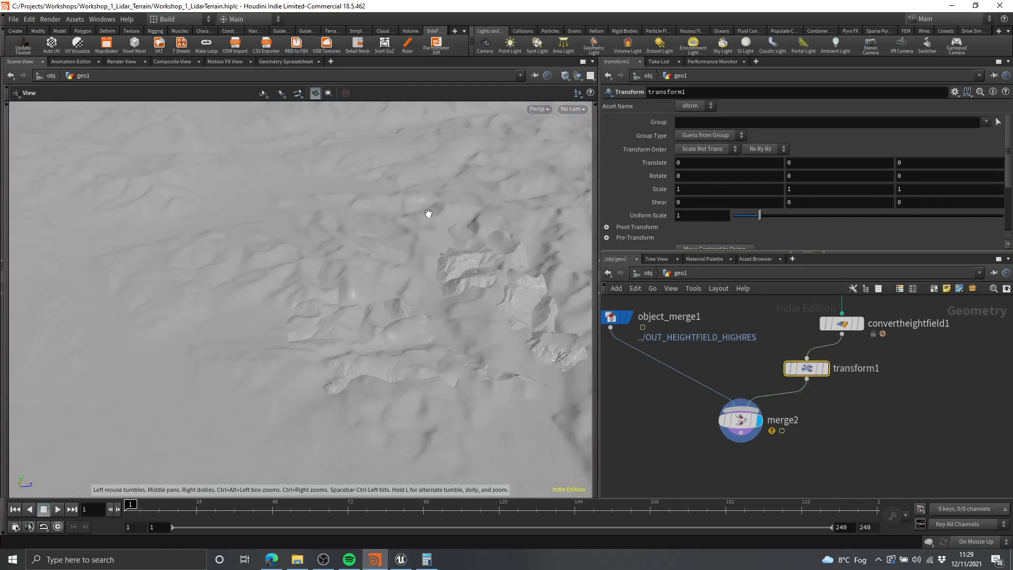
left_click_drag(429, 213, 424, 250)
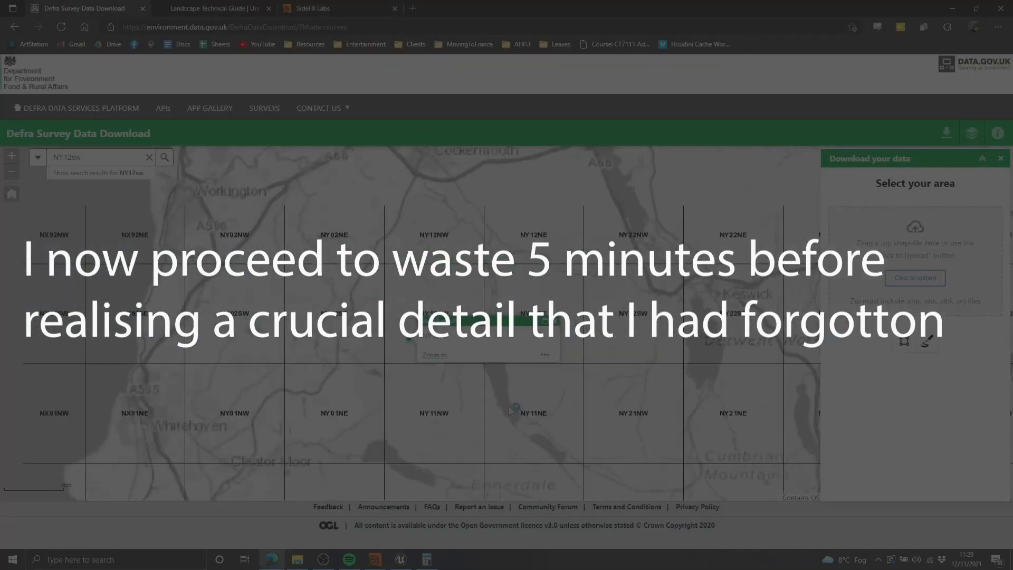
key("alt+Tab")
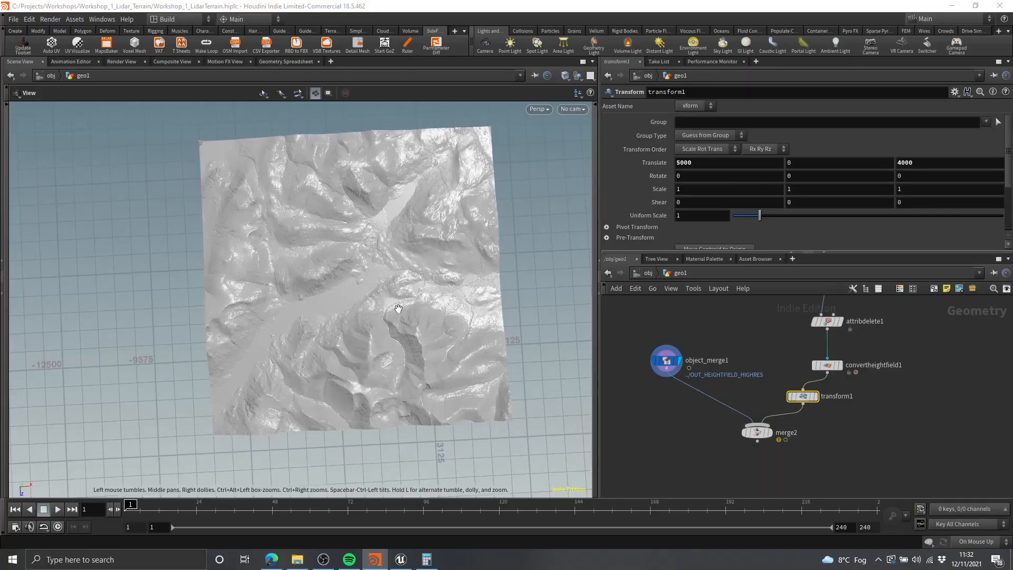
key("alt+Tab")
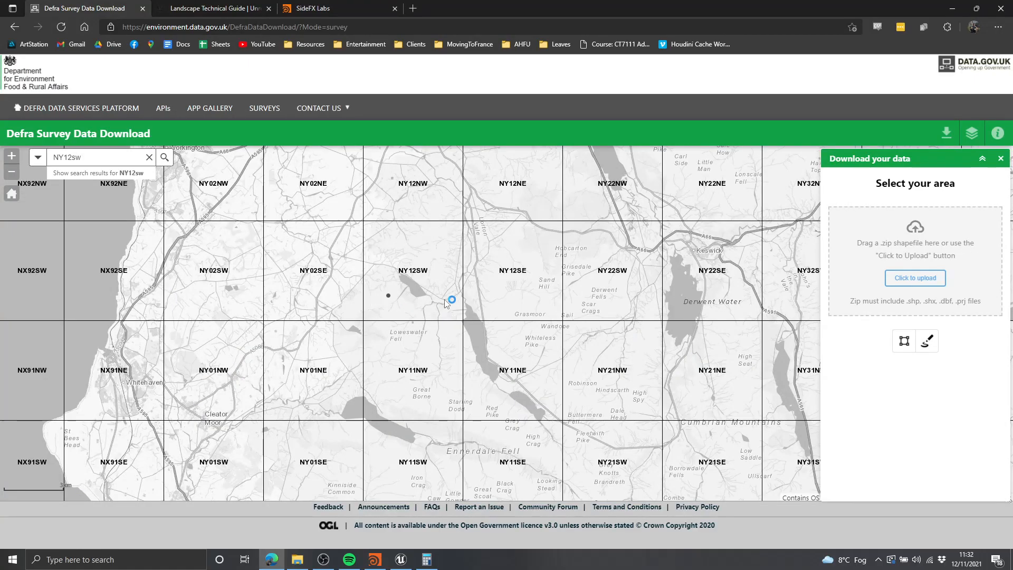
key("alt+Tab")
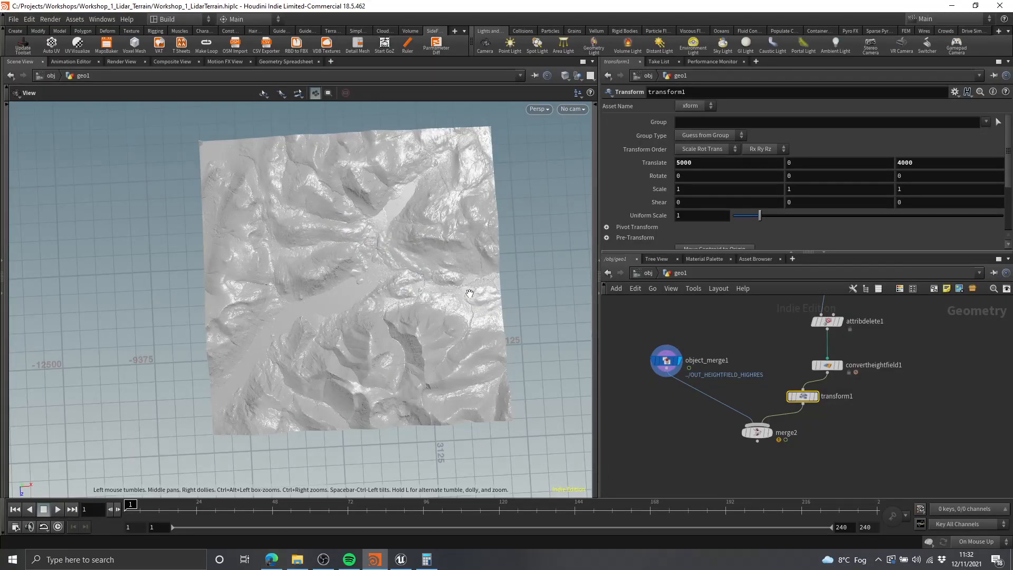
key("alt+Tab")
key("alt+Tab")
key("alt+Tab")
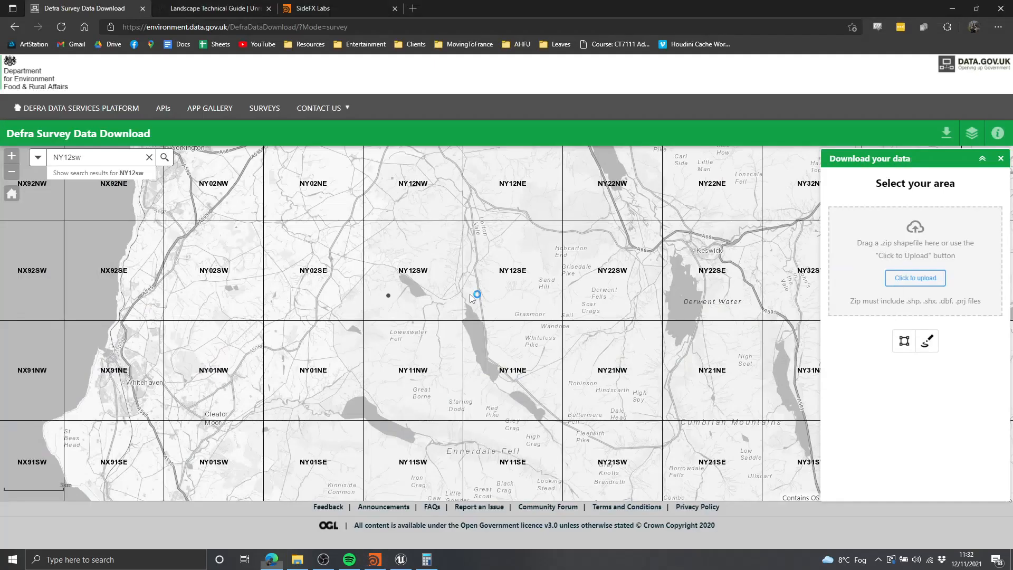
key("alt+Tab")
middle_click_drag(872, 418, 853, 420)
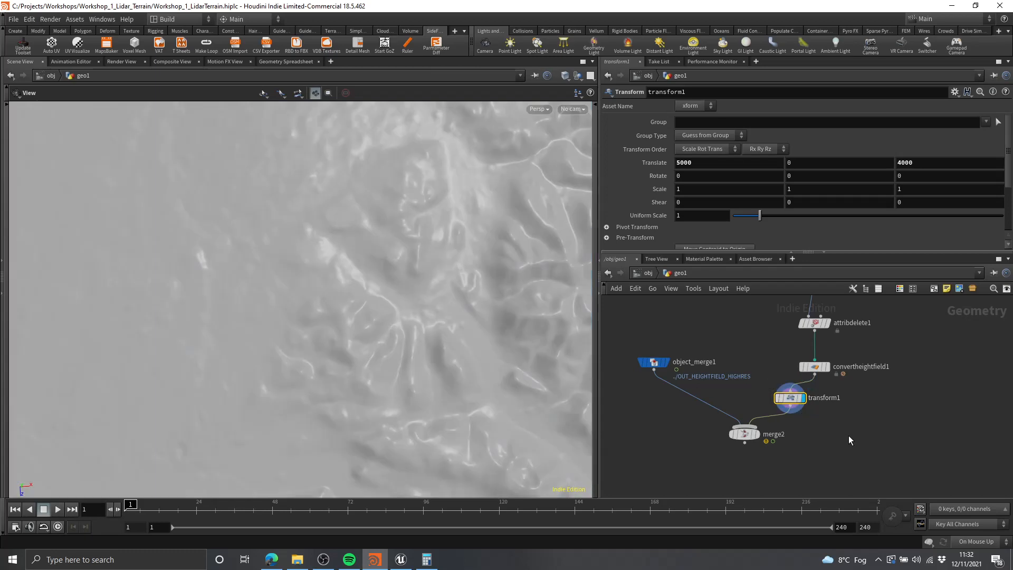
left_click_drag(837, 417, 801, 396)
middle_click_drag(442, 315, 432, 290)
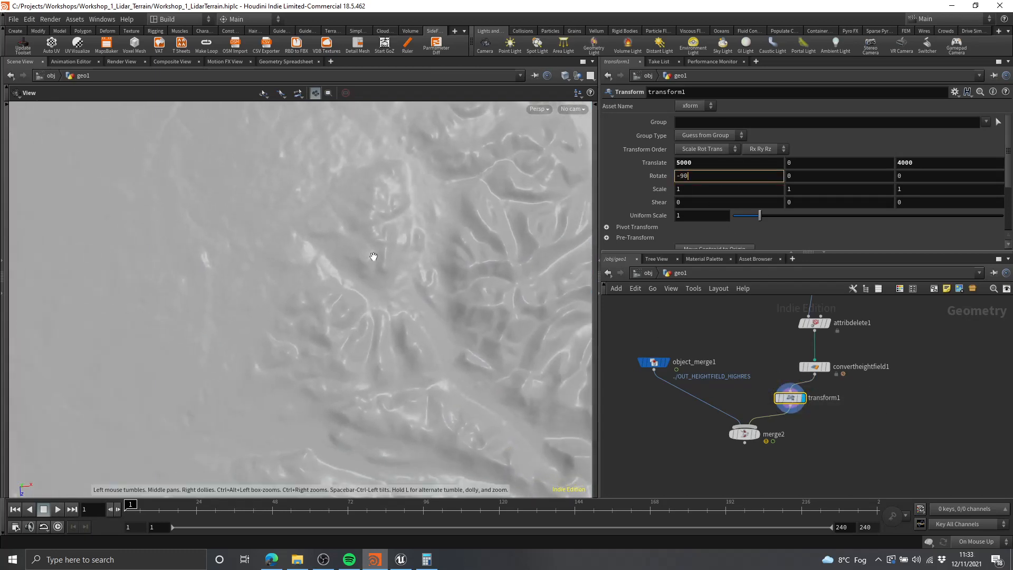
key("Return")
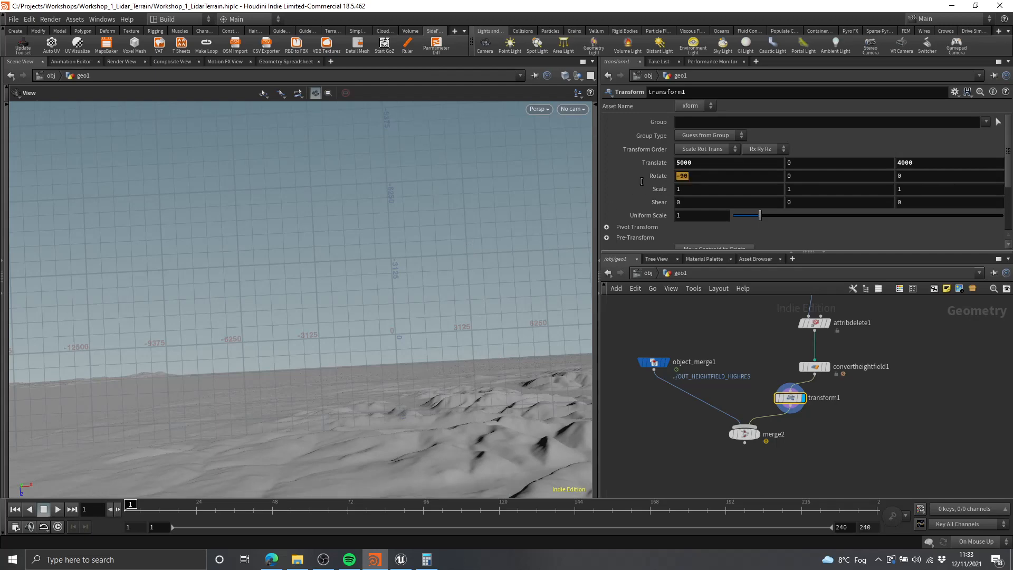
type("0")
- Set transform1's Y rotation to -90 to turn the MapBox terrain
key("Tab")
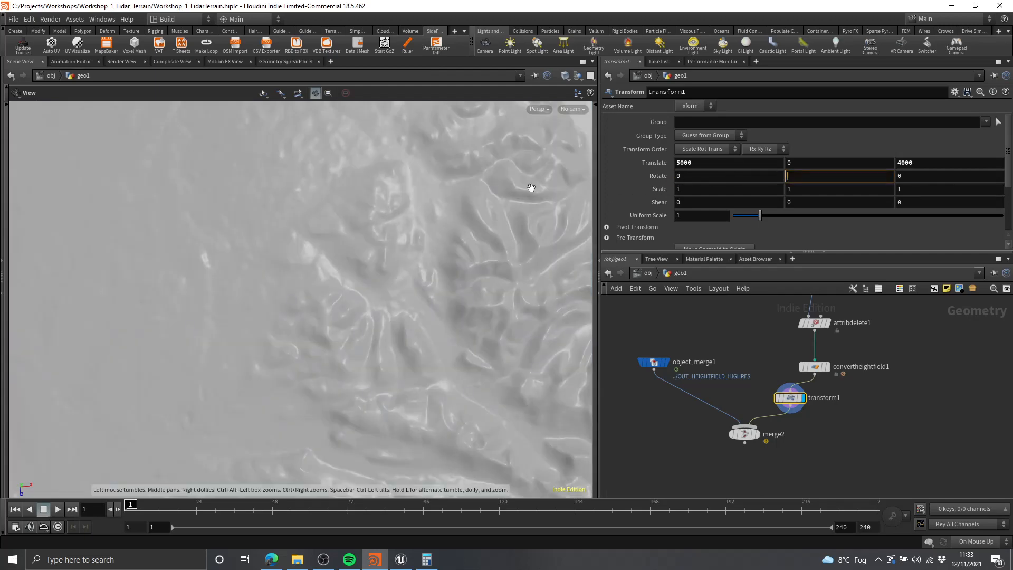
type("-90")
key("Return")
scroll(396, 203, "down", 6)
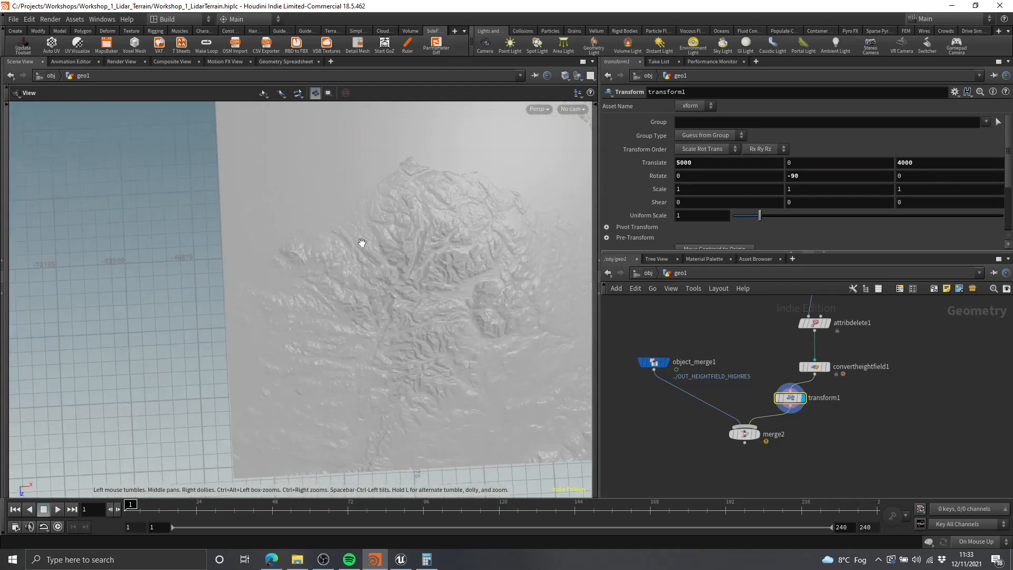
- Compare the LIDAR terrain of object_merge1 with the rotated MapBox terrain of transform1 from above
scroll(491, 279, "up", 6)
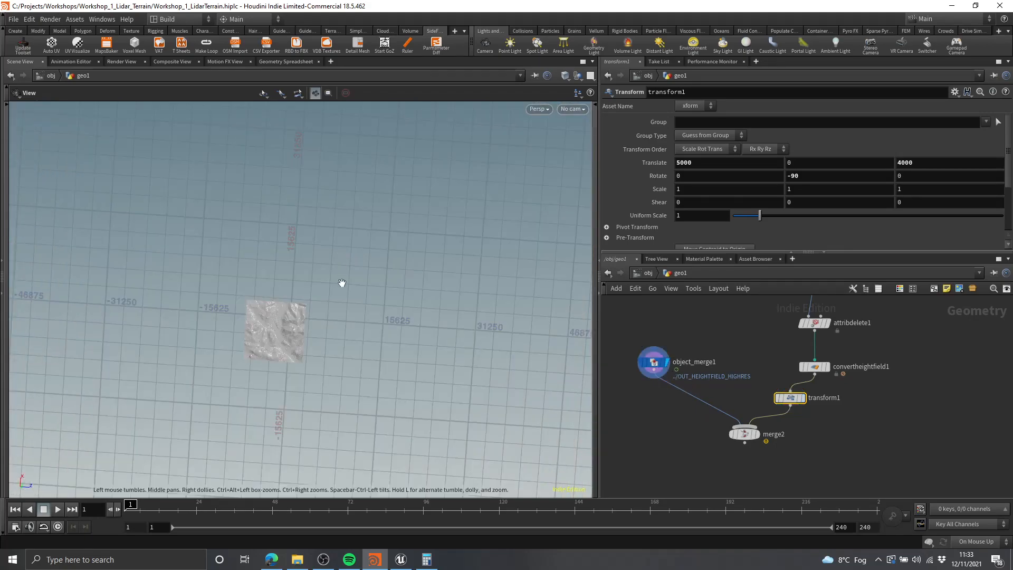
middle_click_drag(341, 282, 384, 248)
right_click_drag(384, 248, 454, 276)
left_click_drag(454, 276, 367, 293)
key("alt+Tab")
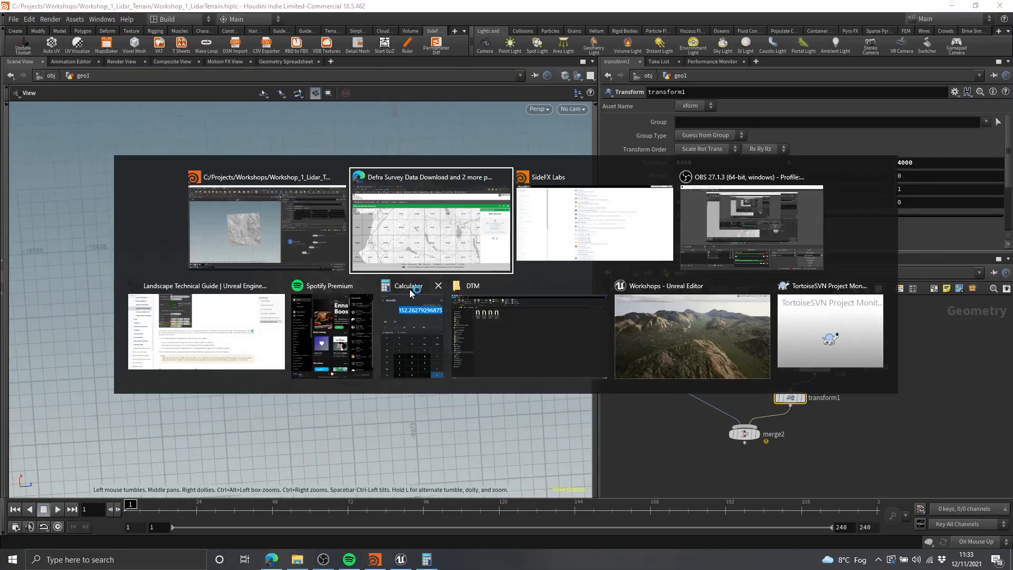
key("alt+Tab")
left_click_drag(414, 323, 393, 300)
scroll(395, 319, "up", 3)
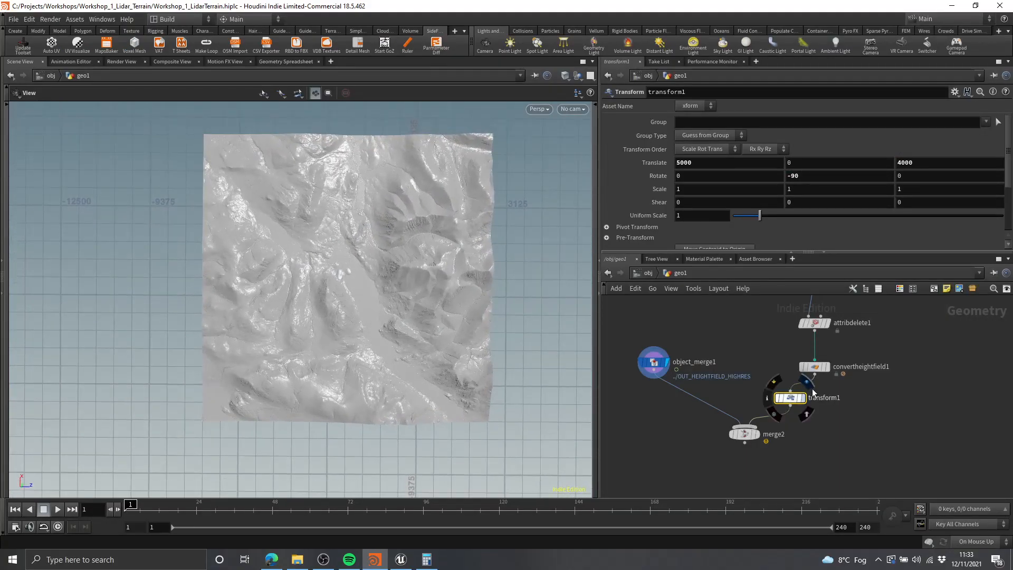
right_click_drag(410, 315, 285, 269)
middle_click_drag(285, 269, 296, 351)
right_click_drag(388, 232, 464, 267)
middle_click_drag(396, 333, 362, 274)
right_click_drag(362, 274, 443, 317)
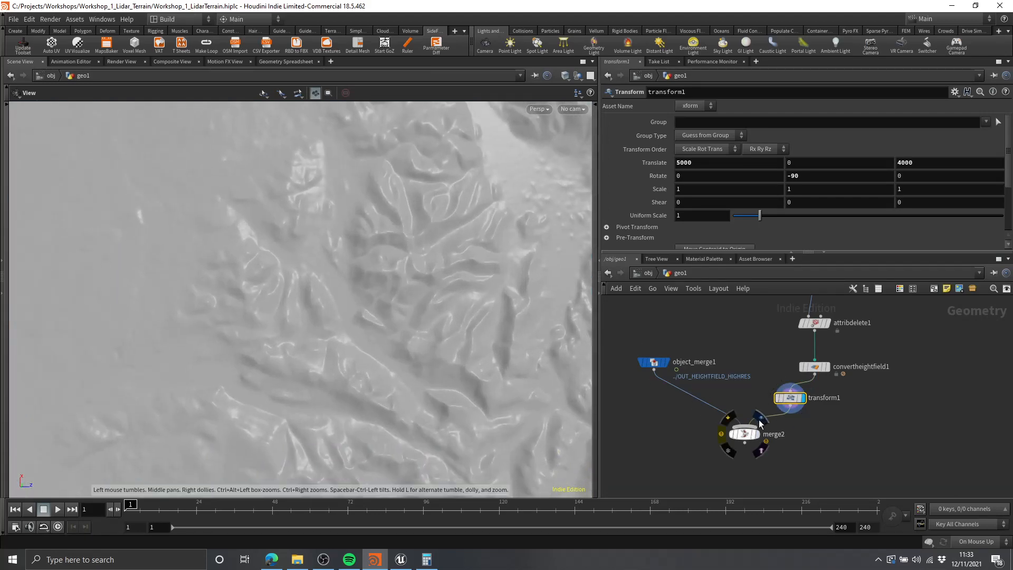
- Display merge2 and reset transform1's X and Z translation to 0
left_click(760, 423)
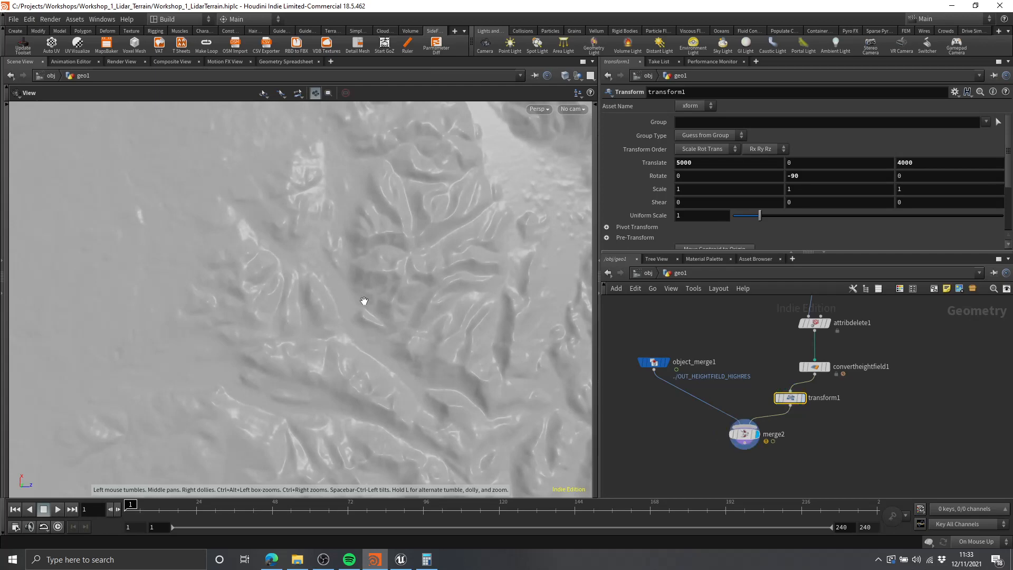
right_click_drag(419, 286, 276, 301)
middle_click(918, 163, "ctrl")
middle_click(723, 163, "ctrl")
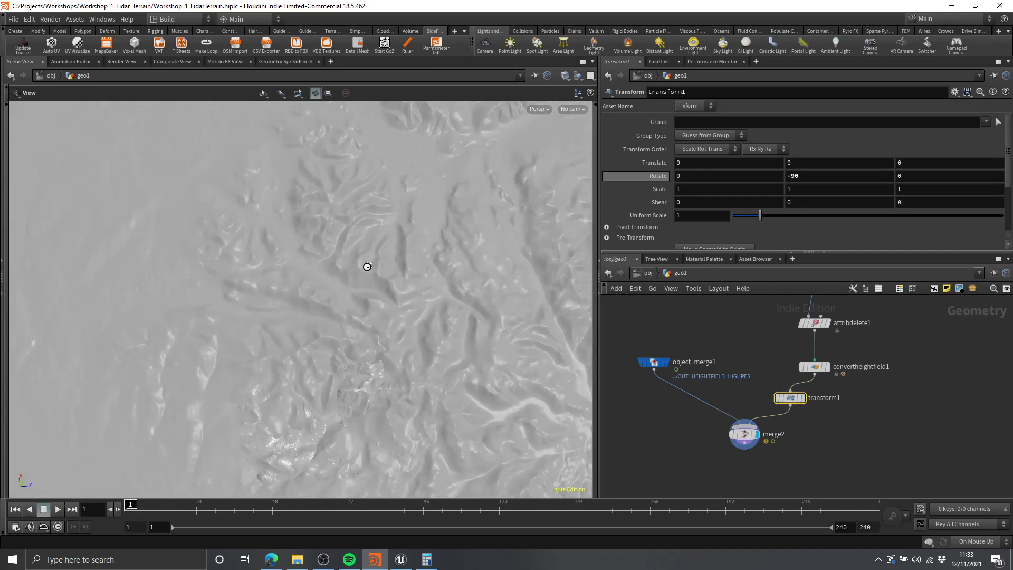
- Set transform1's translation to -7000 in X and 3000 in Z to shift the MapBox terrain toward the LIDAR tile
right_click_drag(366, 267, 444, 327)
left_click_drag(443, 327, 431, 297)
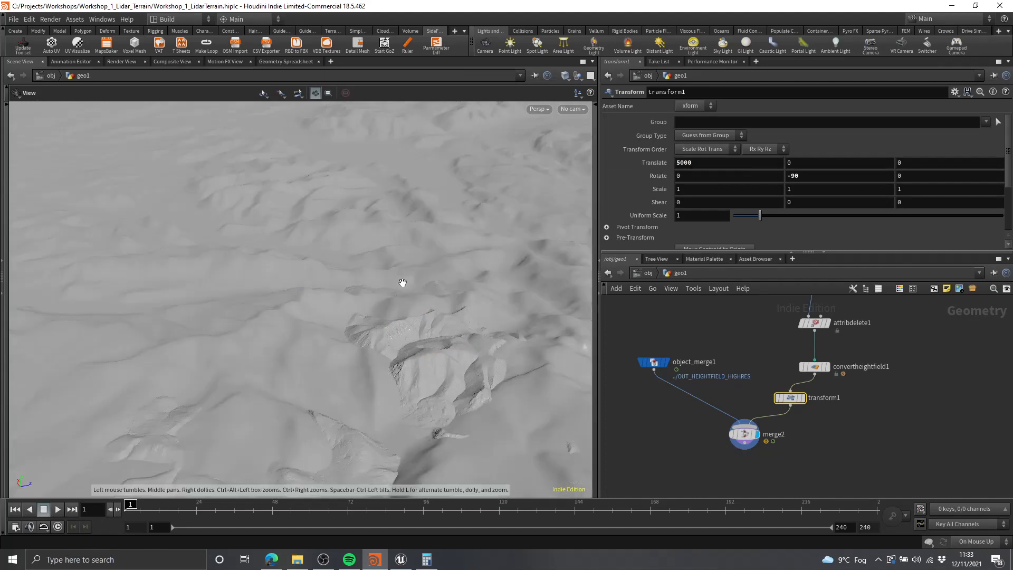
left_click_drag(403, 283, 582, 173)
left_click(689, 167)
double_click(917, 163)
type("3000")
key("Return")
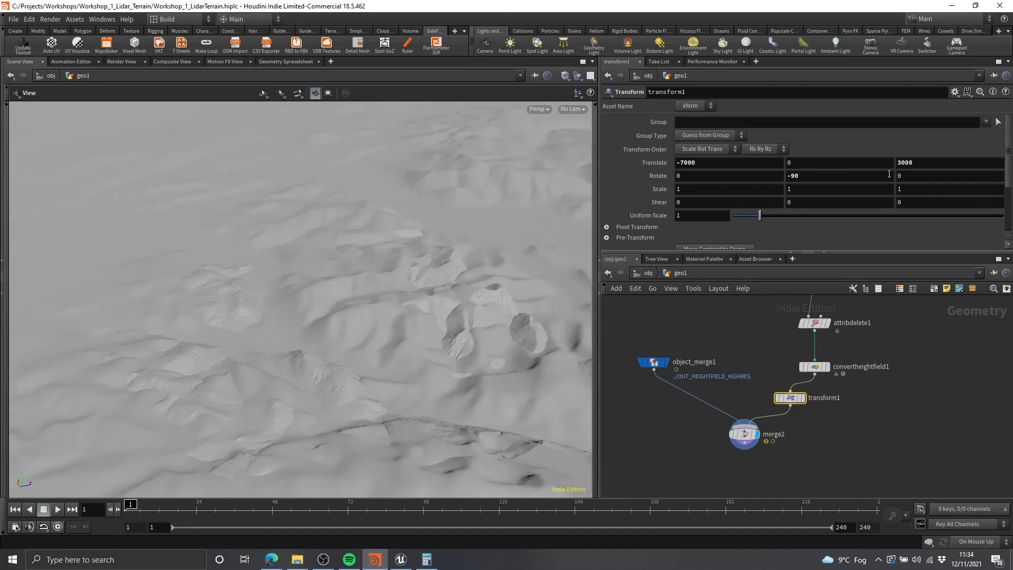
- Set transform1's Z translation to 1500 and refine it to 1400, checking the overlap of both terrains
left_click_drag(502, 317, 366, 294)
left_click_drag(697, 163, 688, 163)
type("2000")
key("Return")
left_click_drag(917, 166, 897, 163)
type("1500")
key("Return")
left_click_drag(380, 251, 422, 237)
left_click_drag(902, 163, 905, 162)
type("4")
key("Return")
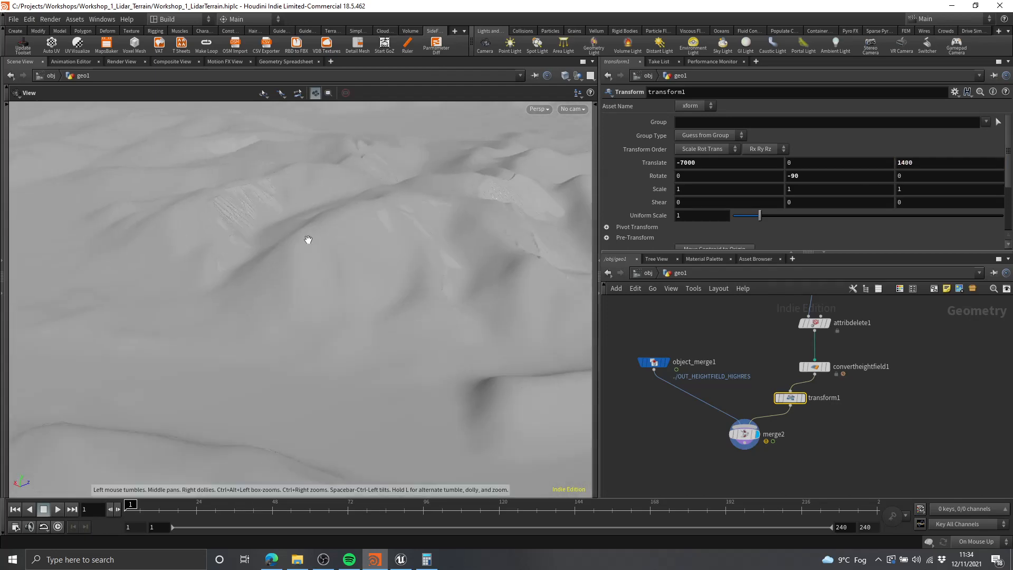
- Set transform1's X translation to -7100 and check how the MapBox terrain overlaps the LIDAR tile
left_click_drag(307, 240, 338, 338)
left_click_drag(684, 163, 688, 163)
type("1")
key("Return")
left_click_drag(396, 230, 406, 174)
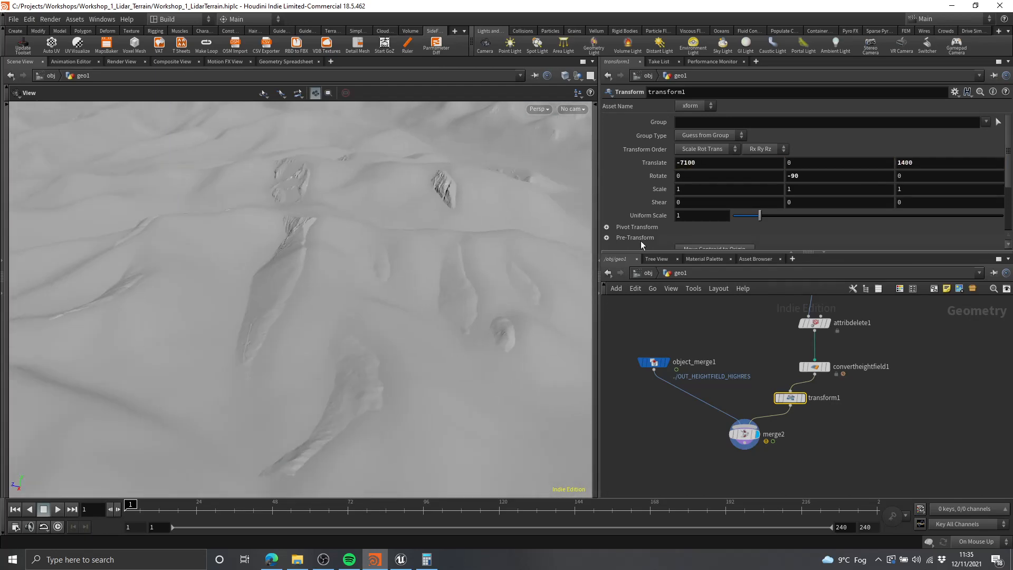
- Set transform1's Z translation to 1500 and inspect the terrain overlap from several angles
left_click_drag(902, 163, 905, 163)
type("5")
key("Return")
left_click_drag(422, 238, 423, 363)
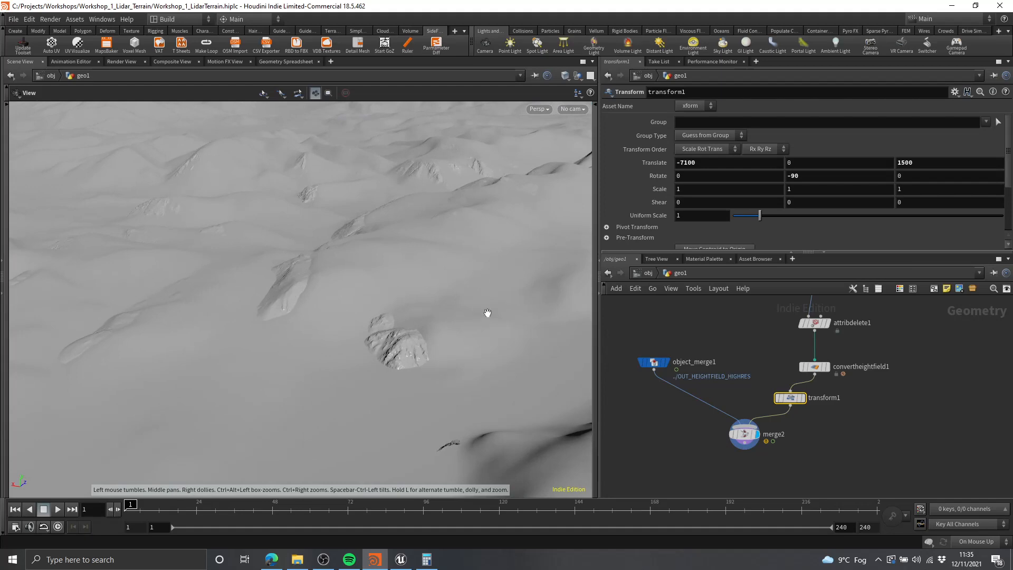
left_click_drag(488, 313, 504, 327)
mouse_move(314, 327)
left_mouse_down()
mouse_move(353, 312)
mouse_move(407, 321)
mouse_move(310, 320)
left_mouse_up()
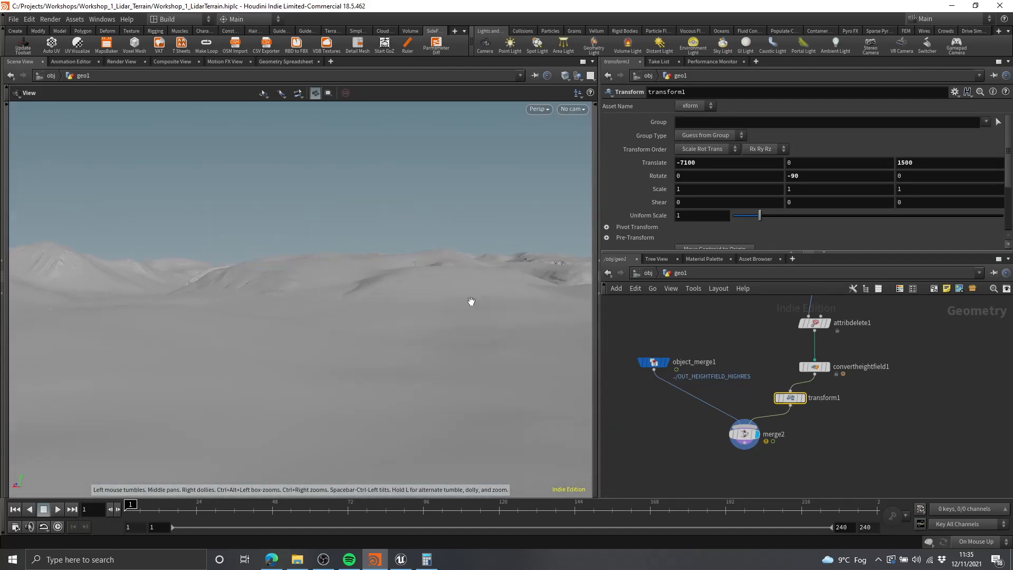
- Fine-tune transform1's translation by trying -7000 in X and 1350 in Z, settling on -7050 in X and 1450 in Z
left_click_drag(391, 314, 327, 330)
left_click_drag(424, 273, 384, 344)
left_click_drag(297, 340, 452, 342)
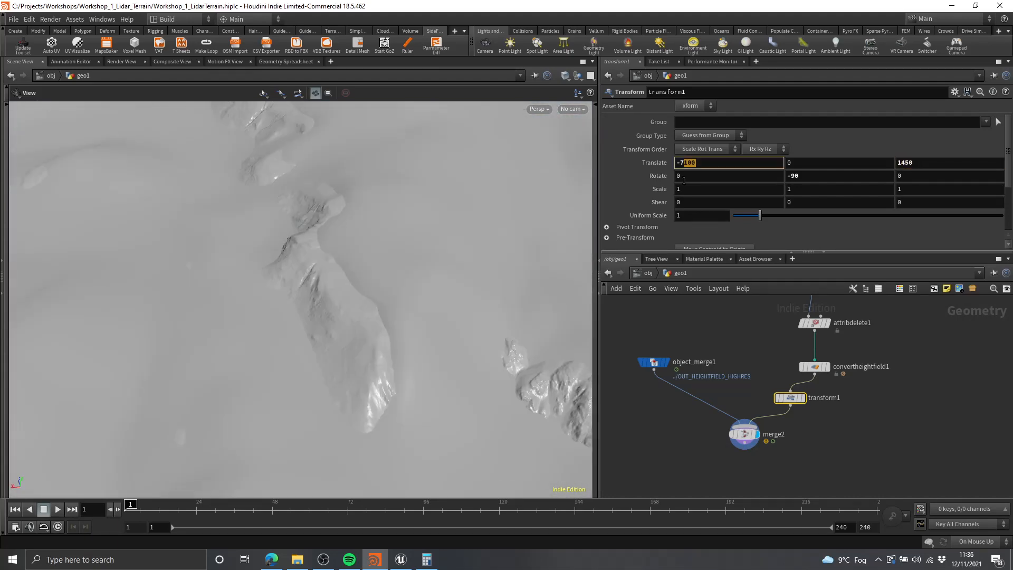
key("Return")
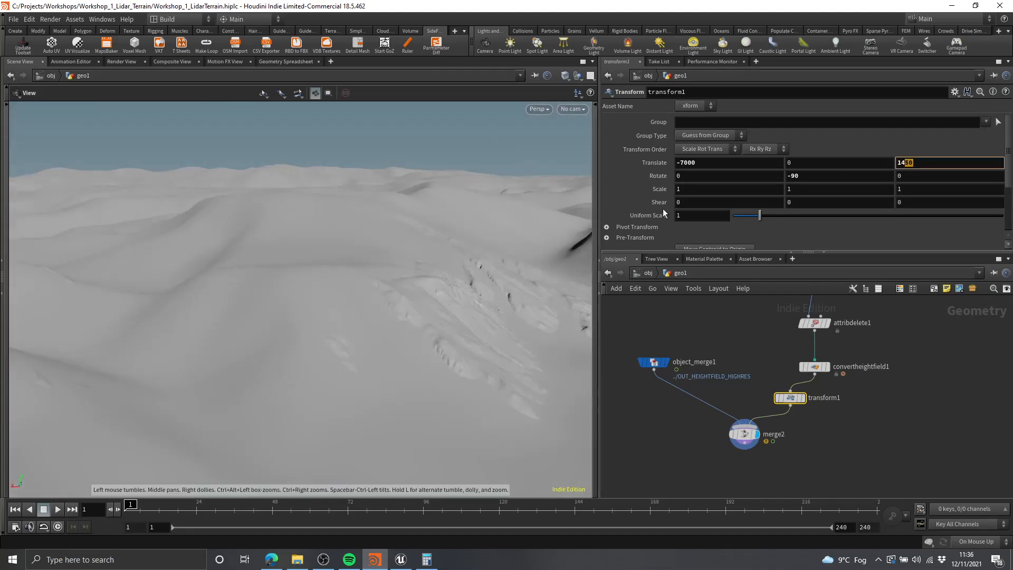
key("Return")
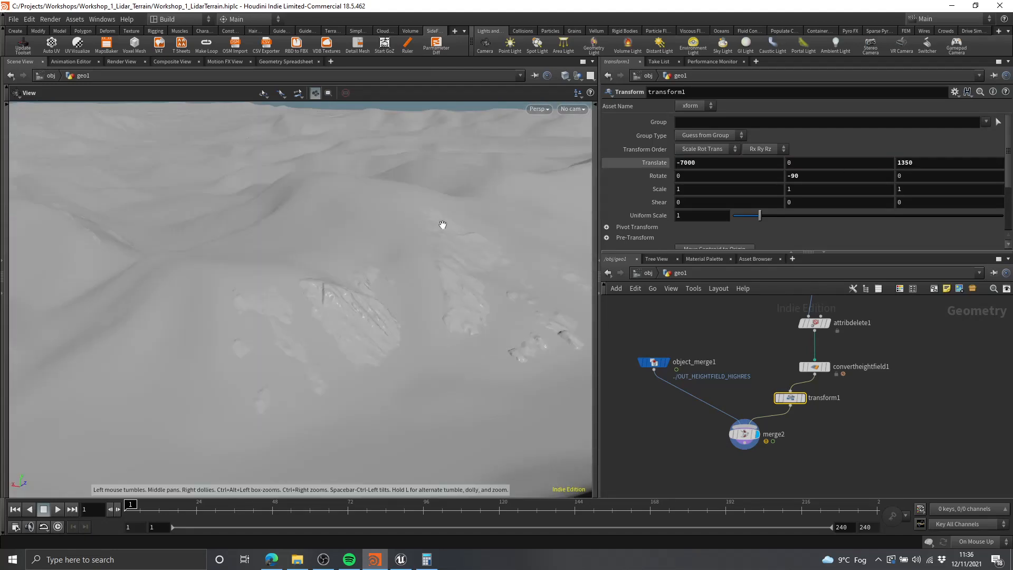
left_click_drag(696, 162, 684, 177)
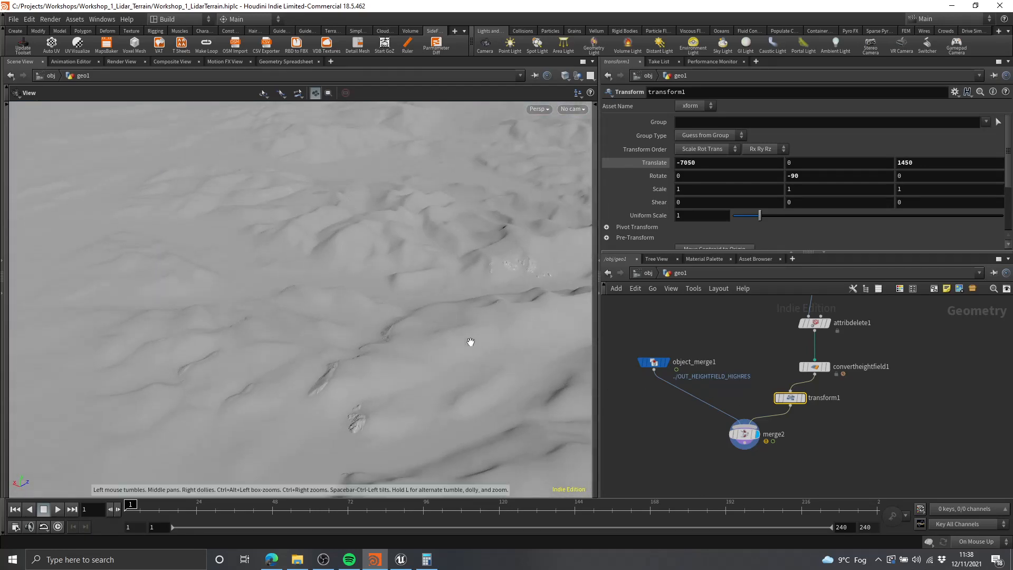
- Inspect the merged terrains, displaying object_merge1 and transform1 in turn to compare the LIDAR tile with the MapBox terrain
left_click_drag(470, 342, 476, 389)
middle_click_drag(655, 440, 765, 462)
left_click_drag(771, 388, 747, 376)
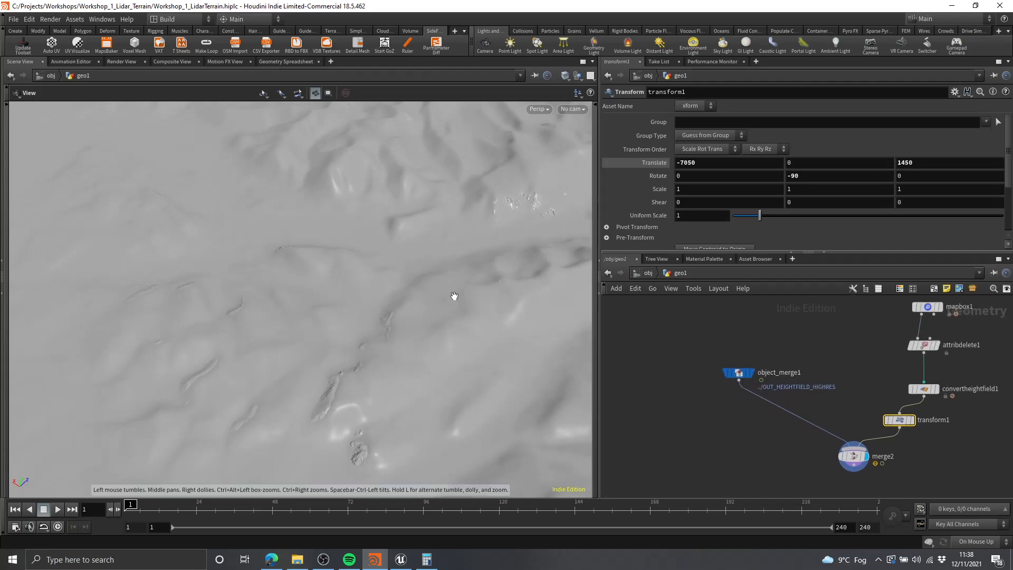
left_click_drag(452, 294, 582, 324)
left_click(758, 359)
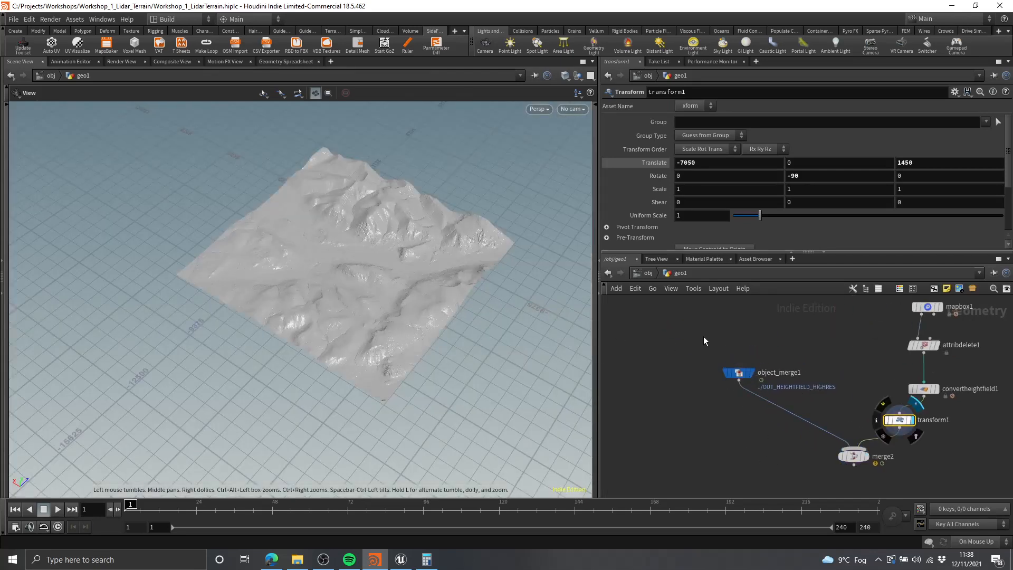
scroll(439, 299, "up", 5)
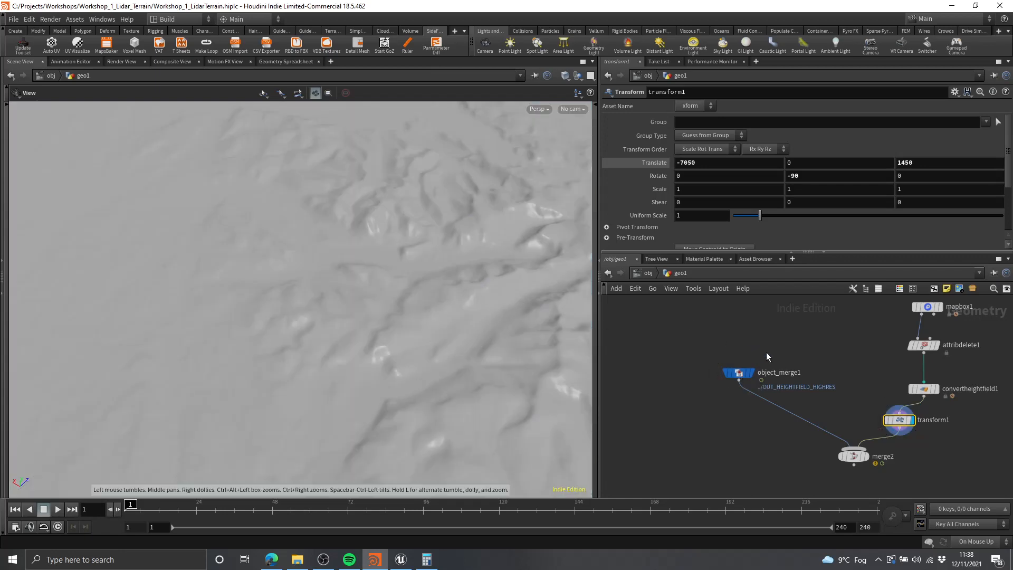
- Add a Bound node fed by object_merge1 and display the bounding box of the LIDAR tile
key("Tab")
type("bound")
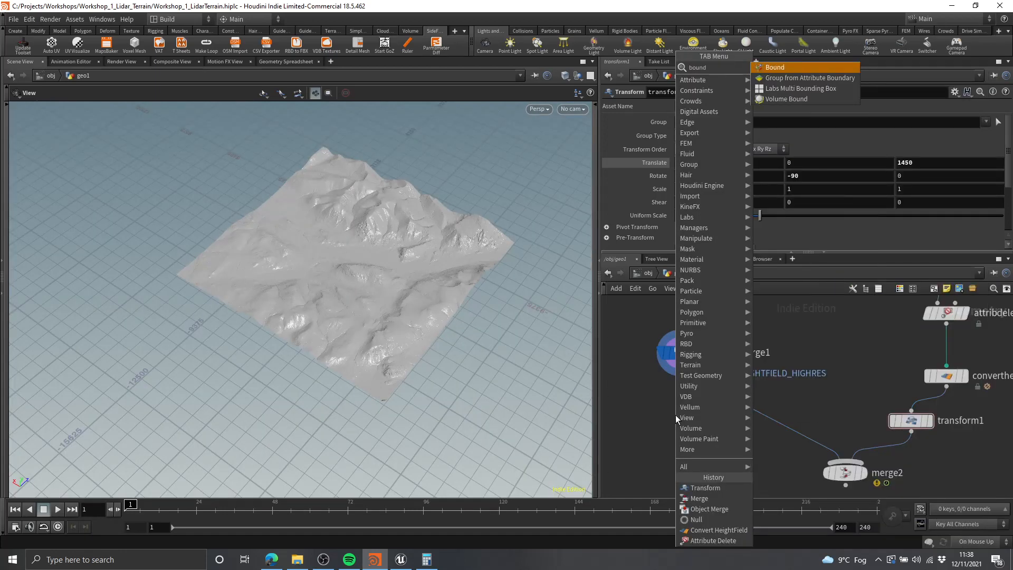
key("Return")
left_click(663, 427)
middle_click_drag(670, 414, 720, 378)
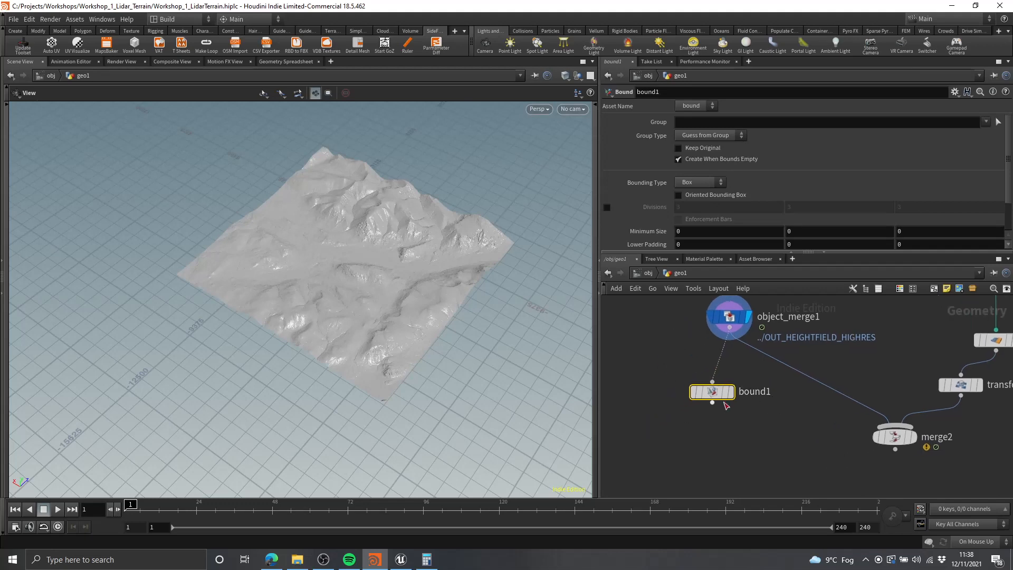
left_click(730, 391)
left_click_drag(436, 271, 376, 199)
- Add a Boolean Subtract node in the free space between bound1 and transform1
scroll(775, 411, "down", 4)
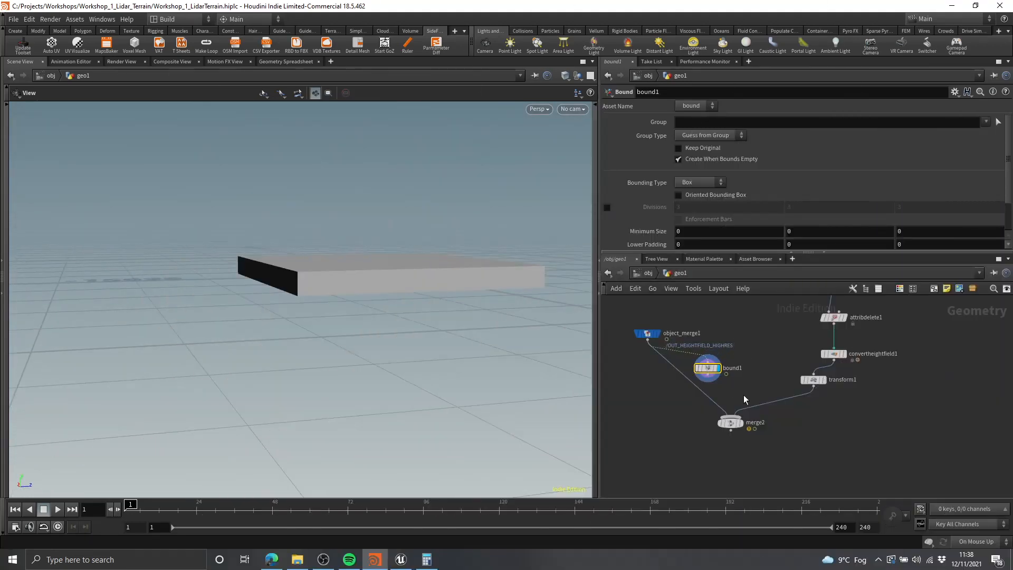
scroll(744, 398, "up", 3)
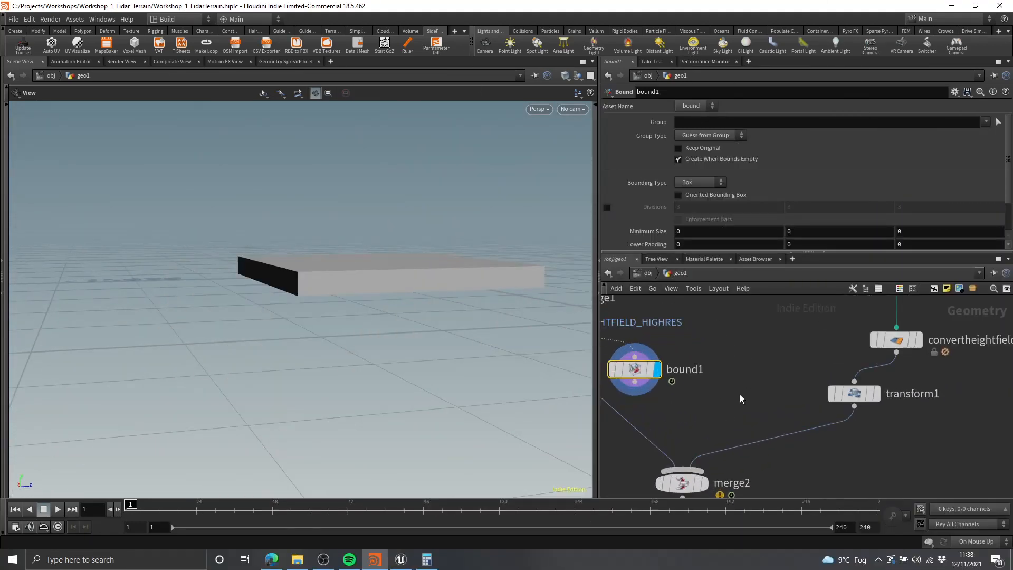
key("Tab")
type("boo")
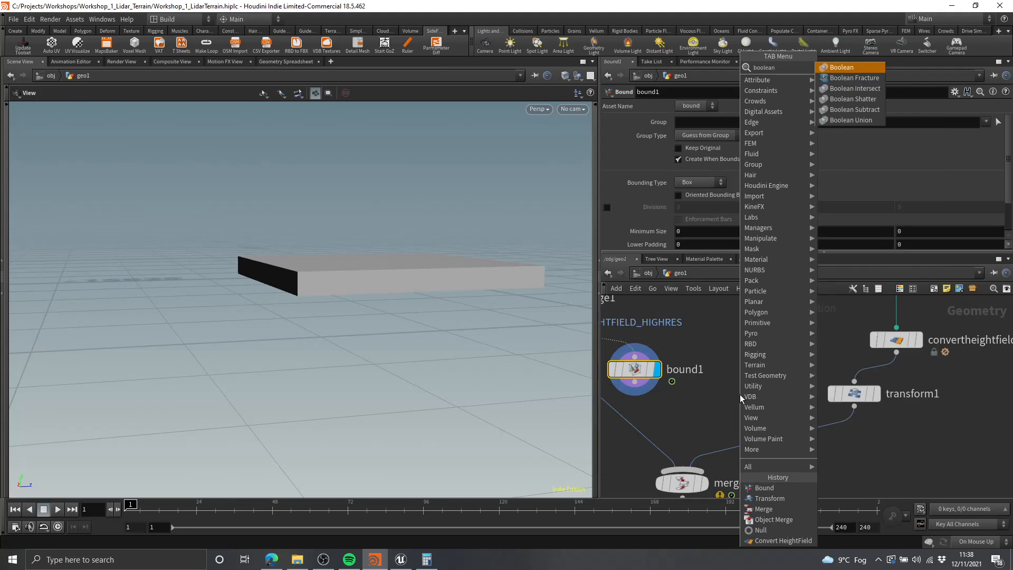
type("lean")
key("Down")
key("Down")
key("Down")
key("Return")
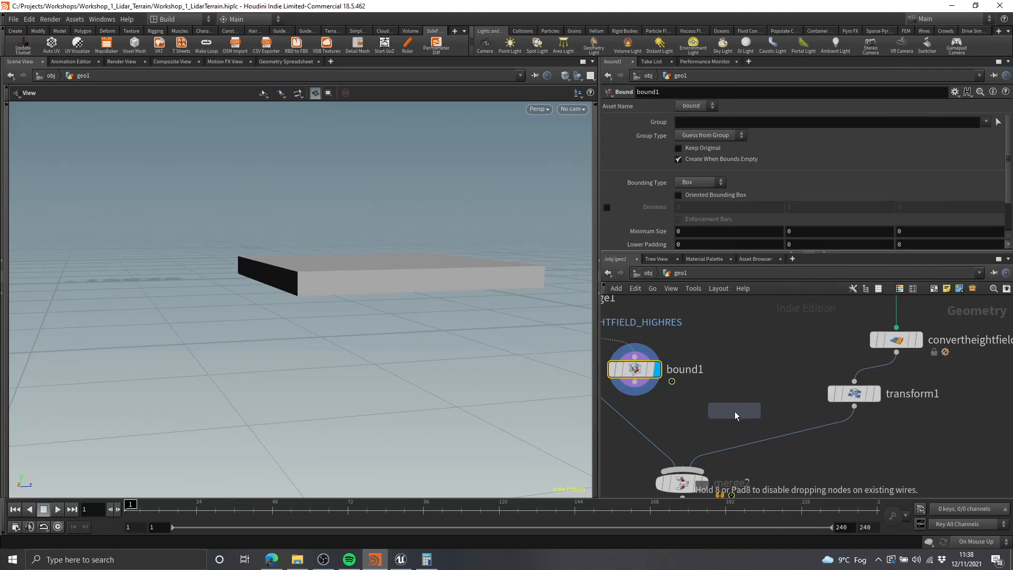
left_click(735, 411)
- Place boolean1 below transform1, wiring transform1 into its first input and bound1 into its second
scroll(742, 388, "down", 1)
left_click_drag(744, 387, 821, 425)
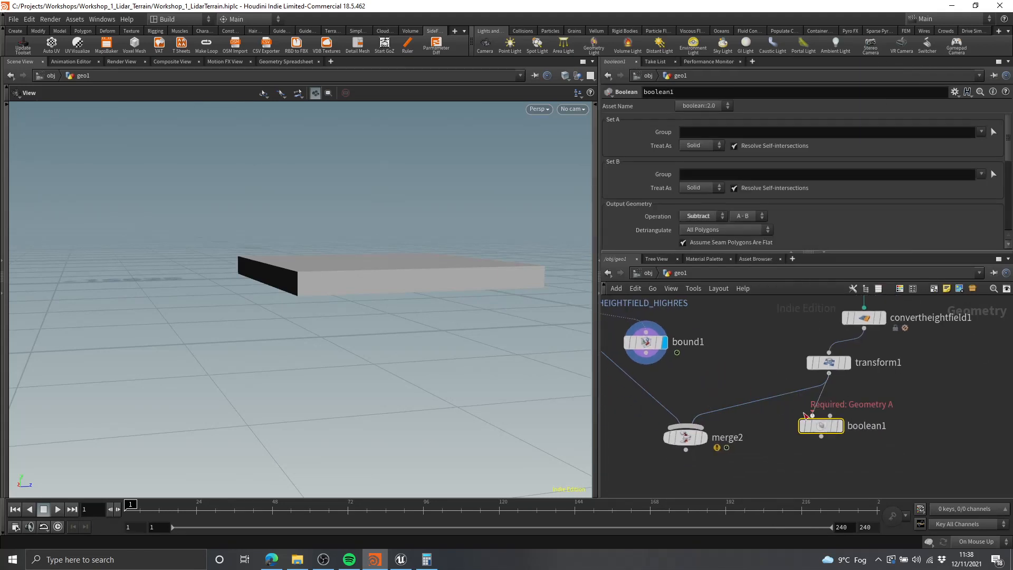
middle_click_drag(790, 357, 737, 333)
middle_click_drag(877, 313, 856, 335)
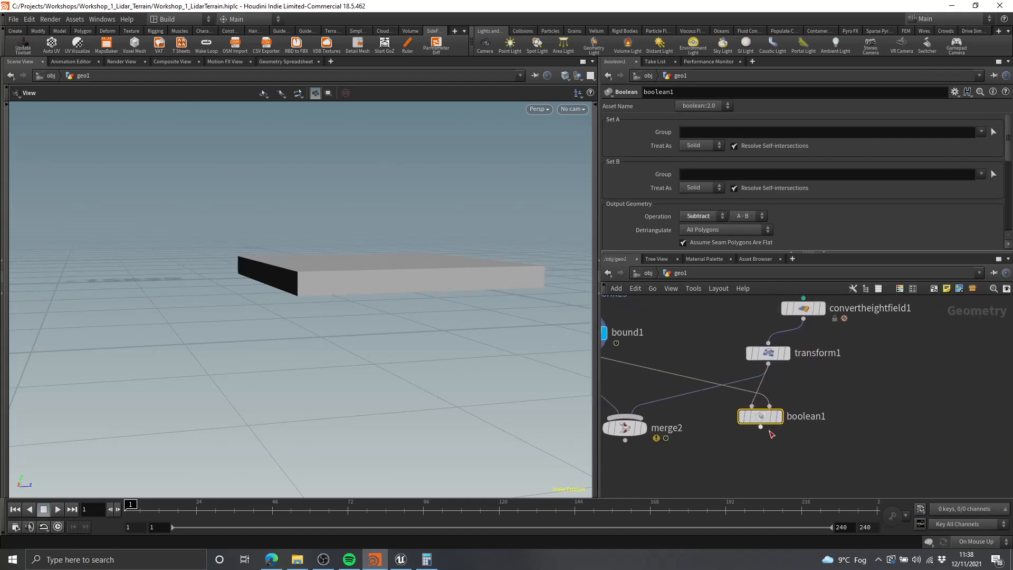
- Set boolean1's Set A to be treated as Surface and display the subtraction
mouse_move(765, 421)
left_click(694, 166)
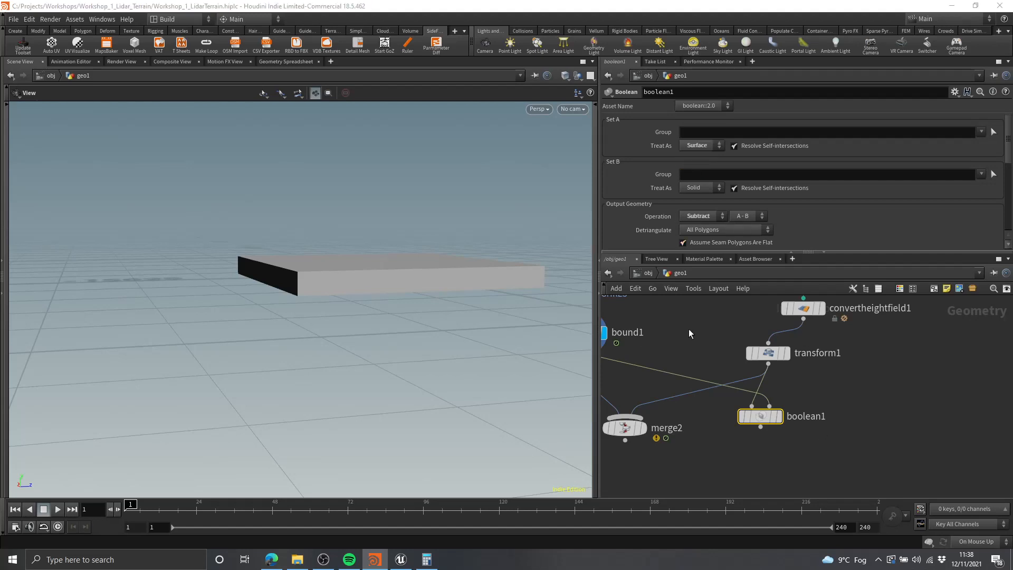
middle_click_drag(695, 344, 745, 327)
mouse_move(812, 403)
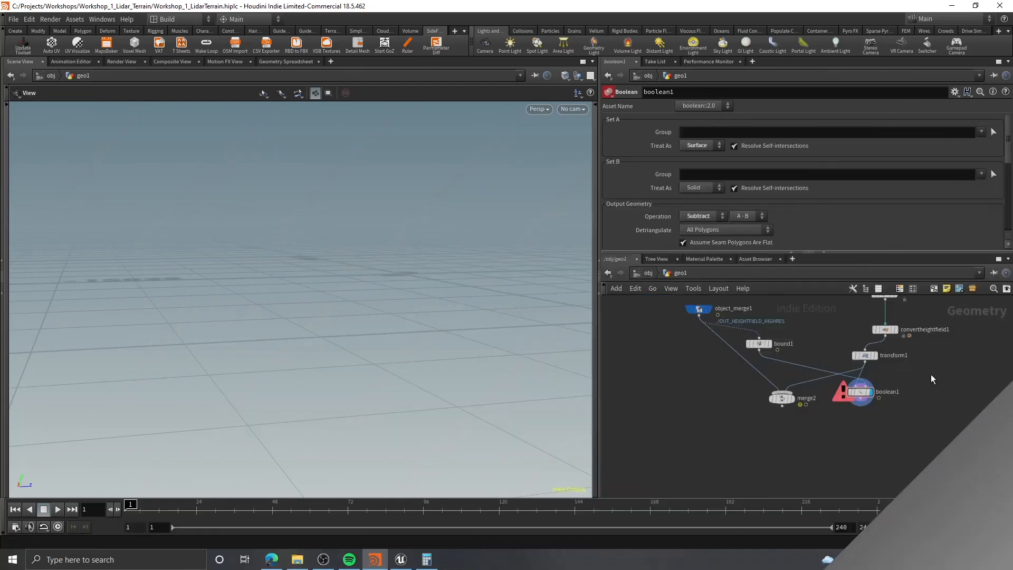
- Display convertheightfield1 and examine its node info for the point and polygon counts
middle_click_drag(931, 376, 841, 378)
scroll(818, 383, "up", 3)
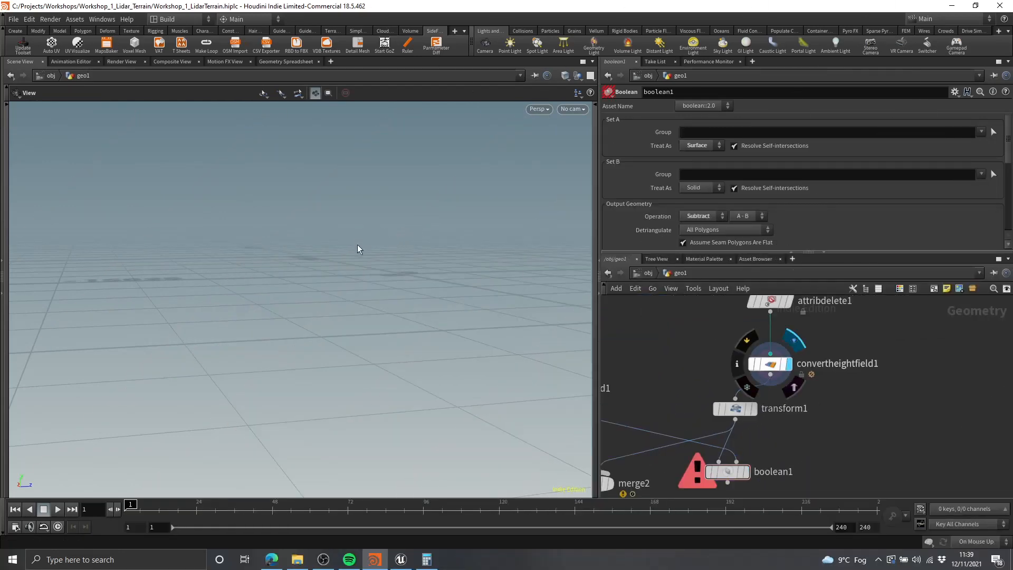
left_click(792, 341)
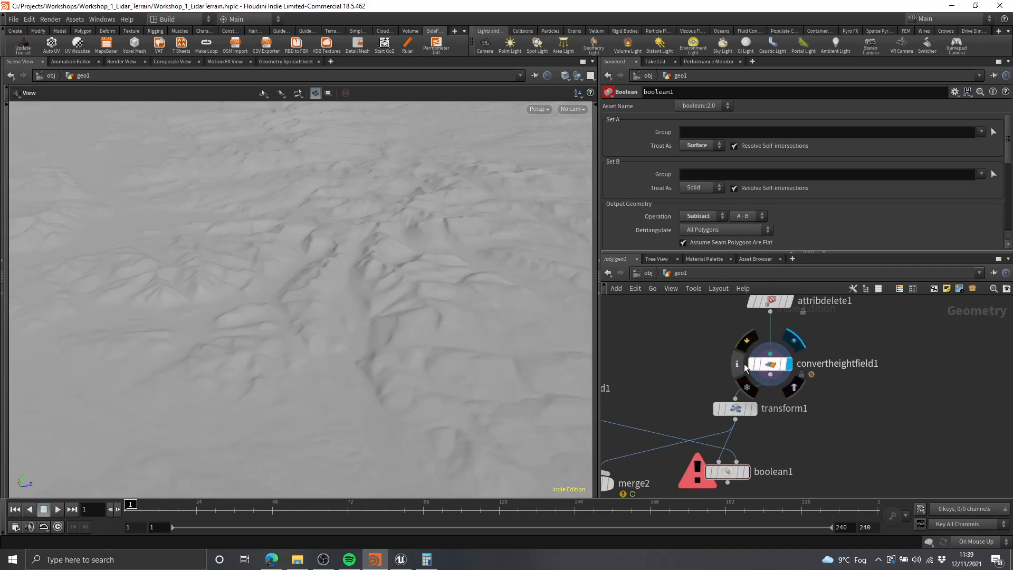
left_click(738, 363)
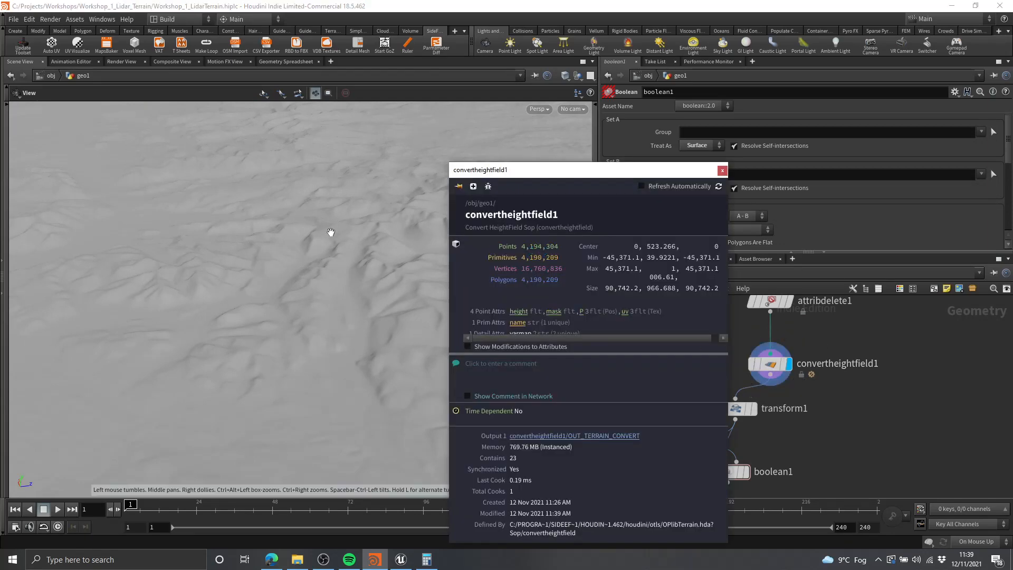
scroll(819, 387, "down", 3)
scroll(423, 301, "up", 5)
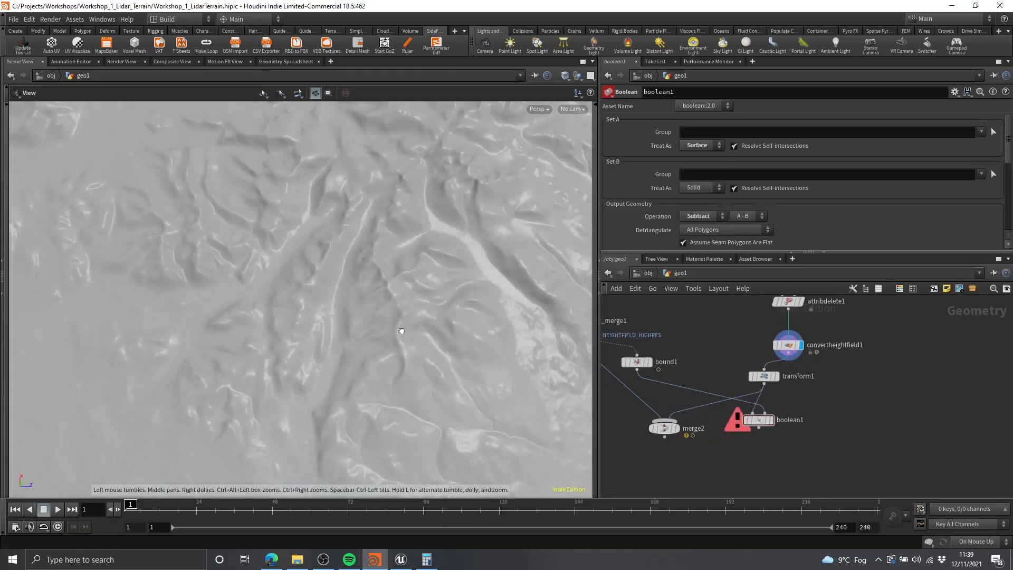
- Inspect the MapBox mesh density in Smooth Wire Shaded mode and return to Smooth Shaded
left_click(566, 77)
left_click(602, 183)
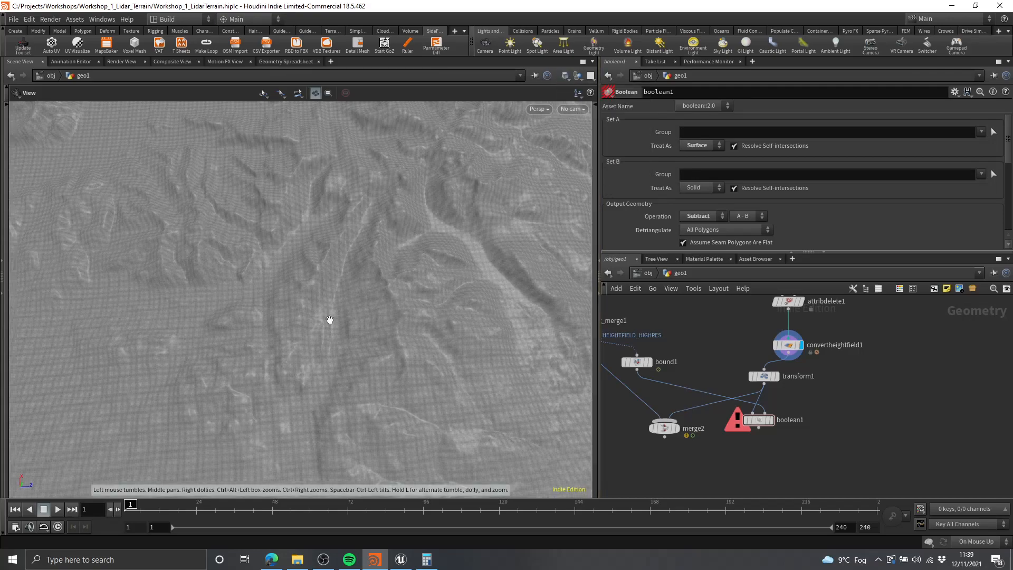
right_click_drag(335, 337, 384, 301)
scroll(385, 301, "down", 5)
left_click(565, 77)
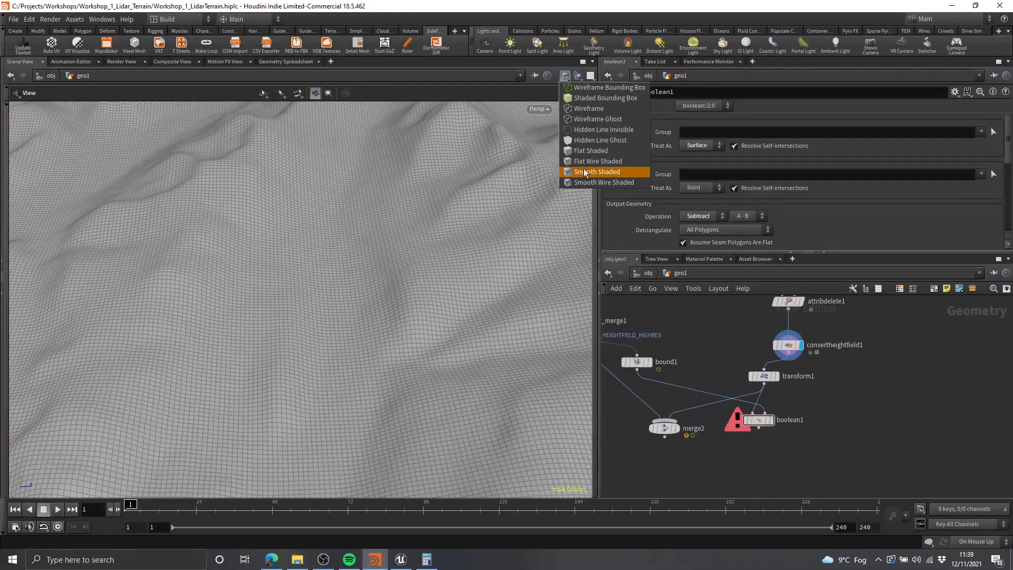
left_click(602, 172)
- Insert a PolyReduce node between convertheightfield1 and transform1, moving the downstream nodes down to make room
key("Tab")
type("polyr")
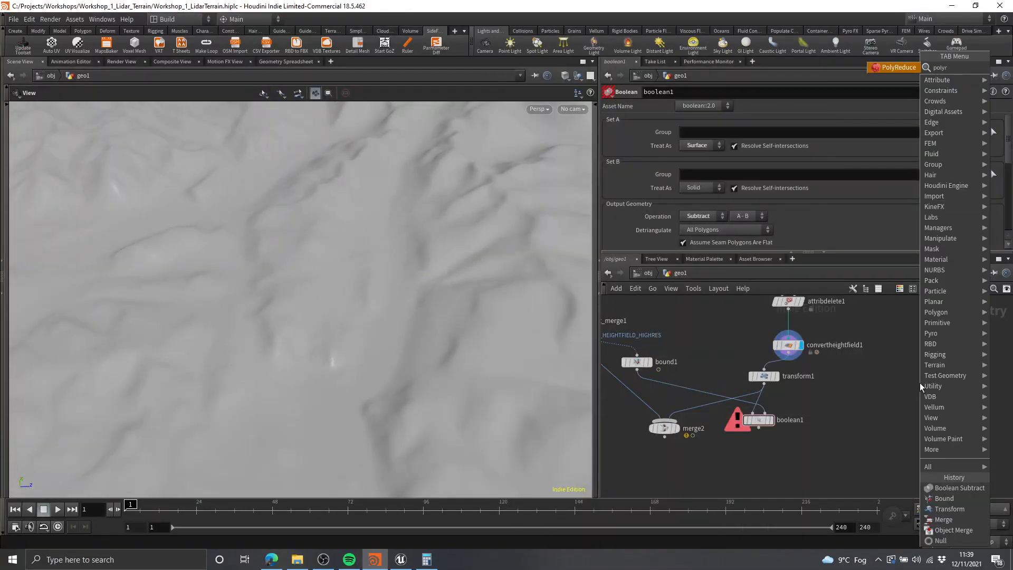
key("Return")
left_click(875, 376)
left_click_drag(818, 448, 654, 378)
left_click_drag(764, 377, 765, 403)
left_click_drag(874, 376, 782, 377)
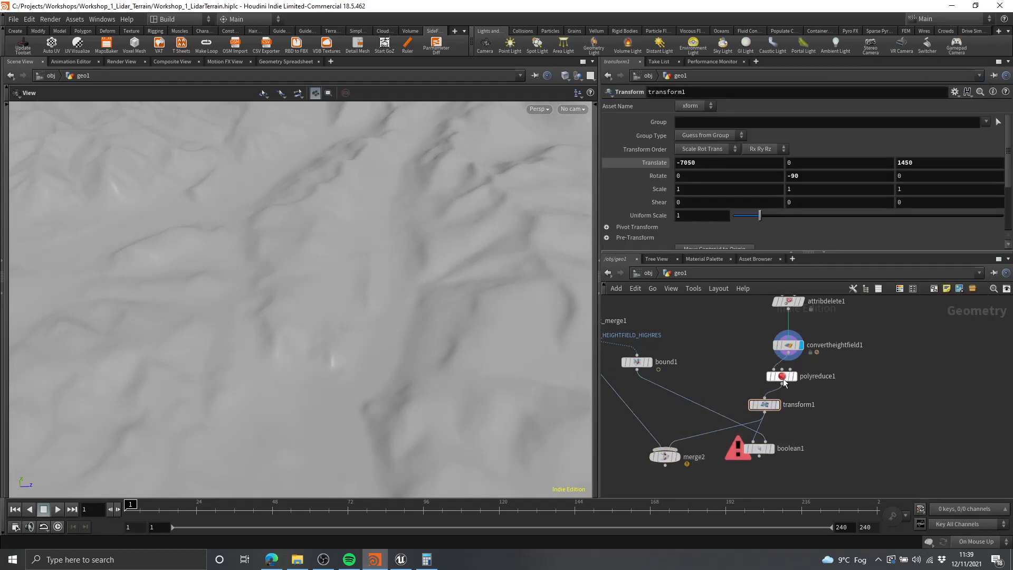
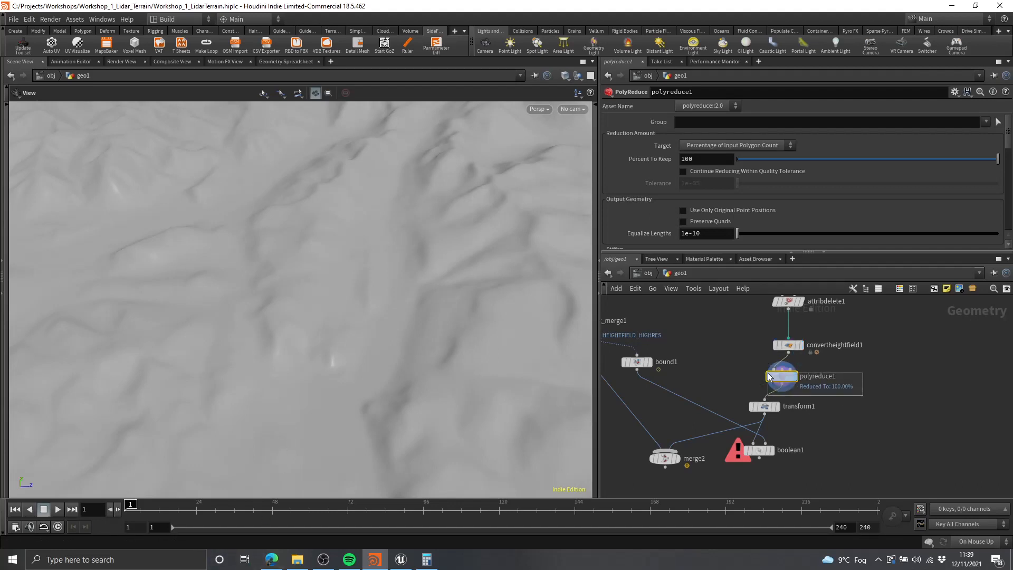
- Set polyreduce1's Percent To Keep to 20 while viewing the MapBox terrain
scroll(201, 294, "down", 5)
left_click_drag(201, 294, 335, 260)
scroll(338, 269, "up", 5)
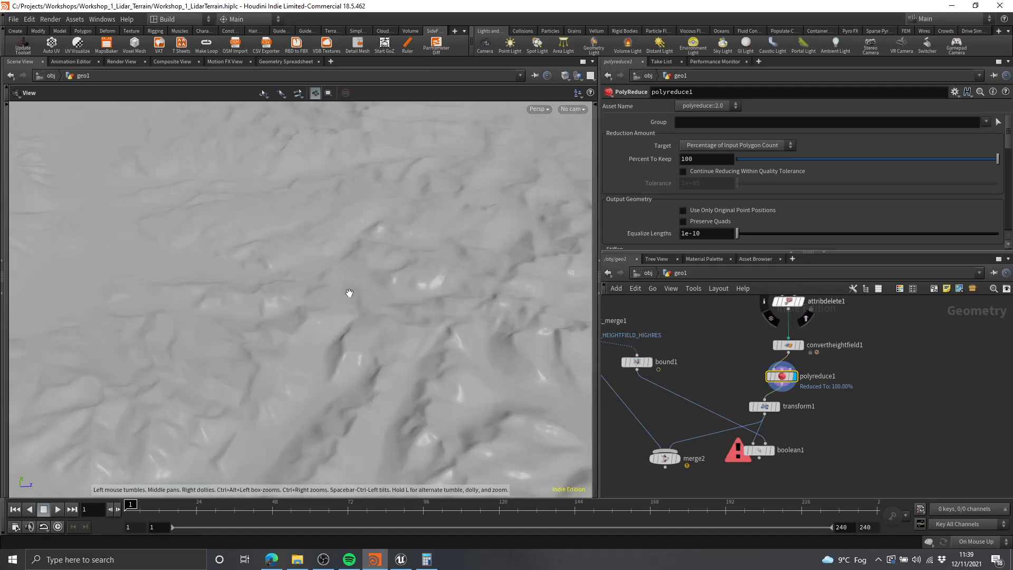
left_click_drag(349, 294, 339, 372)
left_click(705, 158)
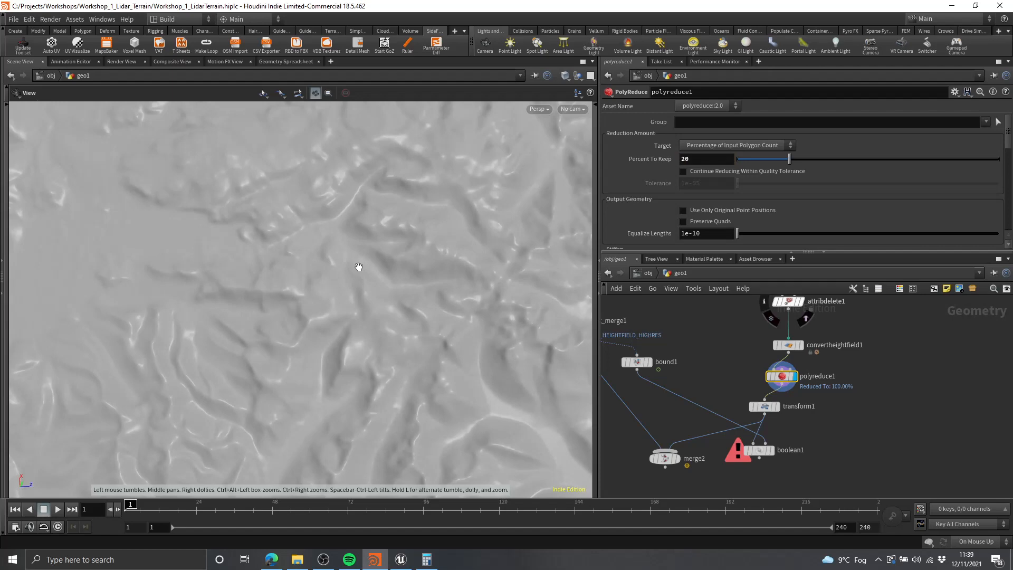
left_click_drag(355, 272, 390, 320)
- Compare the meshes of polyreduce1 and convertheightfield1 in Smooth Wire Shaded mode
scroll(813, 370, "up", 2)
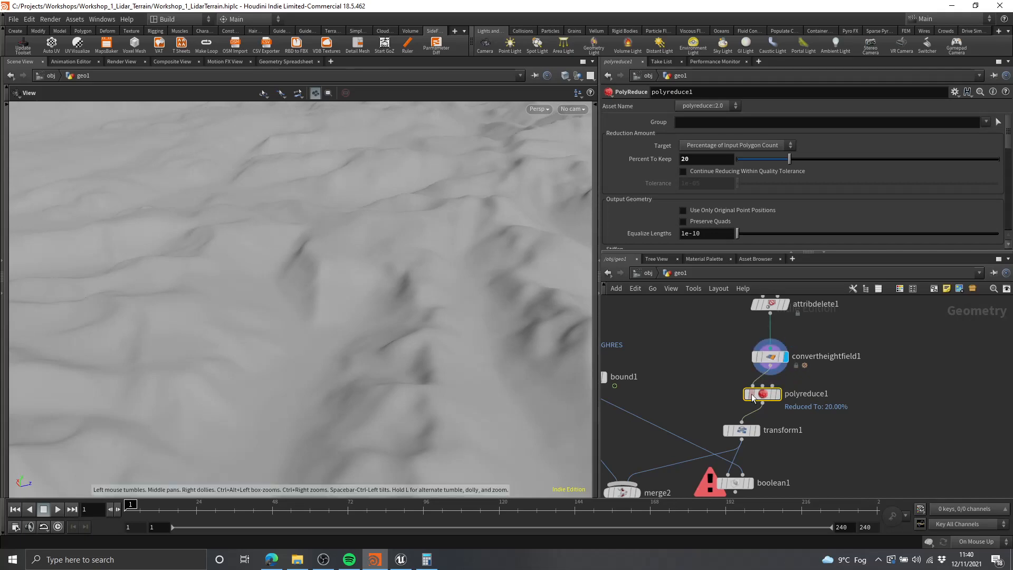
left_click_drag(396, 324, 487, 329)
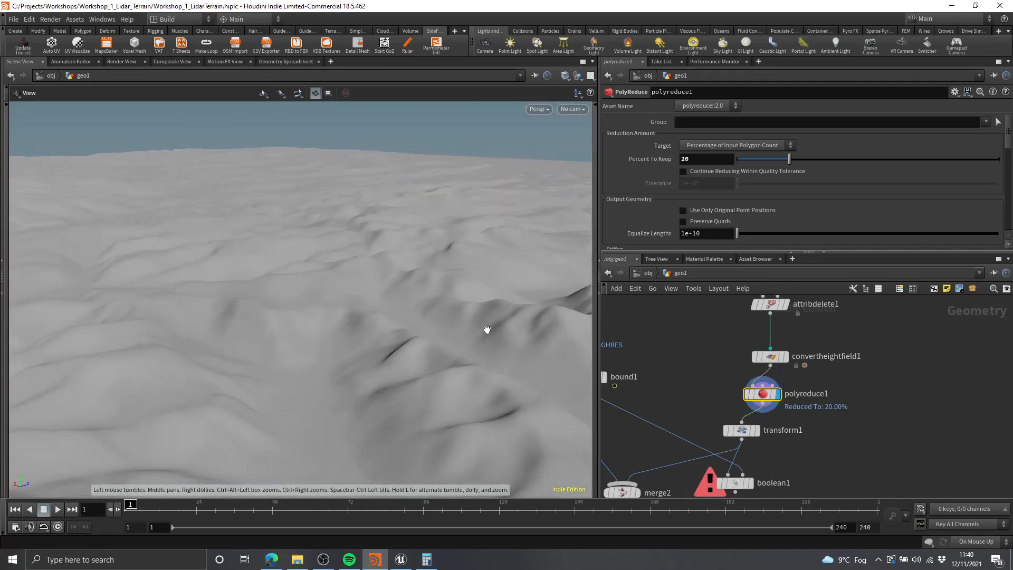
left_click(567, 75)
left_click(593, 181)
mouse_move(388, 279)
left_mouse_down()
mouse_move(373, 326)
mouse_move(310, 305)
mouse_move(260, 375)
left_mouse_up()
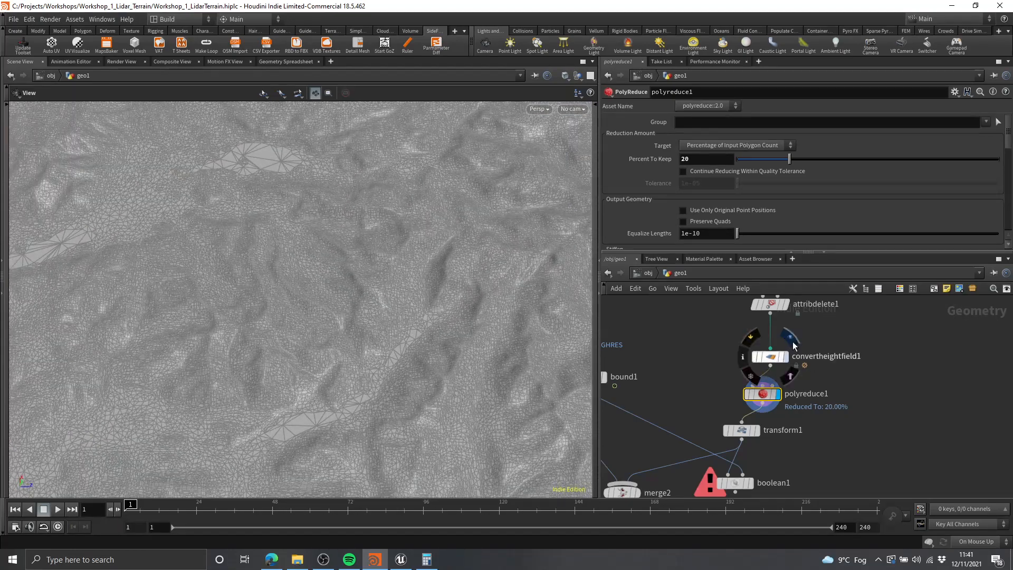
left_click(793, 343)
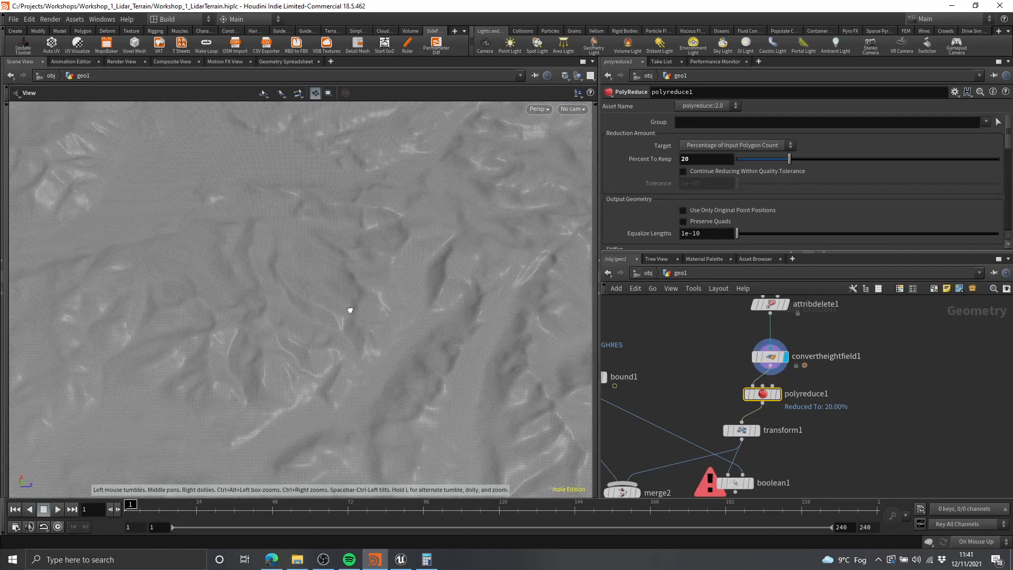
- Display the polyreduce1 mesh and check its point and polygon counts in the node information
left_click_drag(348, 310, 369, 312)
left_click(783, 379)
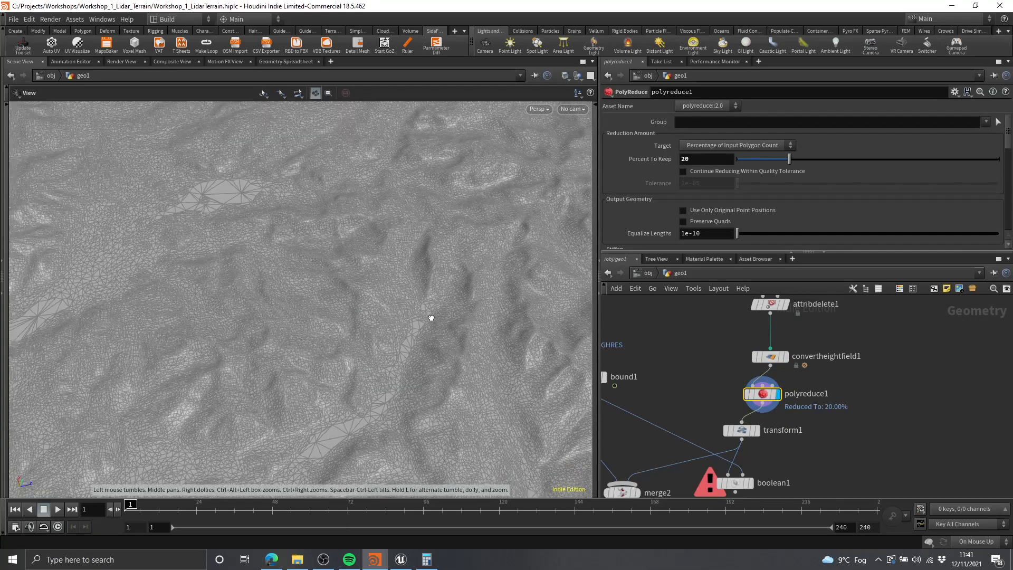
scroll(783, 384, "up", 2)
left_click(721, 395)
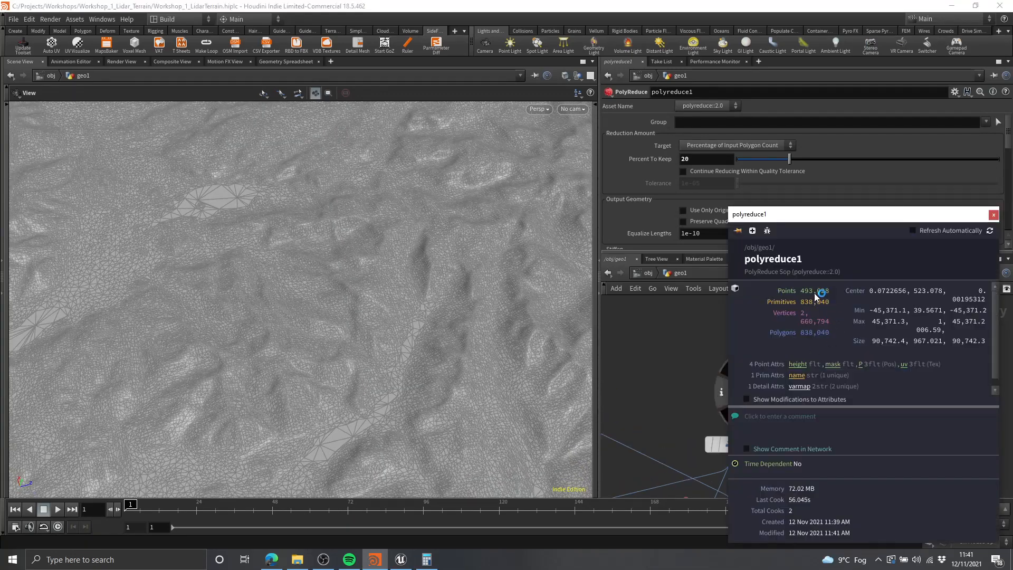
left_click(680, 353)
- Set polyreduce1's Percent To Keep to 10
left_click(767, 392)
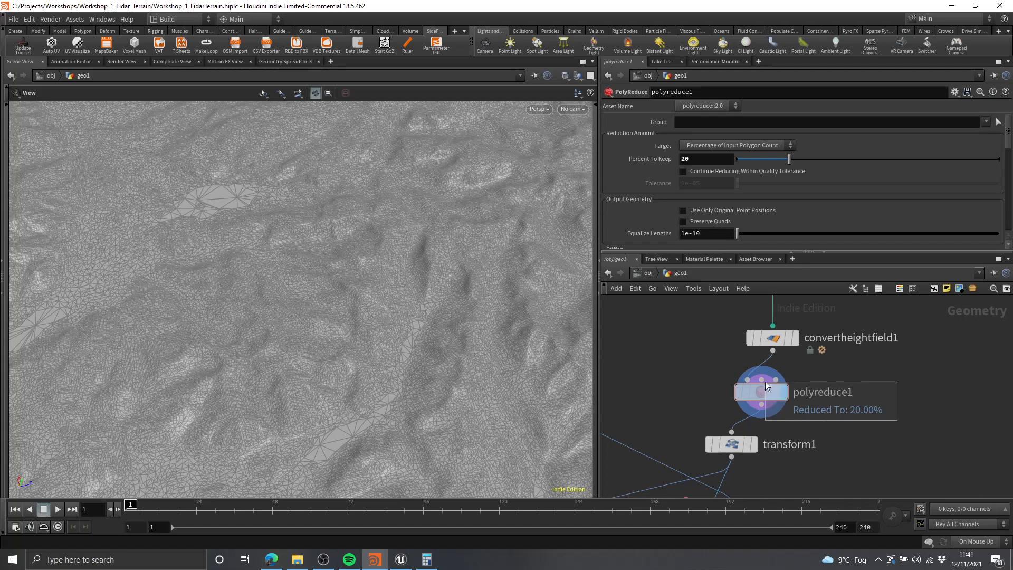
type("10")
key("Return")
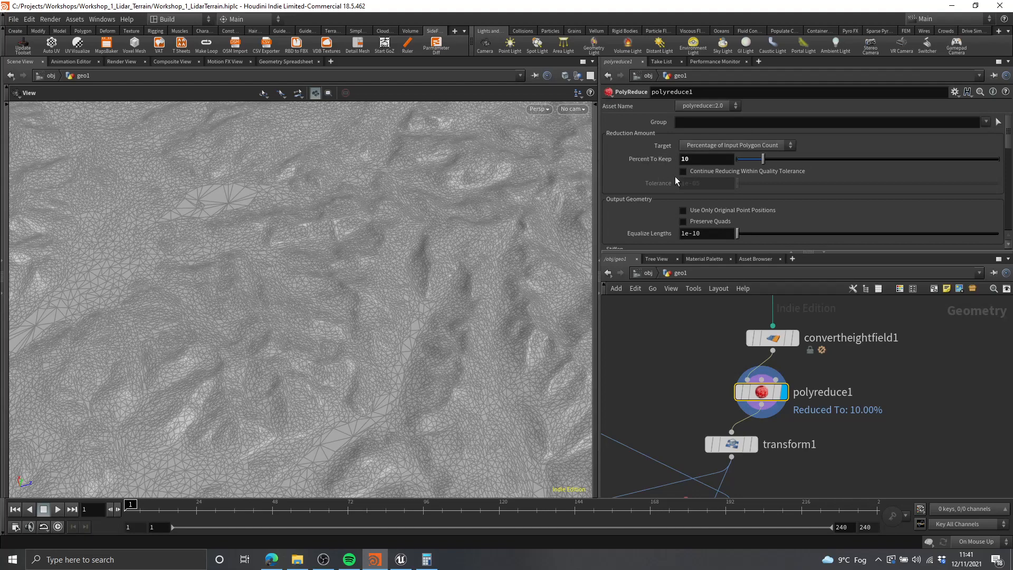
- Examine the reduced MapBox terrain from a distance and switch the viewport to Smooth Shaded mode
right_click_drag(527, 193, 227, 308)
left_click_drag(448, 232, 255, 311)
mouse_move(255, 311)
right_mouse_down()
mouse_move(434, 251)
mouse_move(572, 174)
right_mouse_up()
left_click(565, 76)
left_click(589, 172)
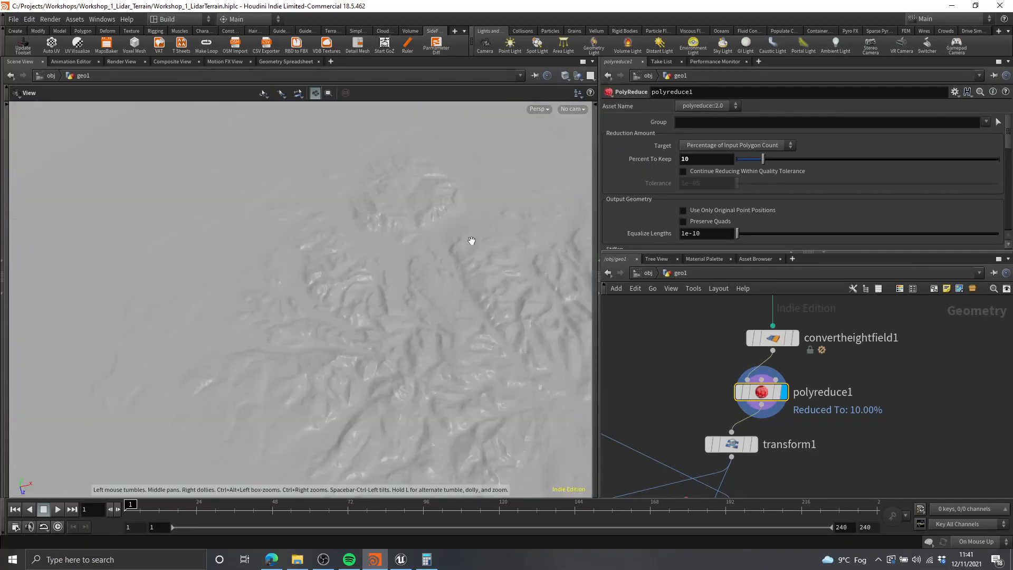
- Display the boolean1 result in Smooth Wire Shaded mode
mouse_move(798, 484)
middle_mouse_down()
mouse_move(824, 391)
mouse_move(865, 390)
middle_mouse_up()
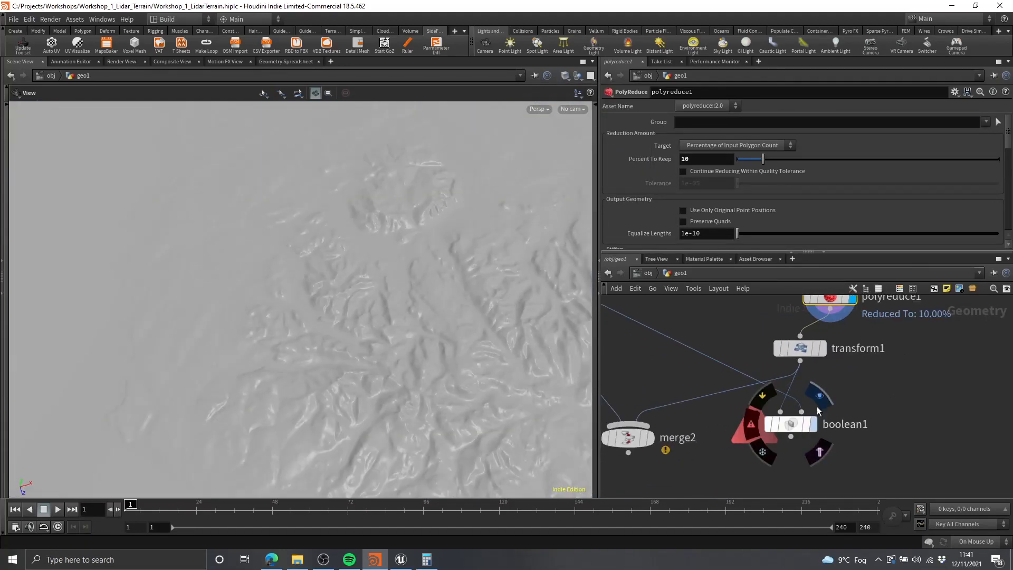
left_click(565, 75)
left_click(599, 183)
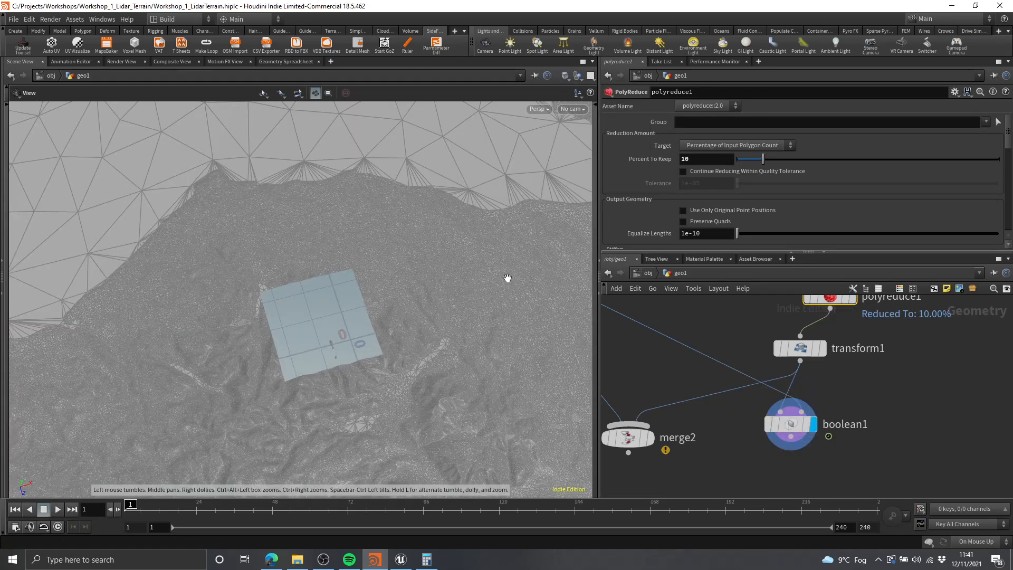
- Examine the square cut-out in the MapBox terrain and the mesh around its edges from several angles
right_click_drag(507, 278, 372, 290)
left_click_drag(372, 290, 393, 255)
right_click_drag(394, 256, 556, 221)
left_click_drag(454, 279, 466, 340)
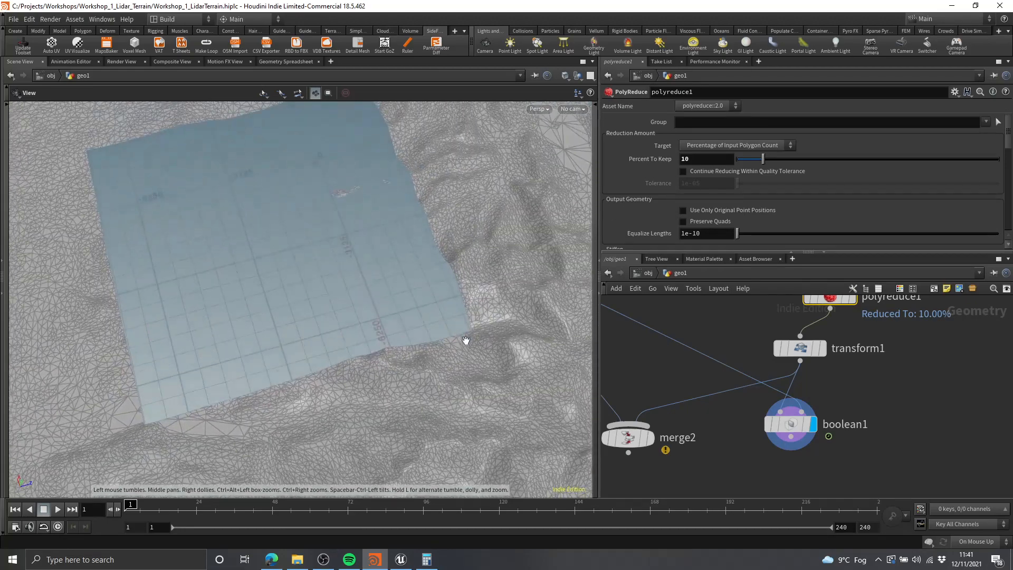
middle_click_drag(466, 340, 508, 383)
middle_click_drag(917, 349, 899, 435)
left_click_drag(357, 233, 443, 224)
right_click_drag(443, 224, 479, 255)
left_click_drag(479, 256, 414, 296)
right_click_drag(414, 296, 250, 346)
left_click_drag(250, 346, 271, 327)
middle_click_drag(396, 302, 326, 306)
left_click_drag(326, 305, 301, 334)
right_click_drag(300, 335, 420, 264)
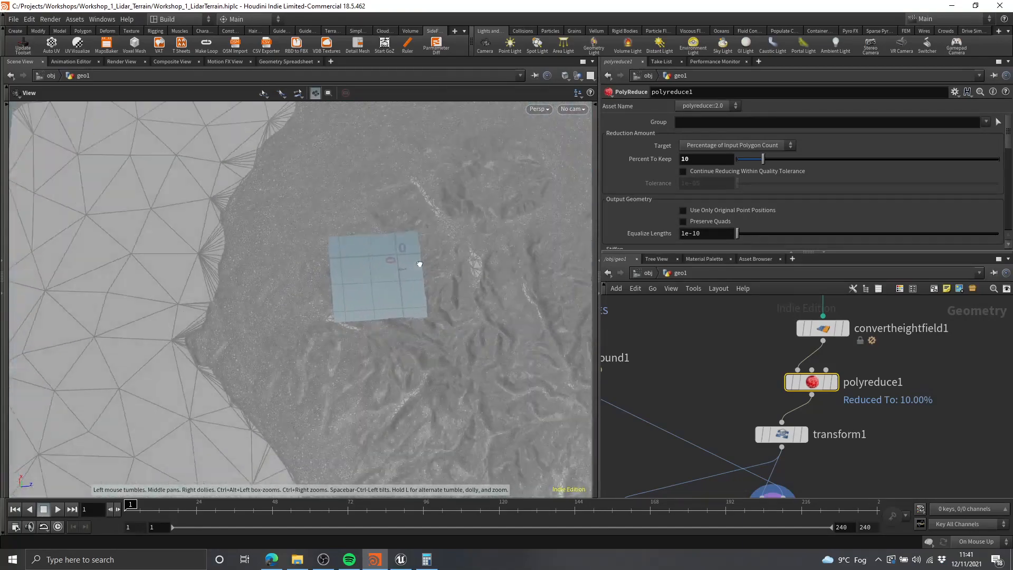
left_click_drag(420, 263, 389, 251)
right_click_drag(389, 252, 355, 314)
left_click_drag(356, 314, 335, 300)
- Rewire merge2 so that it takes boolean1's output instead of transform1's
scroll(719, 386, "down", 3)
middle_click_drag(714, 395, 734, 333)
middle_click_drag(755, 413, 788, 381)
scroll(738, 379, "up", 1)
left_click_drag(723, 375, 730, 422)
scroll(814, 404, "up", 3)
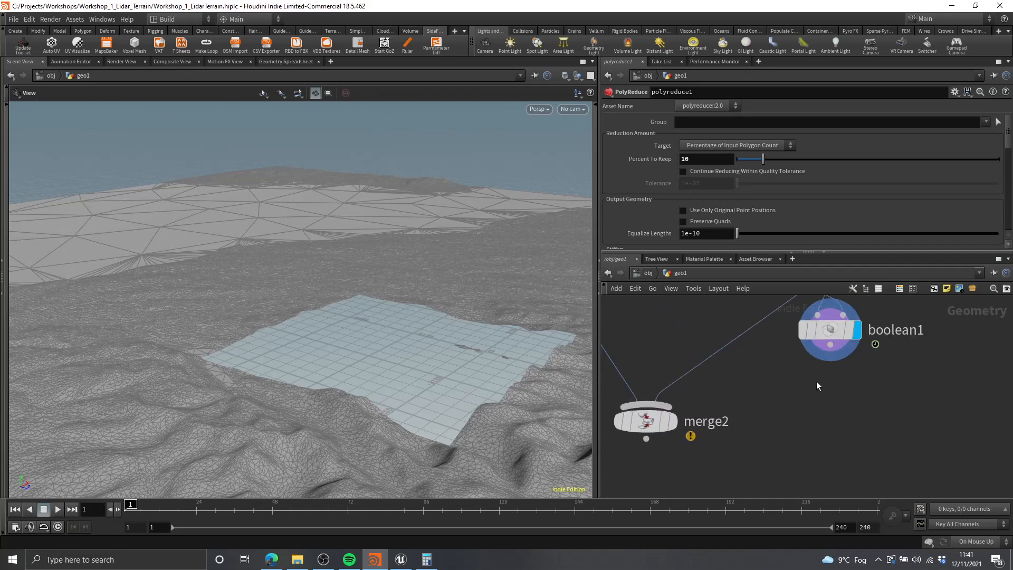
scroll(821, 413, "down", 2)
middle_click_drag(817, 382, 793, 466)
left_click(854, 353)
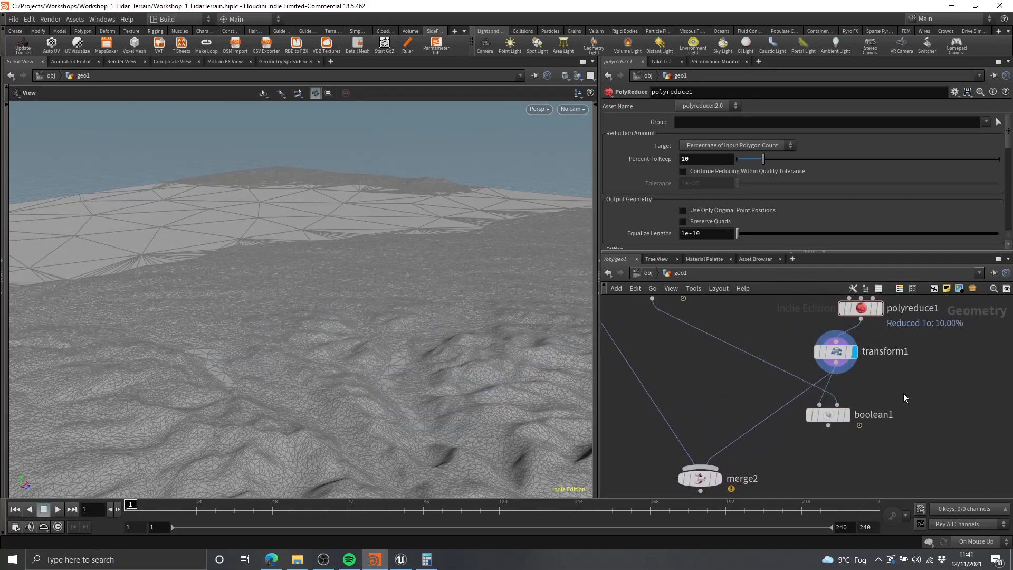
middle_click_drag(874, 392, 889, 368)
middle_click_drag(771, 395, 735, 340)
middle_click_drag(931, 335, 959, 372)
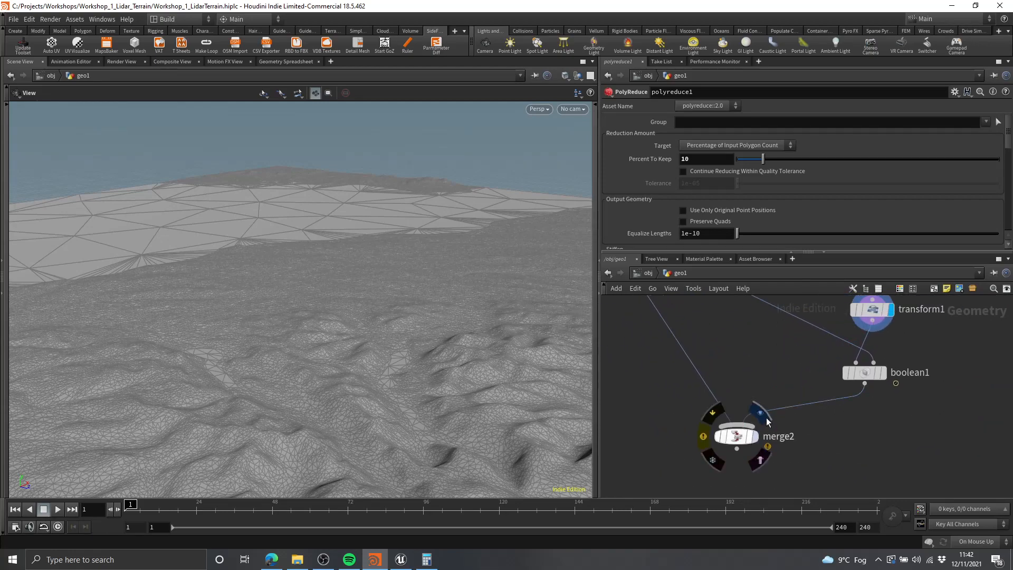
- Display merge2 and inspect how the LIDAR tile sits in the cut-out of the MapBox terrain
left_click(755, 436)
left_click_drag(425, 294, 546, 273)
right_click_drag(547, 274, 532, 251)
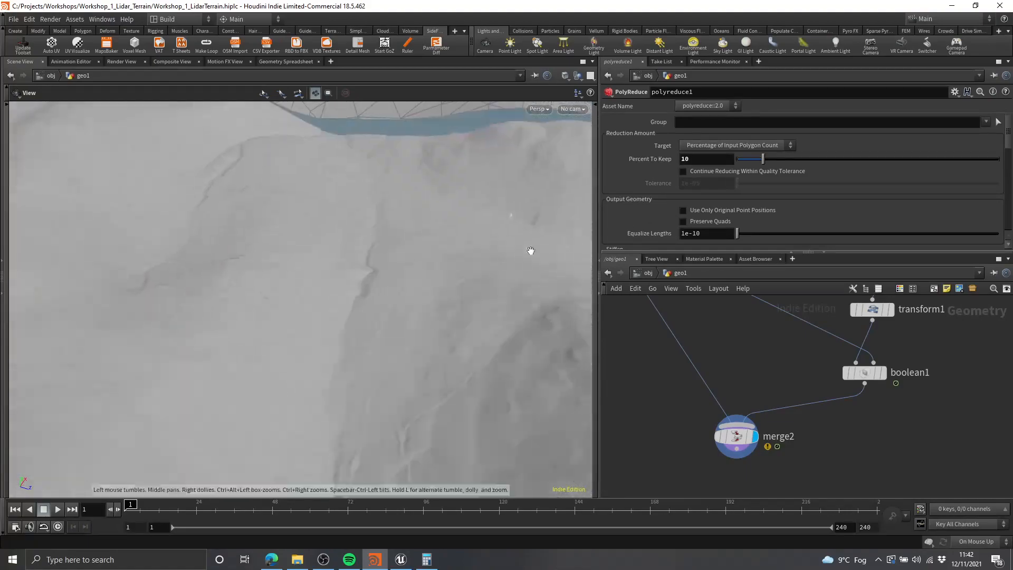
left_click_drag(531, 251, 513, 208)
middle_click_drag(514, 208, 425, 223)
left_click_drag(425, 223, 395, 405)
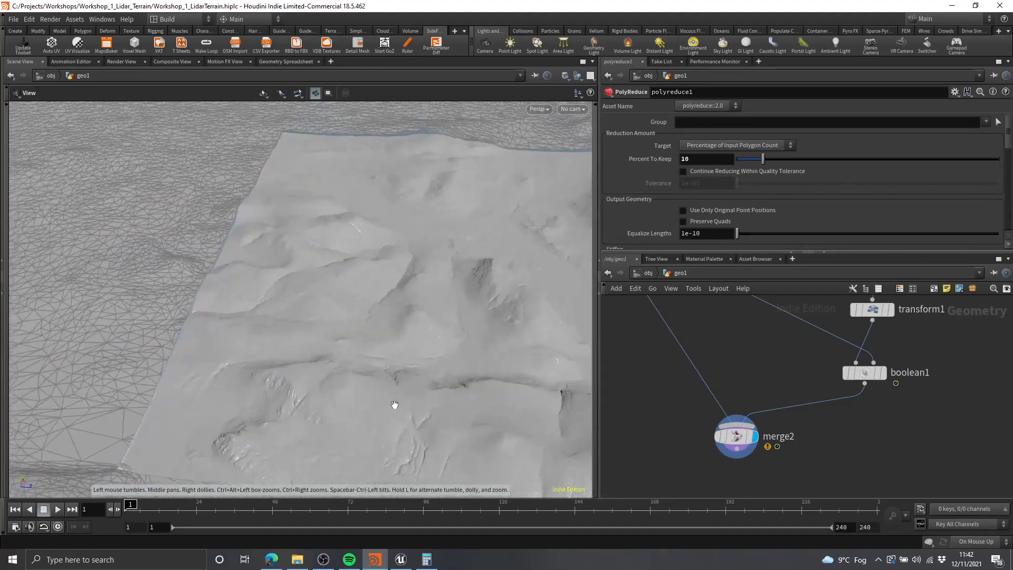
- Select bound1, bring its size and padding settings into view, and examine the seam along the LIDAR tile's edge
scroll(855, 419, "down", 4)
middle_click_drag(851, 436, 796, 434)
scroll(292, 319, "up", 3)
middle_click_drag(293, 318, 457, 346)
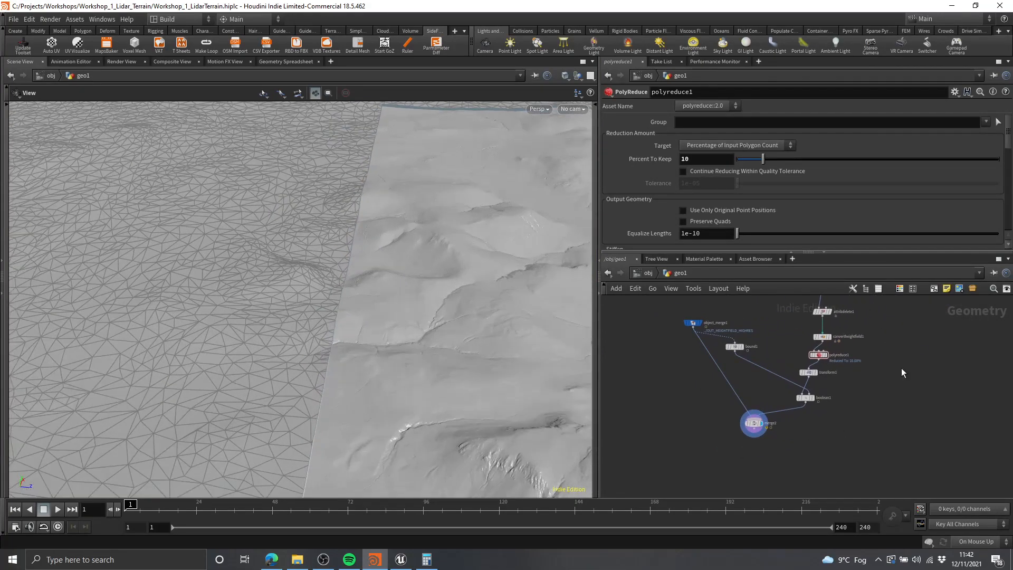
middle_click_drag(867, 385, 869, 399)
scroll(756, 358, "up", 4)
middle_click_drag(833, 363, 781, 325)
left_click(670, 326)
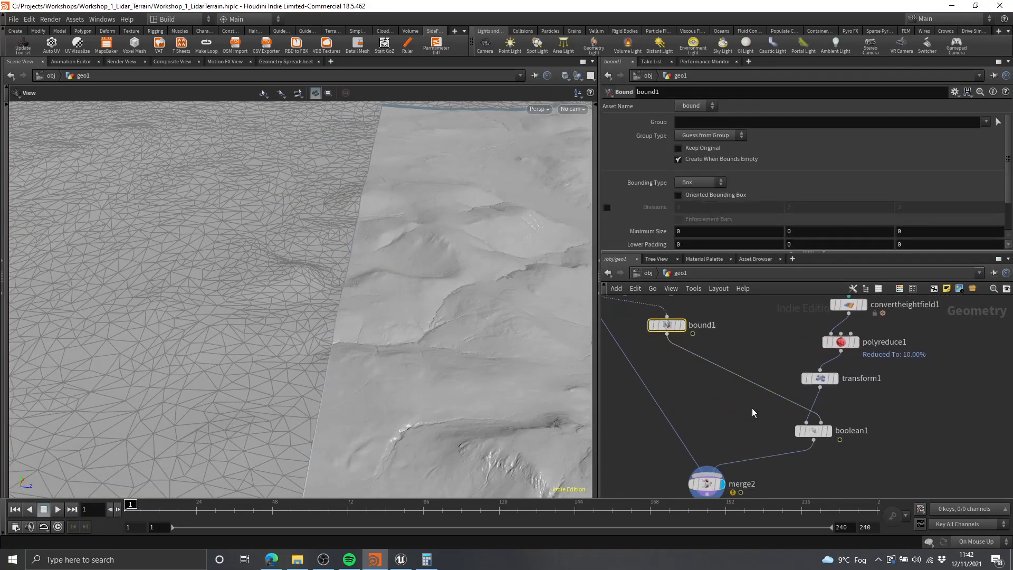
scroll(696, 195, "down", 2)
middle_click_drag(458, 230, 371, 251)
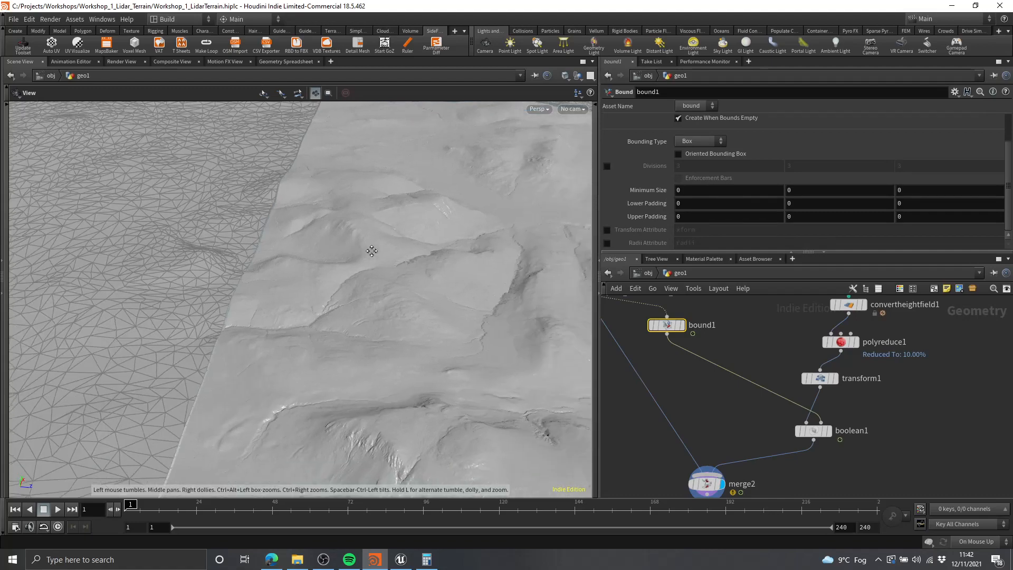
scroll(364, 264, "down", 3)
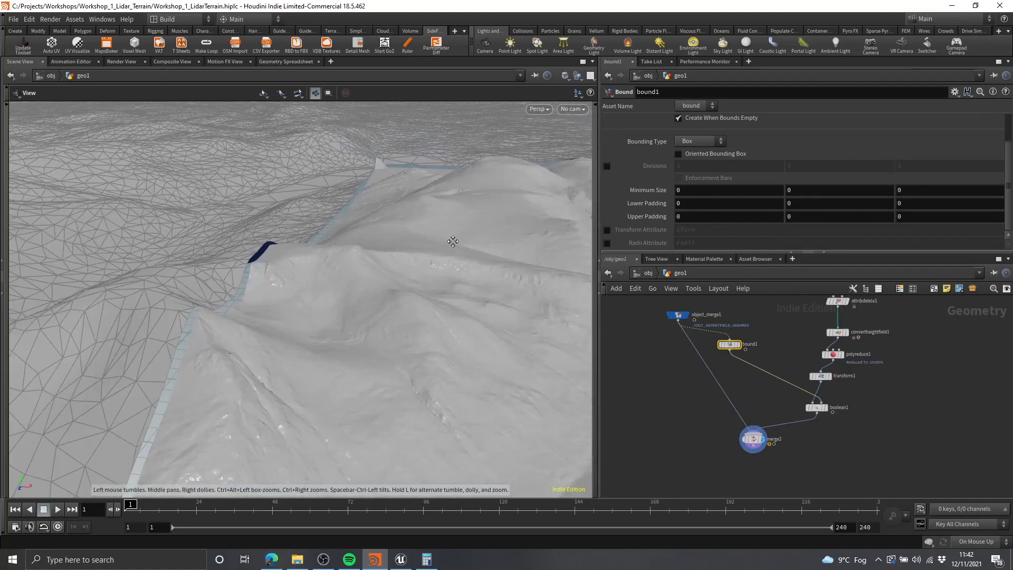
left_click_drag(452, 242, 404, 247)
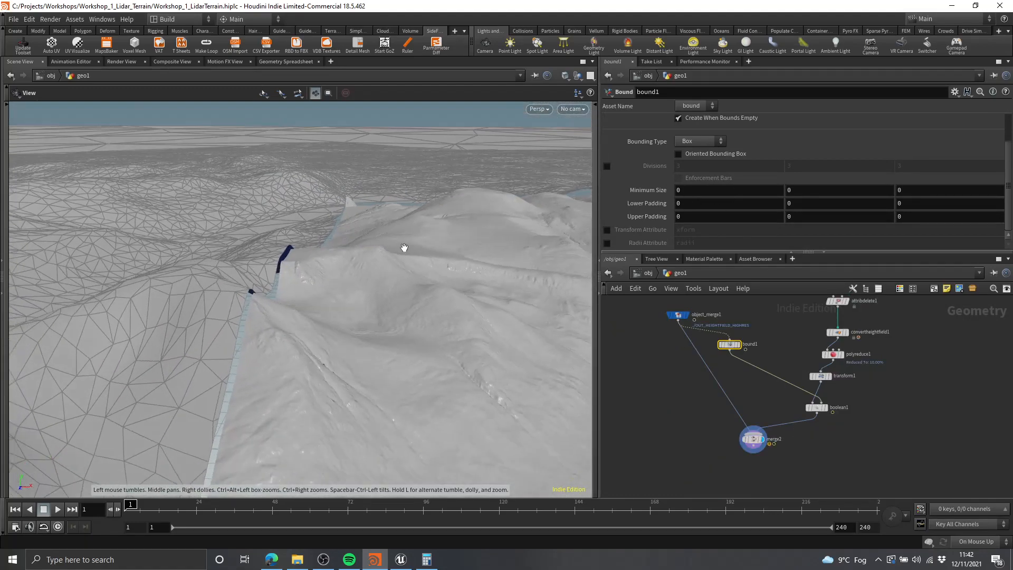
- Switch updates to Manual and set bound1's lower and upper padding to 10 in X and Z
left_click(714, 214)
left_click(973, 542)
left_click(969, 517)
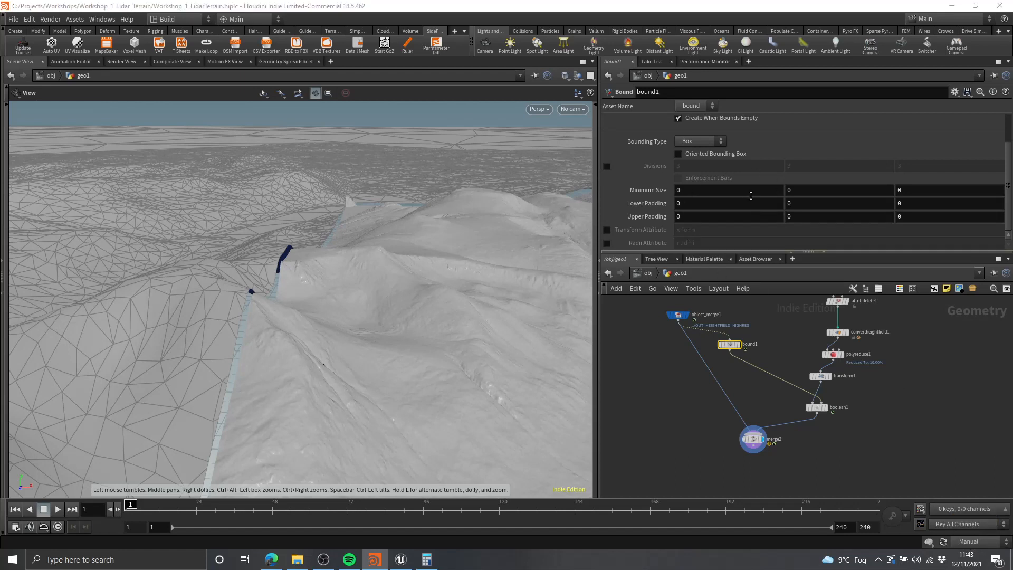
left_click(695, 214)
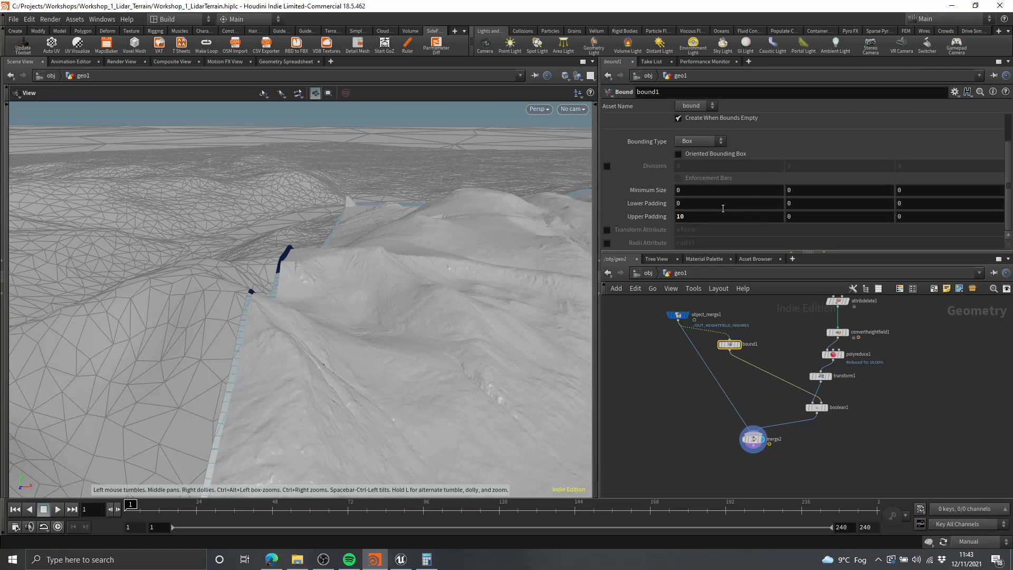
type("10")
- Switch updates back to On Mouse Up and display merge2 to check the gap around the high-res tile
left_click(984, 544)
left_click(985, 522)
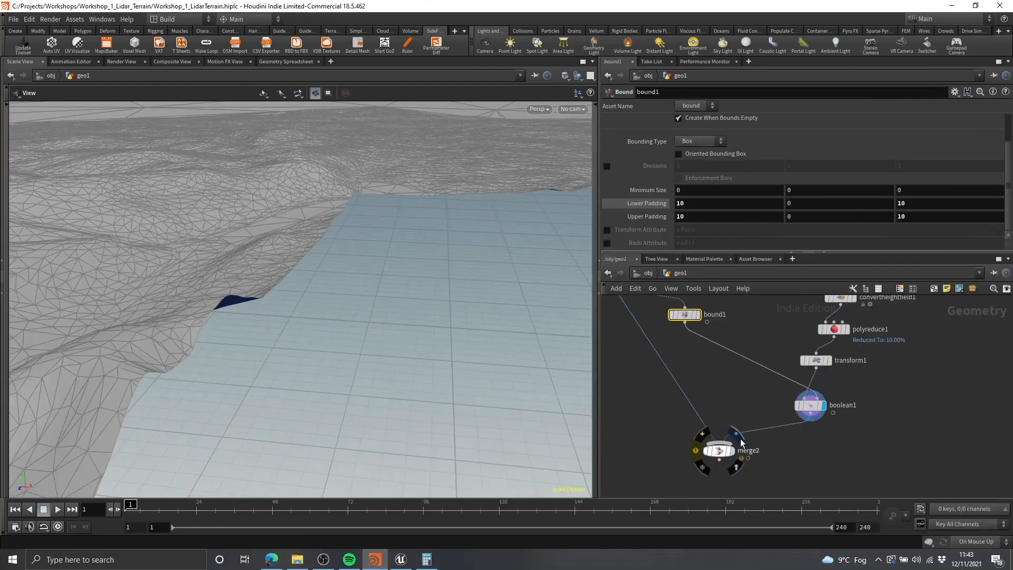
left_click(740, 438)
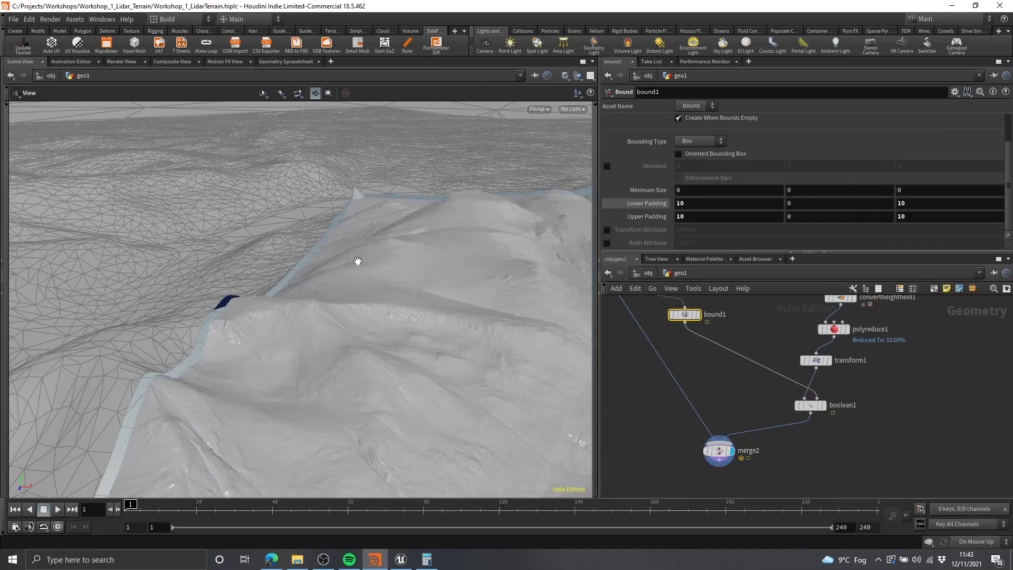
left_click_drag(359, 261, 380, 256)
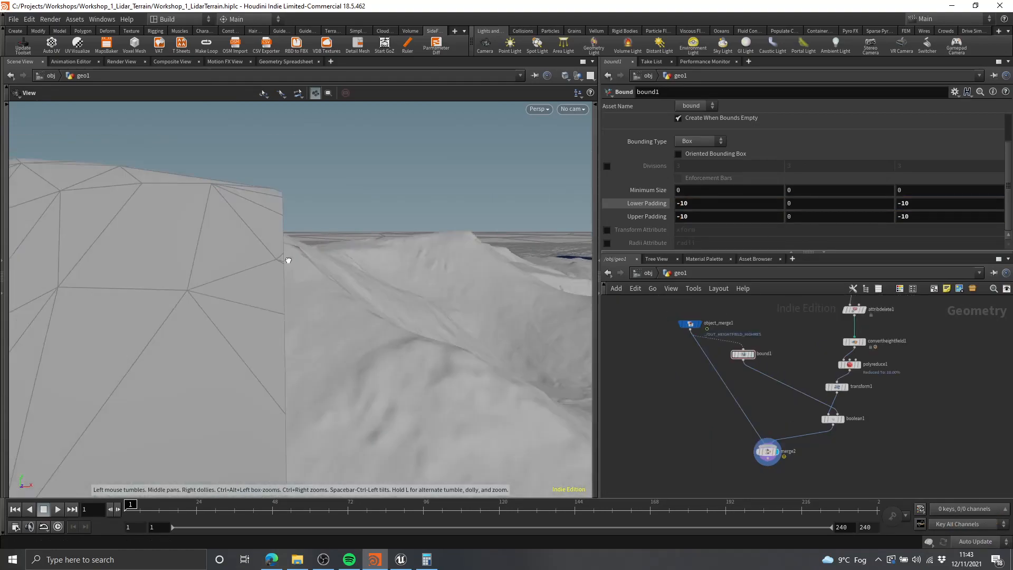
- Examine the overlap between the high-res tile and the surrounding low-res terrain from several angles
left_click_drag(287, 258, 220, 291)
left_click_drag(359, 295, 396, 264)
right_click_drag(396, 264, 403, 285)
left_click_drag(402, 285, 373, 284)
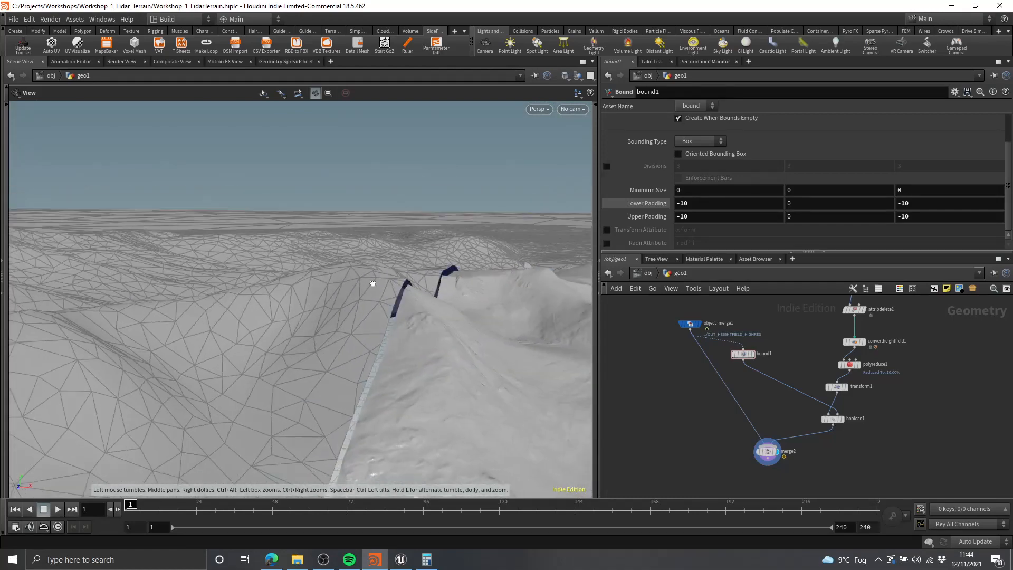
right_click_drag(373, 284, 267, 304)
- Display polyreduce1 and move transform1, boolean1 and merge2 down together to make room in the network
scroll(897, 402, "down", 4)
middle_click_drag(906, 404, 844, 388)
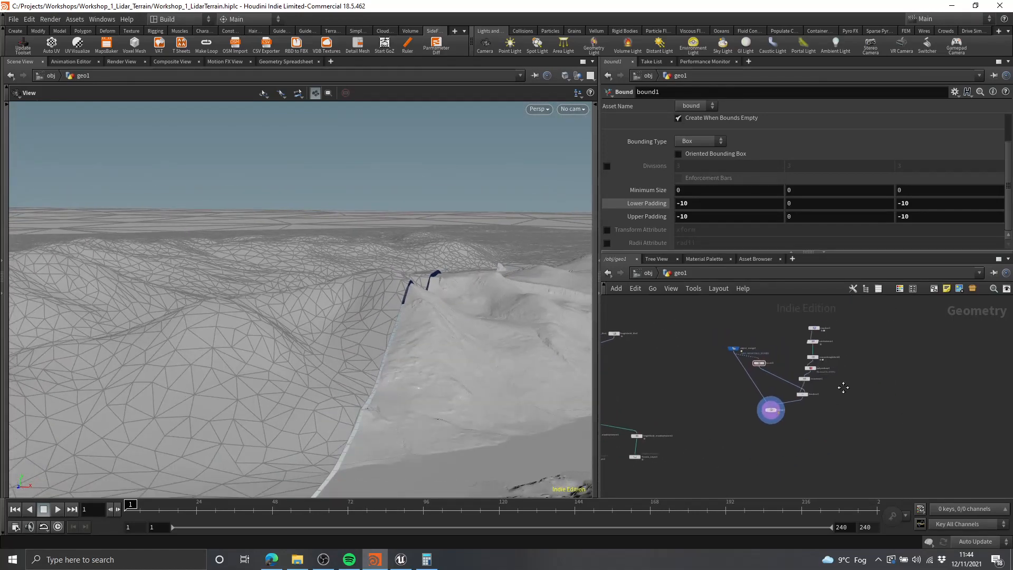
scroll(844, 393, "up", 5)
left_click(829, 403)
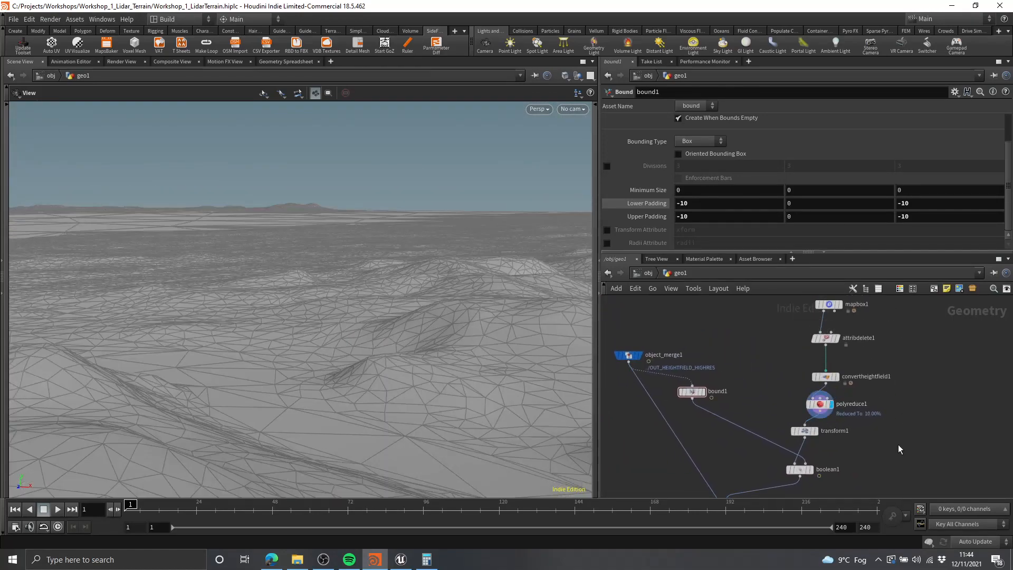
scroll(898, 444, "down", 1)
left_click_drag(743, 362, 745, 355)
scroll(825, 359, "up", 3)
left_click_drag(816, 356, 822, 394)
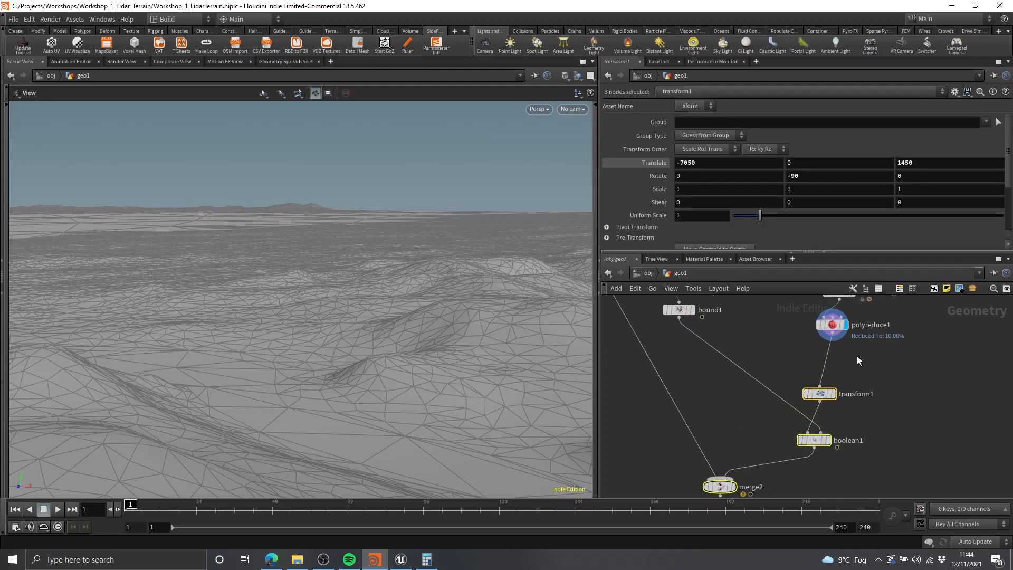
- Add a Ray node between transform1 and boolean1, and display transform1
left_click(857, 356)
middle_click_drag(857, 356, 844, 388)
key("Tab")
type("ray")
key("Return")
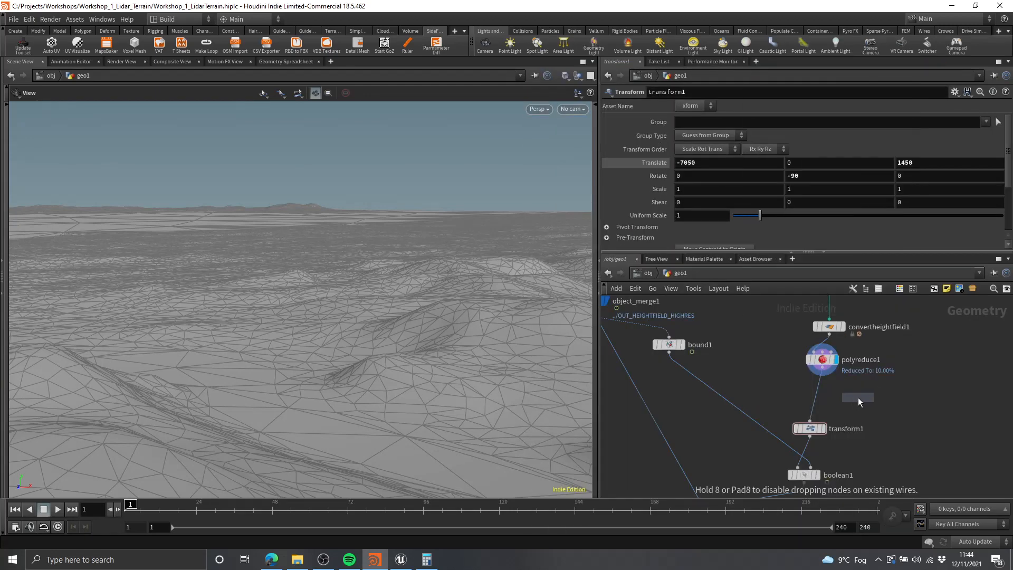
key("Tab")
type("ray")
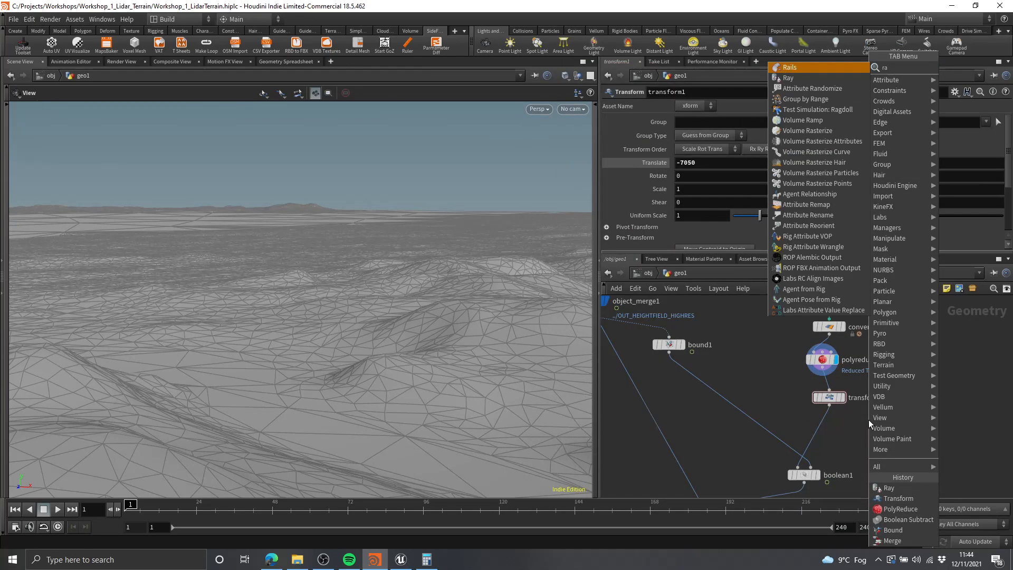
key("Return")
left_click(869, 434)
left_click(842, 399)
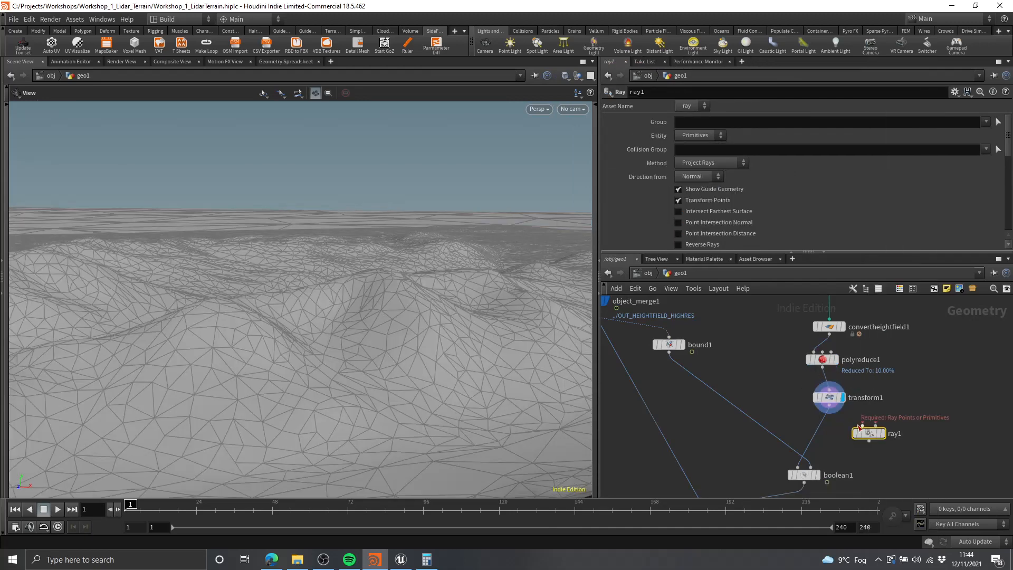
left_click_drag(821, 433, 821, 434)
- Move bound1 closer to boolean1 and connect object_merge1 to the second input of ray1
middle_click_drag(764, 401, 816, 376)
scroll(816, 374, "down", 3)
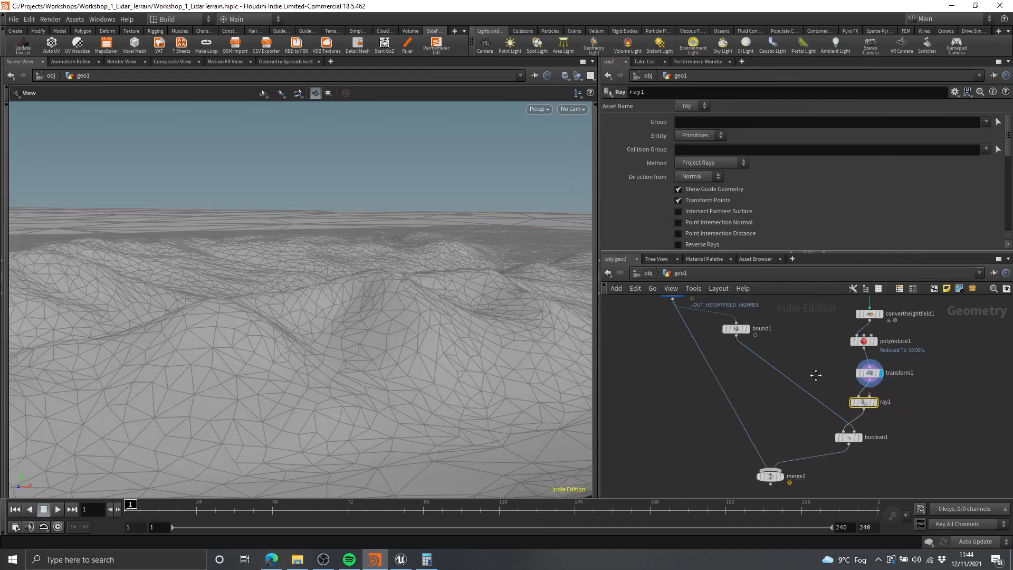
scroll(799, 371, "up", 2)
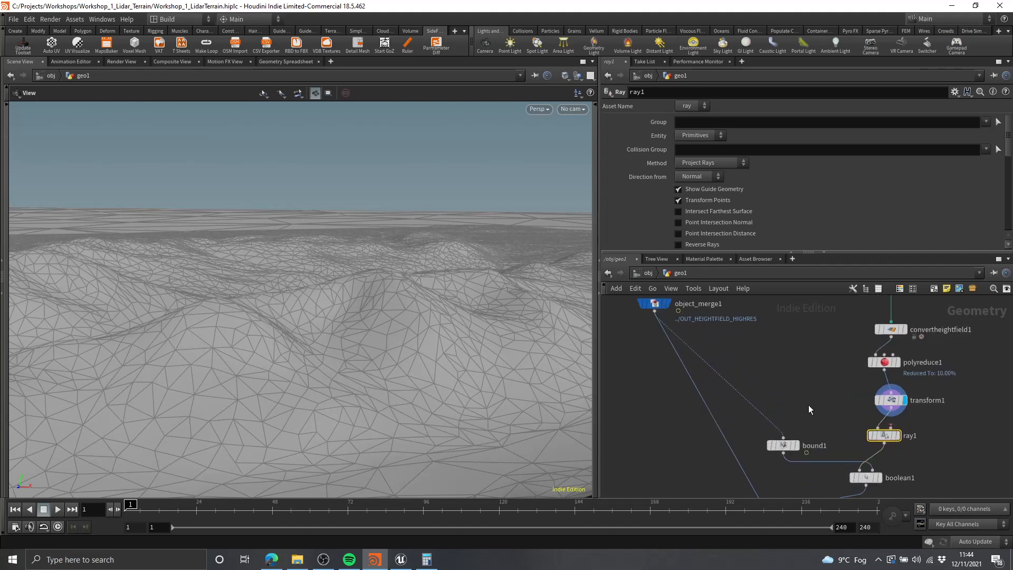
left_click_drag(906, 425, 726, 368)
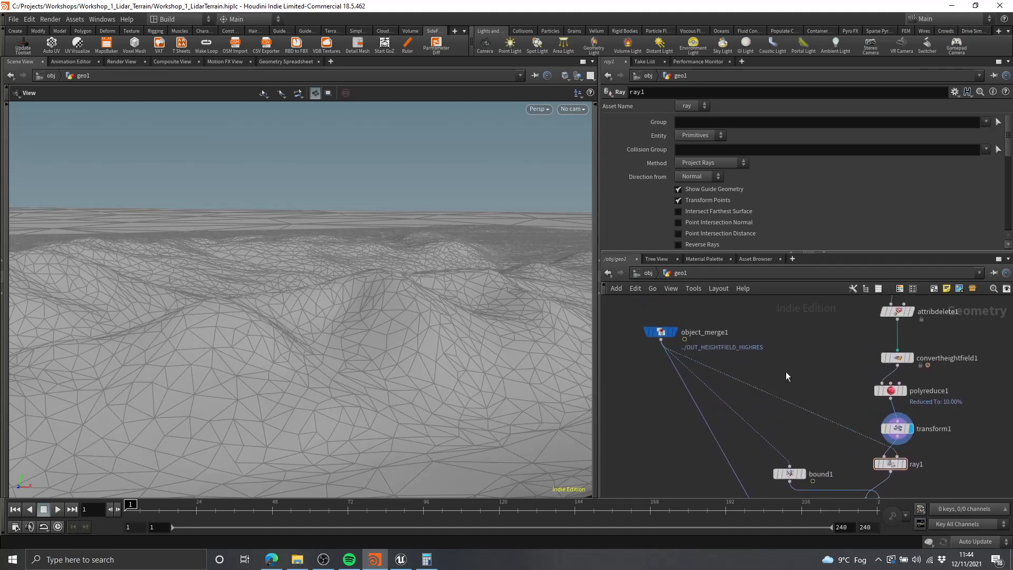
- Display ray1 with bound1 shown as a template, and examine how the terrain is projected
middle_click_drag(786, 376, 727, 317)
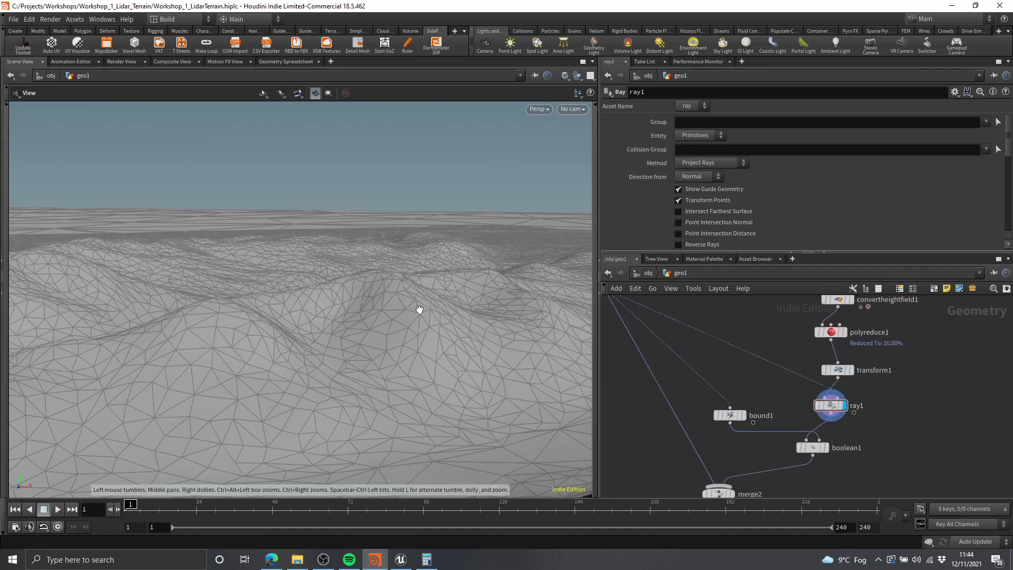
left_click_drag(450, 262, 448, 288)
right_click_drag(448, 288, 411, 390)
left_click_drag(411, 390, 456, 409)
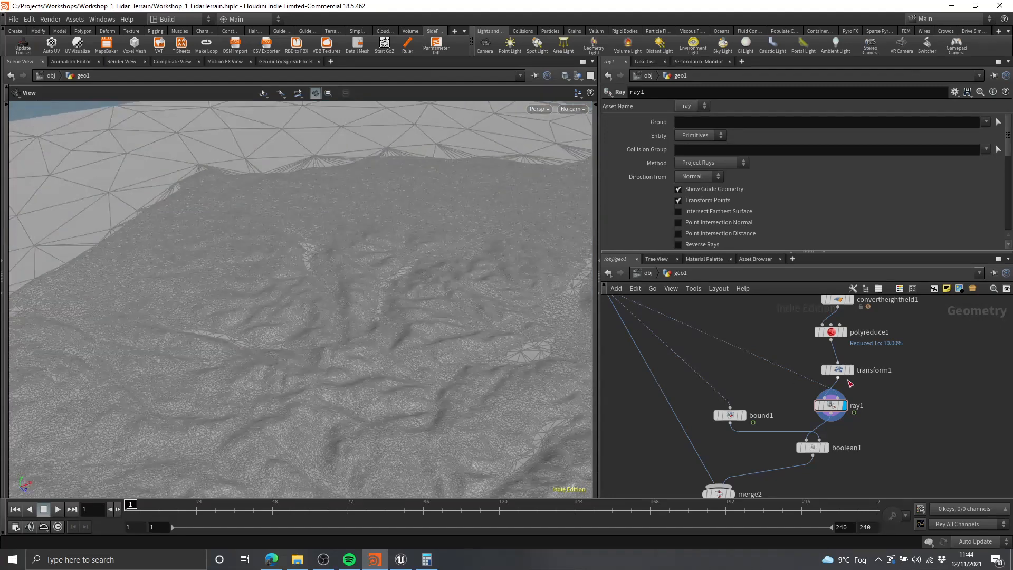
middle_click_drag(703, 352, 817, 440)
middle_click_drag(842, 486, 769, 396)
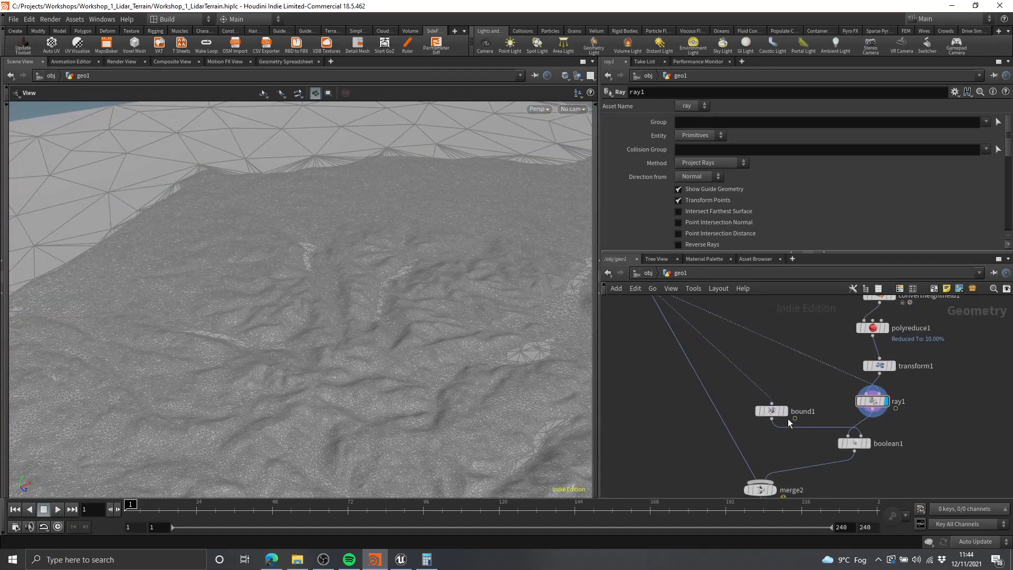
left_click(794, 398)
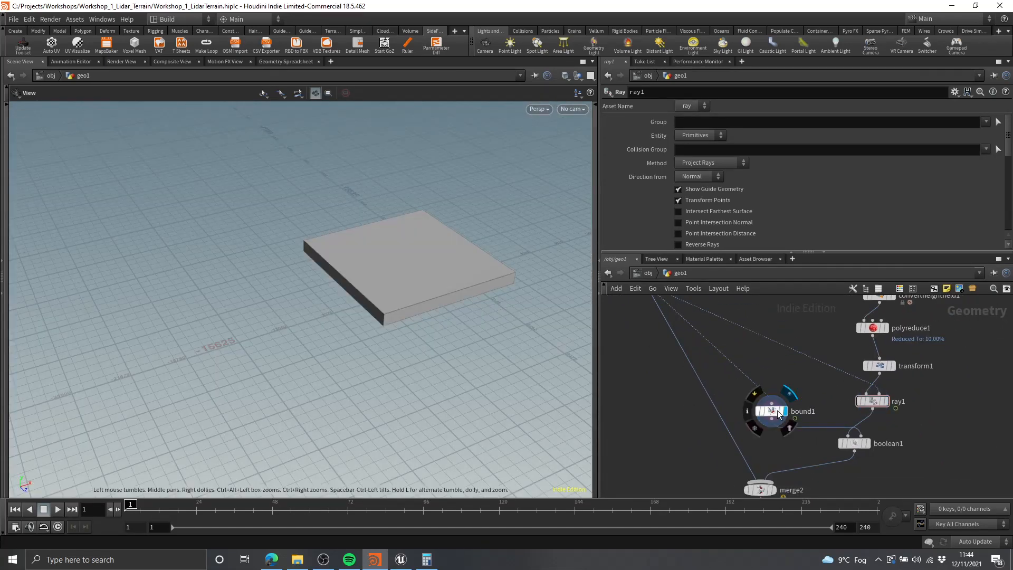
left_click(892, 387)
left_click_drag(432, 288, 405, 286)
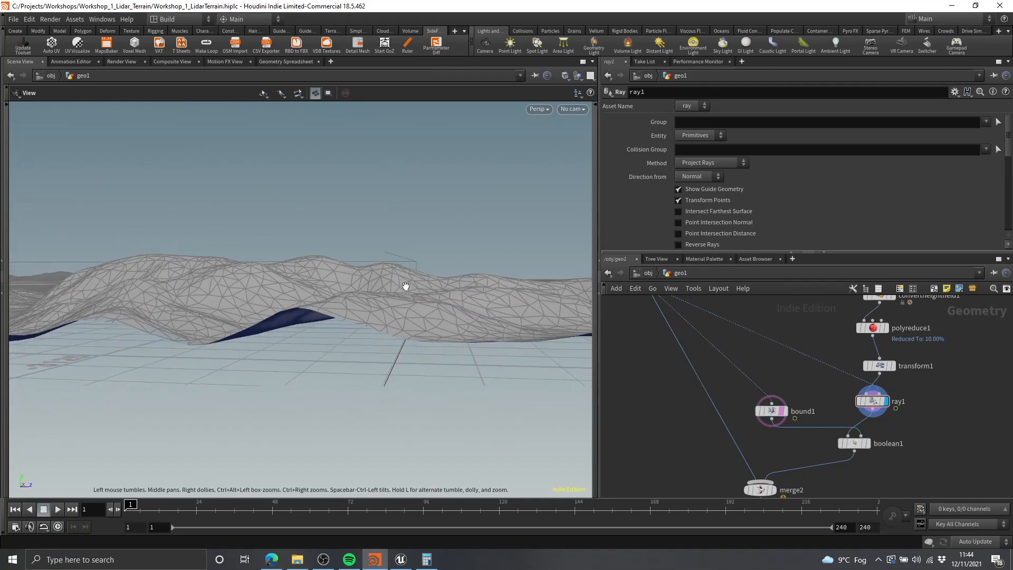
- Set ray1's direction source to Vector, delete the Ray Direction channels and set the direction to 0, 1, 0
left_click(730, 162)
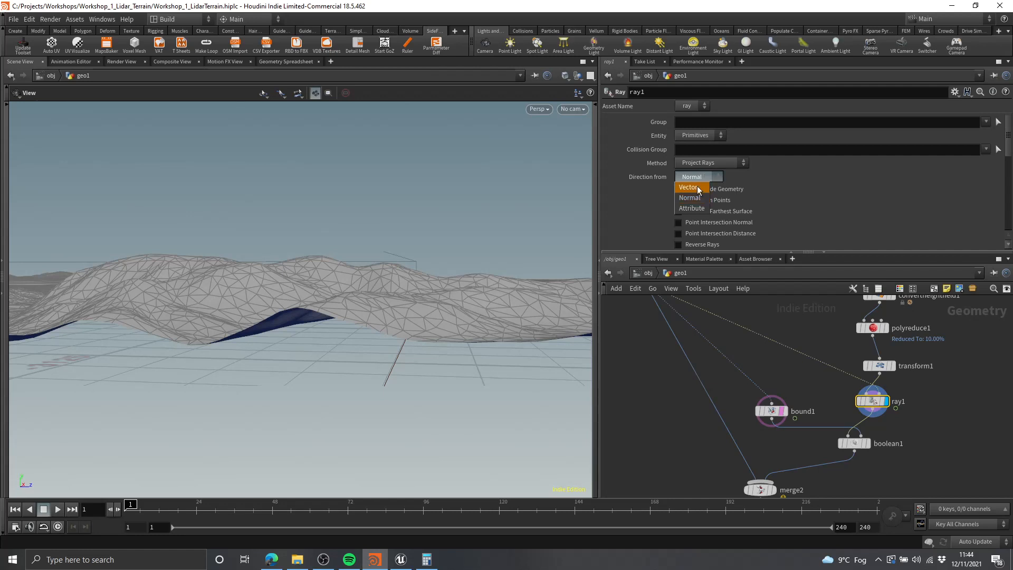
left_click(696, 187)
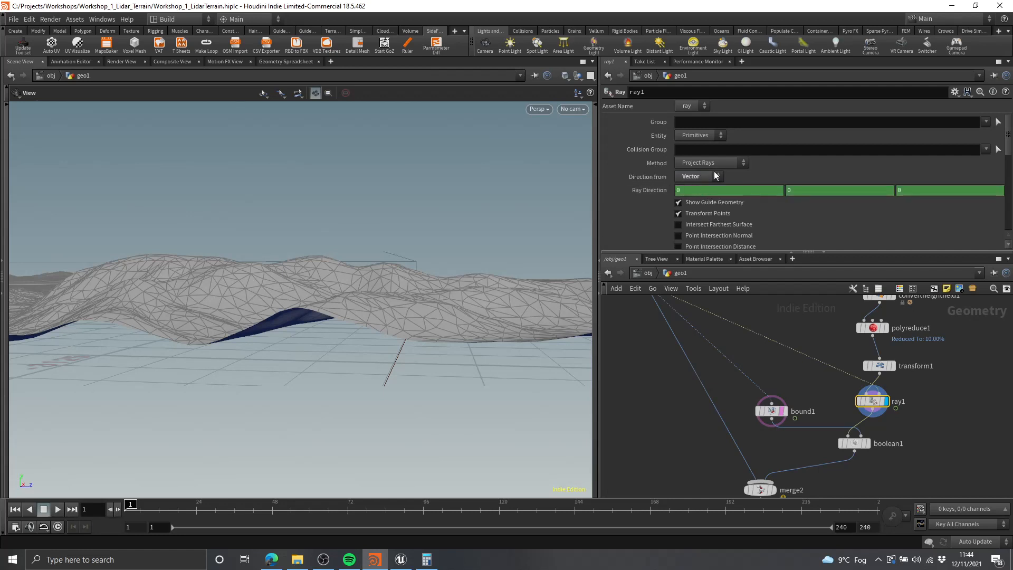
left_click(691, 197)
left_click(696, 187)
right_click(658, 195)
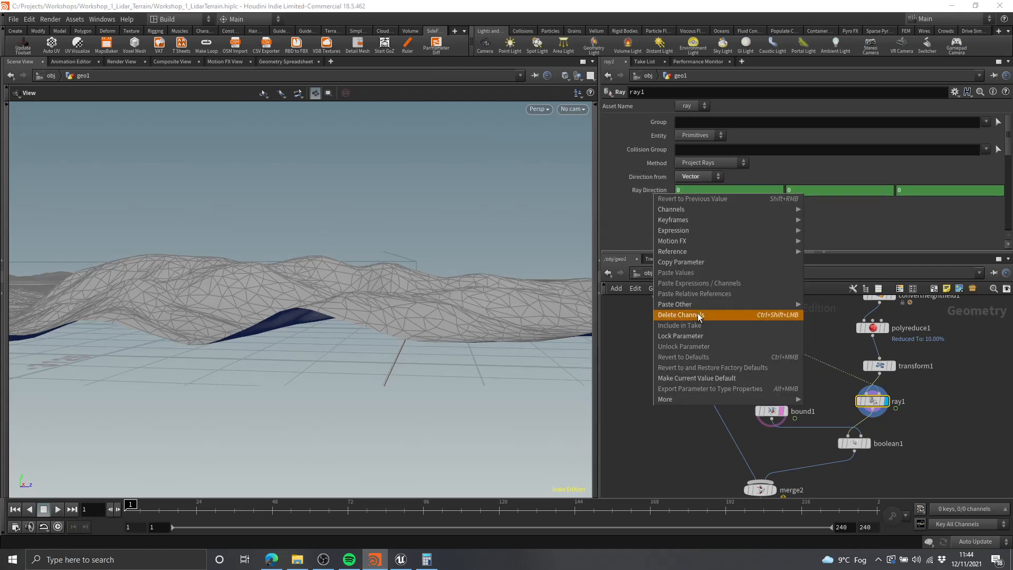
left_click(793, 180)
right_click(644, 191)
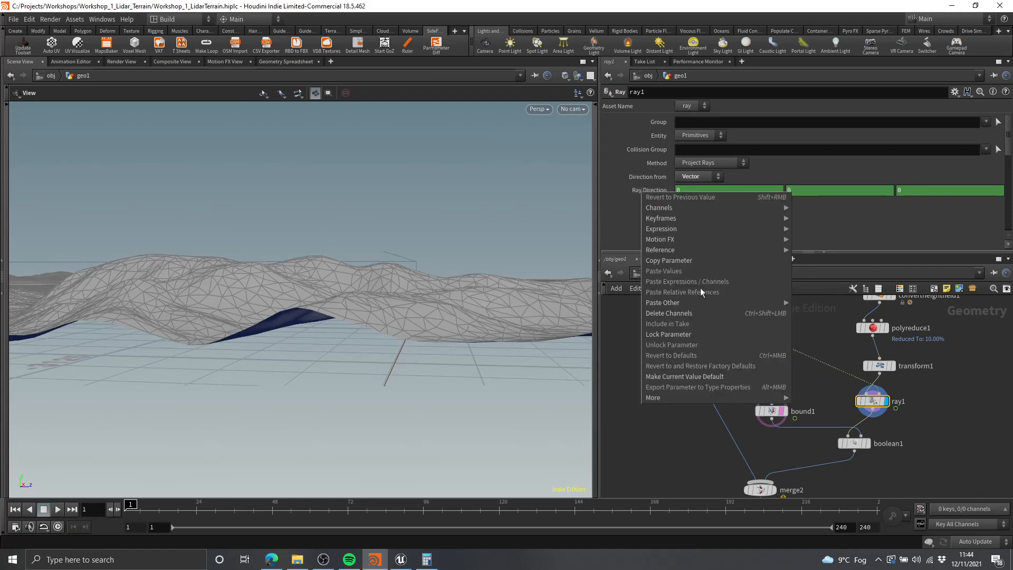
left_click(692, 310)
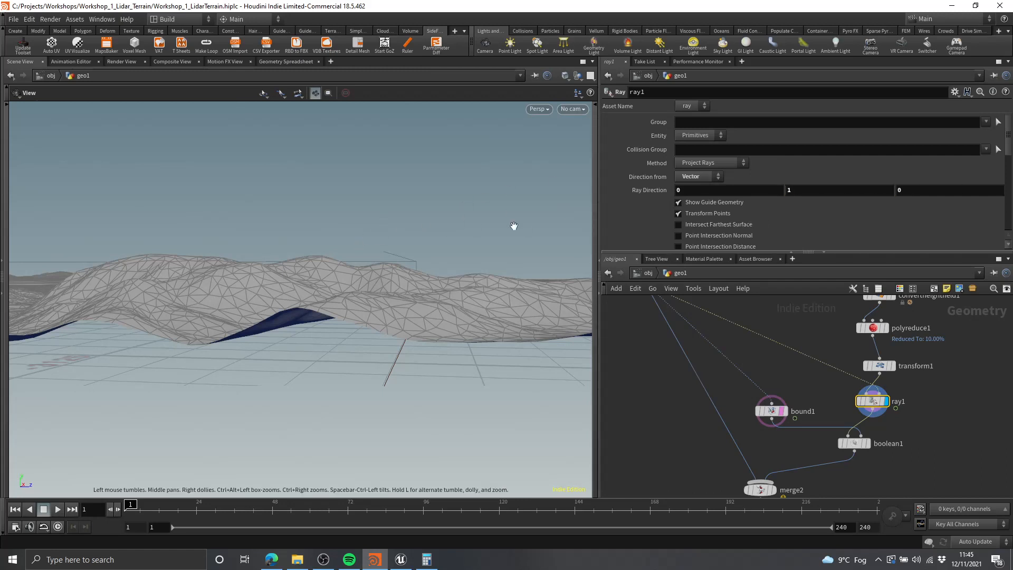
- Enable Reverse Rays on ray1, toggling it to compare the effect on the terrain
left_click_drag(409, 238, 593, 215)
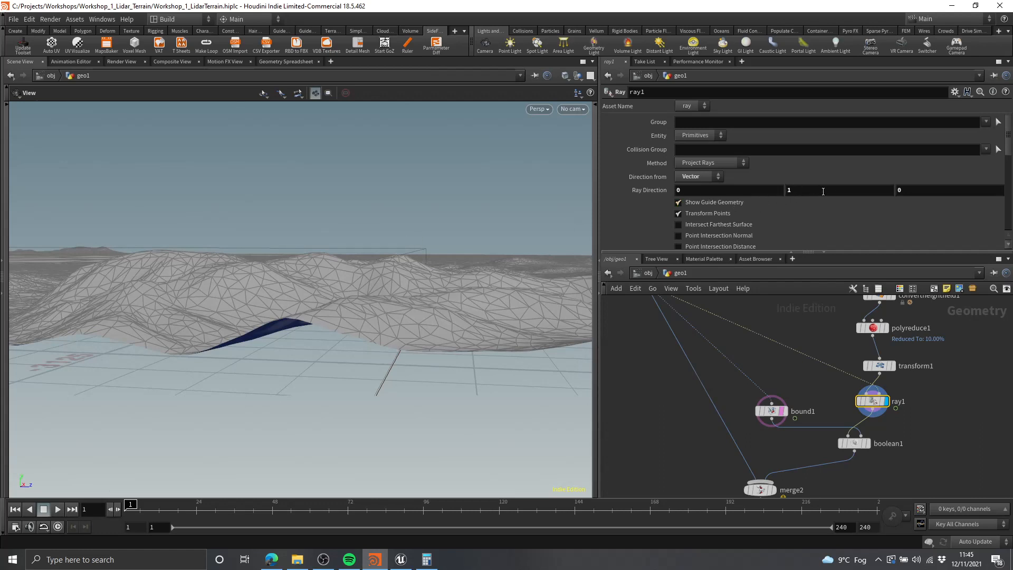
scroll(657, 220, "down", 3)
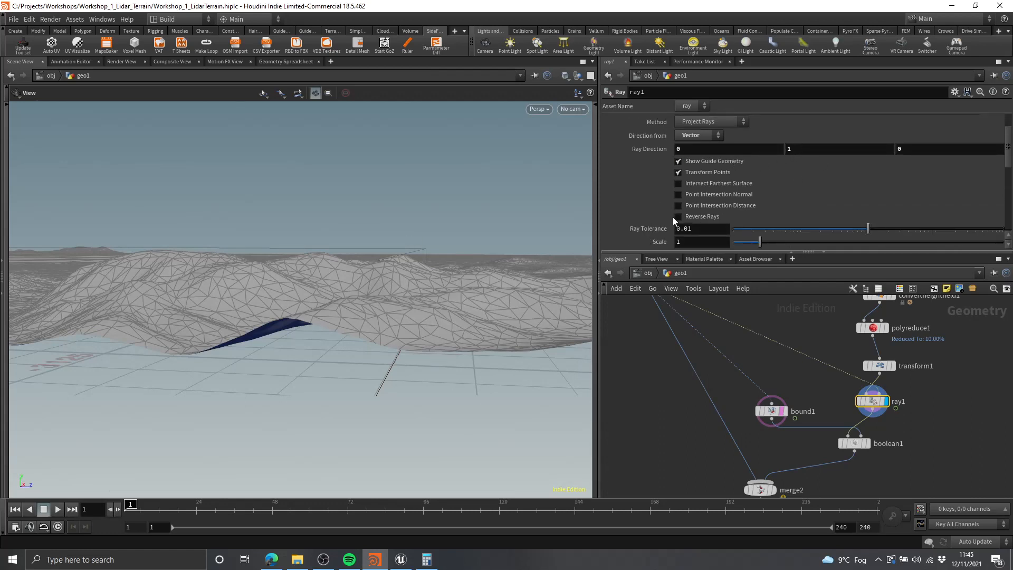
left_click(678, 216)
left_click_drag(373, 231, 510, 244)
left_click(691, 217)
left_click(691, 218)
left_click(691, 218)
left_click(691, 217)
- Display merge2 and check where the projected terrain meets the high-res tile
scroll(805, 385, "down", 3)
middle_click_drag(864, 429, 851, 415)
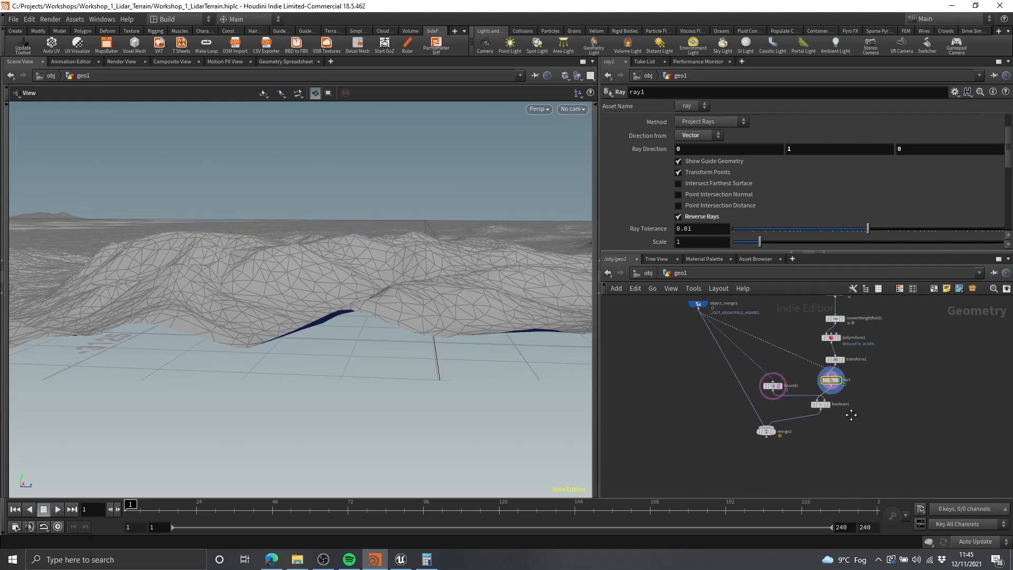
scroll(845, 415, "up", 3)
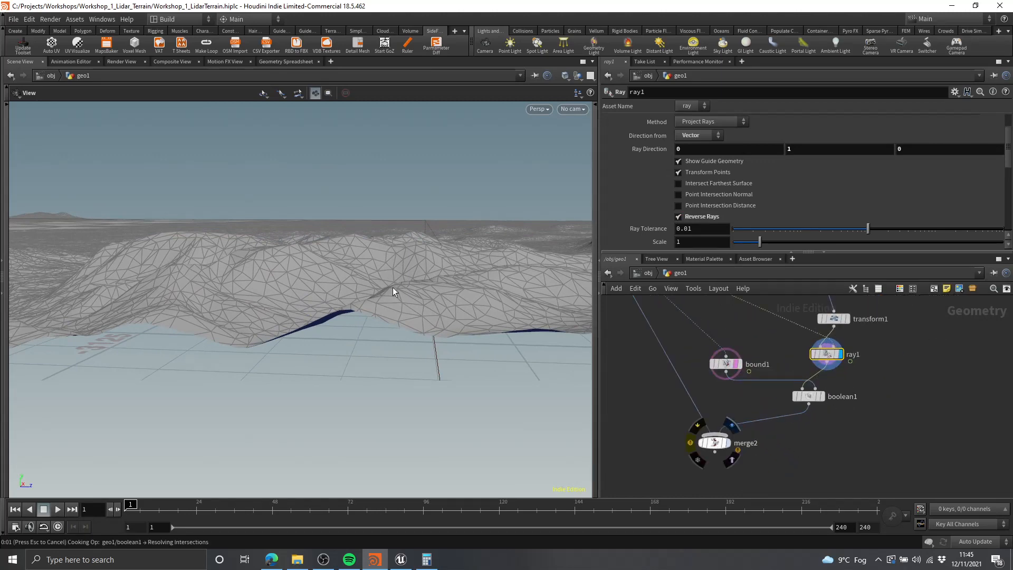
left_click_drag(413, 256, 196, 275)
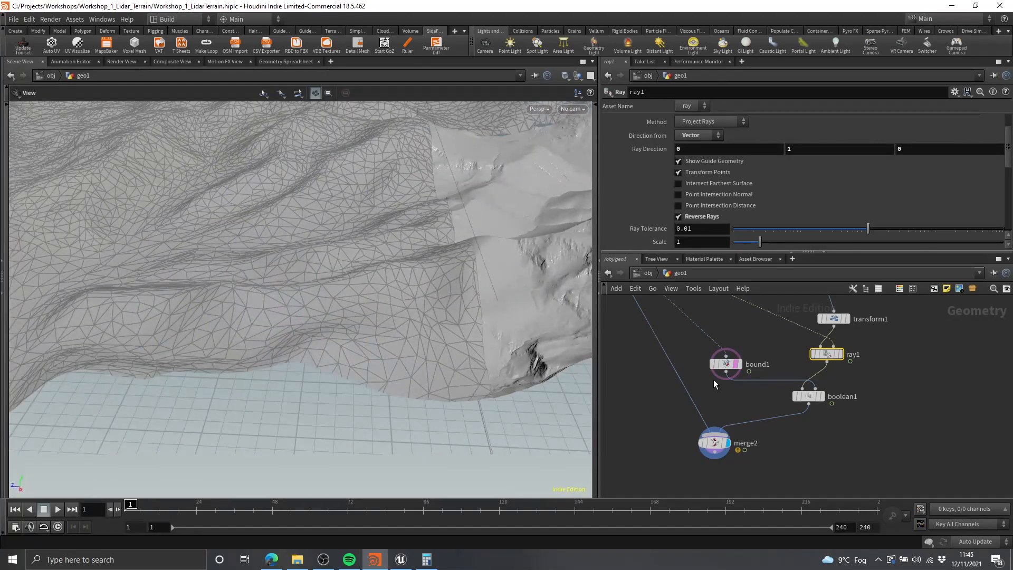
- Display bound1 on its own and frame its box in the view
middle_click_drag(714, 384, 754, 439)
left_click(779, 419)
key("space+g")
left_click_drag(398, 308, 449, 308)
middle_click_drag(830, 462, 818, 400)
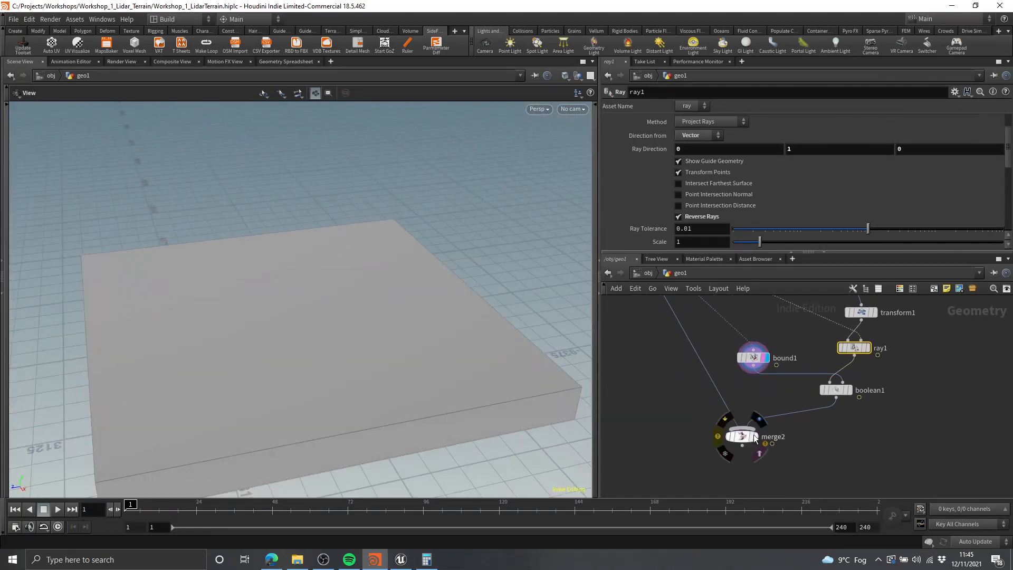
- Redisplay merge2 and examine the seam along the edges of the high-res tile
right_click_drag(367, 290, 332, 303)
middle_click_drag(333, 303, 387, 263)
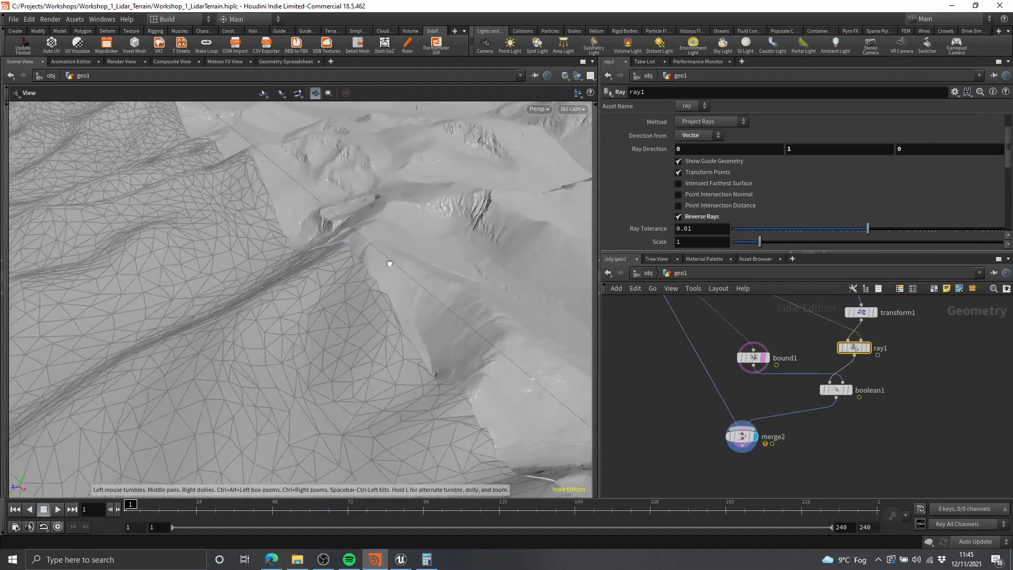
right_click_drag(387, 262, 399, 252)
left_click_drag(398, 252, 170, 328)
right_click_drag(170, 328, 211, 312)
left_click_drag(211, 311, 301, 304)
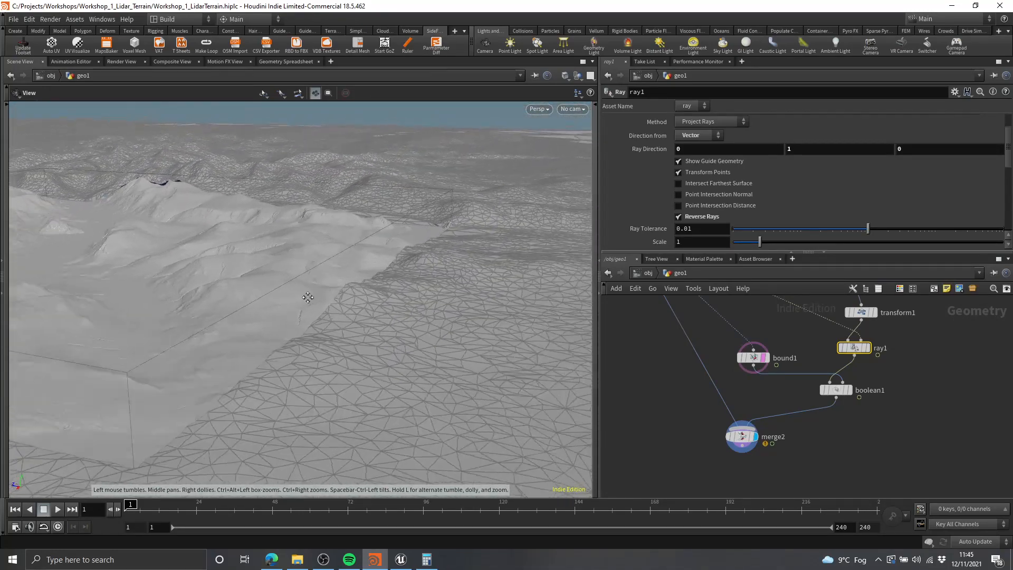
right_click_drag(301, 303, 439, 298)
left_click_drag(439, 299, 406, 328)
scroll(850, 369, "down", 5)
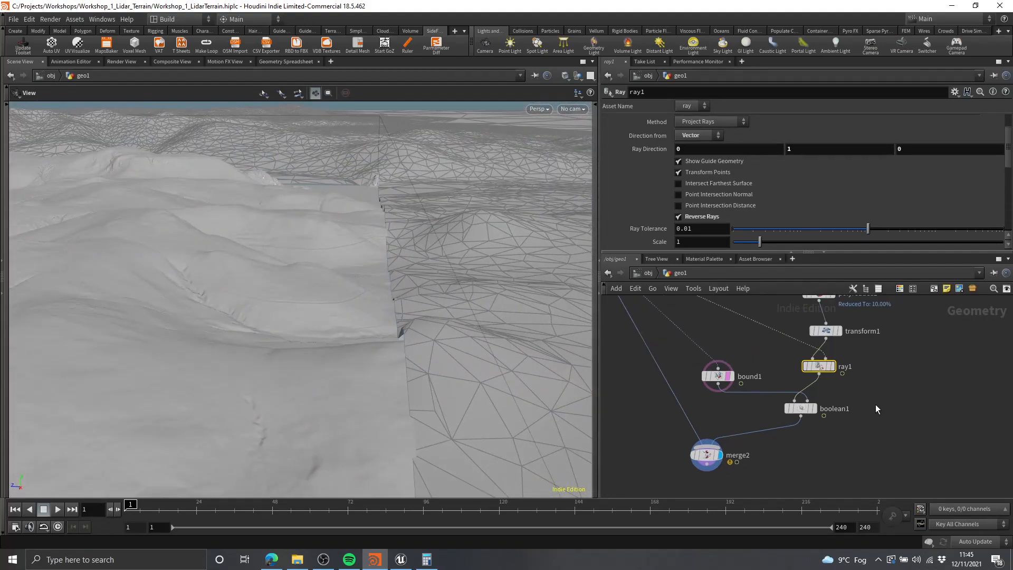
scroll(887, 392, "down", 4)
middle_click_drag(780, 408, 718, 382)
scroll(763, 379, "up", 5)
scroll(717, 382, "down", 3)
middle_click_drag(783, 386, 661, 397)
scroll(875, 402, "up", 2)
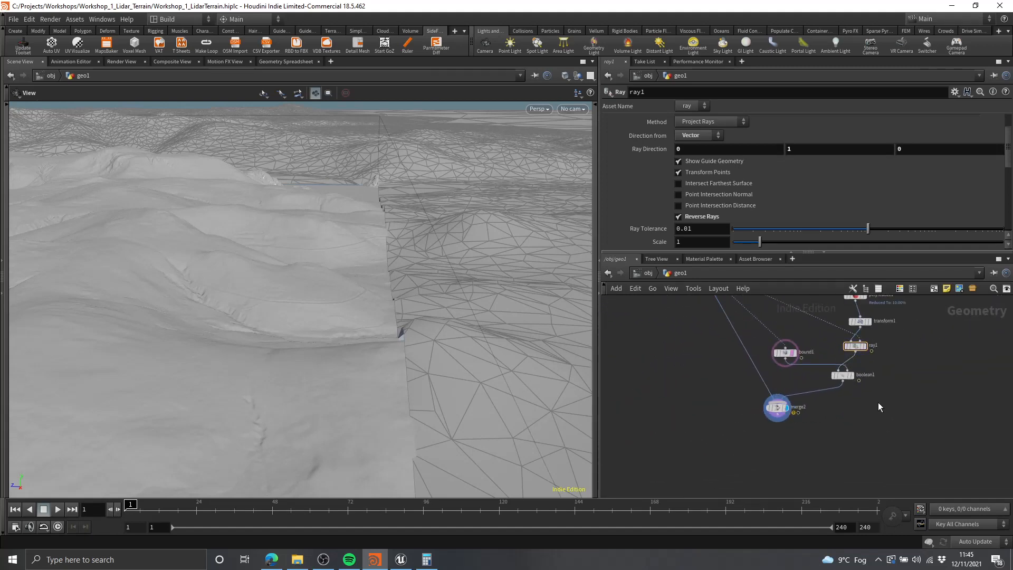
- Add a null node beside boolean1 in the network
key("Tab")
type("null")
key("Return")
left_click(861, 400)
scroll(849, 388, "up", 4)
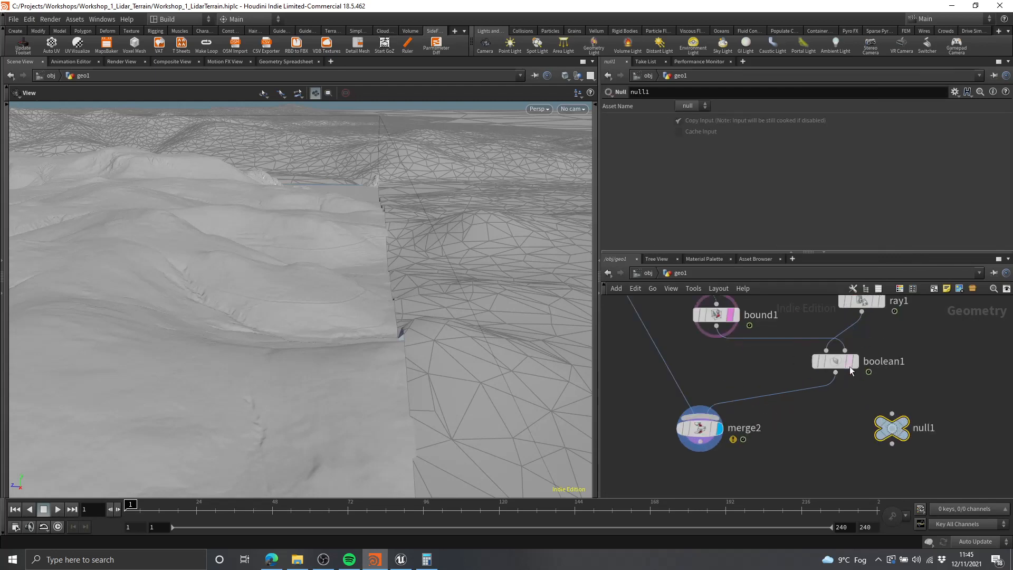
middle_click_drag(866, 354, 838, 378)
- Display ray1, then move boolean1 and null1 to make room beneath it
left_click(820, 341)
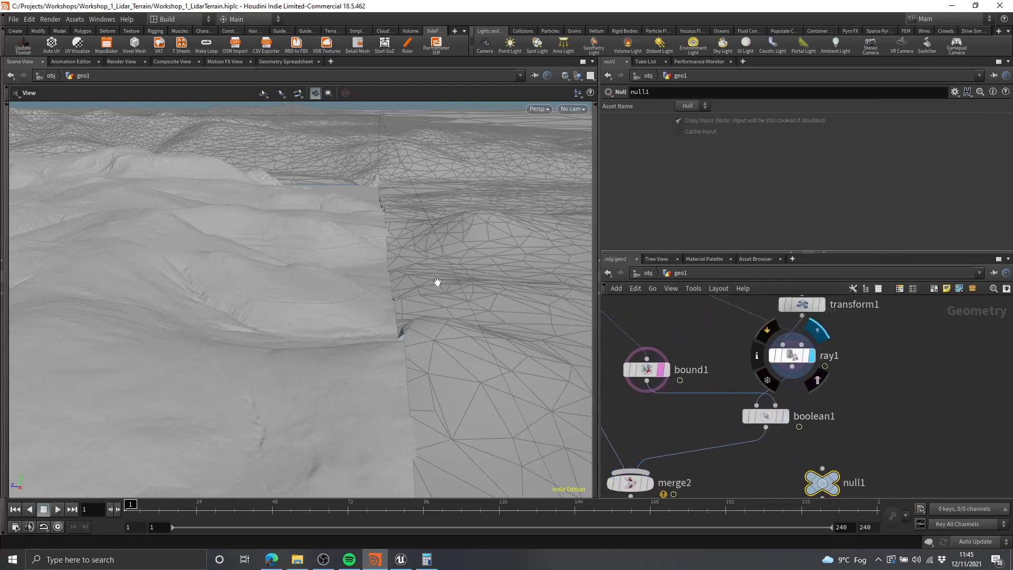
scroll(344, 285, "down", 10)
left_click_drag(344, 285, 346, 309)
middle_click_drag(884, 389, 862, 335)
scroll(815, 401, "up", 2)
left_click_drag(799, 429, 894, 330)
scroll(893, 341, "down", 1)
middle_click_drag(855, 351, 859, 385)
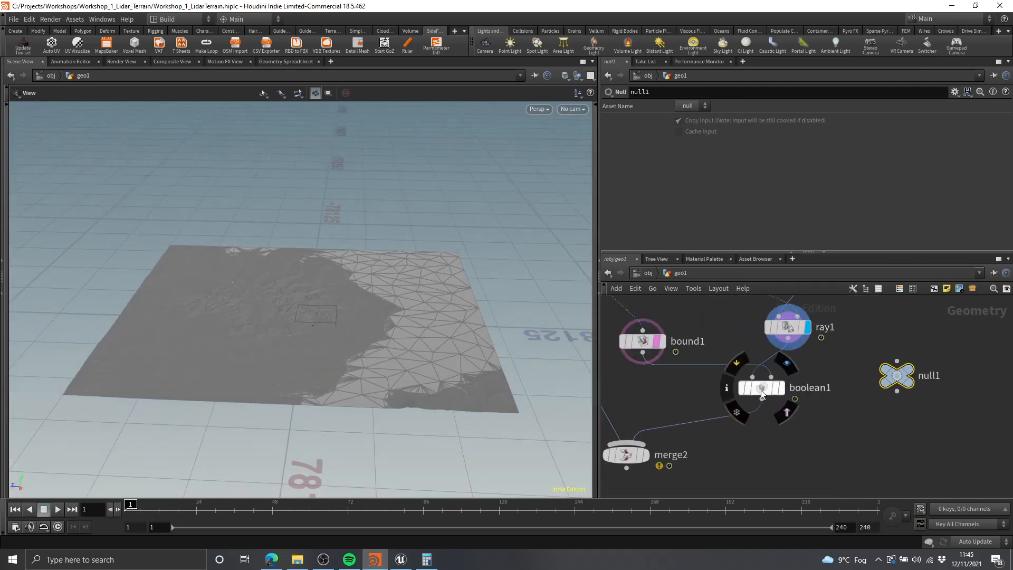
left_click_drag(761, 386, 748, 424)
middle_click_drag(821, 384, 814, 405)
scroll(886, 409, "up", 1)
left_click_drag(890, 412, 841, 439)
- Check the name and styling of the high-res output null below filecache2
scroll(798, 388, "down", 6)
middle_click_drag(693, 404, 932, 400)
scroll(931, 400, "down", 4)
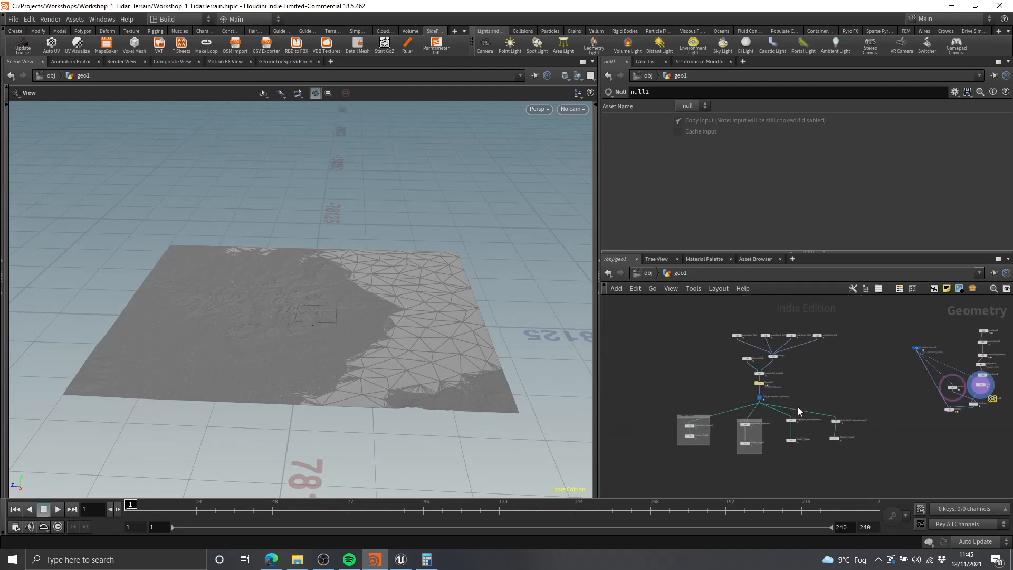
scroll(786, 407, "up", 8)
left_click(726, 379)
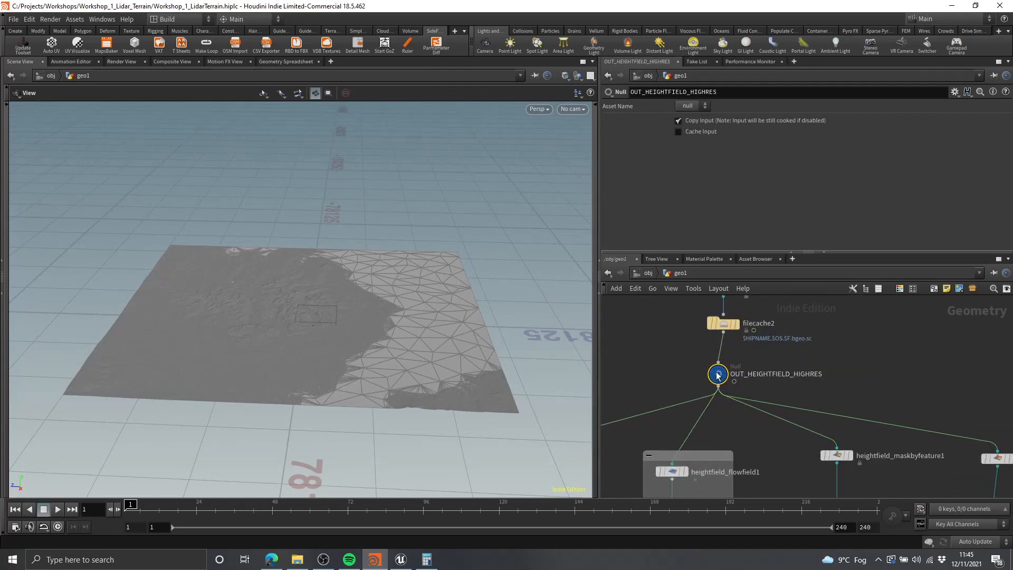
scroll(769, 373, "down", 3)
scroll(885, 378, "up", 6)
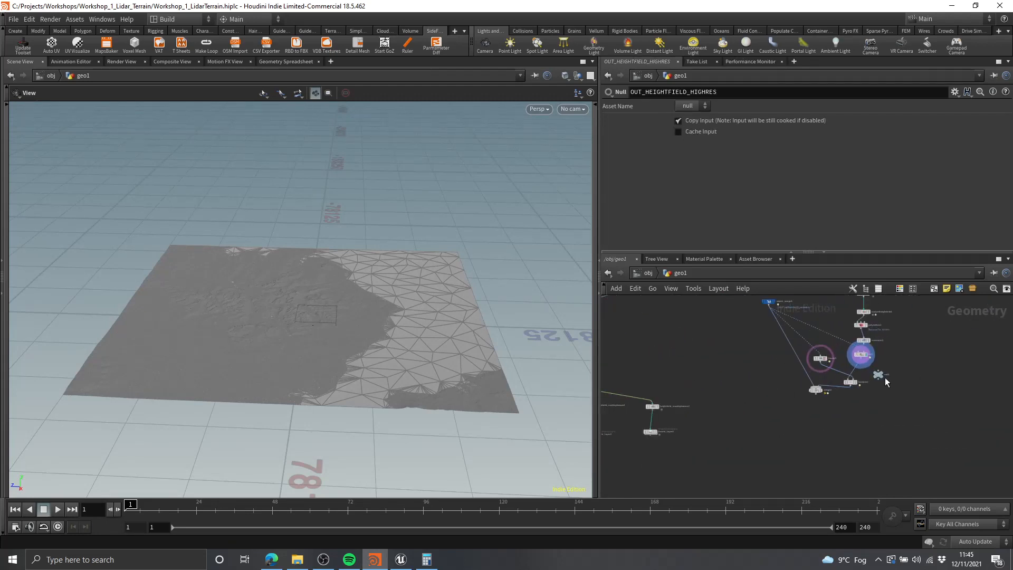
- Connect ray1's output to the input of null1
left_click_drag(793, 395, 824, 400)
middle_click_drag(769, 354, 786, 379)
scroll(786, 379, "down", 1)
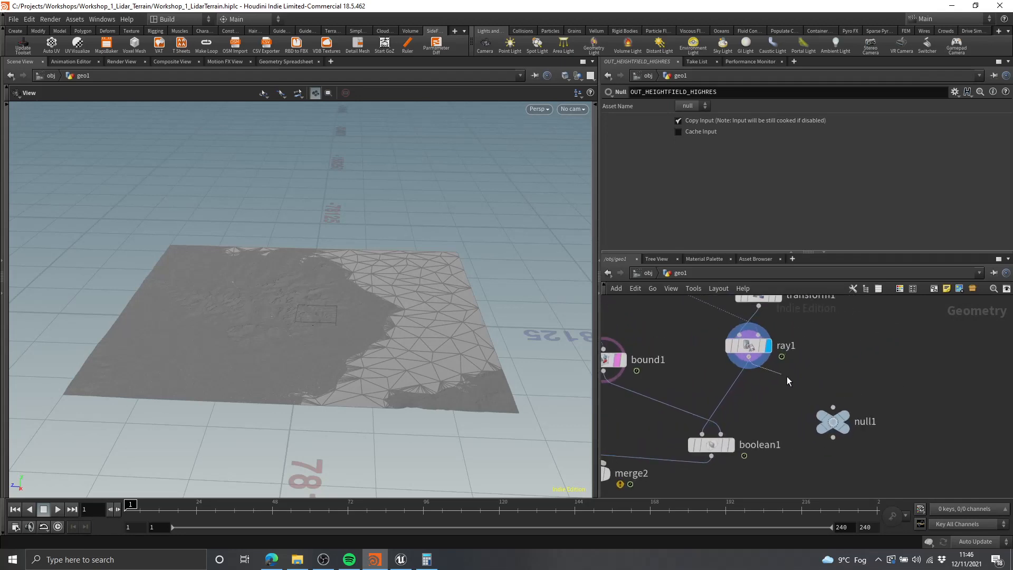
left_click(833, 400)
middle_click_drag(945, 379, 856, 351)
left_click_drag(856, 351, 835, 364)
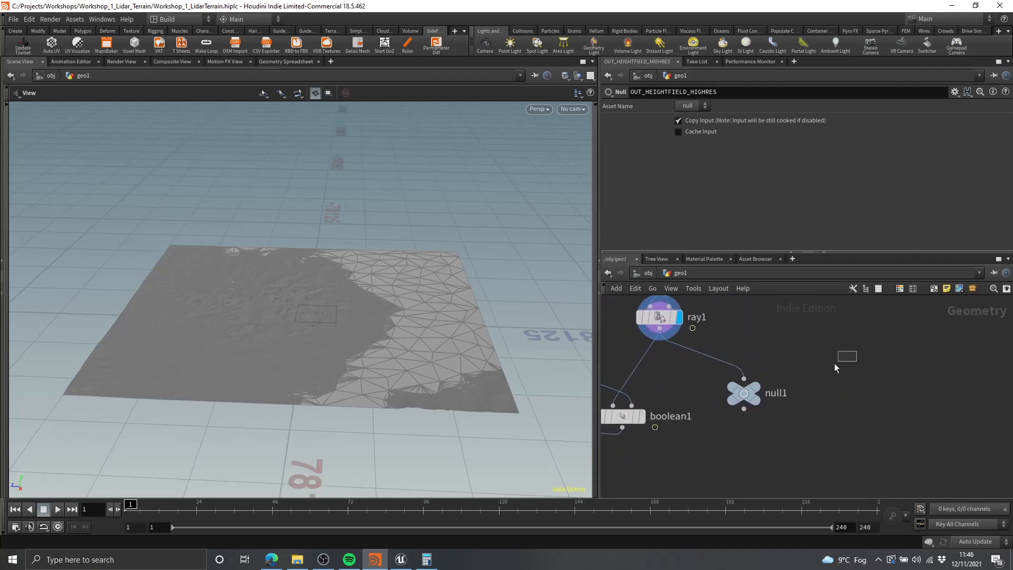
- Give null1 a circle shape and red colour, and rename it OUT_HEIGHTFIELD_LOWRES
key("z")
left_click(1001, 440)
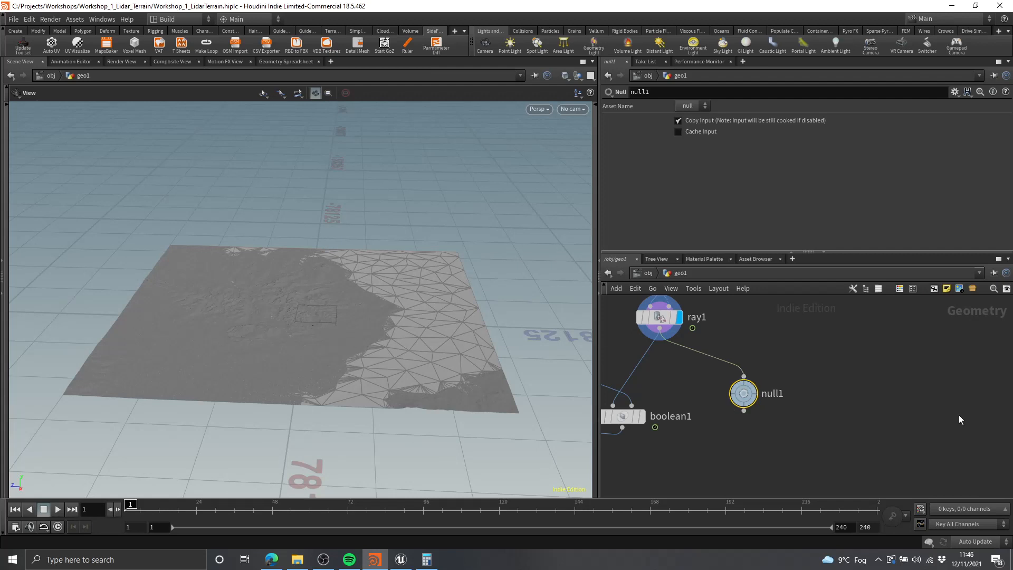
key("c")
left_click(940, 426)
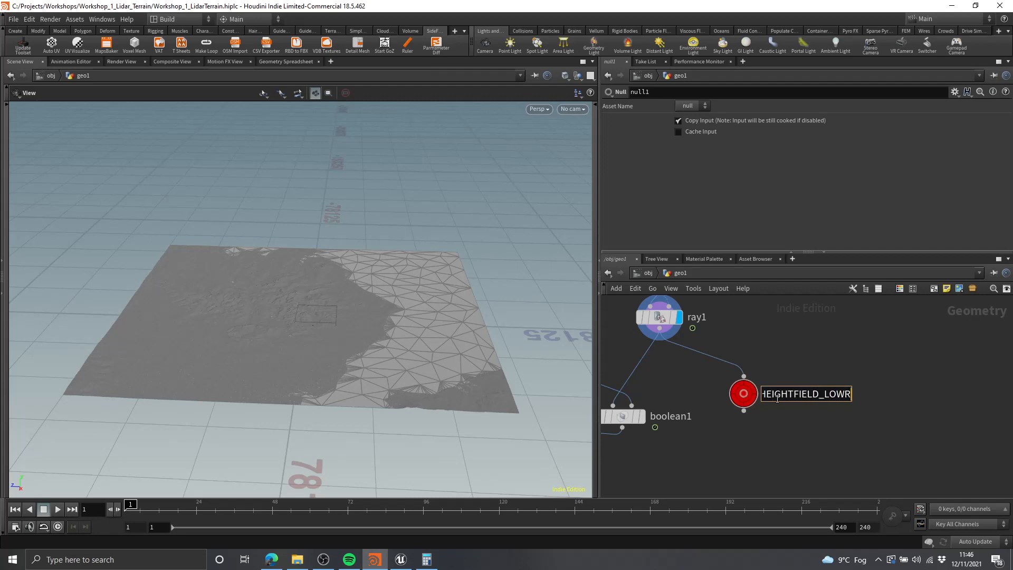
key("Return")
- Add an Object Merge node beside OUT_HEIGHTFIELD_LOWRES and colour it red
scroll(857, 440, "down", 3)
middle_click_drag(856, 439, 762, 419)
key("Tab")
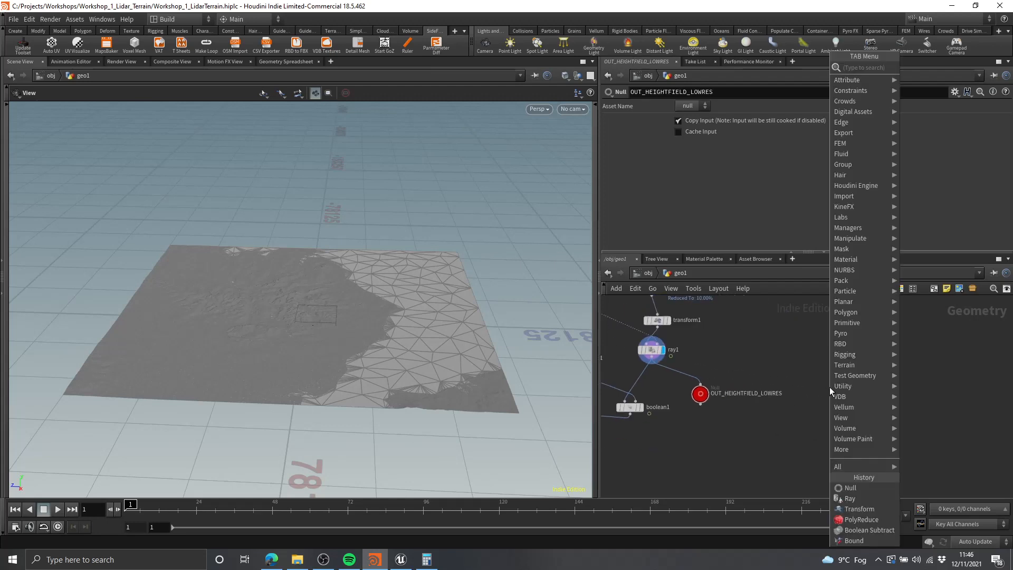
type("objet")
key("Return")
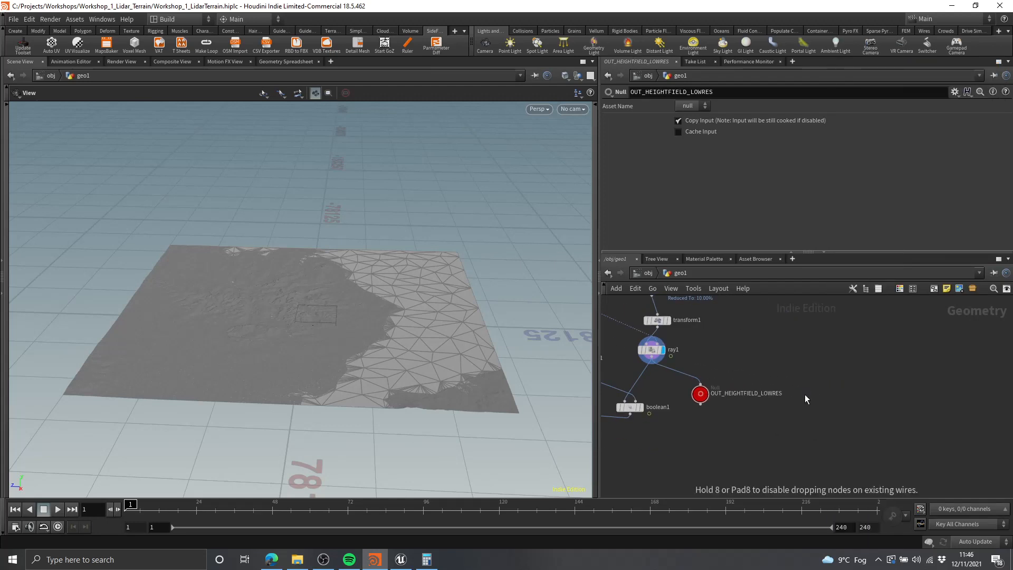
left_click(807, 395)
scroll(823, 399, "up", 3)
key("c")
left_click(941, 427)
key("c")
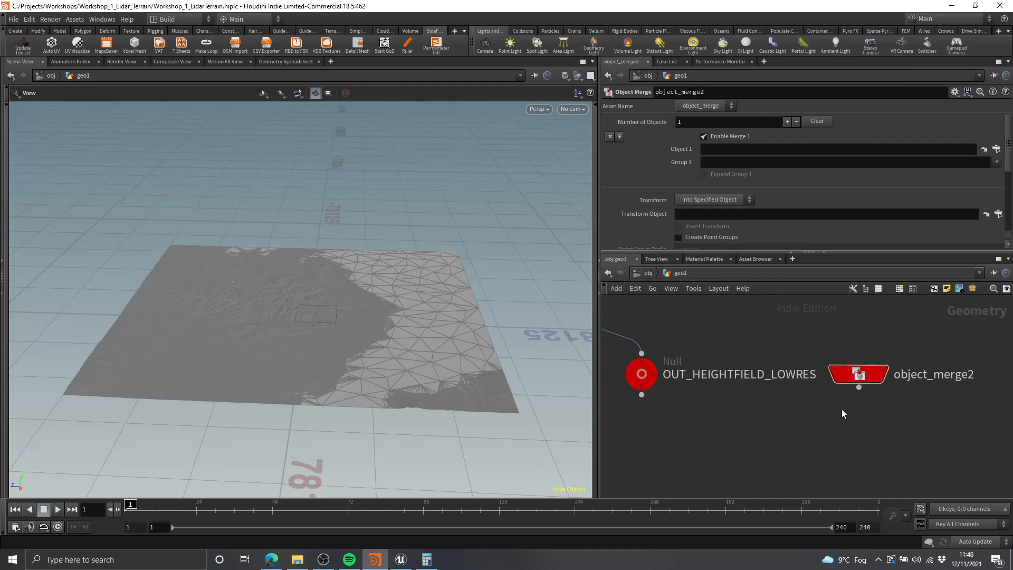
- Set Object 1 of object_merge2 to ../OUT_HEIGHTFIELD_LOWRES and display the node
middle_click_drag(842, 411, 897, 409)
left_click_drag(956, 420, 914, 341)
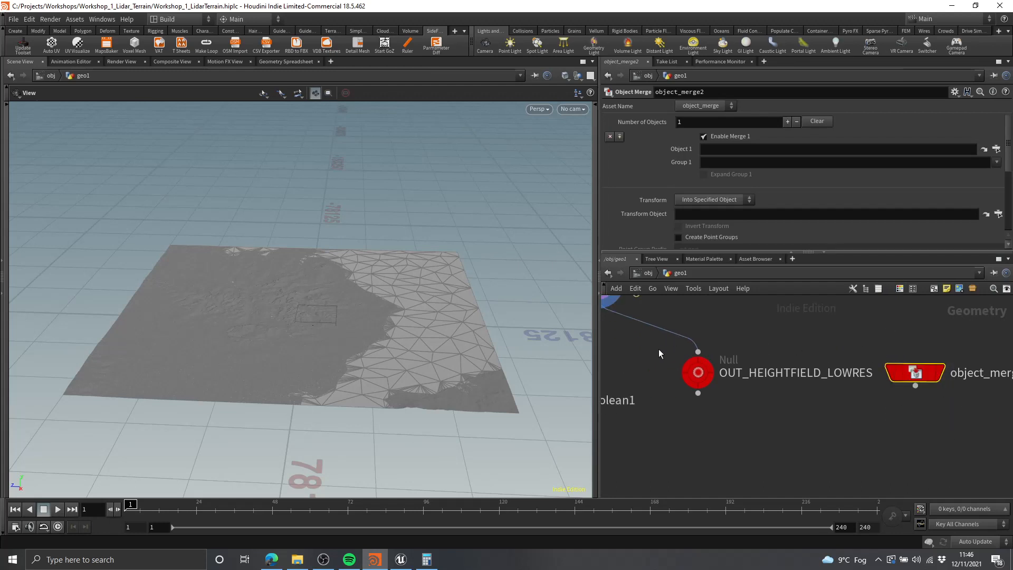
left_click_drag(698, 370, 721, 268)
left_click_drag(717, 152, 717, 150)
scroll(854, 378, "down", 2)
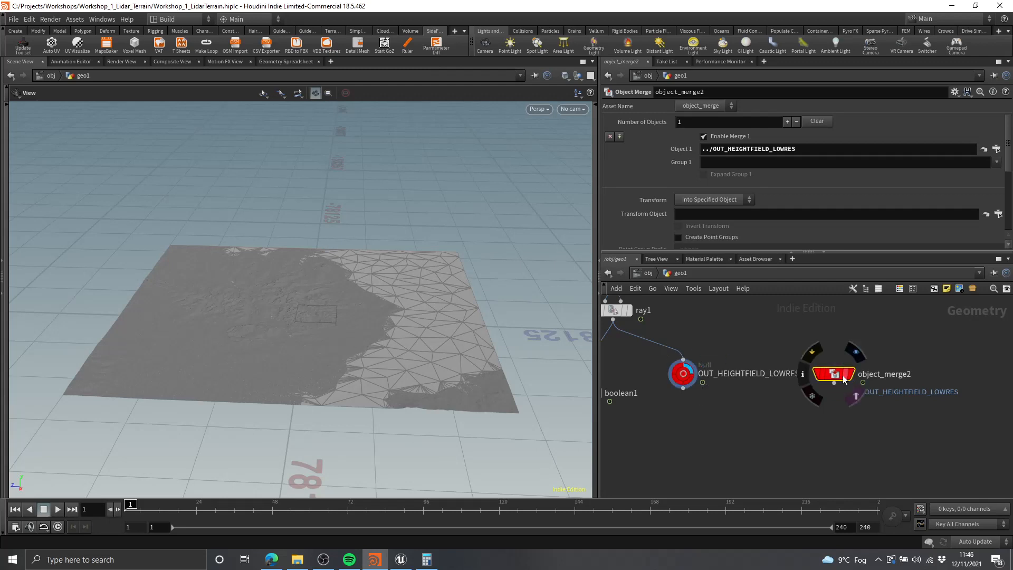
- Try dependency links for all nodes, then set them to show for selected nodes only
left_click(687, 286)
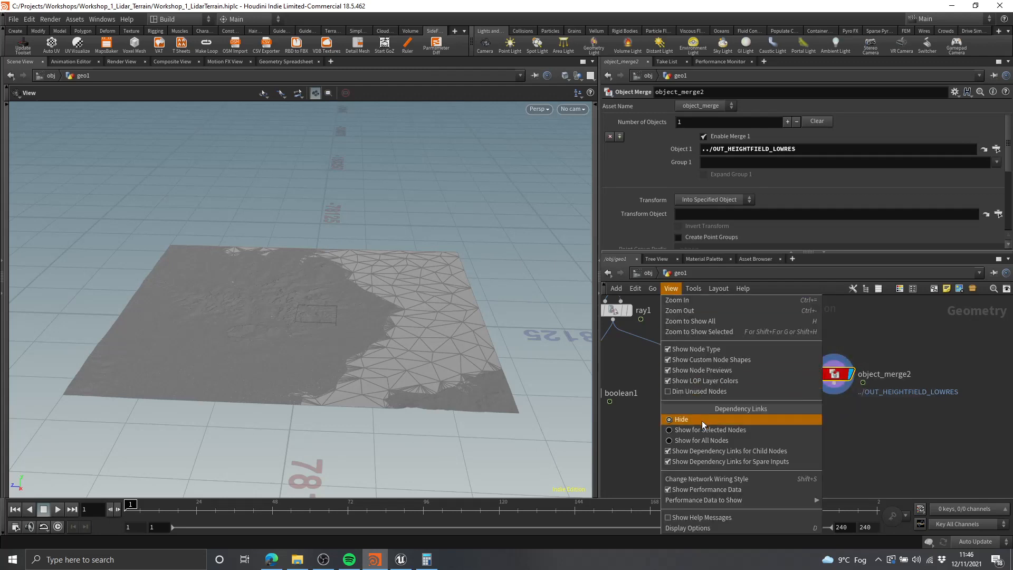
left_click(696, 438)
mouse_move(842, 386)
left_mouse_down()
mouse_move(785, 450)
mouse_move(855, 375)
left_mouse_up()
left_click(675, 290)
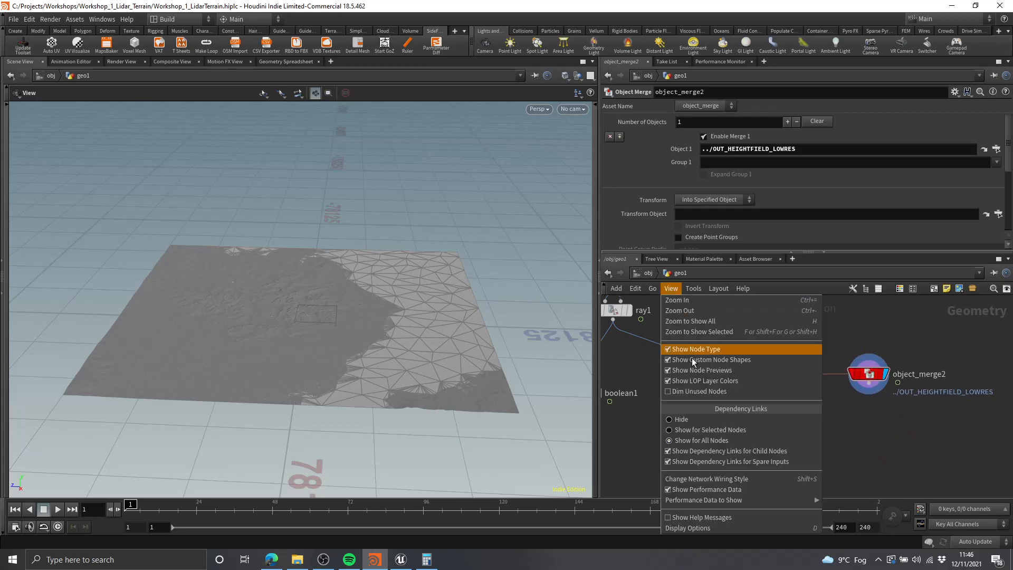
left_click(693, 428)
- Move object_merge2 across the network to sit beside filecache2 and OUT_HEIGHTFIELD_HIGHRES
middle_click_drag(932, 406, 970, 419)
scroll(972, 408, "up", 3)
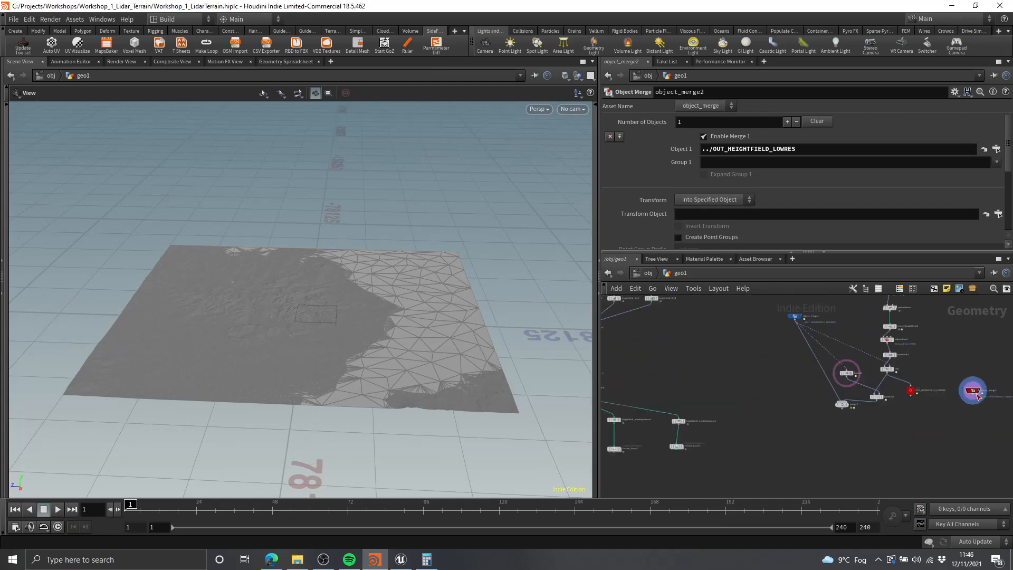
middle_click_drag(690, 378, 868, 406)
scroll(791, 405, "up", 4)
middle_click_drag(947, 431, 918, 394)
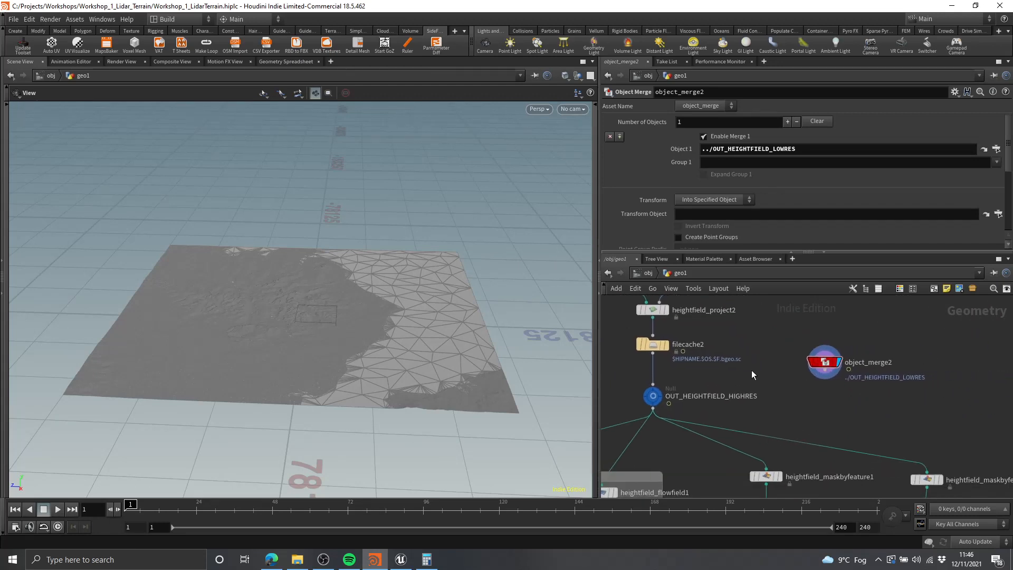
- Select OUT_HEIGHTFIELD_HIGHRES with all its downstream nodes and move them down to open space below filecache2
scroll(751, 369, "down", 5)
middle_click_drag(779, 398, 854, 374)
scroll(853, 375, "down", 3)
left_click_drag(921, 441, 747, 377)
scroll(820, 365, "up", 5)
left_click(826, 368, "shift")
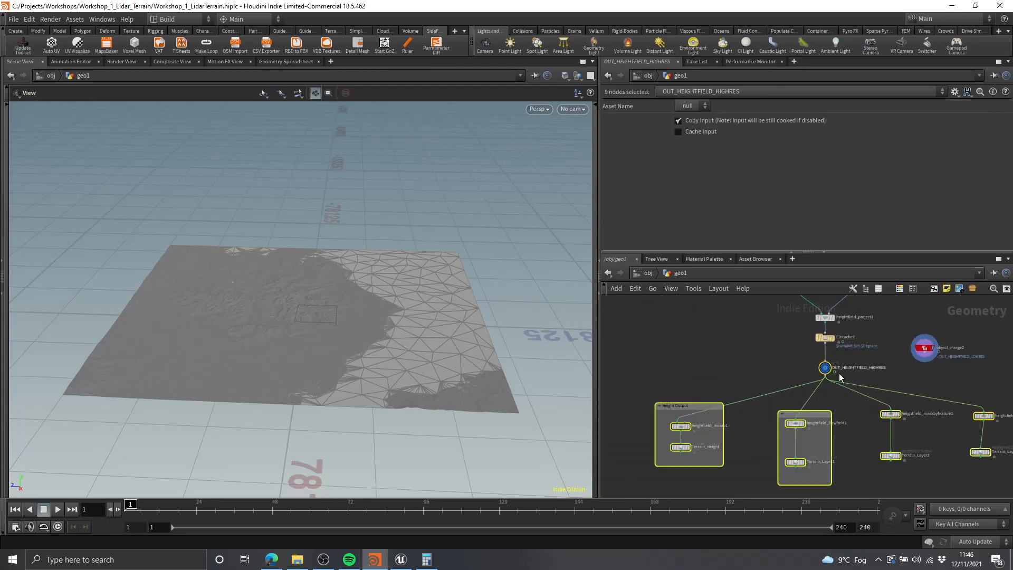
scroll(800, 388, "up", 6)
left_click(754, 379)
key("Tab")
type("h")
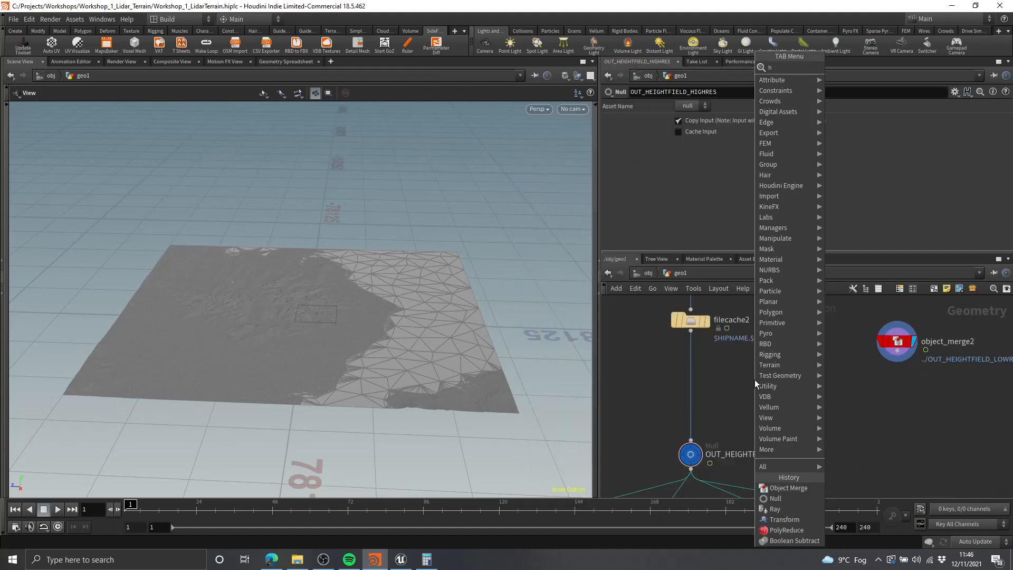
type("f proj")
key("Return")
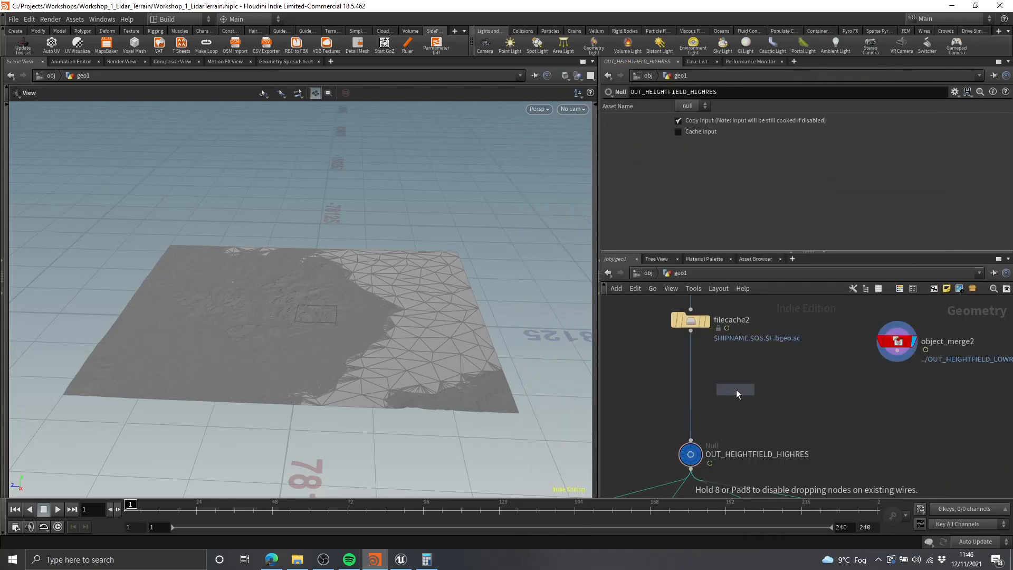
left_click(735, 389)
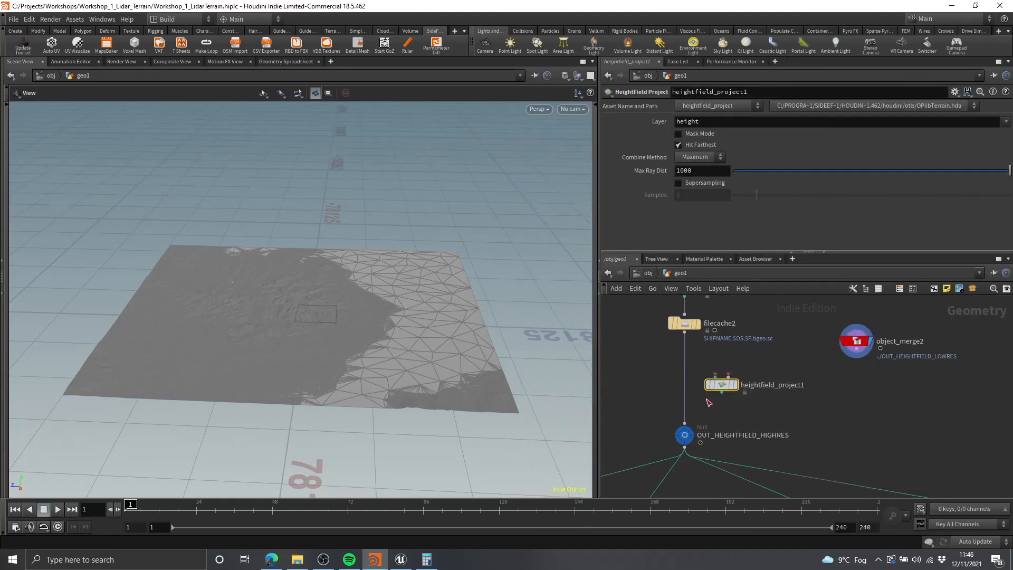
scroll(776, 393, "up", 1)
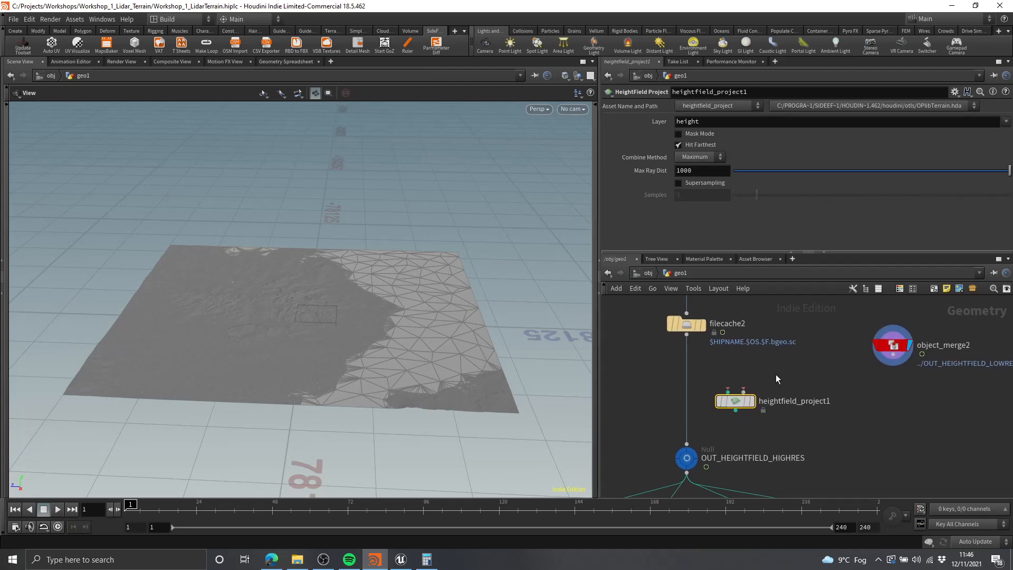
key("Delete")
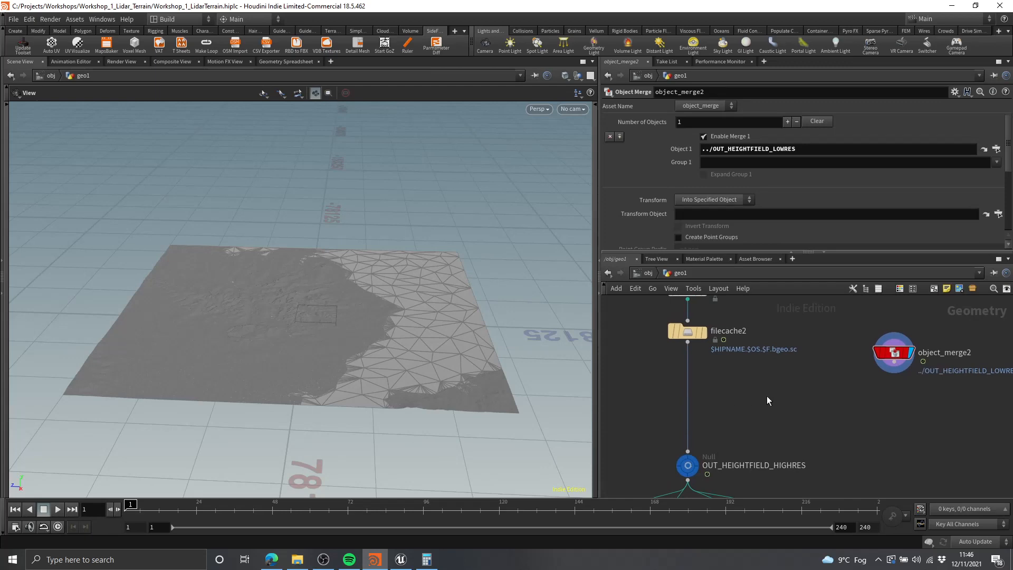
key("Tab")
key("Escape")
- Add a HeightField Project node below filecache2 and connect filecache2 to its terrain input
key("Tab")
type("h")
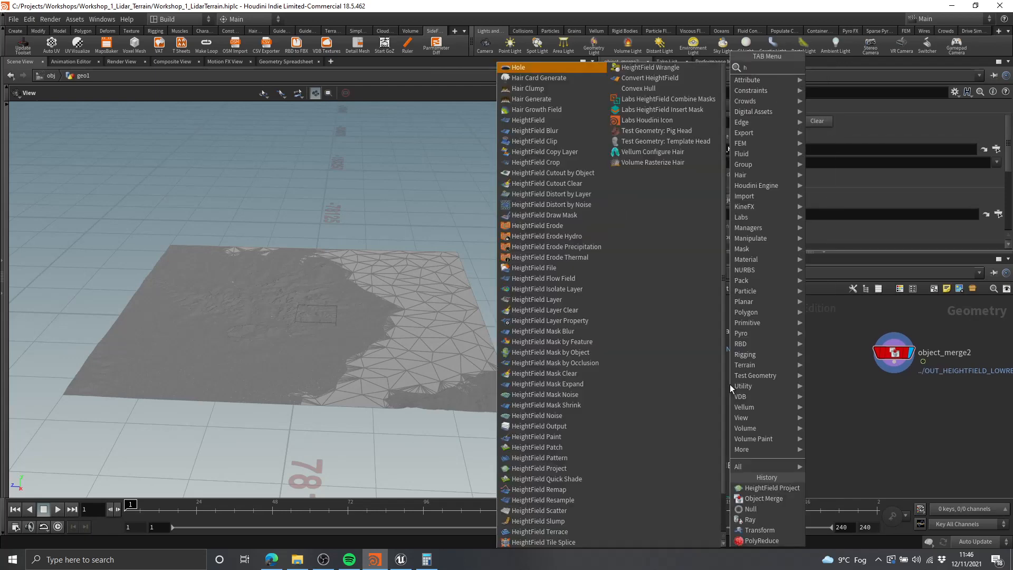
type("f proj")
key("Return")
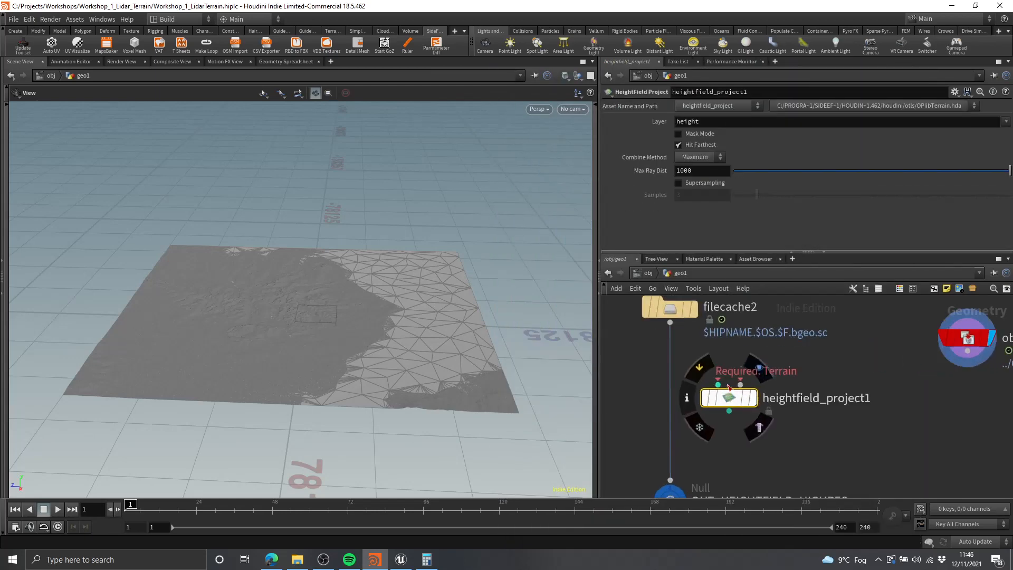
left_click(726, 390)
scroll(721, 366, "up", 3)
scroll(721, 366, "down", 1)
left_click(694, 389)
middle_click_drag(715, 409, 672, 371)
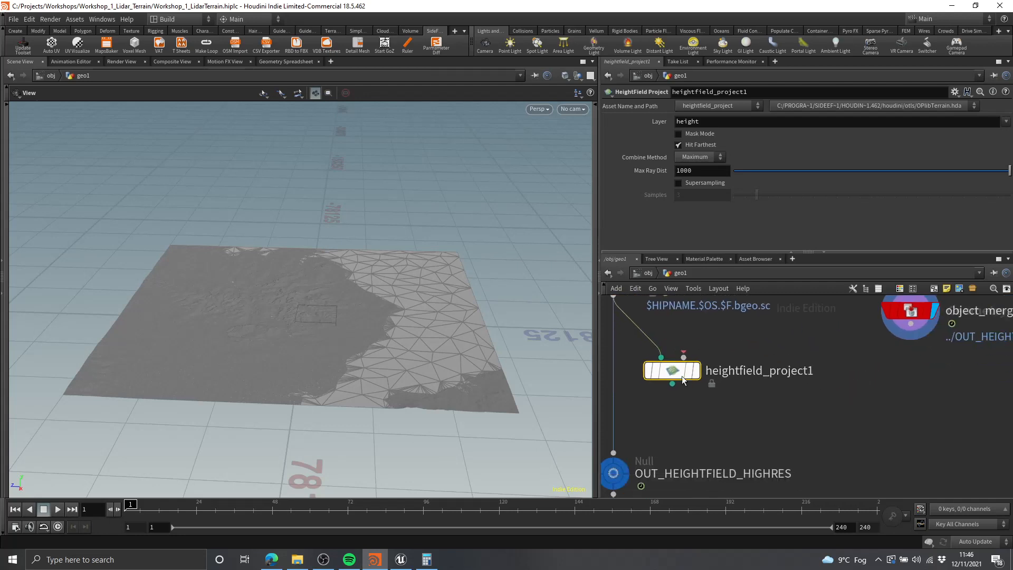
left_click_drag(671, 370, 703, 400)
- Connect object_merge2 to the geometry-to-project input of heightfield_project1
left_click(914, 331)
middle_click_drag(877, 361, 767, 397)
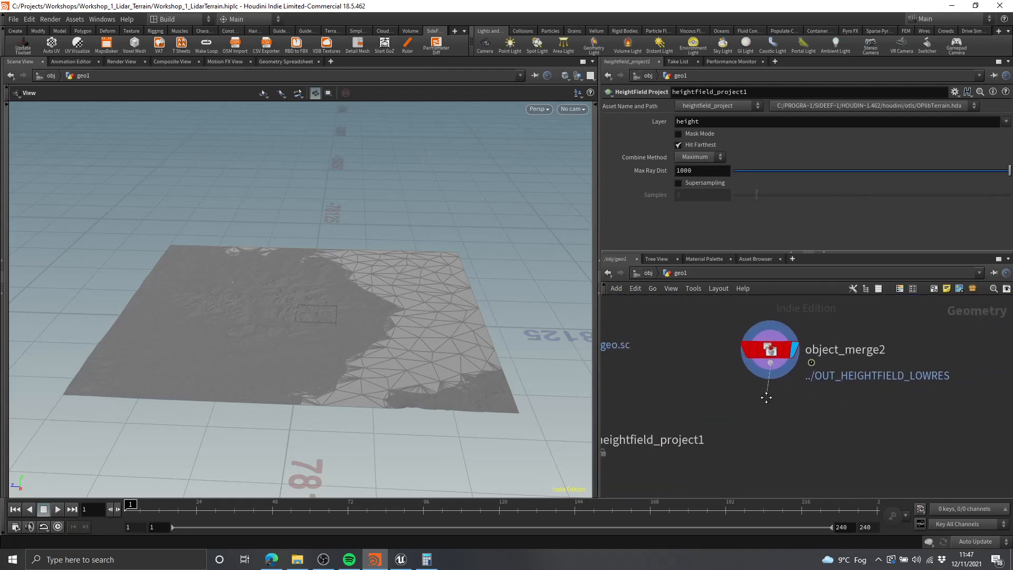
left_click(766, 401)
left_click_drag(765, 356, 719, 368)
middle_click_drag(746, 411, 868, 373)
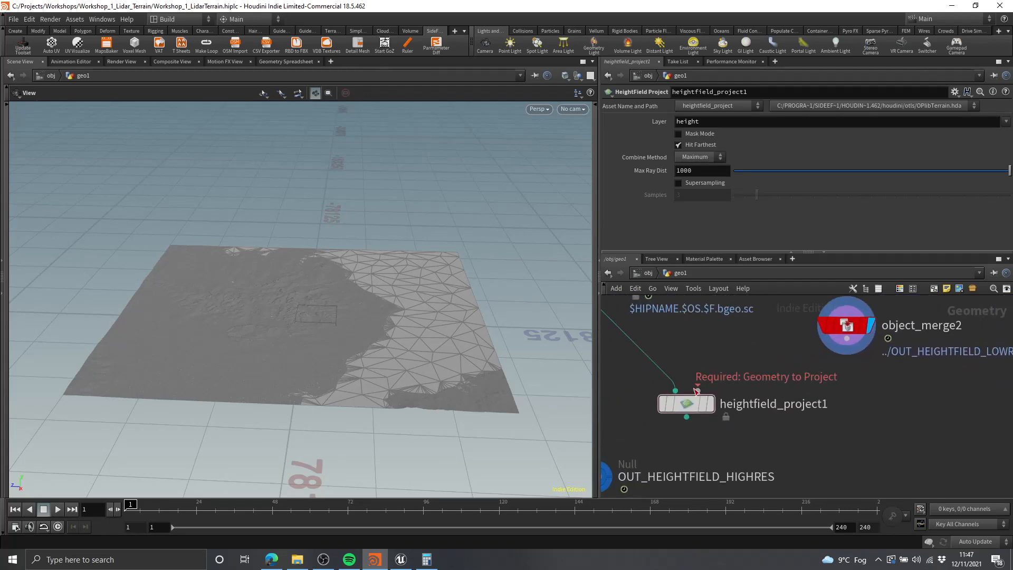
middle_click_drag(677, 406, 758, 393)
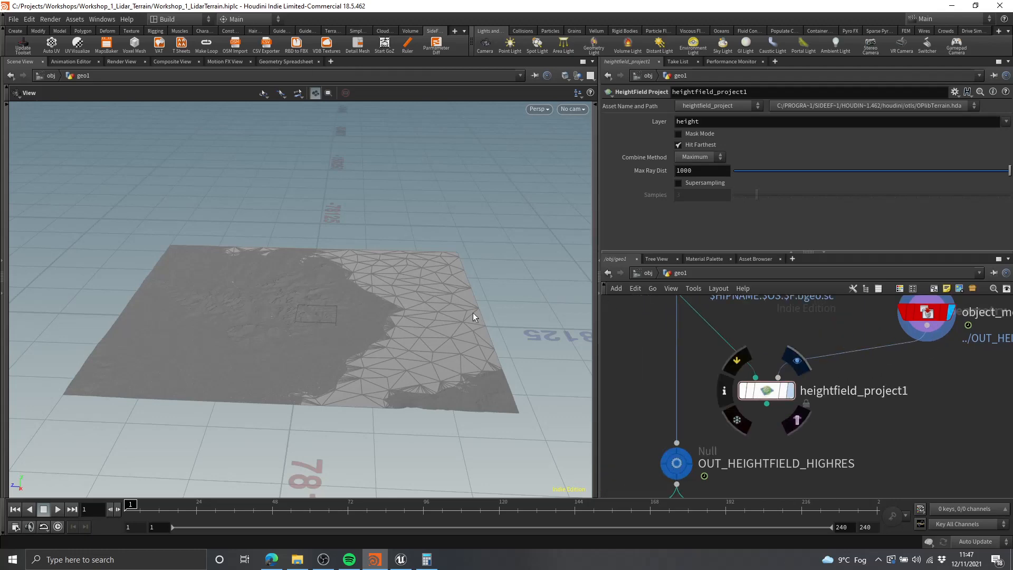
- Display heightfield_project1 and examine the projected terrain up close in the view
middle_click_drag(340, 310, 393, 264)
right_click_drag(393, 264, 355, 309)
left_click_drag(355, 310, 493, 359)
left_click_drag(444, 413, 392, 288)
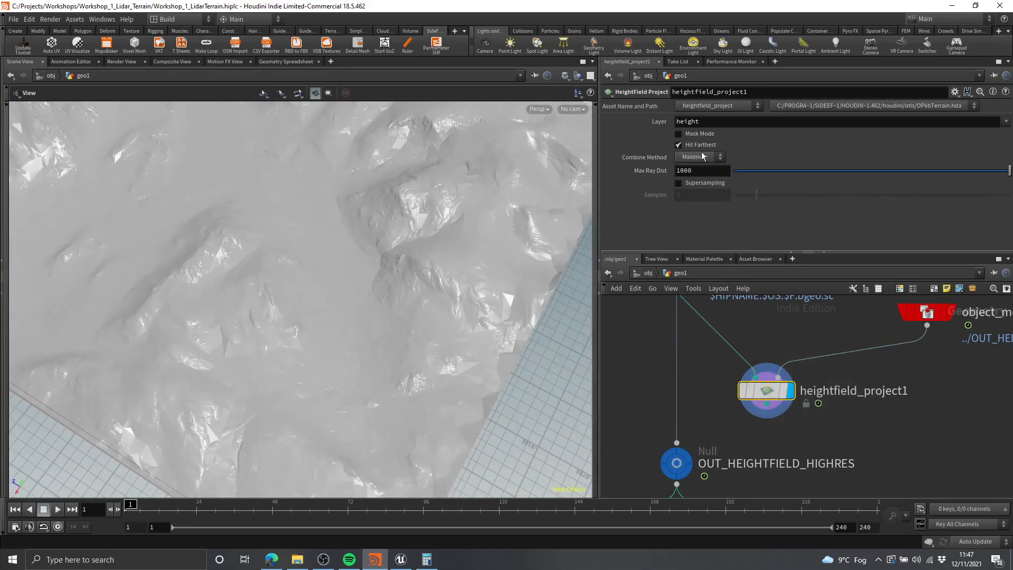
- Set the Combine Method of heightfield_project1 to Replace and inspect the terrain from a low angle
left_click(700, 169)
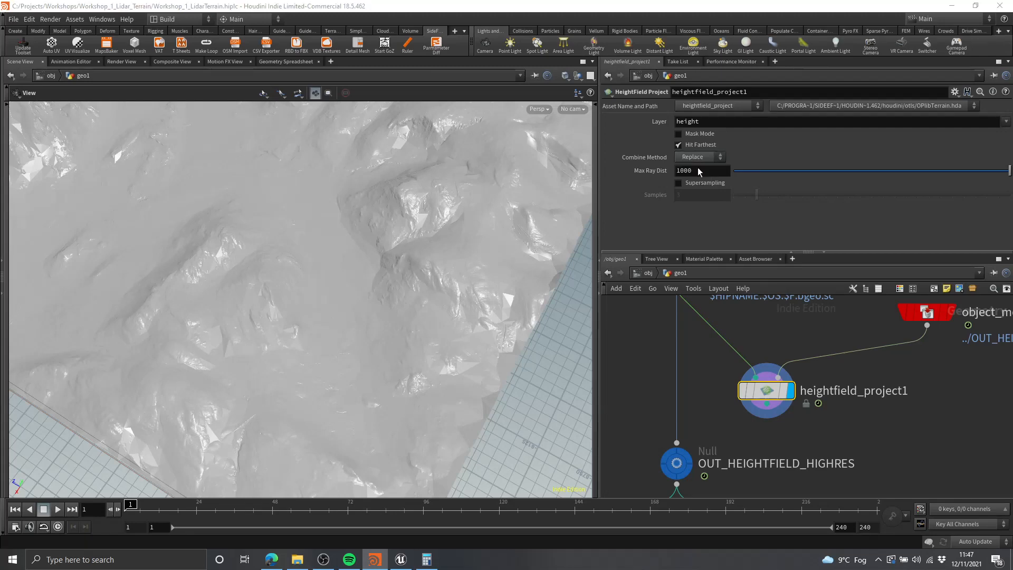
left_click_drag(388, 292, 545, 312)
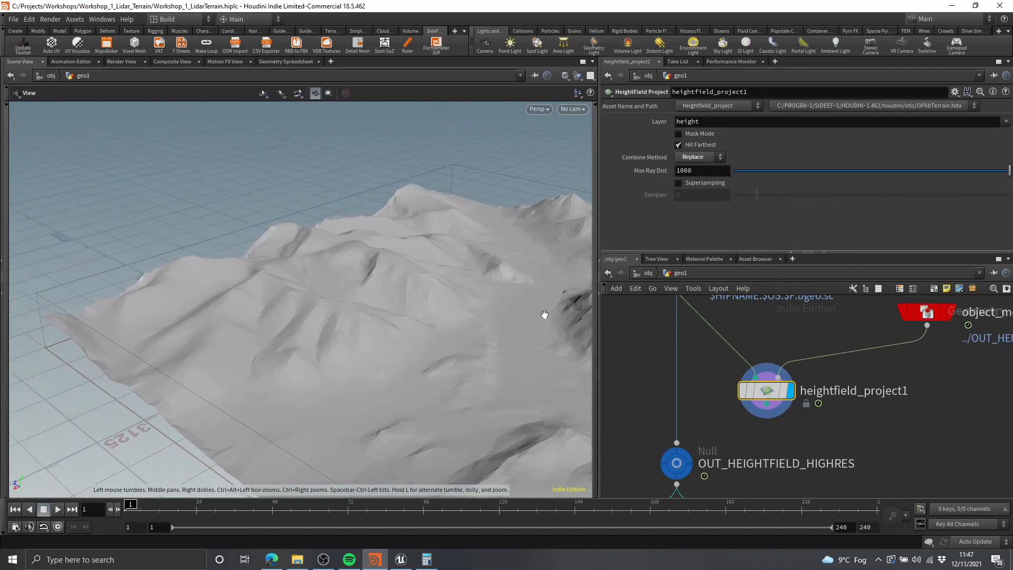
scroll(829, 406, "down", 3)
scroll(829, 406, "up", 5)
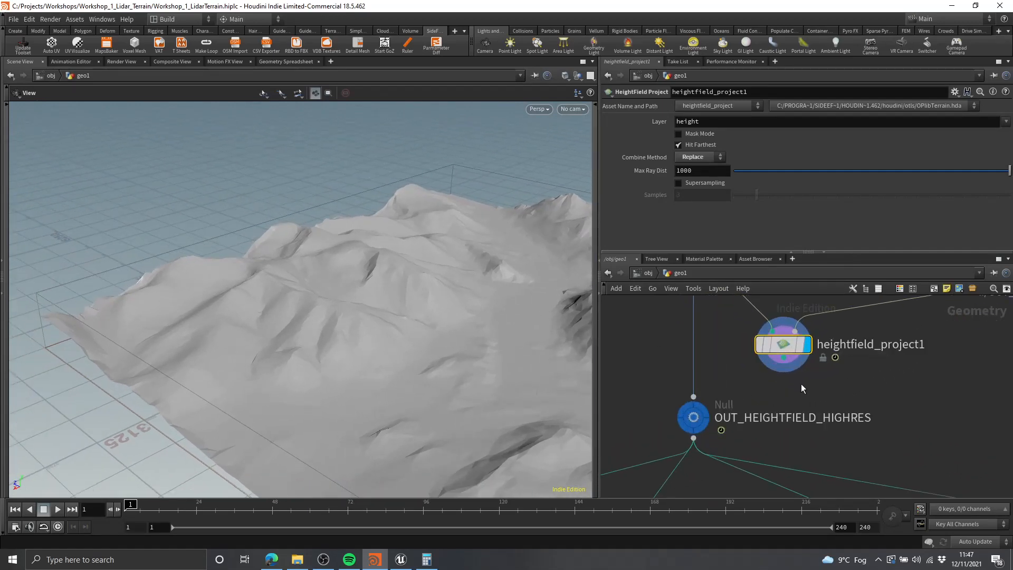
- Try to wire the output of heightfield_project1 into OUT_HEIGHTFIELD_HIGHRES, and restore the null's direct connection from filecache2
scroll(724, 377, "down", 3)
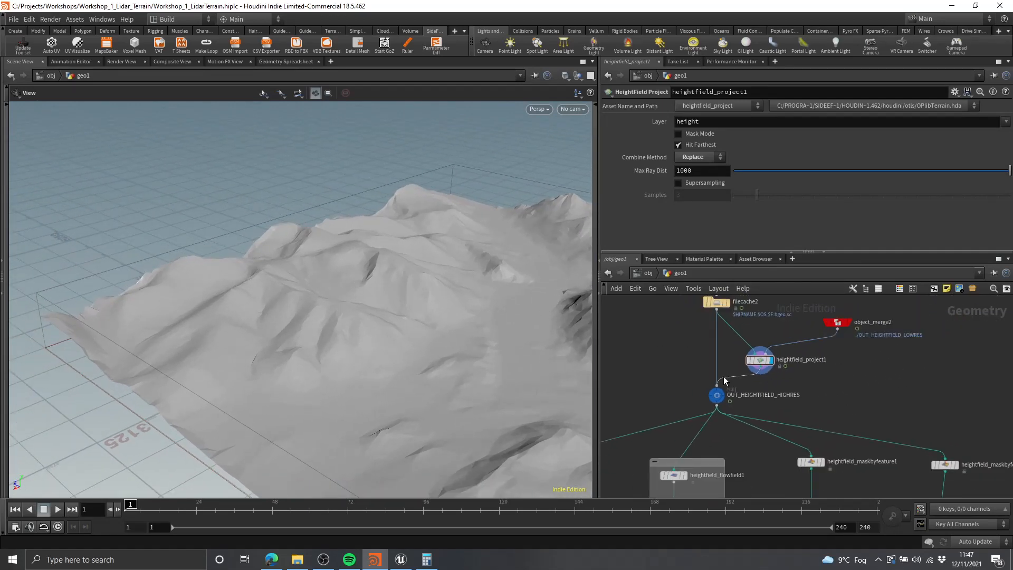
left_click(723, 376)
scroll(718, 379, "up", 3)
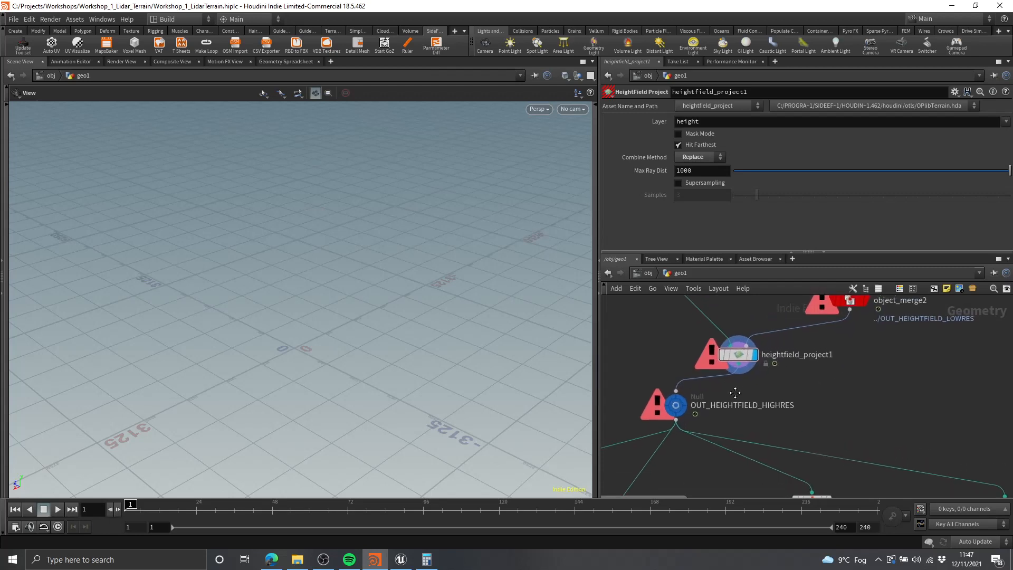
mouse_move(735, 392)
left_mouse_down()
mouse_move(701, 382)
mouse_move(767, 365)
left_mouse_up()
scroll(696, 369, "down", 1)
scroll(724, 369, "up", 1)
middle_click_drag(690, 361, 718, 365)
scroll(717, 366, "down", 1)
- Move OUT_HEIGHTFIELD_HIGHRES up towards filecache2 and add a Null named OUT_FINAL_HEIGHTFIELD below it
left_click_drag(706, 404, 698, 362)
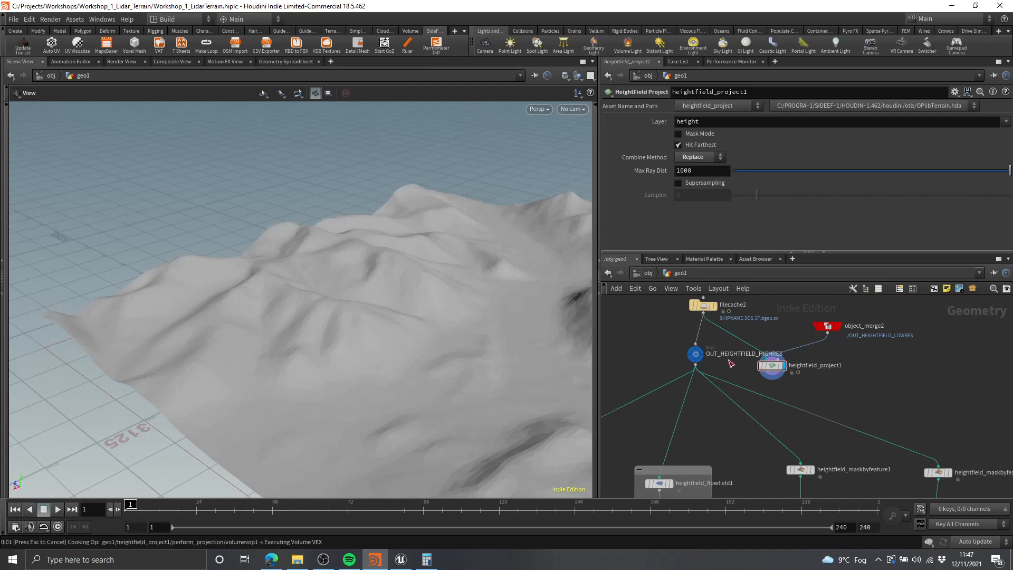
scroll(733, 360, "down", 2)
scroll(733, 364, "up", 3)
middle_click_drag(735, 371, 760, 342)
key("Tab")
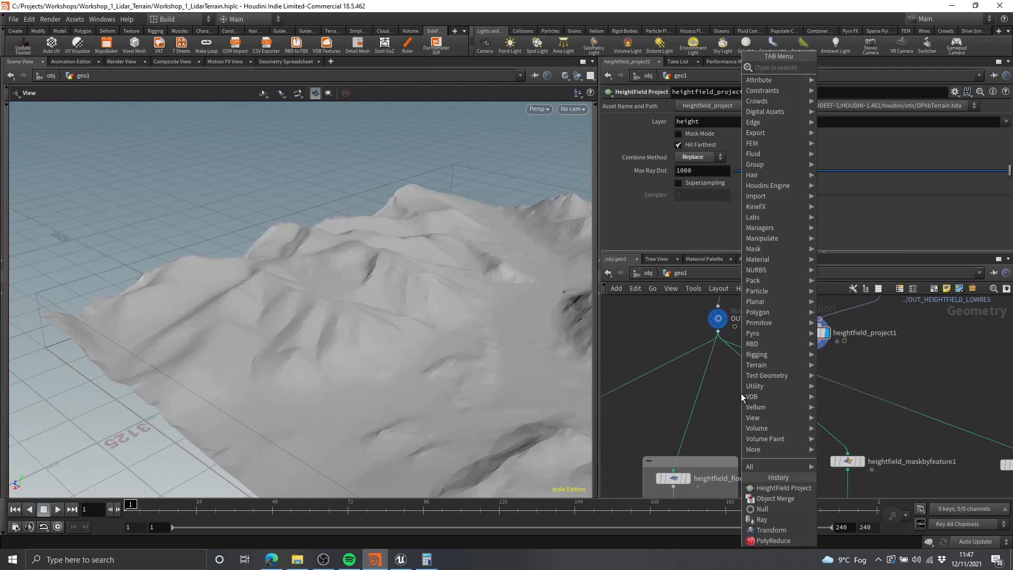
key("Return")
left_click(728, 408)
double_click(751, 408)
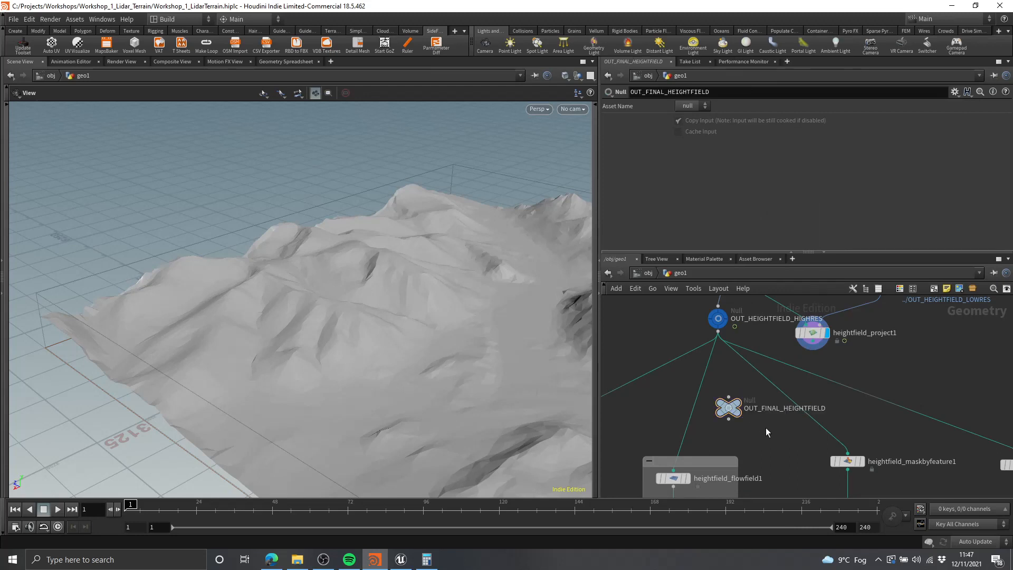
- Give the OUT_FINAL_HEIGHTFIELD null a circular node shape and a green colour
key("z")
left_click(1003, 439)
key("c")
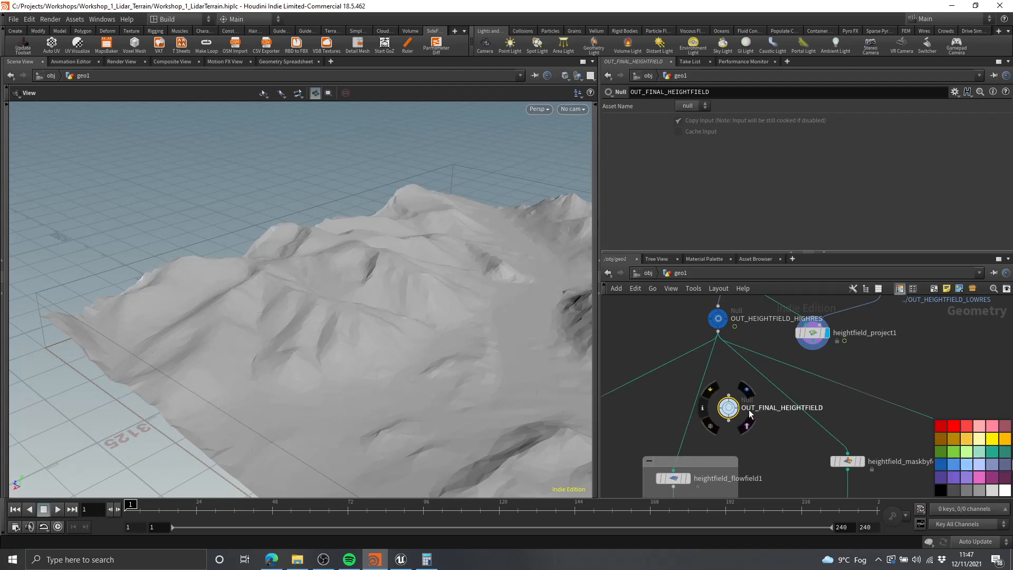
left_click(940, 452)
- Wire OUT_FINAL_HEIGHTFIELD after OUT_HEIGHTFIELD_HIGHRES and feed heightfield_remap1, heightfield_flowfield1 and both heightfield_maskbyfeature nodes from it
scroll(836, 393, "down", 3)
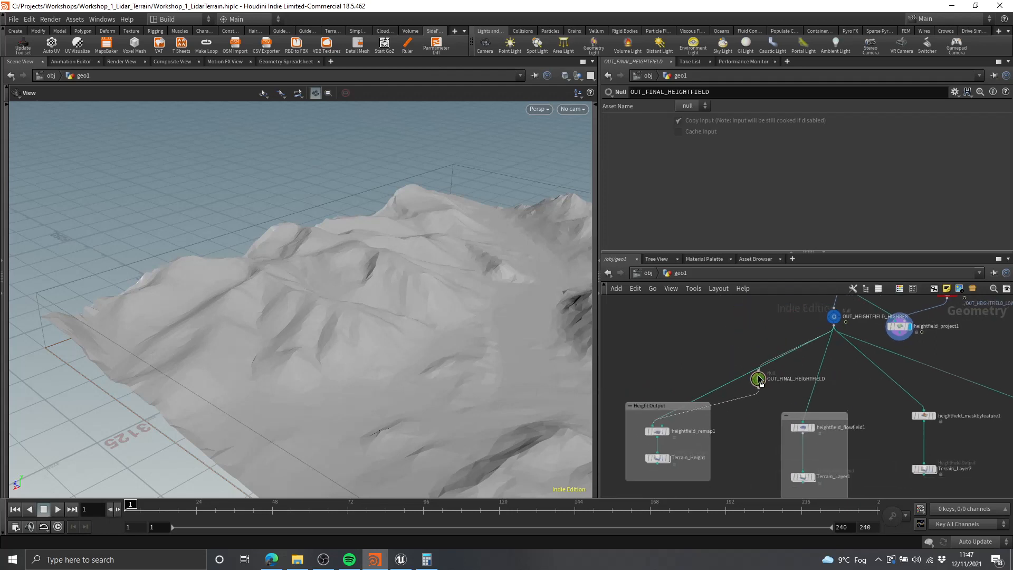
left_click(803, 426)
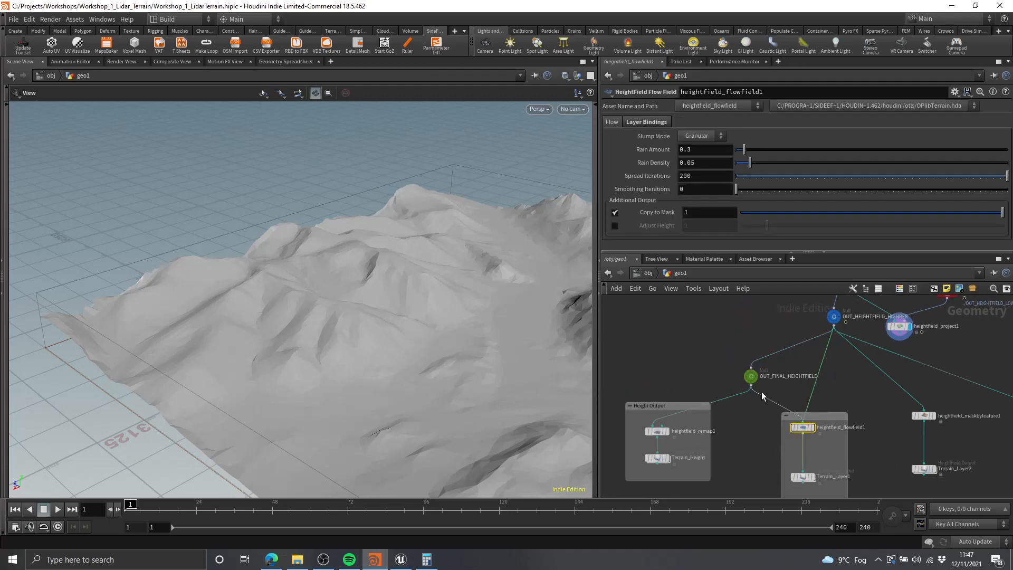
key("l")
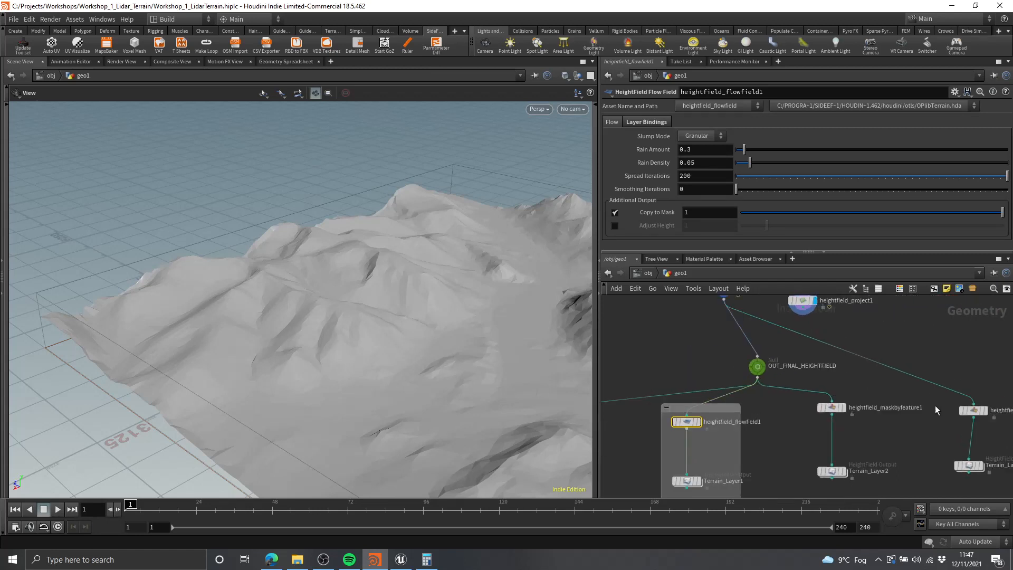
middle_click_drag(820, 377, 875, 434)
scroll(875, 435, "up", 1)
left_click_drag(792, 411, 751, 396)
scroll(833, 397, "down", 2)
middle_click_drag(833, 396, 812, 445)
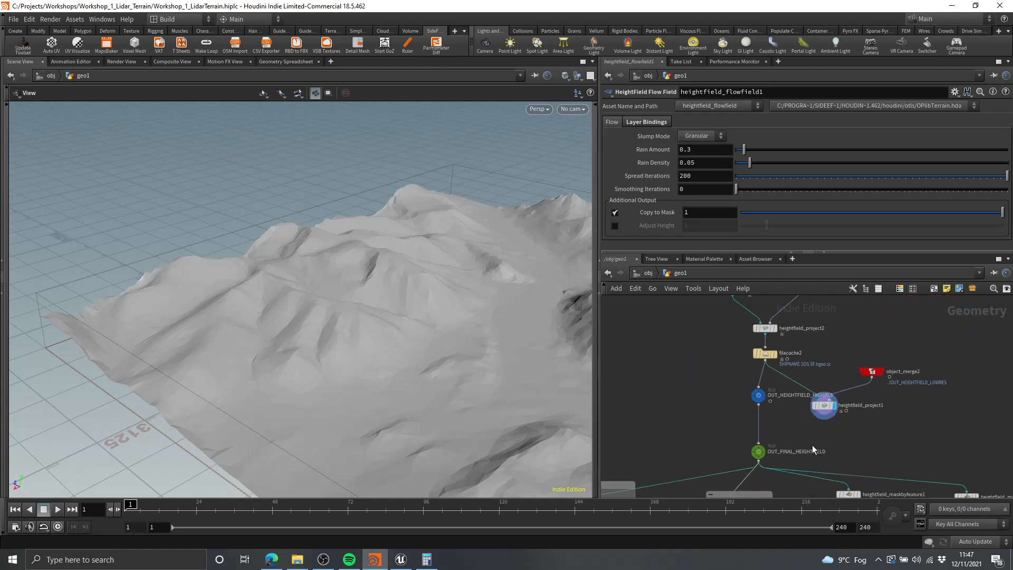
- Trace the network from OUT_HEIGHTFIELD_HIGHRES across to object_merge1 and the low-res branch
scroll(761, 408, "up", 4)
left_click_drag(758, 381, 710, 363)
middle_click_drag(777, 384, 740, 385)
middle_click_drag(759, 334, 784, 483)
scroll(778, 392, "down", 3)
middle_click_drag(832, 453, 827, 298)
scroll(739, 367, "up", 3)
scroll(738, 367, "down", 4)
middle_click_drag(832, 376, 945, 403)
scroll(846, 375, "up", 5)
scroll(846, 374, "down", 4)
middle_click_drag(982, 364, 701, 377)
scroll(739, 332, "up", 4)
middle_click_drag(863, 315, 699, 334)
scroll(740, 331, "down", 2)
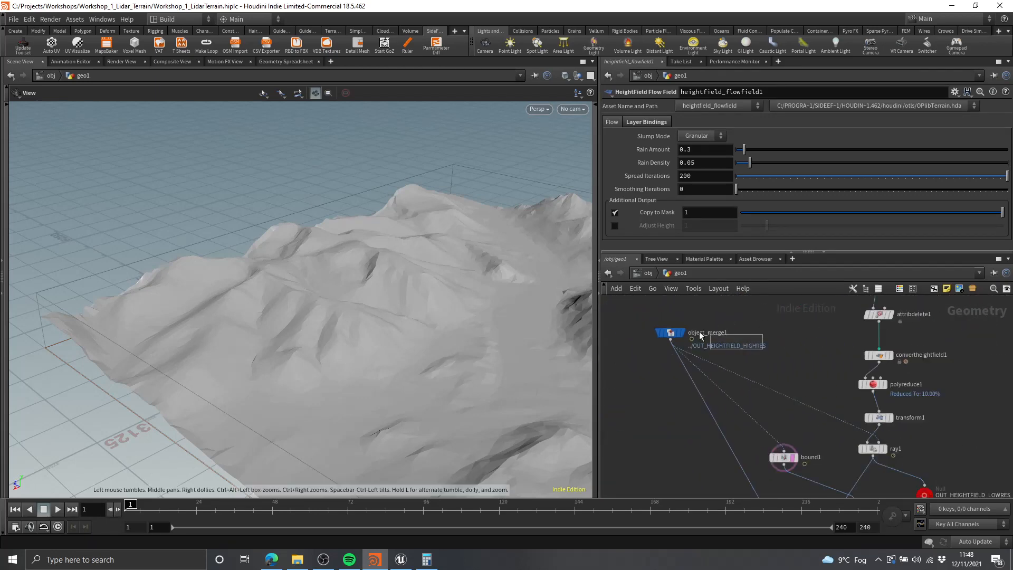
- Review the low-res node chain from object_merge1 to OUT_HEIGHTFIELD_LOWRES and its reference in object_merge2
left_click_drag(675, 336, 701, 354)
middle_click_drag(782, 395, 715, 328)
scroll(918, 364, "down", 5)
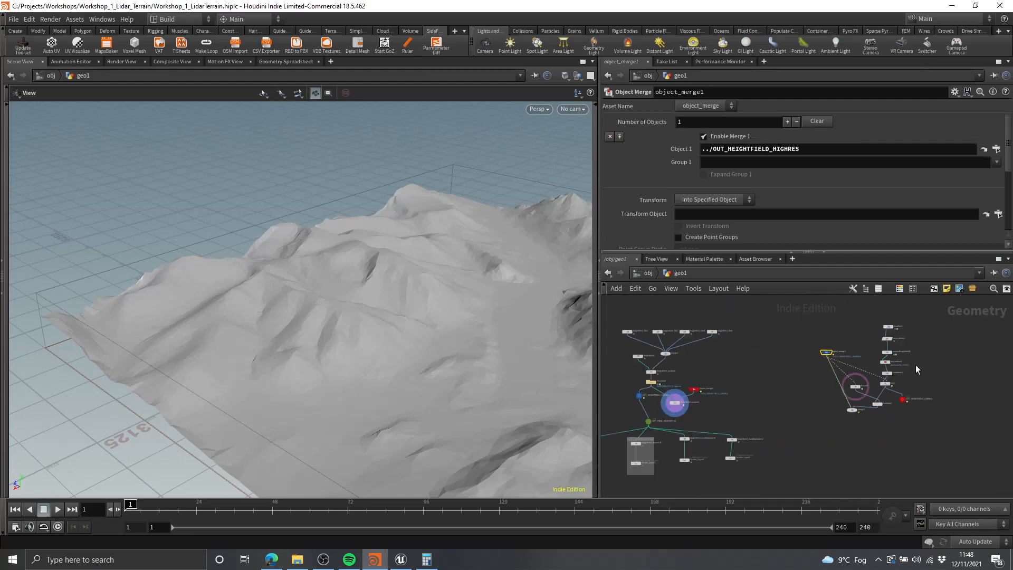
left_click_drag(944, 317, 777, 398)
middle_click_drag(784, 394, 700, 387)
scroll(700, 387, "up", 1)
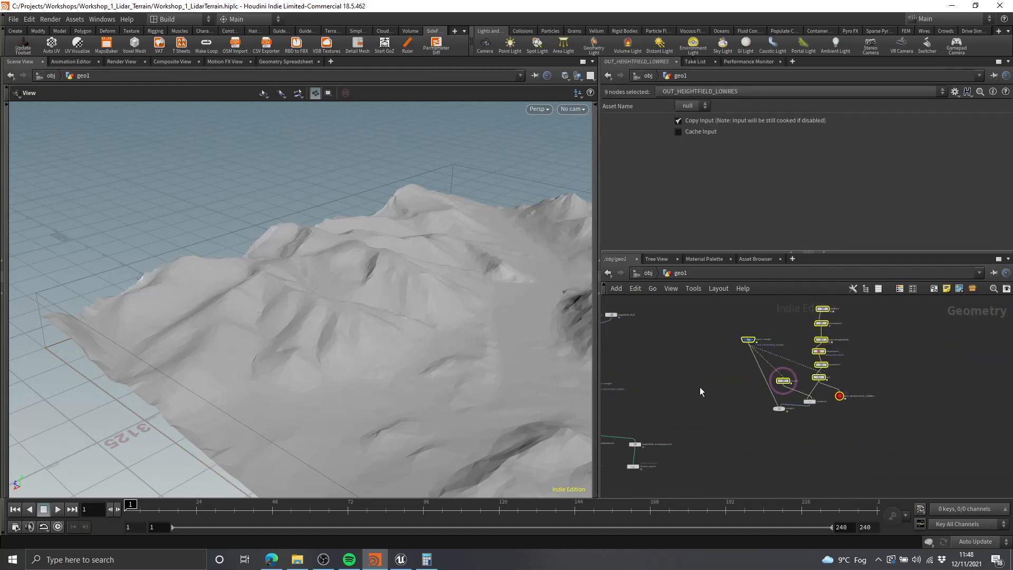
scroll(858, 381, "up", 6)
middle_click_drag(858, 381, 870, 355)
left_click(813, 401)
scroll(780, 424, "down", 3)
middle_click_drag(774, 426, 828, 419)
middle_click_drag(694, 396, 939, 401)
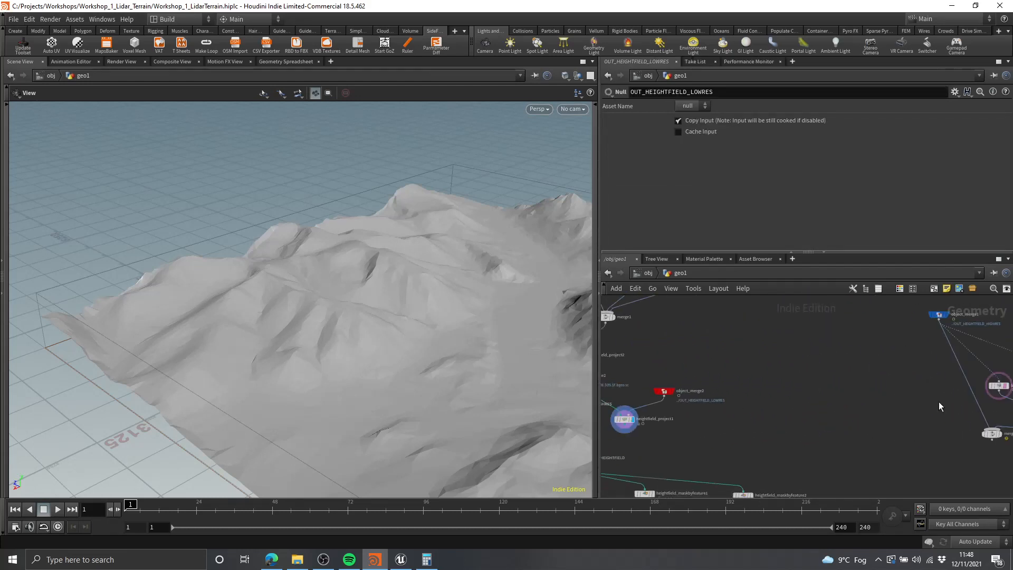
middle_click_drag(691, 441, 859, 412)
scroll(775, 408, "up", 5)
middle_click_drag(731, 376, 767, 392)
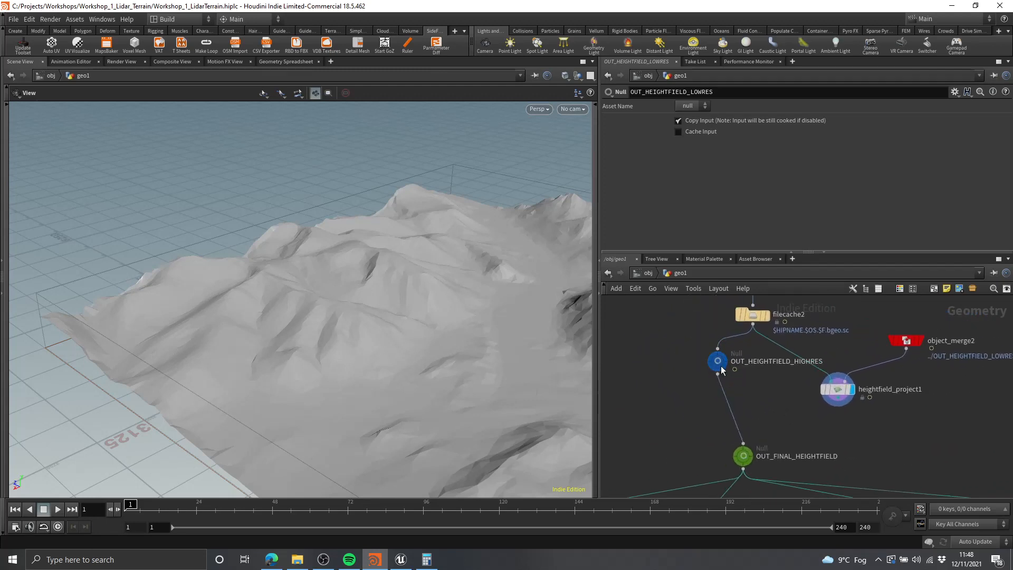
- Connect OUT_HEIGHTFIELD_HIGHRES to the terrain input of heightfield_project1 in place of filecache2
left_click_drag(822, 384, 800, 406)
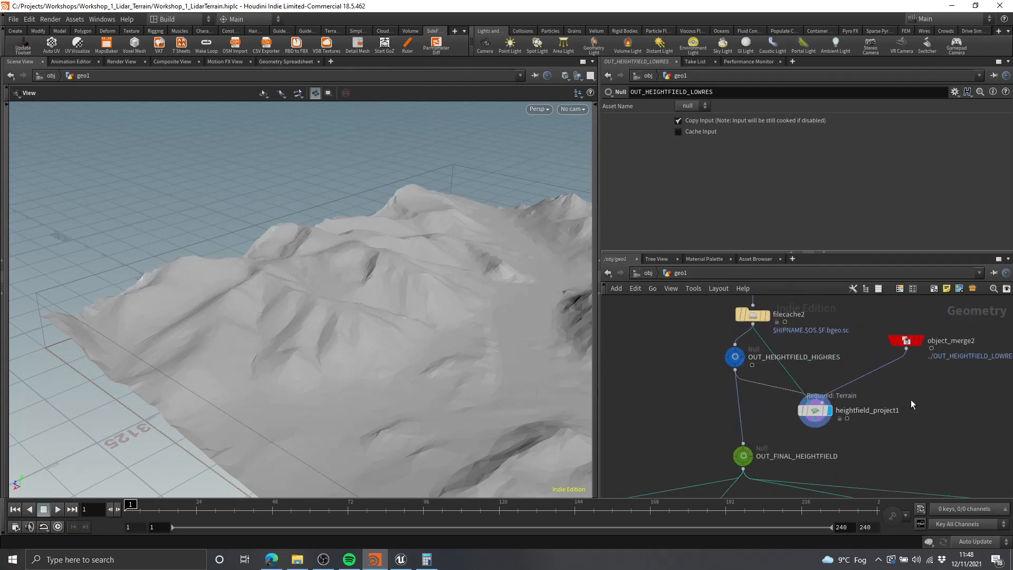
scroll(908, 406, "down", 1)
middle_click_drag(909, 407, 901, 379)
scroll(892, 385, "up", 1)
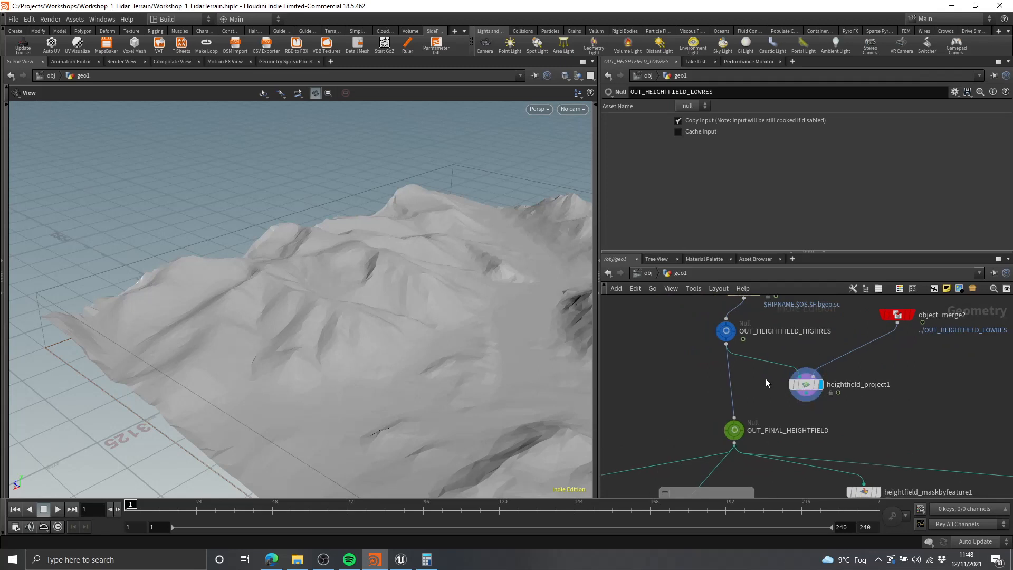
- Check the inputs of heightfield_project1 and the group of low-res blending nodes
middle_click_drag(765, 378, 738, 416)
scroll(738, 416, "up", 1)
scroll(790, 341, "down", 2)
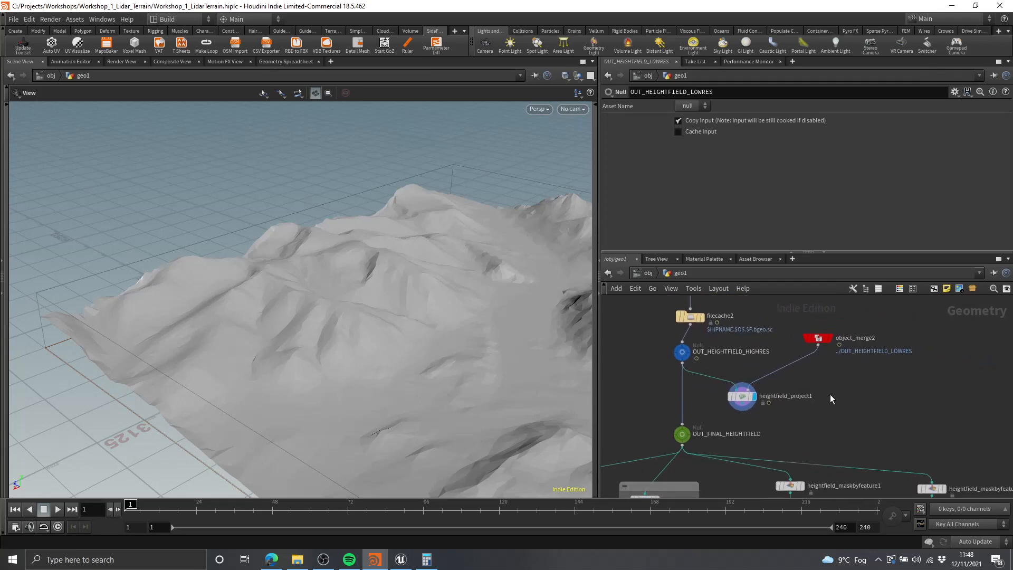
scroll(754, 392, "up", 2)
middle_click_drag(764, 362, 813, 393)
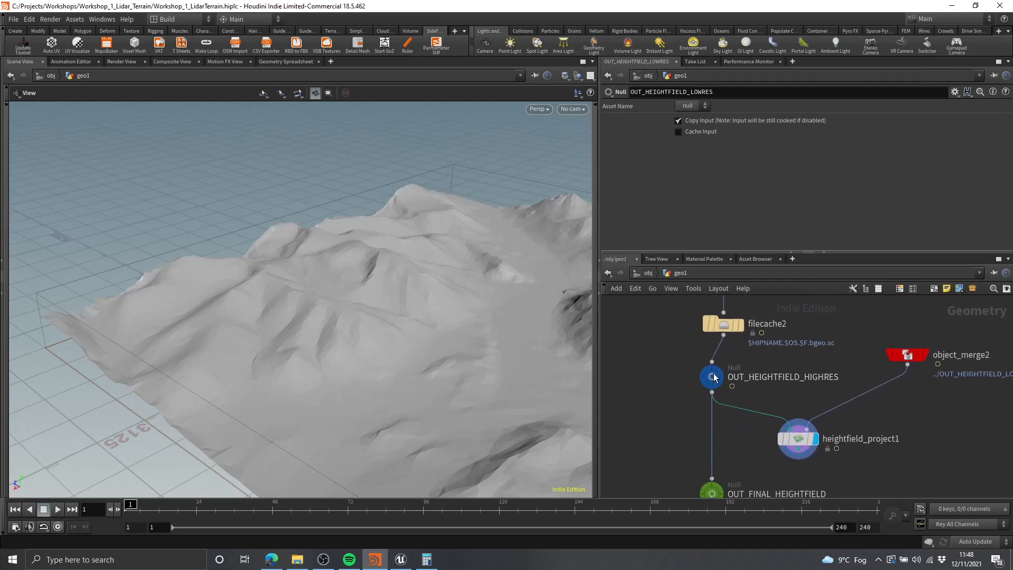
scroll(704, 396, "down", 2)
left_click(770, 430)
scroll(913, 395, "down", 6)
middle_click_drag(995, 366, 748, 368)
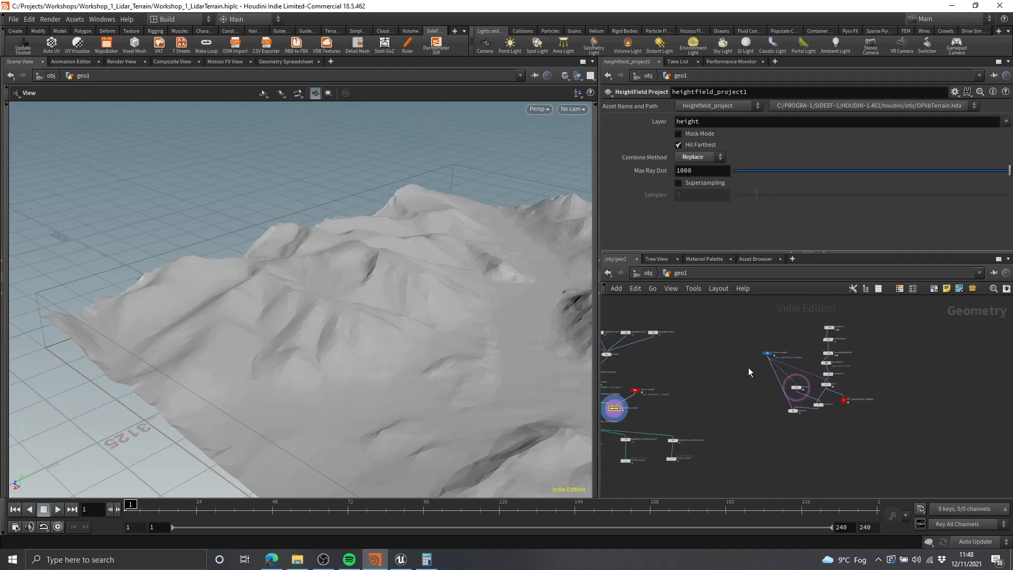
left_click_drag(888, 413, 887, 412)
scroll(887, 411, "up", 3)
scroll(889, 412, "down", 2)
middle_click_drag(893, 421, 914, 438)
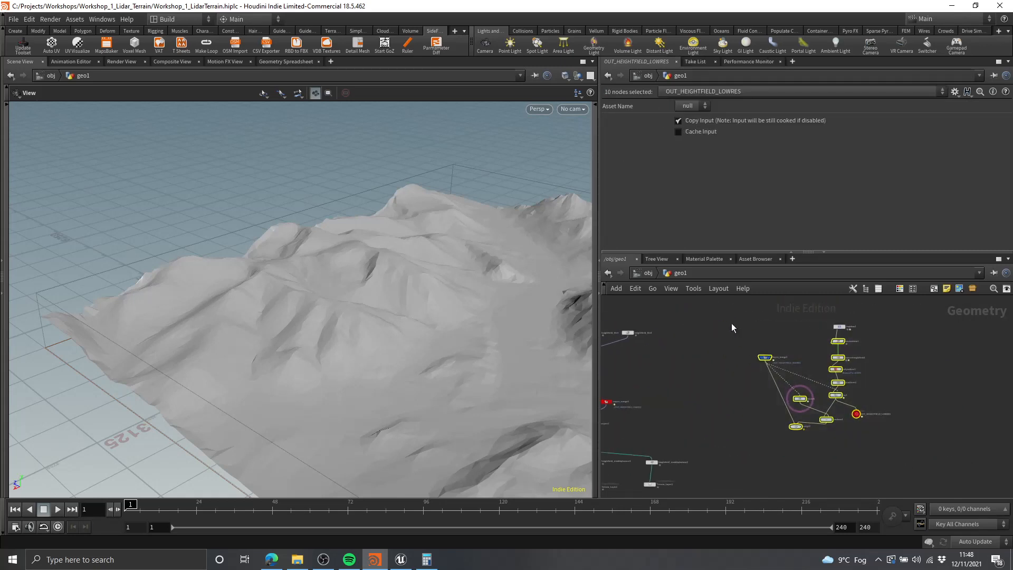
- Examine how OUT_HEIGHTFIELD_HIGHRES, the low-res branch and the final output branches relate in the network
middle_click_drag(748, 398, 937, 393)
scroll(831, 400, "up", 8)
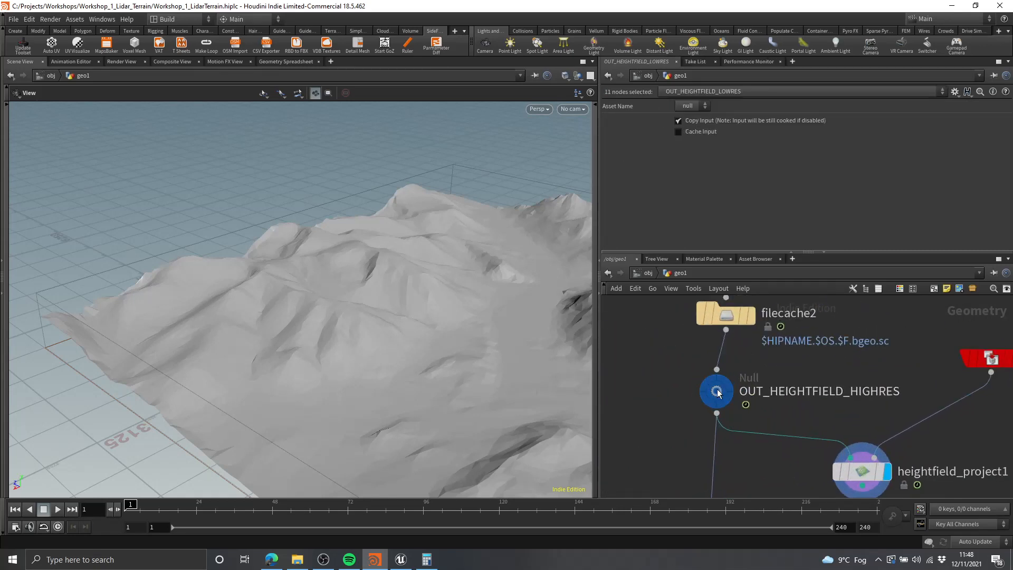
scroll(749, 370, "down", 3)
middle_click_drag(916, 387, 870, 380)
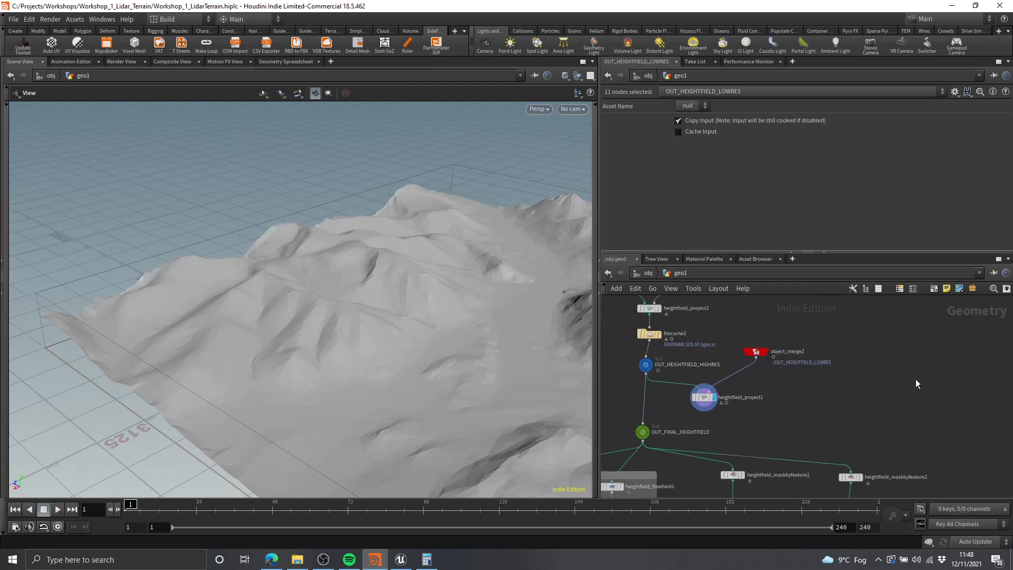
scroll(916, 378, "down", 1)
middle_click_drag(984, 380, 815, 385)
middle_click_drag(952, 351, 805, 412)
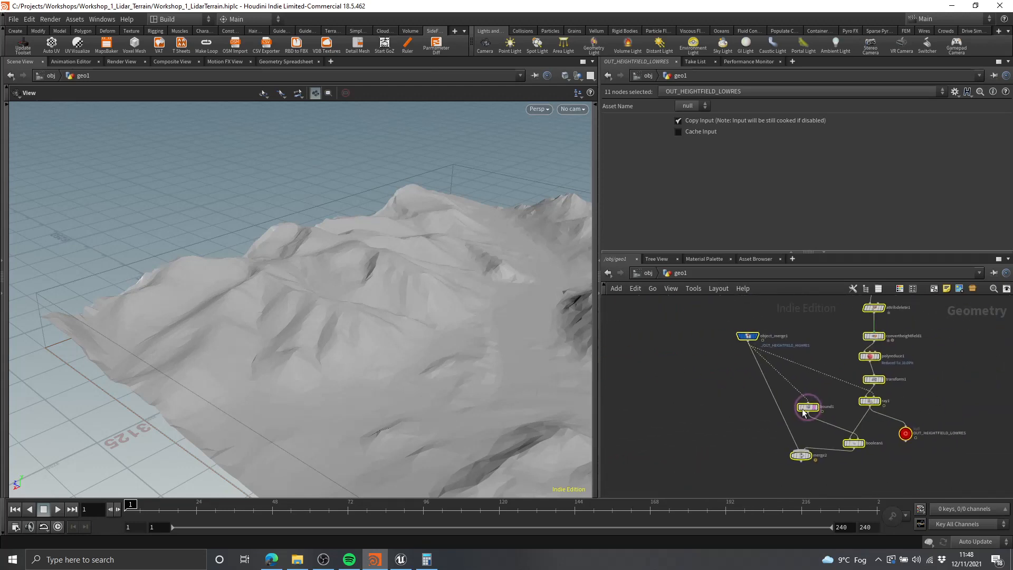
scroll(765, 415, "down", 4)
middle_click_drag(736, 418, 898, 353)
scroll(827, 384, "up", 2)
scroll(934, 377, "down", 2)
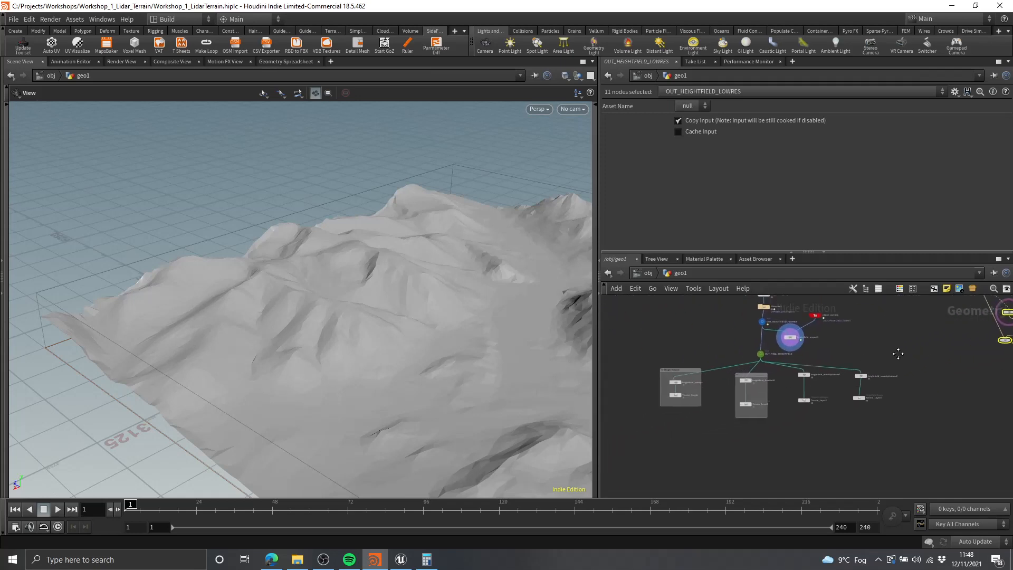
- Move OUT_FINAL_HEIGHTFIELD and all its output branches down to make room below heightfield_project1
left_click_drag(660, 361, 659, 361)
scroll(760, 354, "up", 4)
left_click(762, 353, "shift")
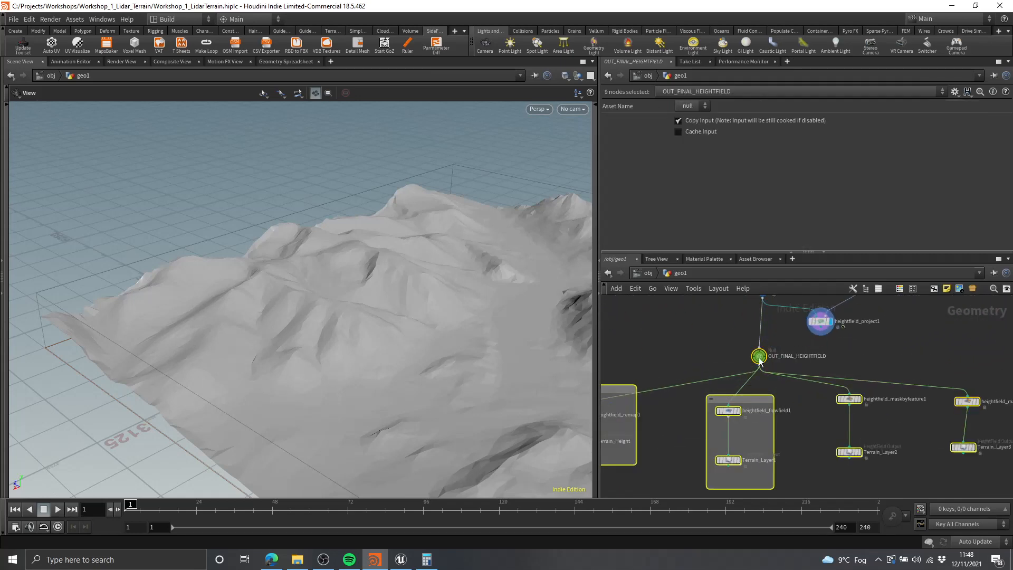
left_click_drag(761, 354, 764, 377)
middle_click_drag(768, 353, 762, 409)
scroll(821, 369, "up", 3)
left_click(892, 431)
- Insert heightfield_project1 between OUT_HEIGHTFIELD_HIGHRES and OUT_FINAL_HEIGHTFIELD
middle_click_drag(891, 431, 800, 442)
left_click_drag(494, 317, 349, 306)
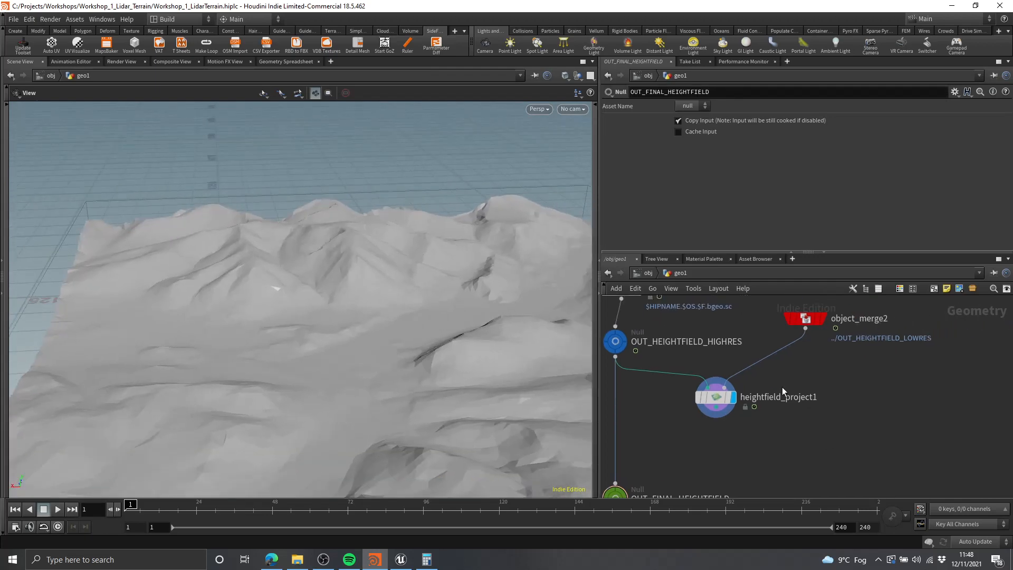
middle_click_drag(782, 387, 873, 385)
scroll(871, 386, "down", 2)
left_click_drag(376, 280, 475, 280)
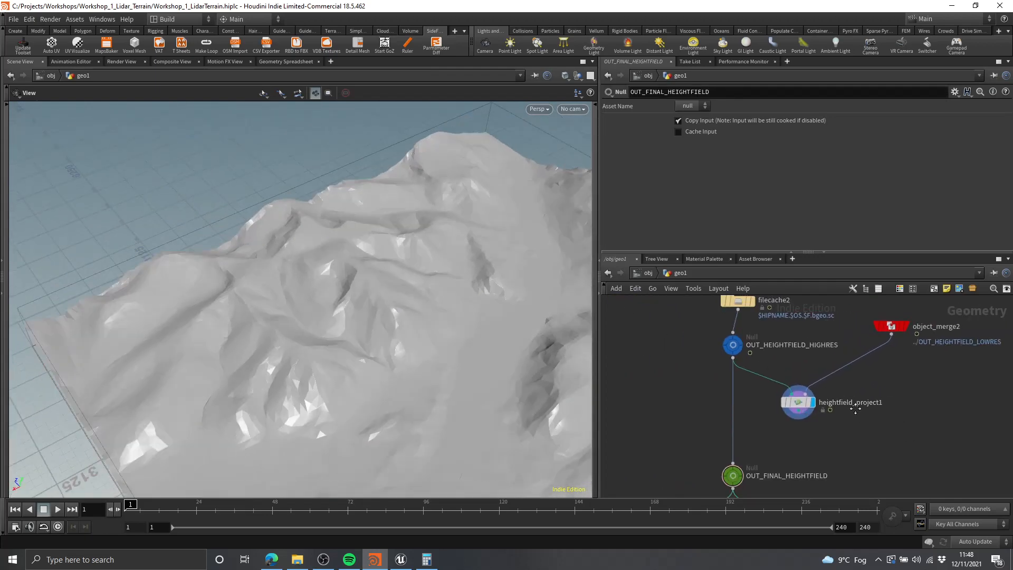
middle_click_drag(811, 421, 803, 389)
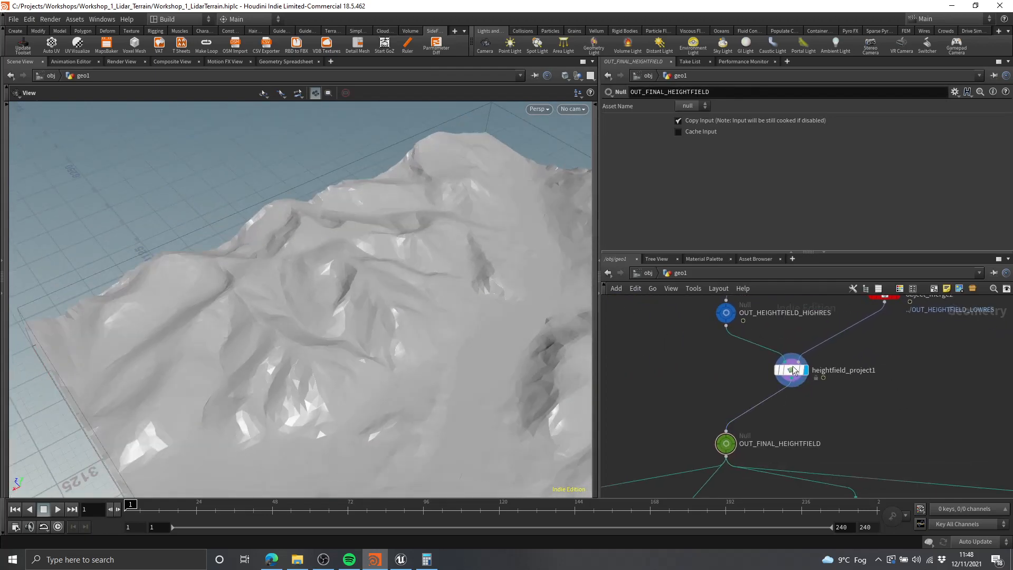
left_click_drag(793, 371, 737, 374)
- Add an Object Merge node beside OUT_FINAL_HEIGHTFIELD and colour it the same green
scroll(744, 381, "down", 4)
mouse_move(873, 390)
middle_mouse_down()
mouse_move(756, 394)
mouse_move(889, 389)
middle_mouse_up()
scroll(755, 401, "up", 5)
key("Tab")
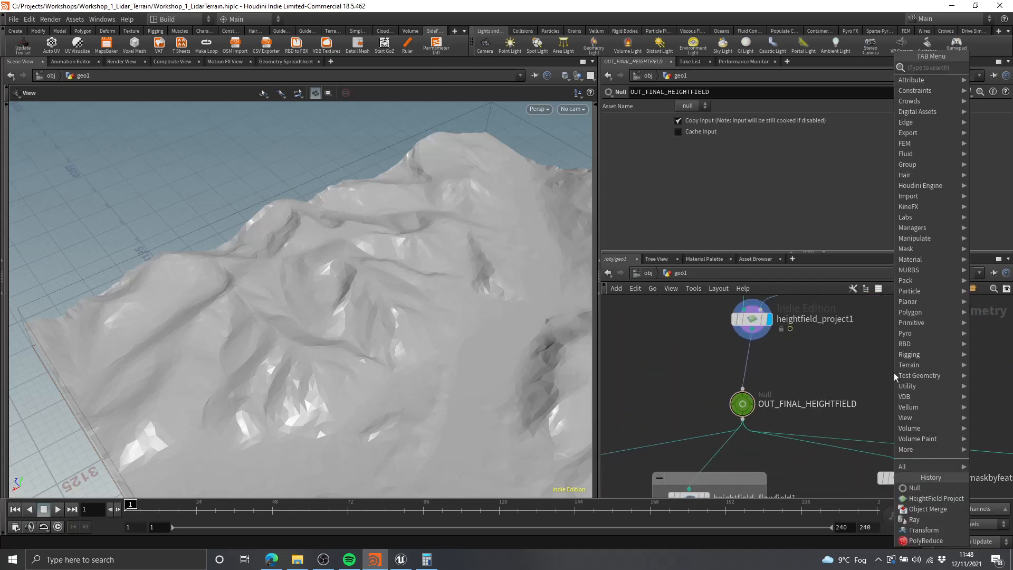
type("obj")
key("Return")
left_click(903, 404)
middle_click_drag(962, 372, 904, 373)
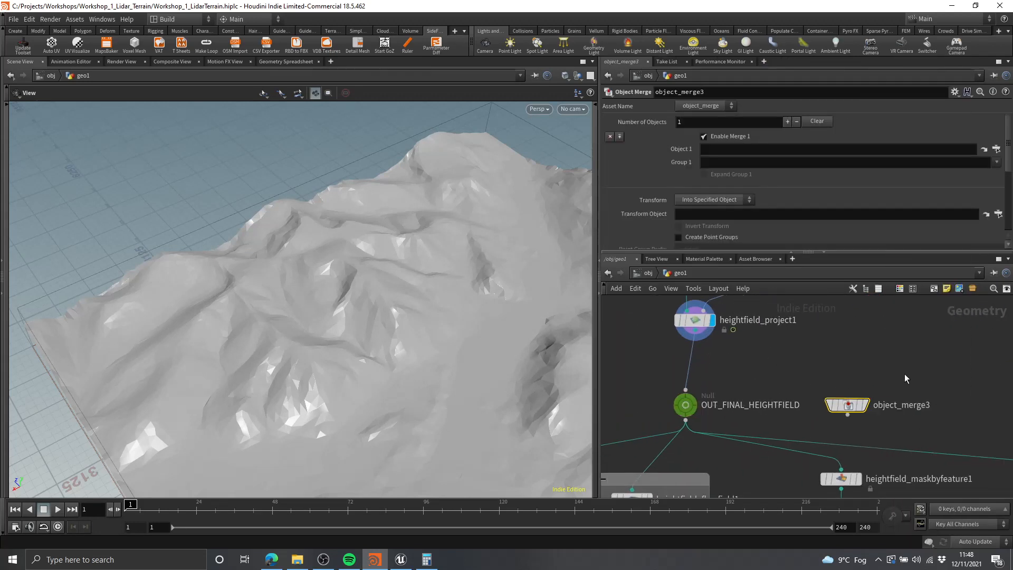
key("c")
left_click(941, 452)
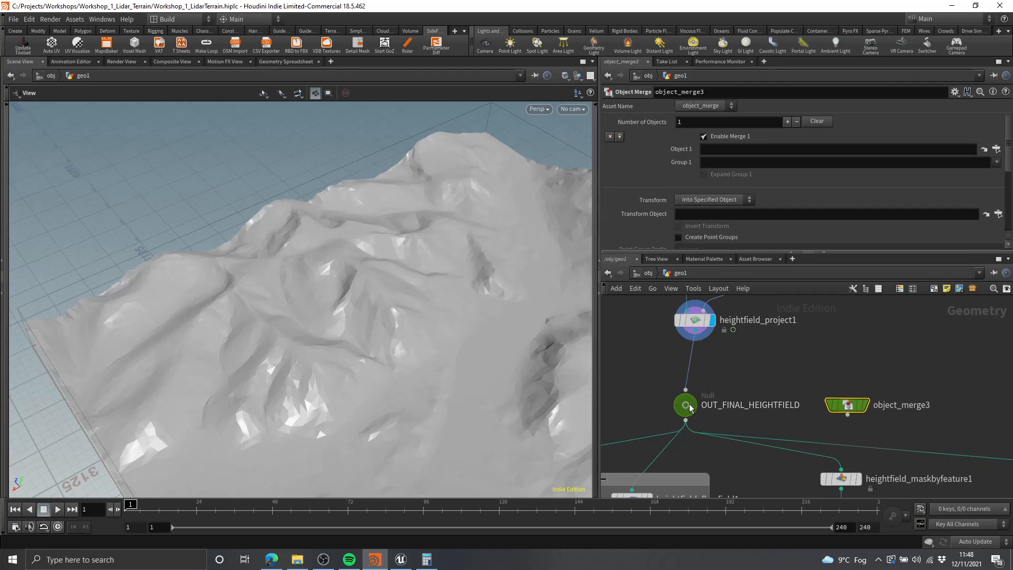
- Set Object 1 of object_merge3 to ../OUT_FINAL_HEIGHTFIELD and move the node next to merge2
left_click_drag(741, 150, 741, 149)
scroll(697, 382, "down", 4)
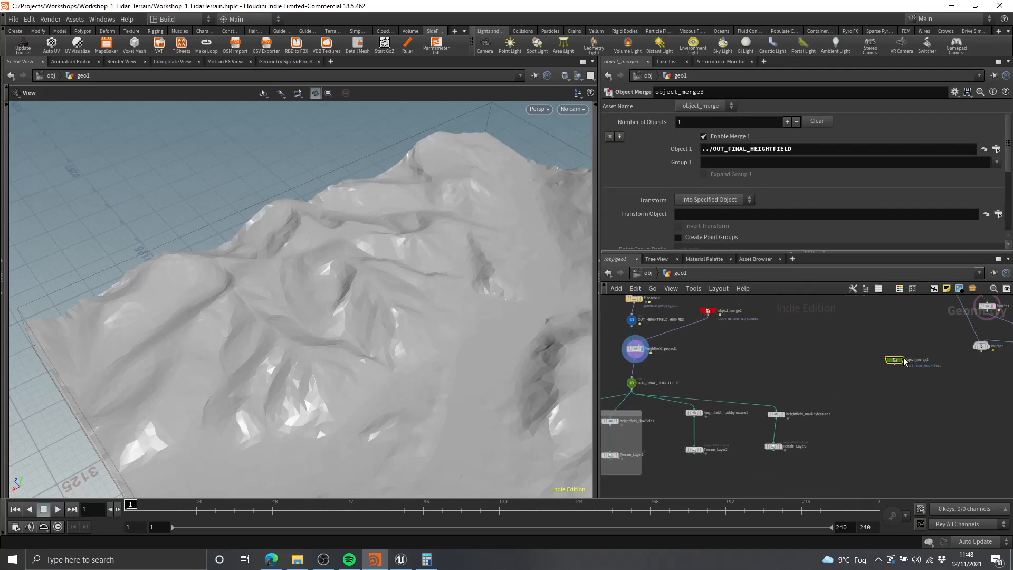
left_click_drag(904, 358, 928, 352)
middle_click_drag(948, 358, 751, 414)
scroll(785, 386, "up", 4)
mouse_move(764, 372)
middle_mouse_down()
mouse_move(813, 446)
mouse_move(786, 438)
mouse_move(759, 385)
middle_mouse_up()
- Cut the connection from object_merge1 into merge2
middle_click_drag(763, 455, 733, 294)
left_click_drag(823, 445, 827, 460)
middle_click_drag(831, 464, 830, 404)
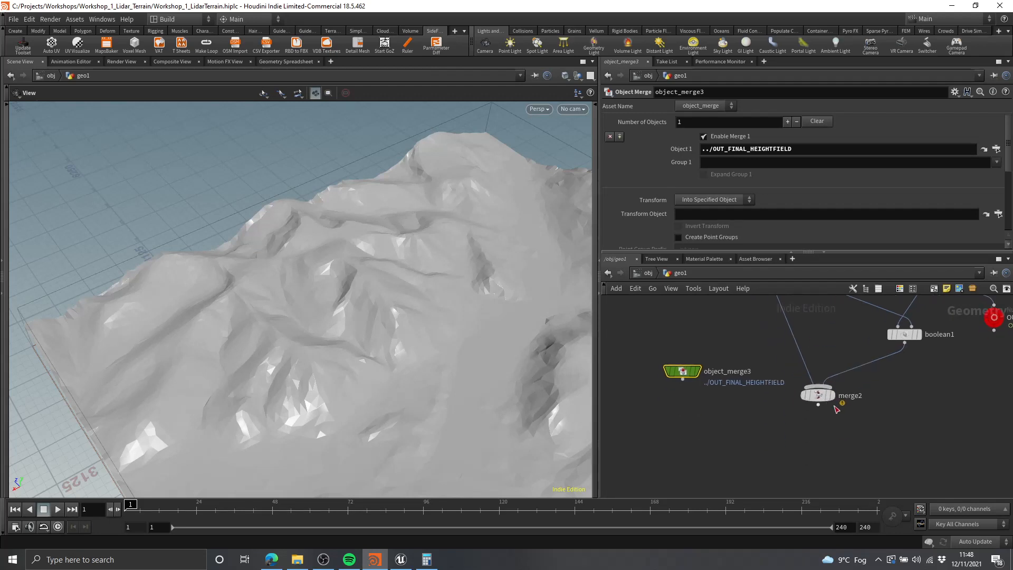
middle_click_drag(830, 348, 852, 375)
key("y")
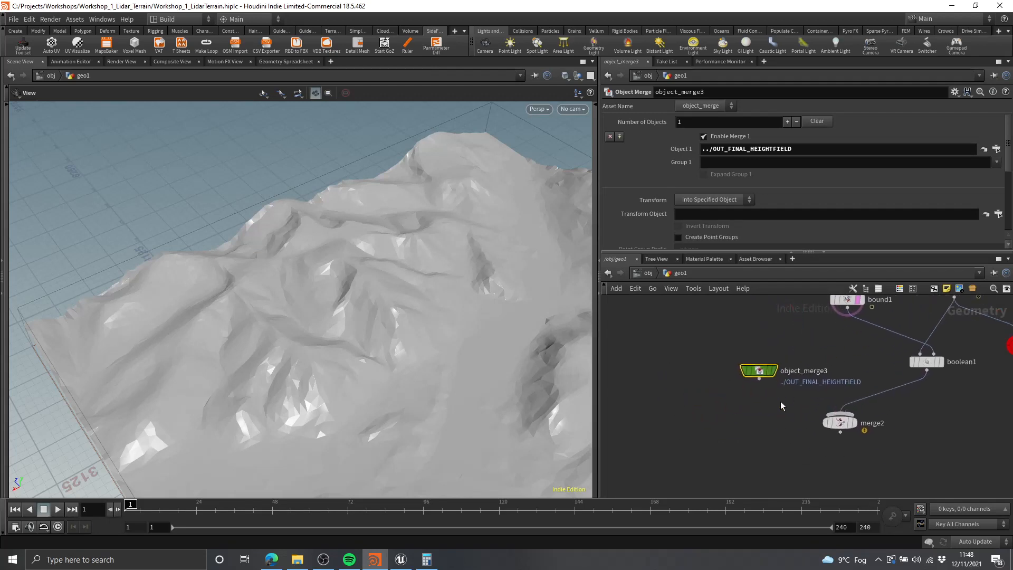
- Connect object_merge3 into merge2 and display merge2 to inspect the border between the tile and the low-res terrain
scroll(808, 408, "down", 2)
left_click(835, 421)
middle_click_drag(890, 430, 842, 432)
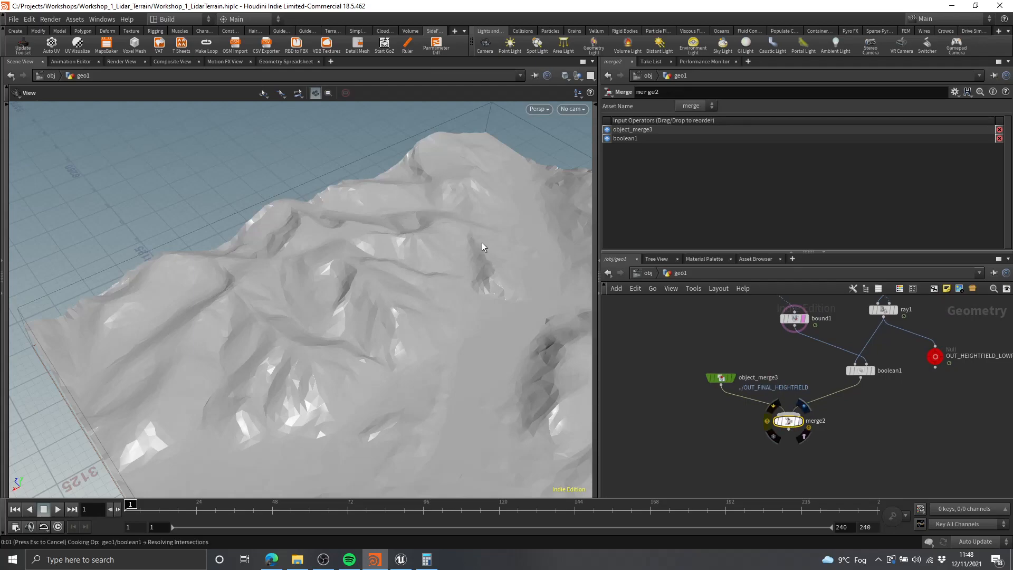
right_click_drag(483, 245, 318, 221)
left_click_drag(319, 221, 283, 281)
middle_click_drag(282, 281, 290, 359)
left_click_drag(290, 359, 336, 304)
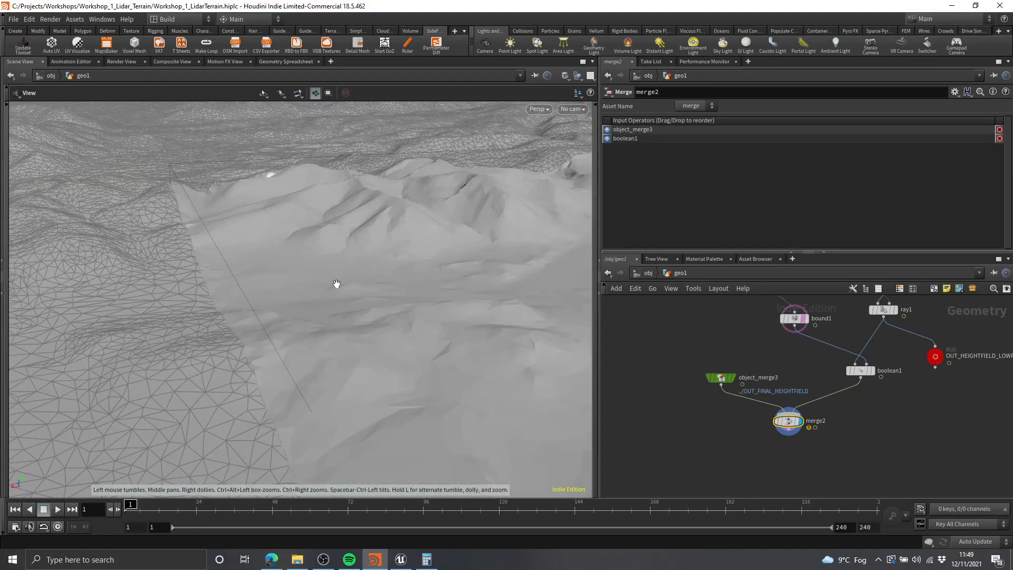
- Move OUT_FINAL_HEIGHTFIELD and its downstream mask and terrain layer nodes further down to free space below heightfield_project1
scroll(637, 420, "down", 5)
middle_click_drag(637, 419, 862, 417)
middle_click_drag(745, 408, 775, 411)
scroll(771, 419, "up", 4)
scroll(758, 412, "up", 3)
scroll(813, 411, "down", 1)
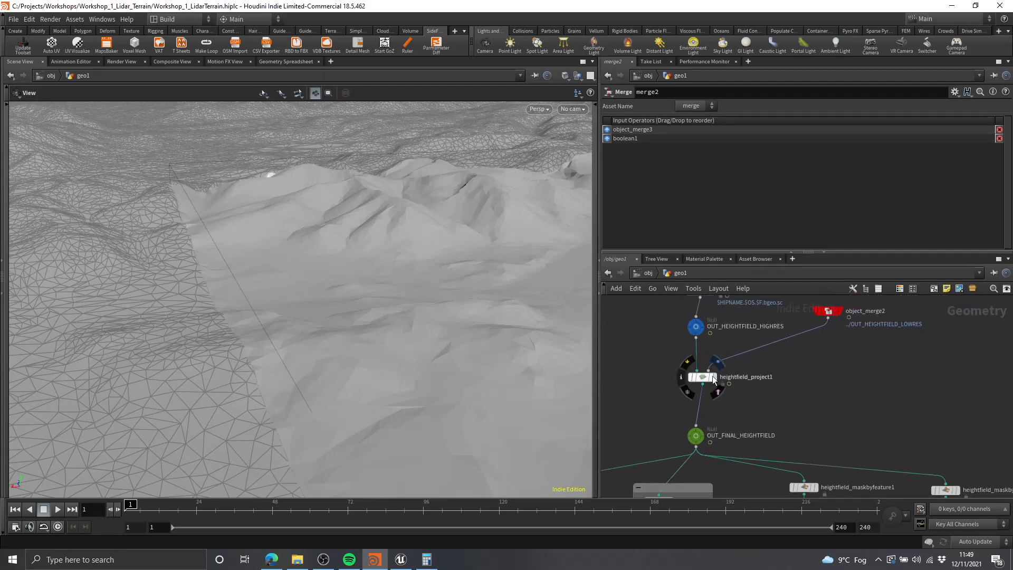
middle_click_drag(690, 377, 721, 303)
scroll(720, 312, "down", 5)
middle_click_drag(652, 322, 666, 320)
left_click_drag(647, 313, 839, 389)
scroll(764, 332, "up", 4)
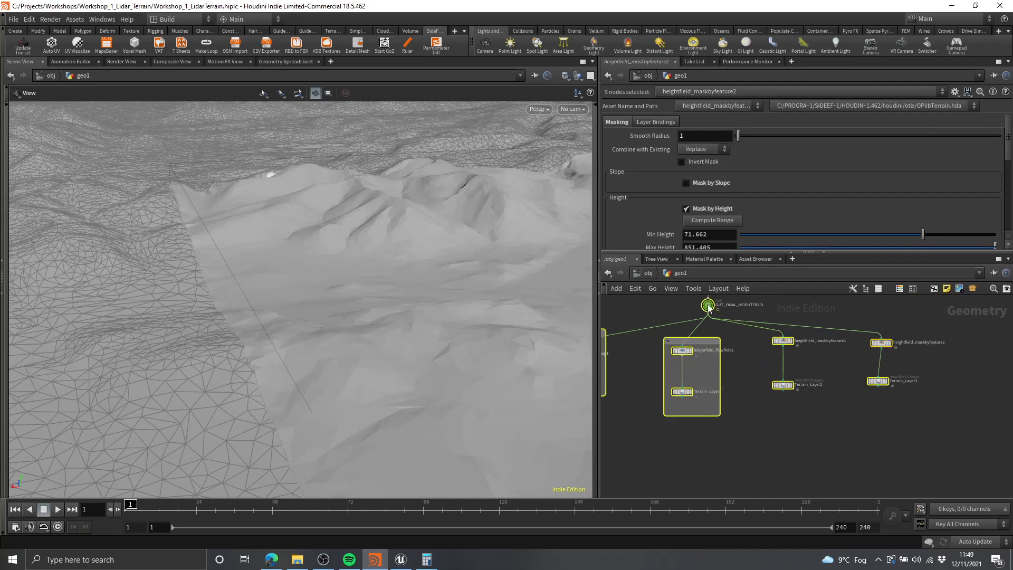
middle_click_drag(706, 302, 710, 348)
middle_click_drag(787, 324, 800, 458)
scroll(796, 432, "up", 1)
- Move heightfield_project1 to the right of the main node chain and display it
left_click(795, 432)
scroll(792, 395, "up", 2)
left_click_drag(784, 399, 780, 409)
middle_click_drag(701, 394, 747, 390)
- Examine the surface and outer edges of the projected heightfield from several angles
left_click_drag(401, 238, 411, 316)
scroll(411, 316, "up", 2)
scroll(410, 315, "down", 5)
middle_click_drag(411, 316, 398, 332)
left_click_drag(398, 332, 389, 280)
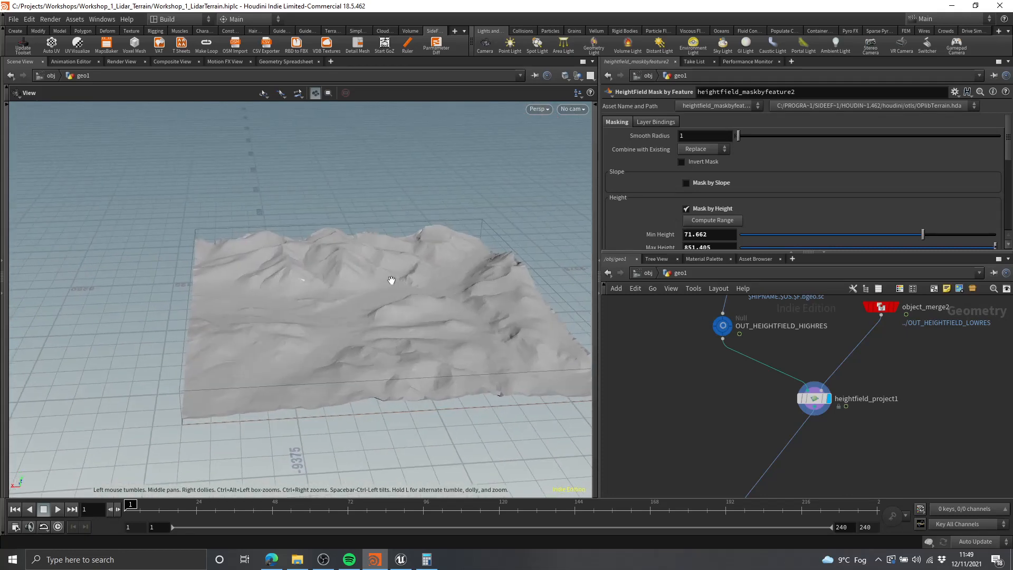
scroll(389, 280, "up", 3)
middle_click_drag(388, 280, 409, 332)
middle_click_drag(217, 314, 188, 312)
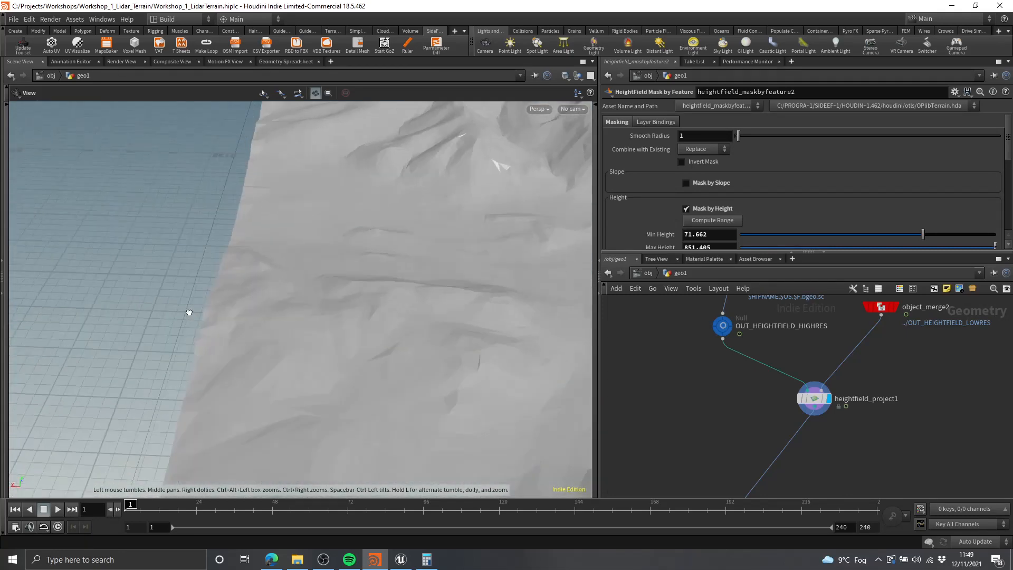
left_click_drag(188, 312, 212, 294)
left_click_drag(242, 249, 265, 297)
middle_click_drag(264, 297, 267, 252)
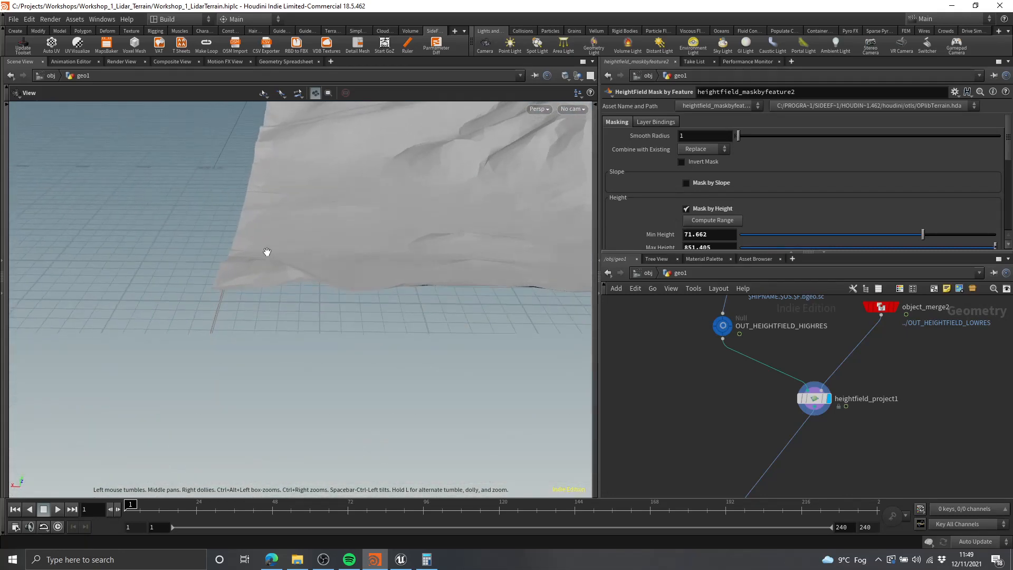
scroll(262, 314, "down", 4)
- Add a HeightField Layer node below and to the left of heightfield_project1
middle_click_drag(734, 401, 724, 356)
scroll(734, 382, "down", 3)
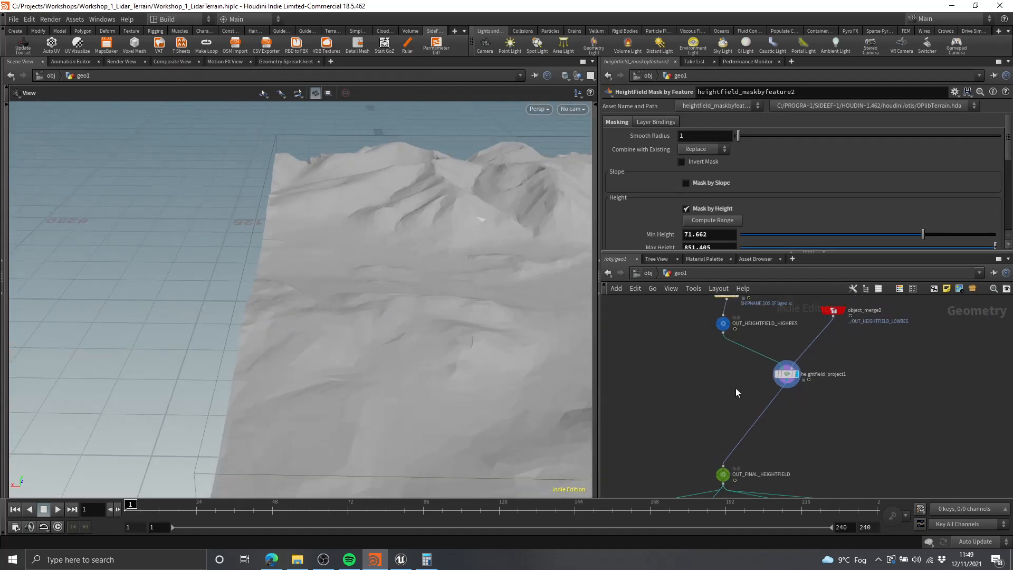
key("Tab")
type("hflayer")
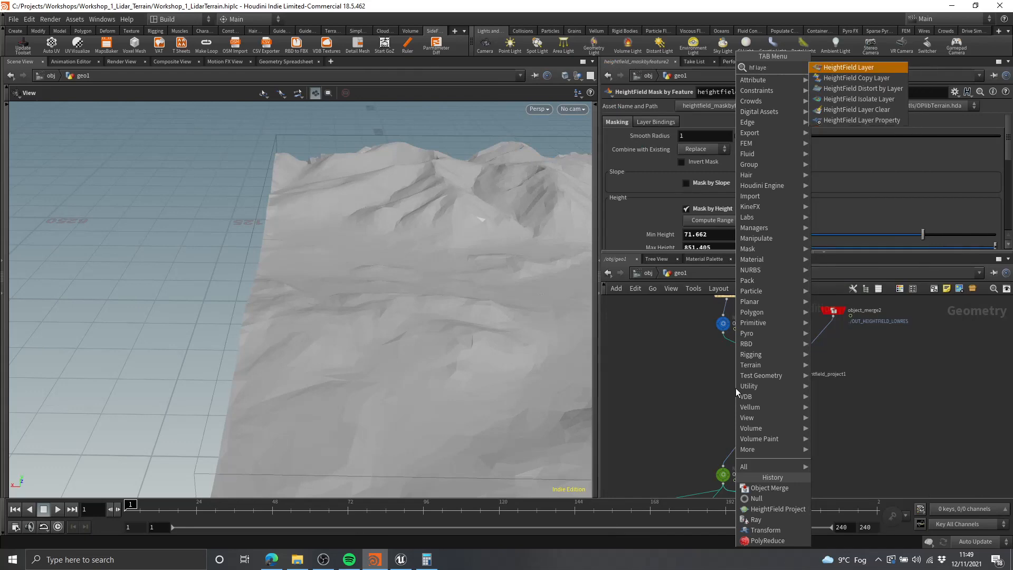
key("Return")
left_click(731, 399)
scroll(731, 392, "up", 4)
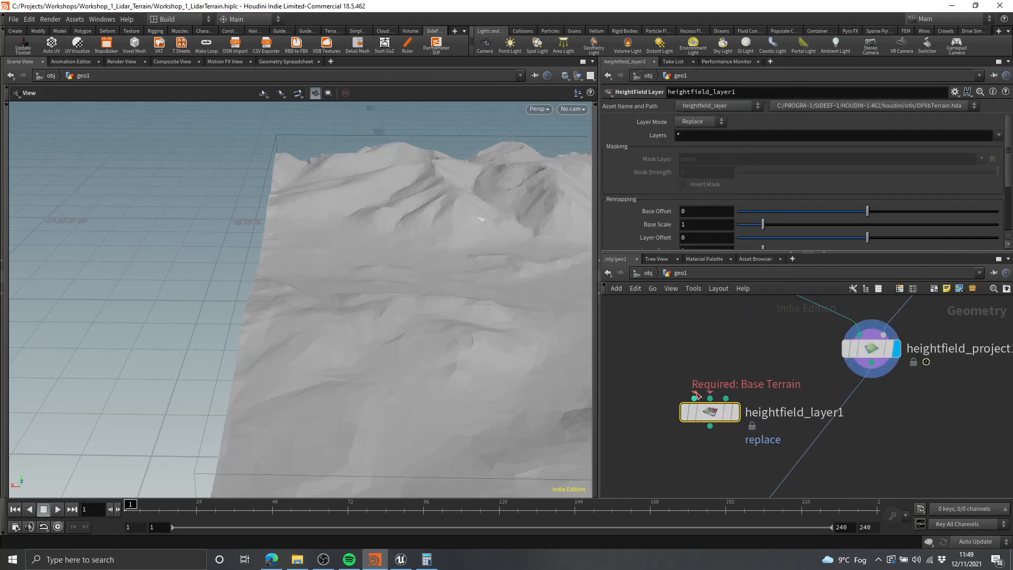
mouse_move(729, 404)
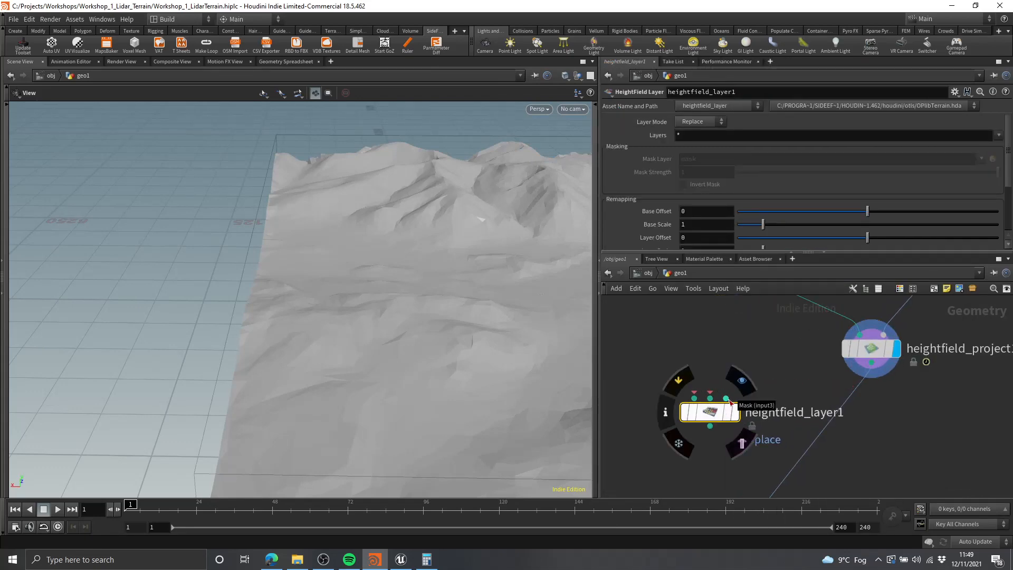
scroll(733, 391, "down", 4)
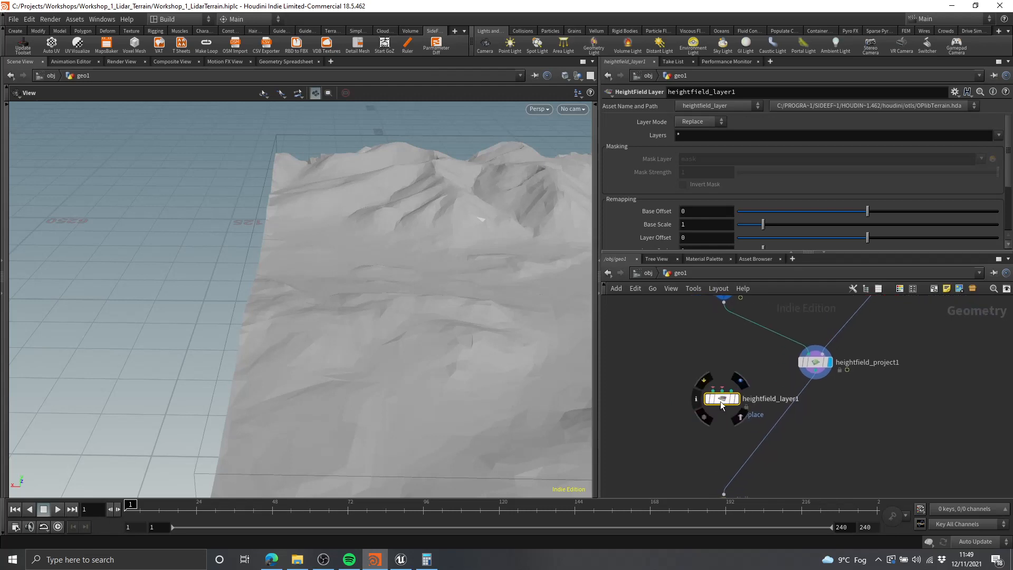
left_click_drag(720, 402, 714, 423)
- Display OUT_HEIGHTFIELD_HIGHRES and connect it to the base terrain input of heightfield_layer1
scroll(710, 374, "down", 1)
middle_click_drag(708, 375, 702, 401)
left_click(736, 322)
scroll(685, 344, "up", 1)
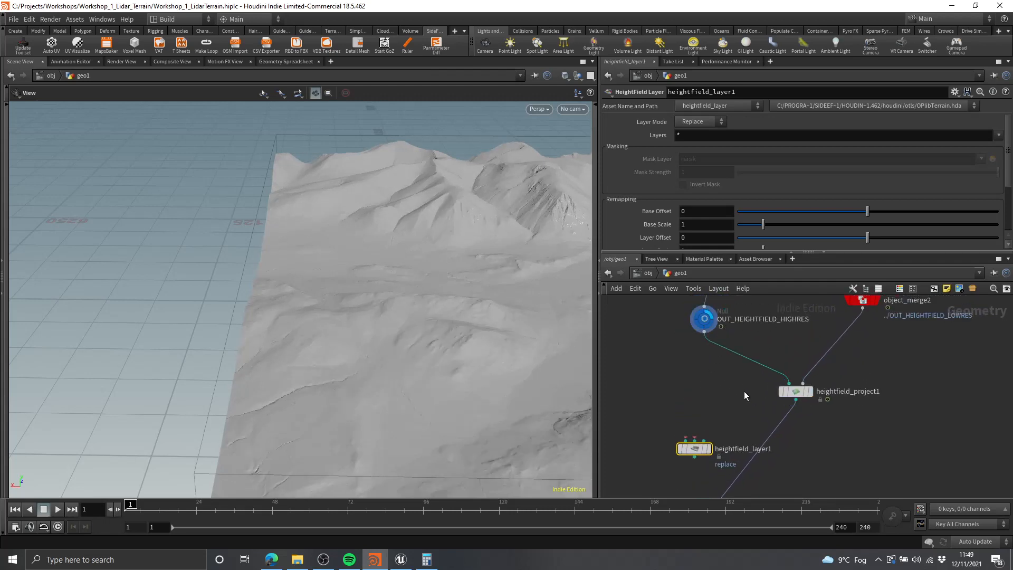
left_click(709, 329)
scroll(685, 409, "up", 3)
left_click(686, 420)
middle_click_drag(735, 423, 709, 373)
- Connect the output of heightfield_project1 to the second input of heightfield_layer1
scroll(739, 348, "down", 2)
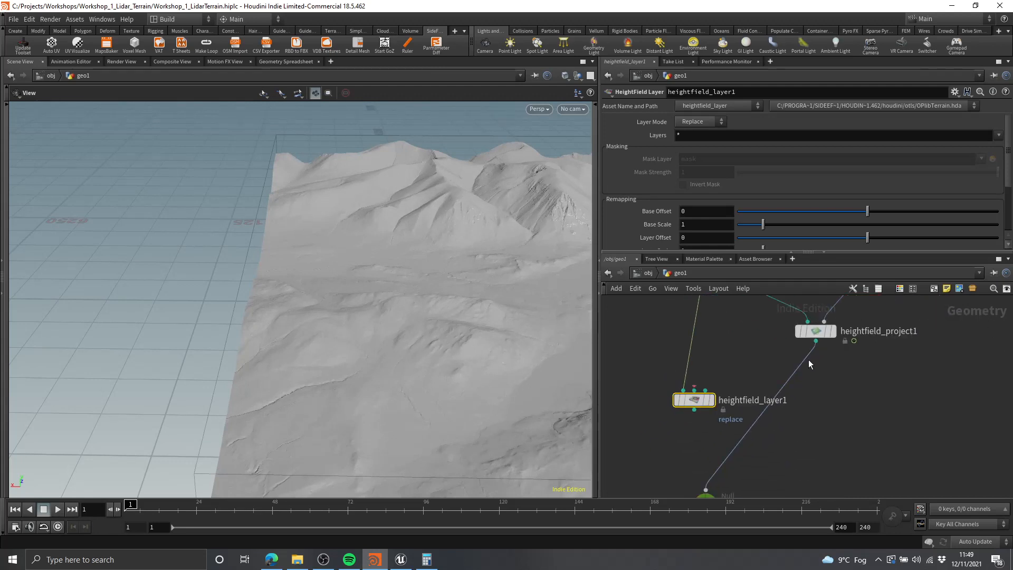
middle_click_drag(820, 335, 819, 351)
scroll(819, 350, "up", 1)
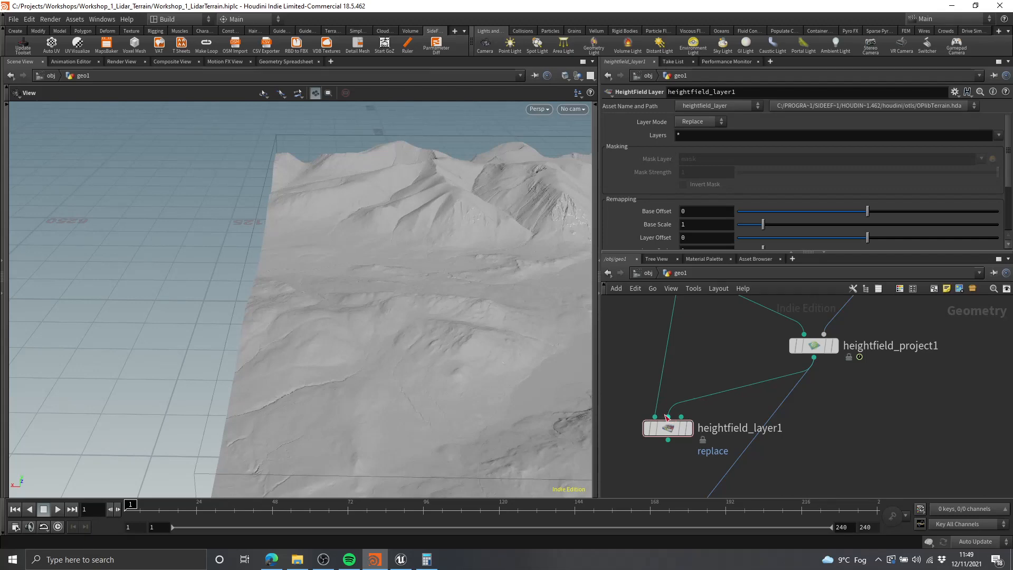
scroll(719, 395, "down", 3)
middle_click_drag(805, 410, 805, 442)
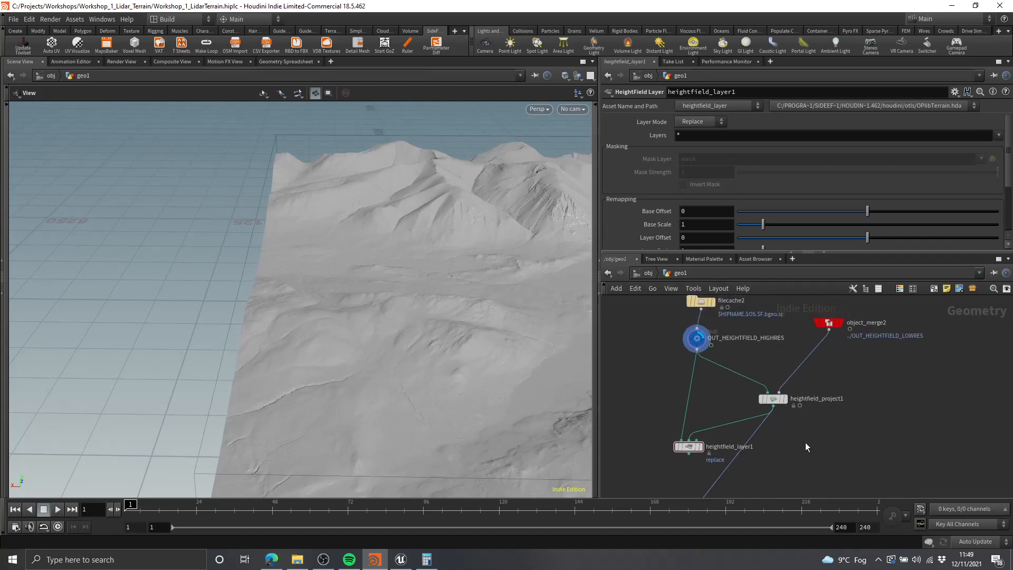
- Add a HeightField Mask by Object node and insert it between heightfield_project1 and OUT_FINAL_HEIGHTFIELD
middle_click_drag(877, 429, 868, 425)
middle_click_drag(710, 389, 737, 396)
scroll(736, 396, "up", 2)
key("Tab")
type("hf mask by")
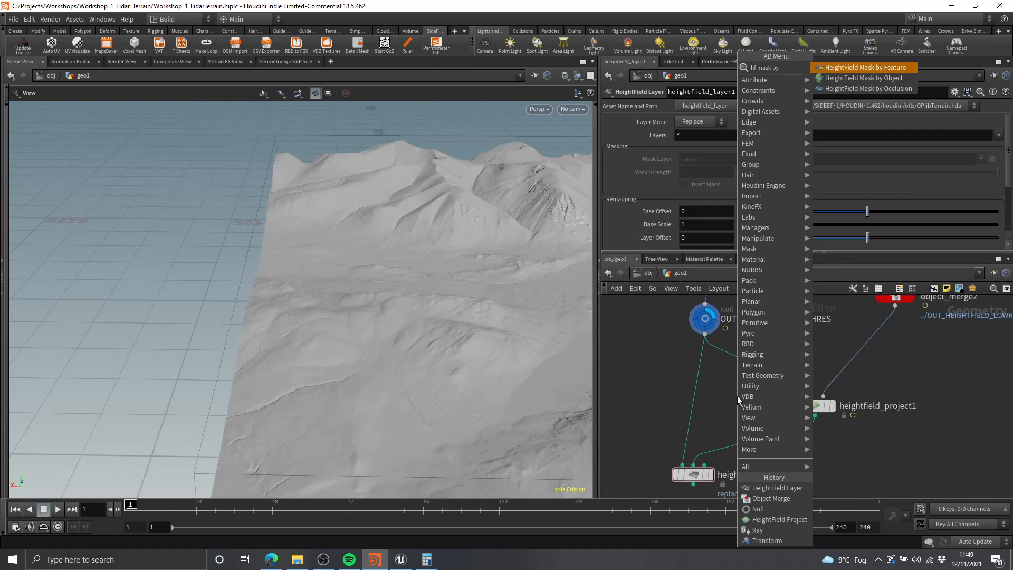
key("Return")
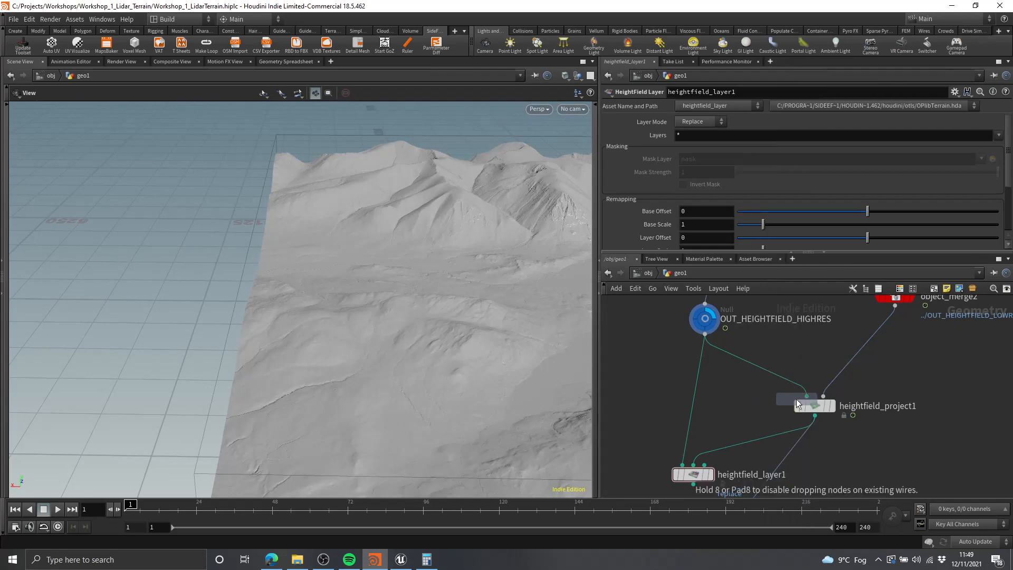
left_click(891, 401)
scroll(866, 408, "down", 1)
middle_click_drag(853, 413, 808, 379)
scroll(829, 410, "up", 1)
left_click_drag(894, 359, 800, 367)
middle_click_drag(820, 381, 778, 410)
- Copy the bound1 node and paste the duplicate next to heightfield_project1
scroll(819, 372, "down", 2)
scroll(891, 388, "down", 3)
middle_click_drag(892, 387, 743, 402)
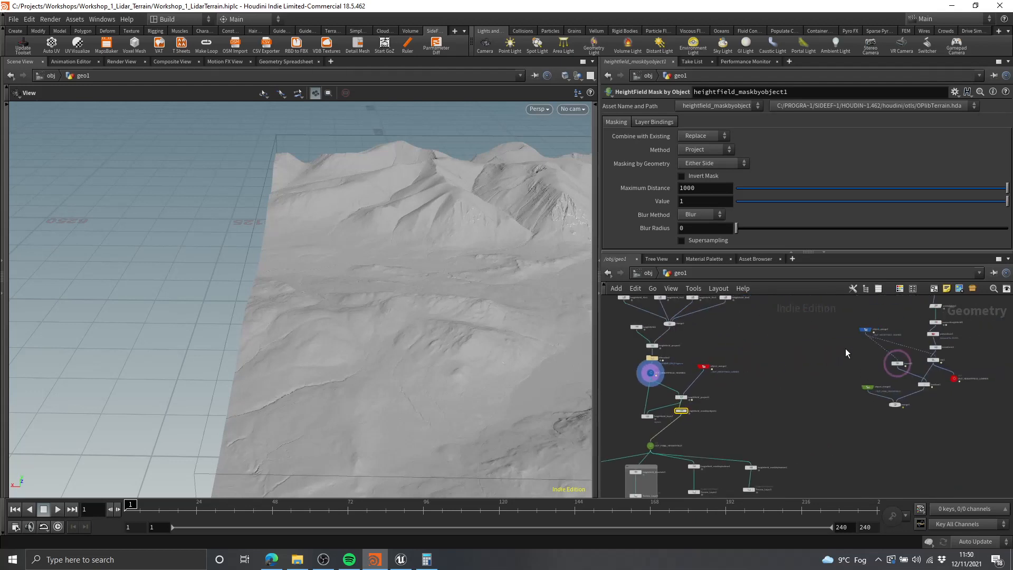
scroll(873, 344, "up", 4)
middle_click_drag(873, 344, 851, 322)
left_click_drag(843, 353, 936, 381)
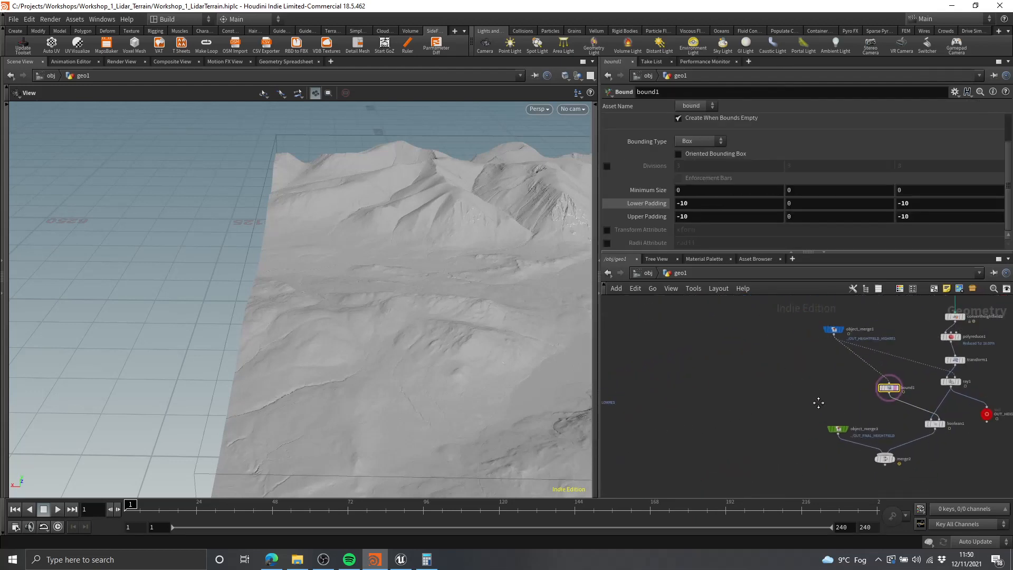
key("ctrl+c")
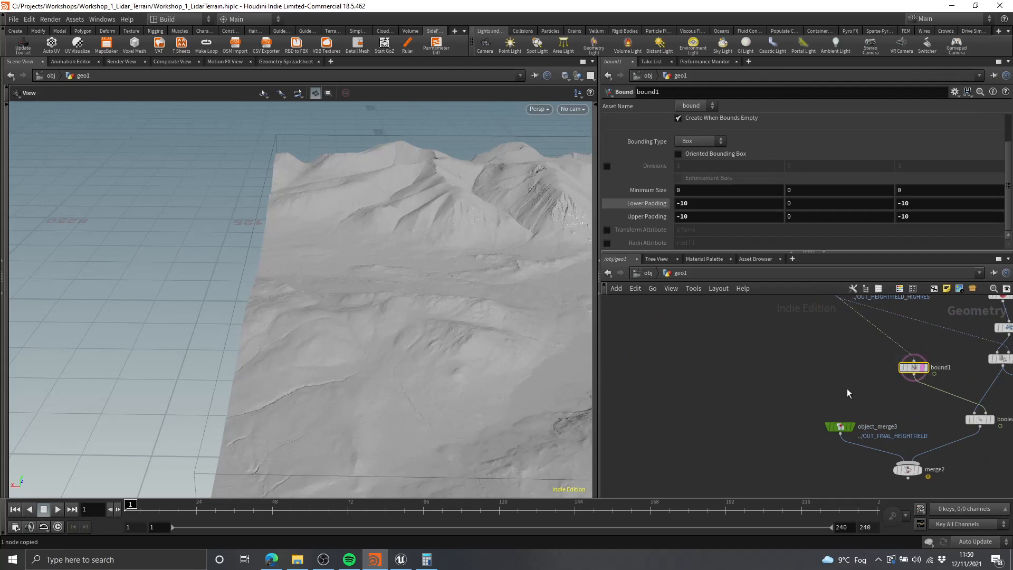
scroll(785, 355, "down", 2)
middle_click_drag(784, 362, 1002, 364)
key("ctrl+v")
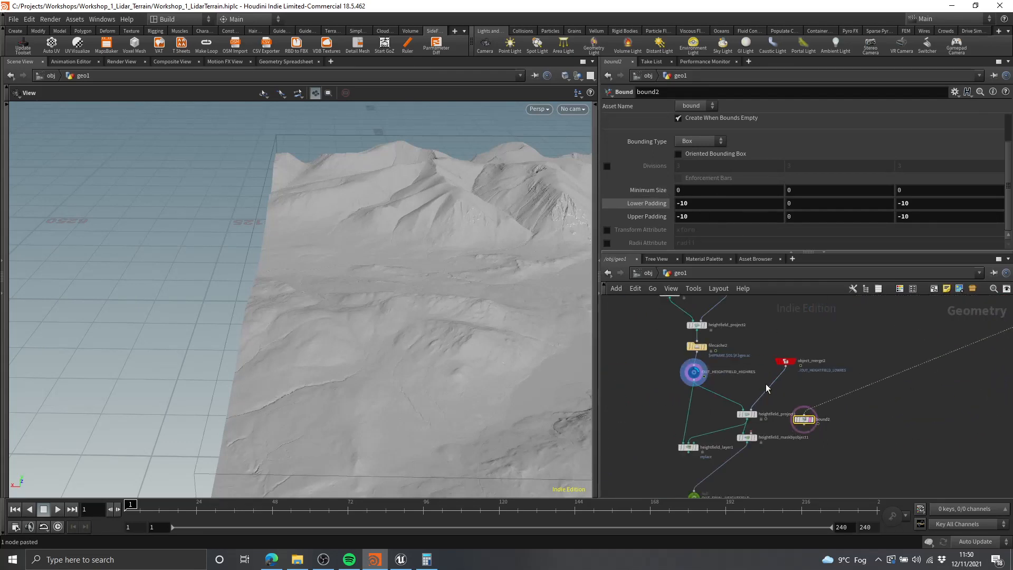
- Feed heightfield_project1 into bound2 and arrange bound2 above heightfield_maskbyobject1
scroll(765, 384, "up", 3)
scroll(768, 449, "down", 2)
scroll(824, 401, "up", 1)
left_click_drag(836, 399, 846, 421)
middle_click_drag(803, 414, 830, 387)
scroll(778, 413, "up", 3)
left_click_drag(776, 411, 786, 426)
left_click_drag(932, 373, 863, 381)
left_click(863, 359)
middle_click_drag(966, 358, 925, 397)
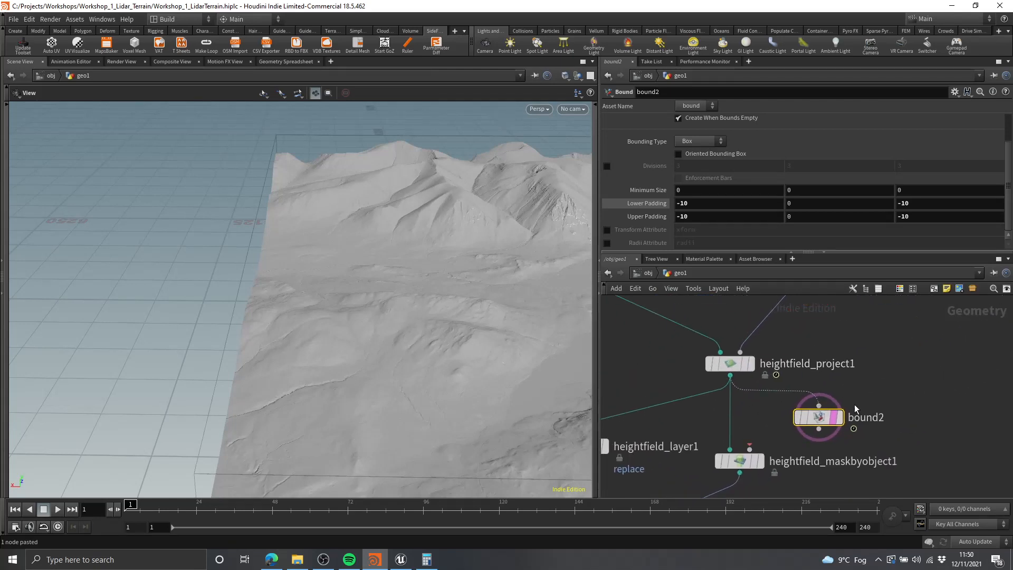
- Shift bound2 further right and display its bounding box
left_click_drag(820, 417, 860, 420)
left_click(885, 394)
scroll(865, 383, "down", 2)
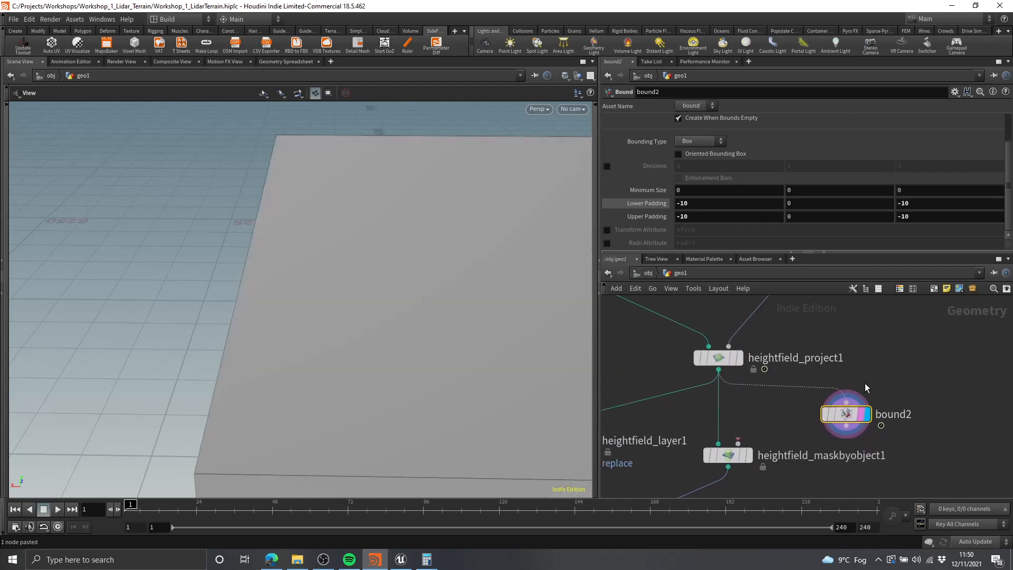
- Connect bound2 to the second input of heightfield_maskbyobject1 and display the mask node to check the mask along the terrain edge
scroll(916, 417, "up", 3)
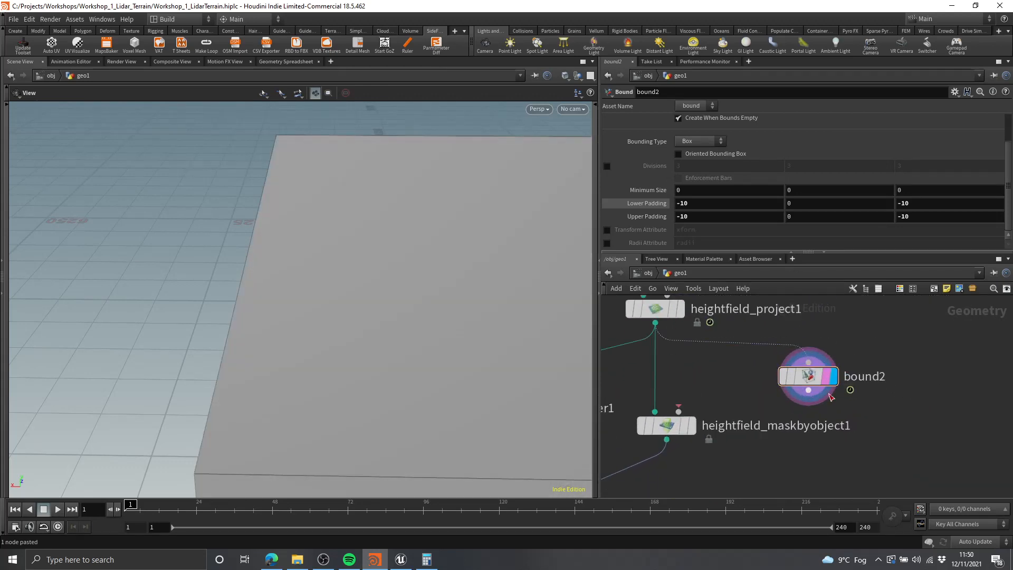
middle_click_drag(703, 414, 785, 408)
mouse_move(761, 421)
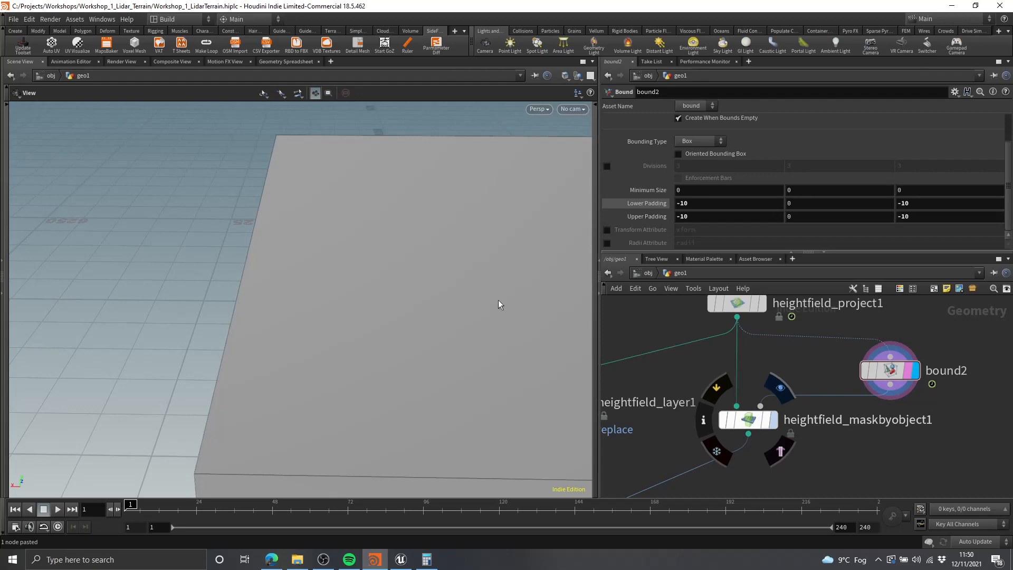
left_click_drag(439, 278, 423, 233)
right_click_drag(353, 320, 435, 283)
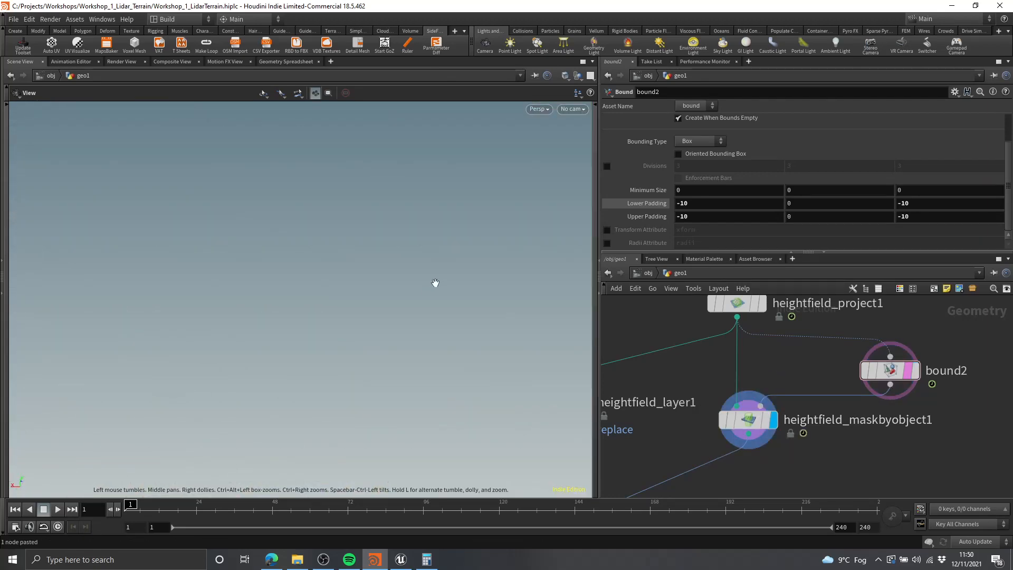
left_click_drag(343, 278, 326, 251)
middle_click_drag(326, 251, 505, 214)
right_click_drag(392, 266, 429, 267)
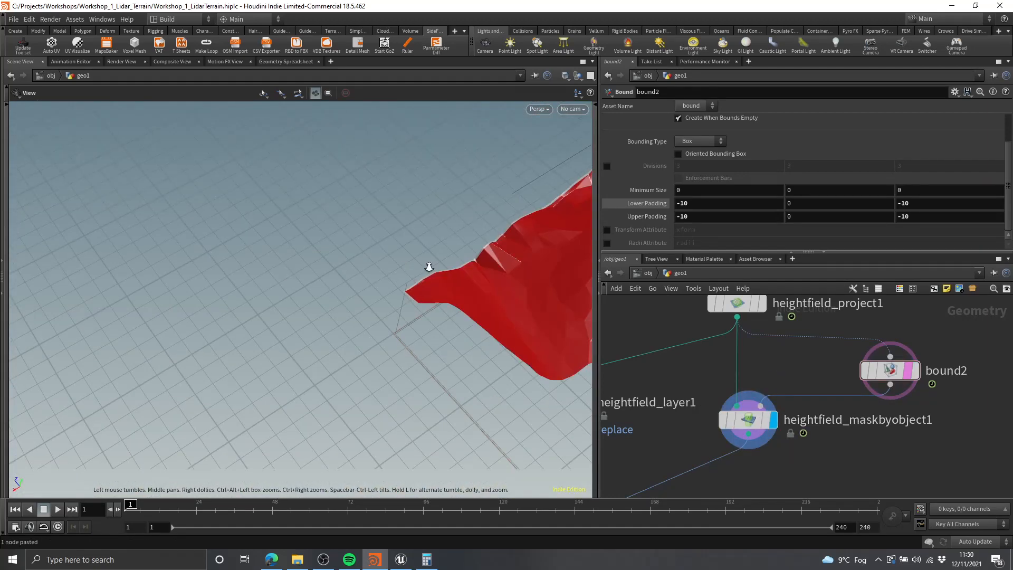
left_click_drag(429, 267, 370, 275)
- Set the X and Z lower and upper padding of bound2 to -100, and increase the inset to -500
middle_click_drag(940, 346, 887, 332)
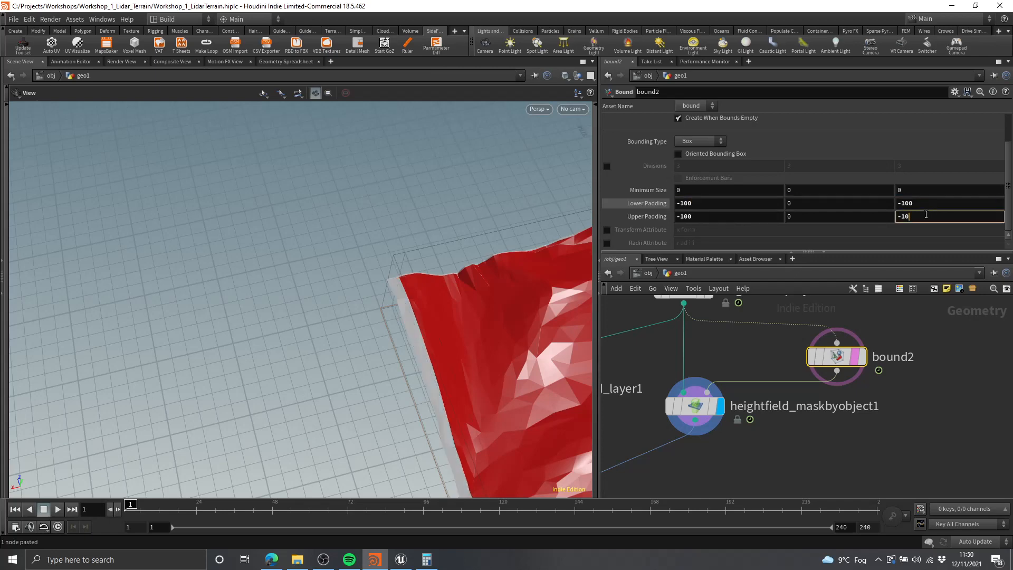
left_click_drag(462, 284, 323, 360)
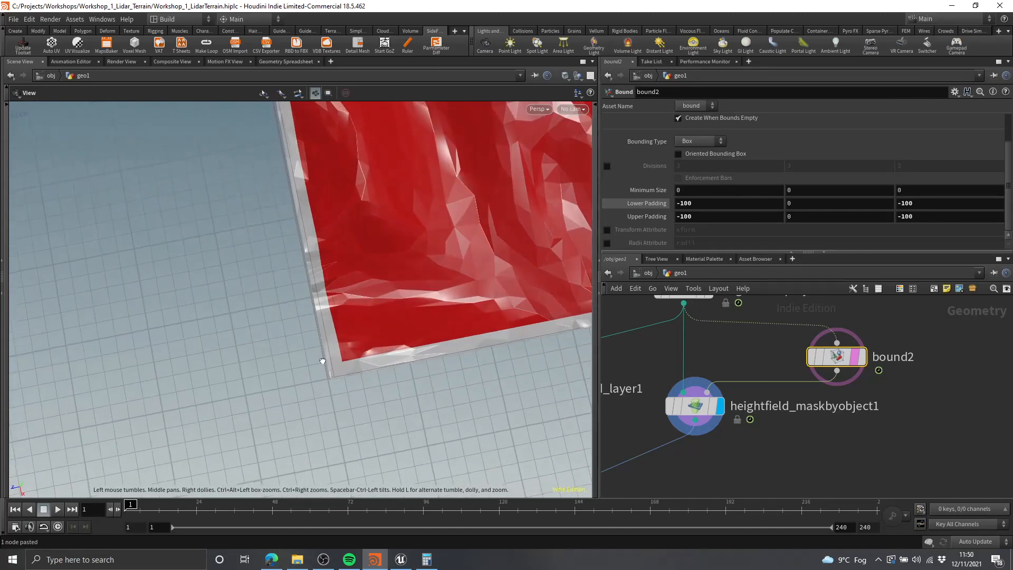
left_click(702, 205)
left_click(924, 207)
key("ctrl+v")
key("Return")
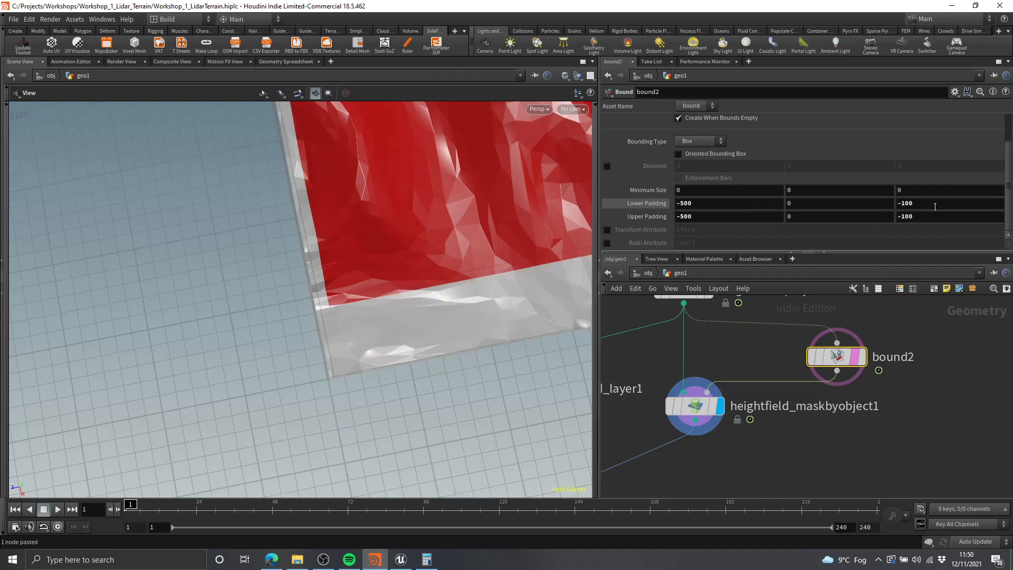
left_click(930, 216)
key("ctrl+v")
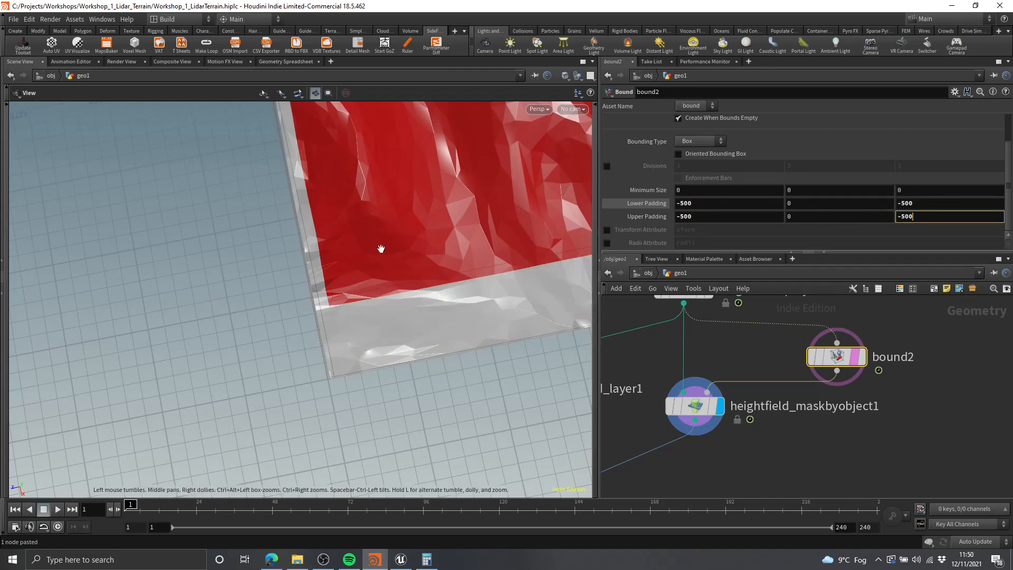
- Set the Blur Radius of heightfield_maskbyobject1 to 250
right_click_drag(423, 244, 137, 315)
left_click_drag(138, 315, 364, 295)
left_click_drag(696, 390, 695, 390)
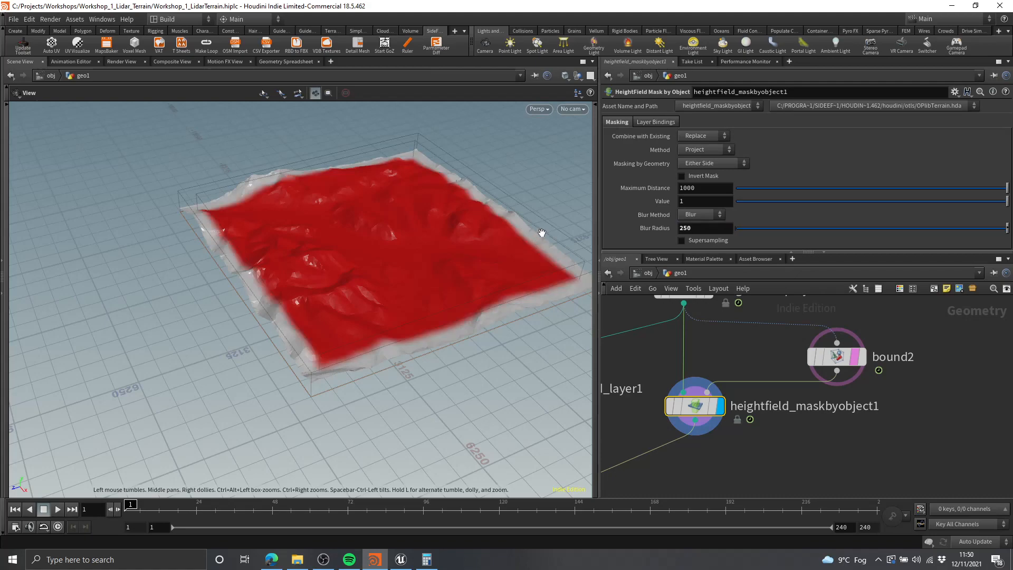
- Enable Invert Mask on heightfield_maskbyobject1 and check the mask along the tile's border
left_click_drag(543, 234, 531, 343)
middle_click_drag(475, 305, 586, 296)
left_click_drag(570, 311, 590, 352)
middle_click_drag(762, 445, 801, 447)
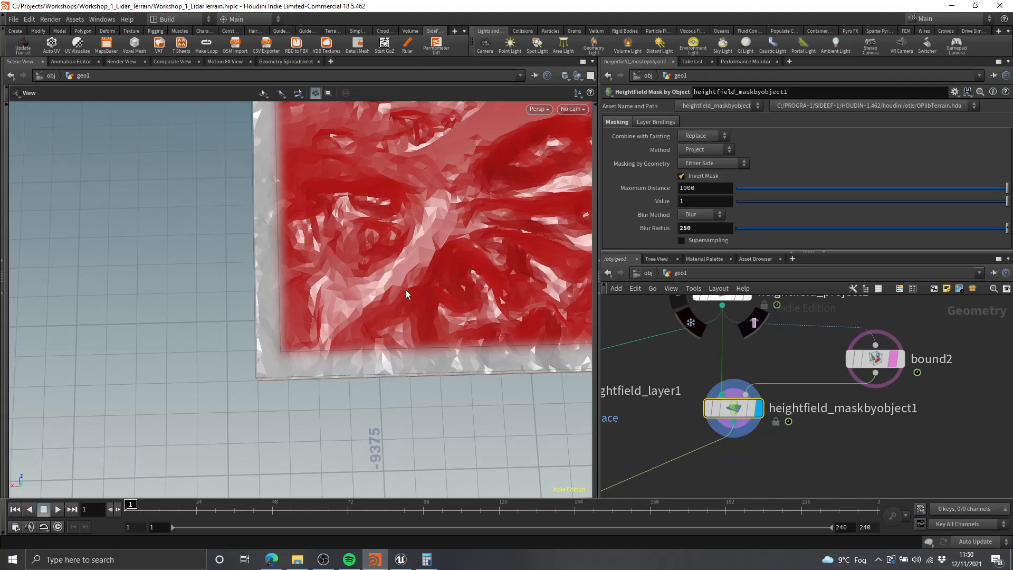
left_click_drag(366, 334, 492, 232)
scroll(637, 356, "down", 3)
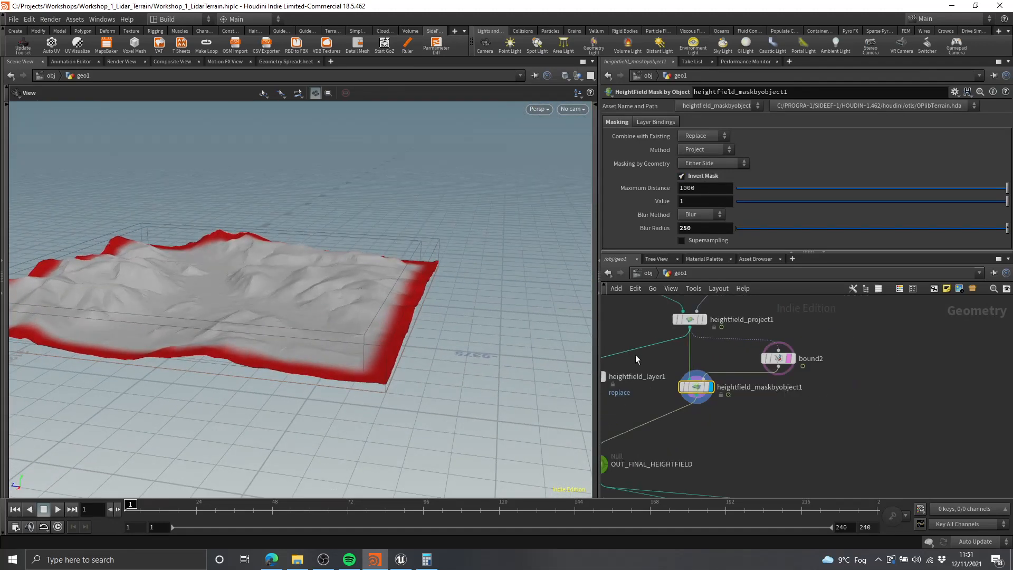
- Connect heightfield_maskbyobject1 to the third input of heightfield_layer1 and feed heightfield_layer1 into OUT_FINAL_HEIGHTFIELD
scroll(636, 355, "up", 3)
scroll(727, 448, "down", 3)
middle_click_drag(727, 449, 751, 444)
scroll(750, 444, "up", 3)
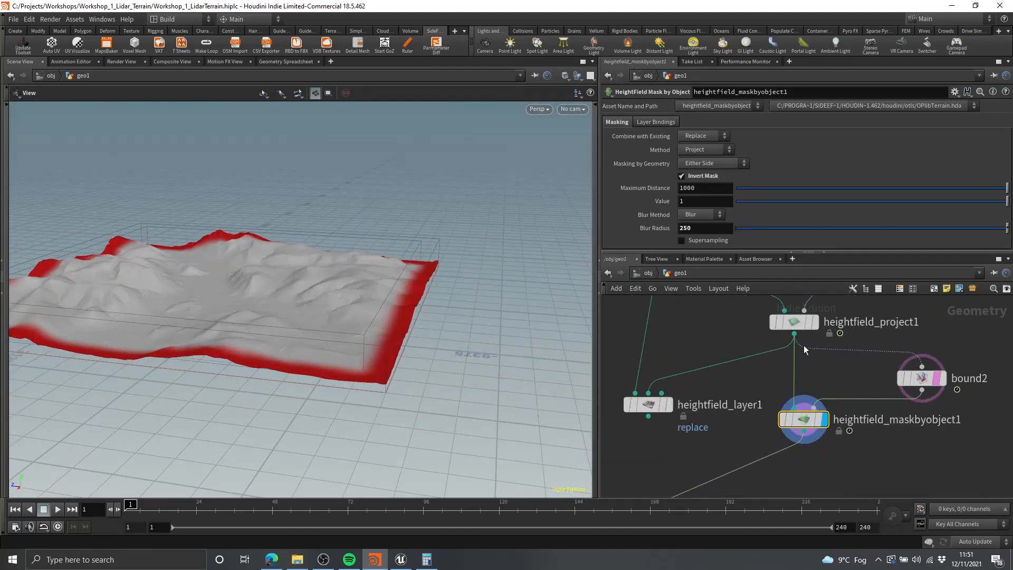
left_click_drag(415, 302, 343, 283)
middle_click_drag(720, 434, 737, 383)
left_click_drag(666, 353, 679, 380)
middle_click_drag(895, 424, 882, 447)
left_click(830, 428)
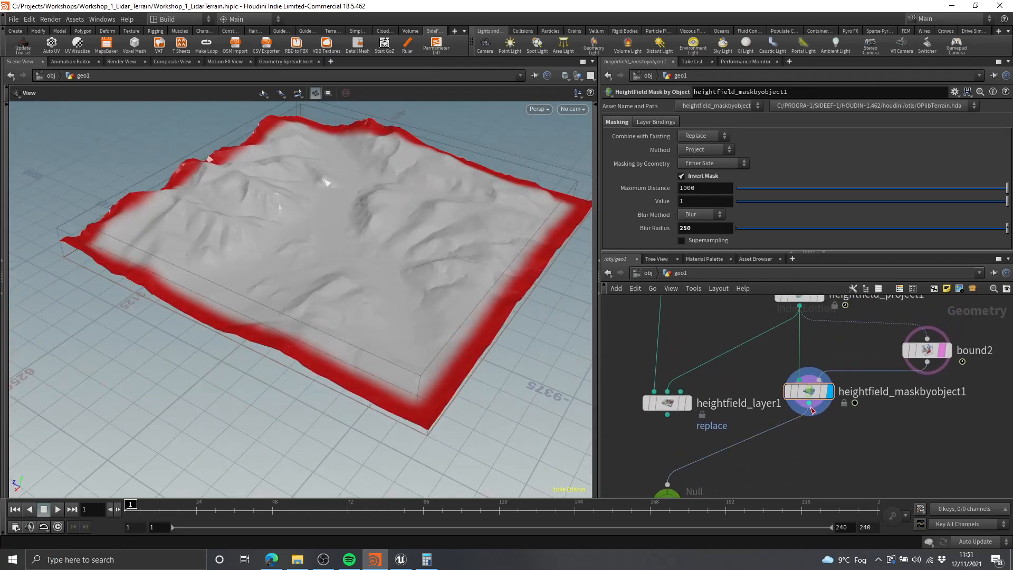
middle_click_drag(745, 395, 807, 357)
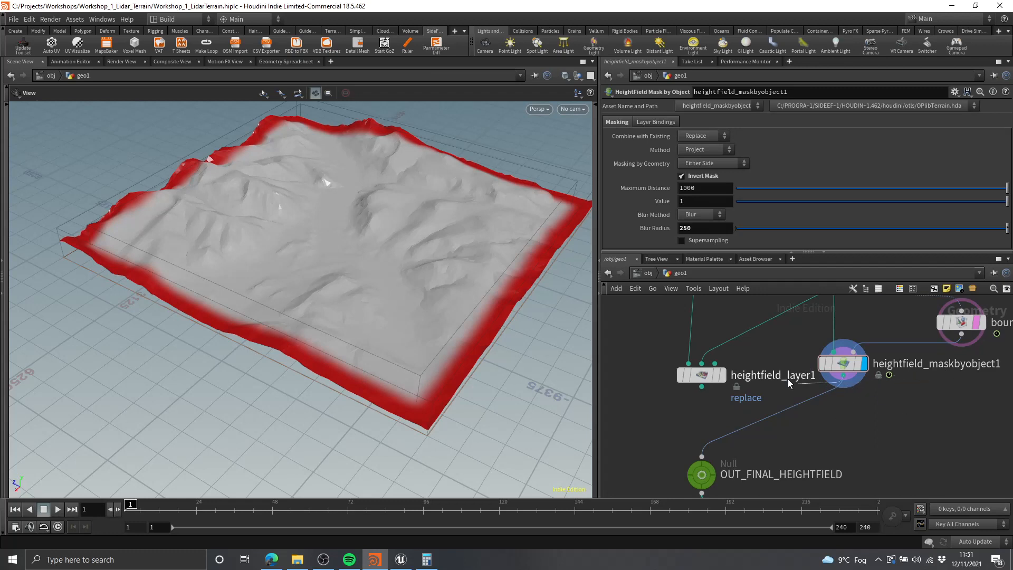
middle_click_drag(824, 449, 828, 418)
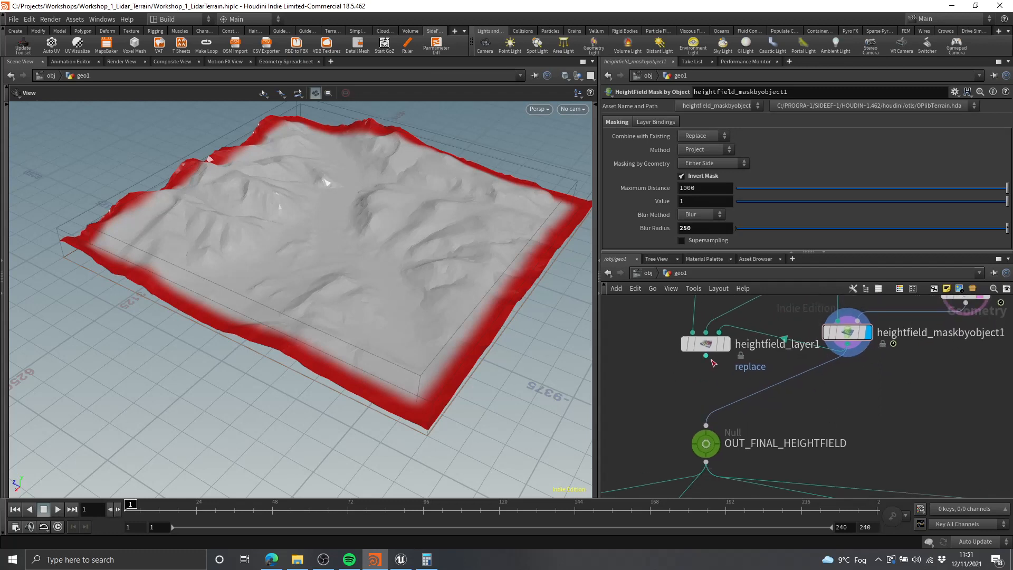
left_click_drag(705, 345, 715, 383)
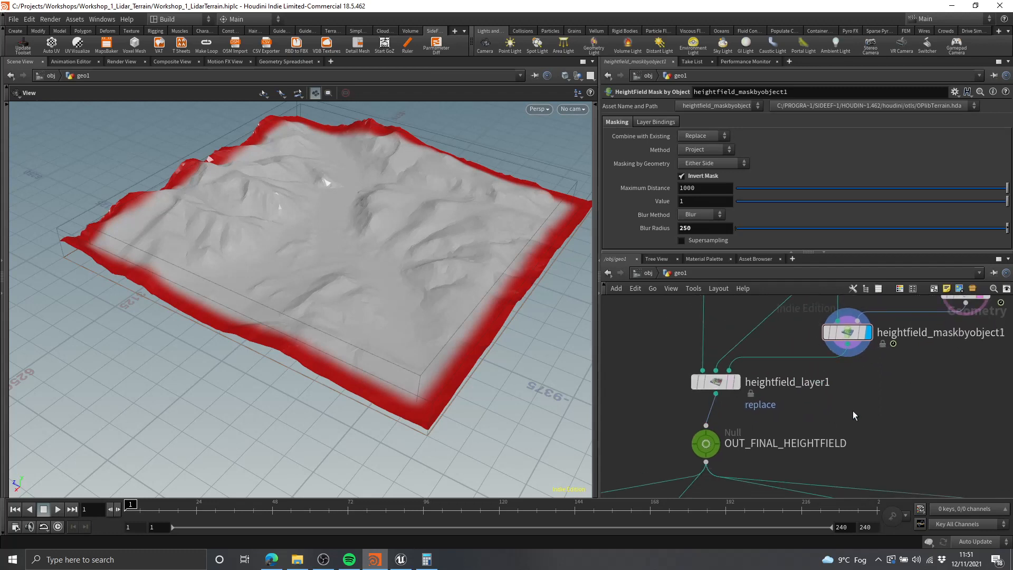
- Display heightfield_layer1 and examine the blended heightfield along the tile's borders and corner
middle_click_drag(866, 411, 876, 416)
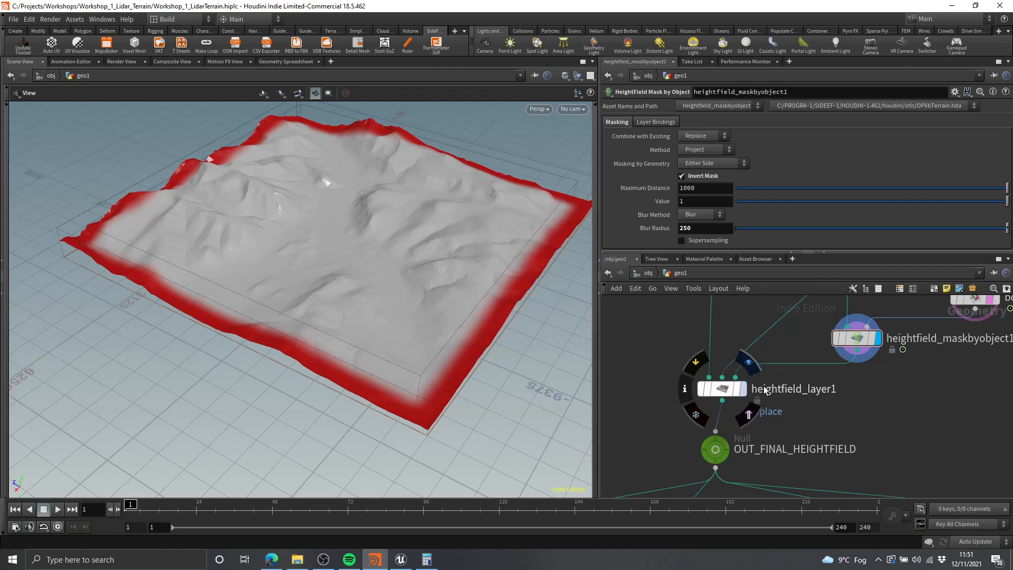
left_click(743, 389)
scroll(478, 277, "up", 5)
left_click_drag(471, 278, 486, 221)
left_click_drag(470, 262, 478, 323)
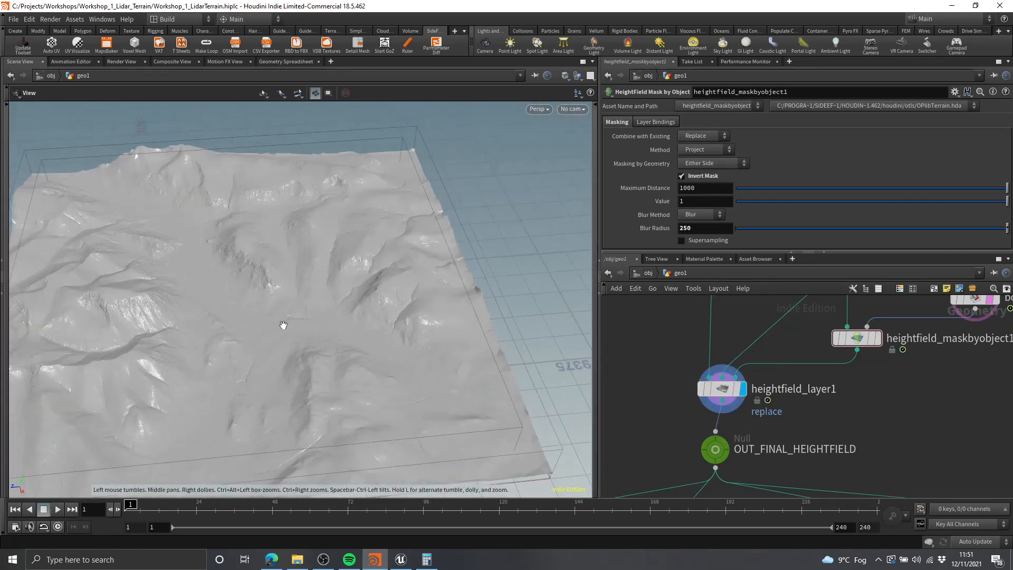
left_click_drag(283, 325, 309, 243)
left_click_drag(347, 278, 652, 343)
scroll(844, 443, "down", 3)
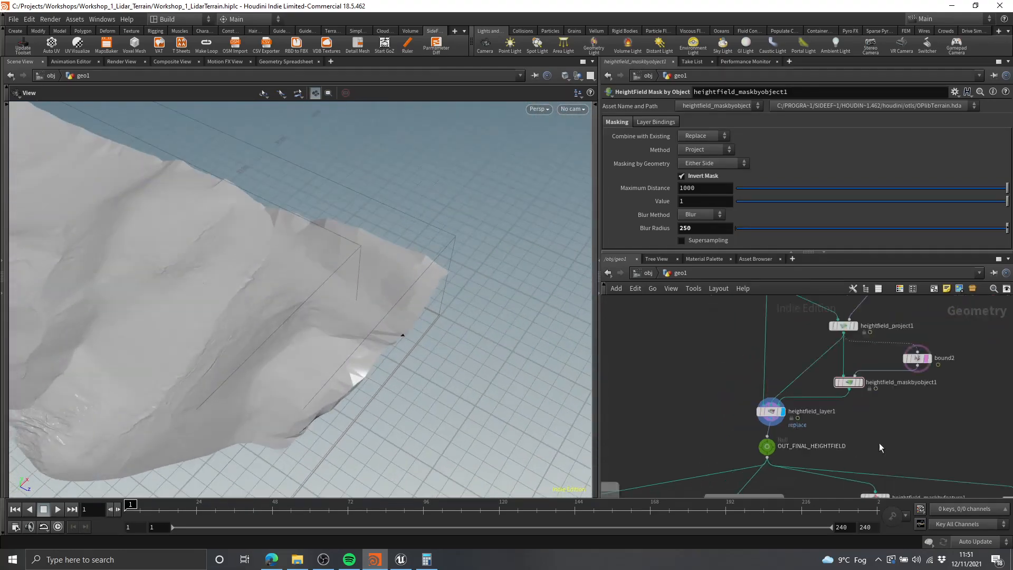
middle_click(771, 411)
scroll(781, 406, "down", 3)
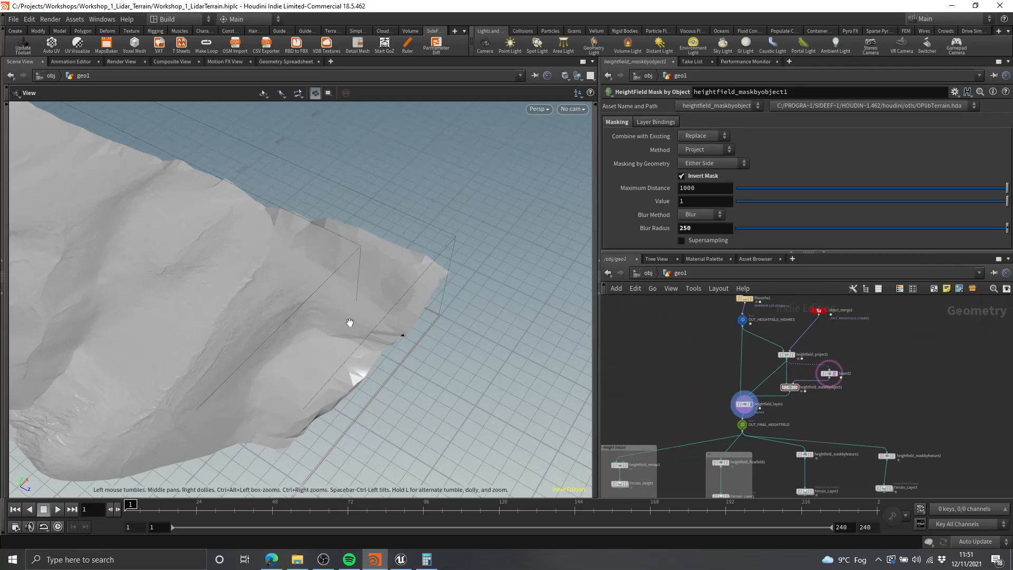
left_click_drag(350, 323, 483, 256)
- Display merge2 and set the viewport shading to Smooth Shaded to view the tile within the surrounding low-res terrain
scroll(921, 363, "down", 4)
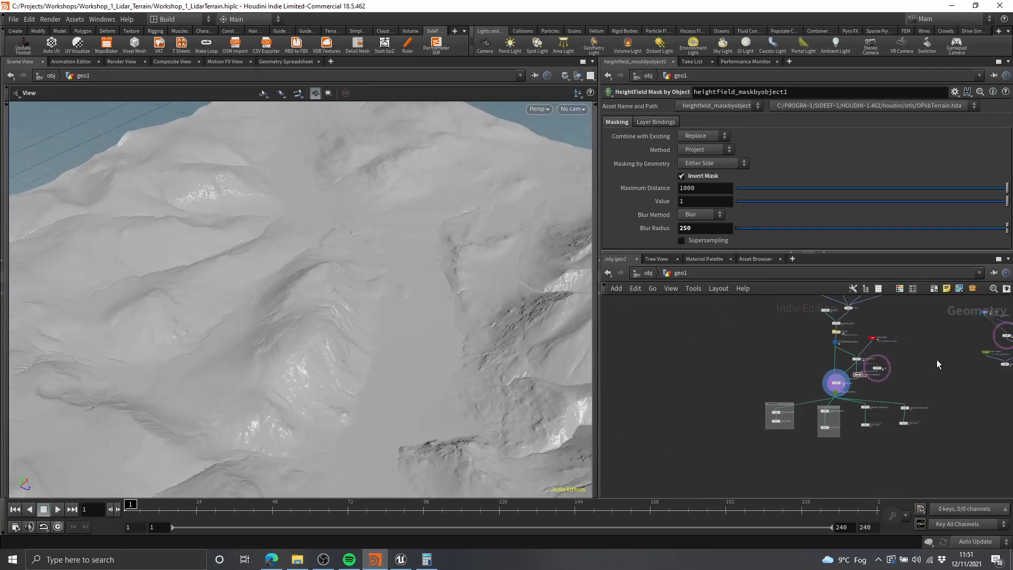
scroll(885, 381, "up", 10)
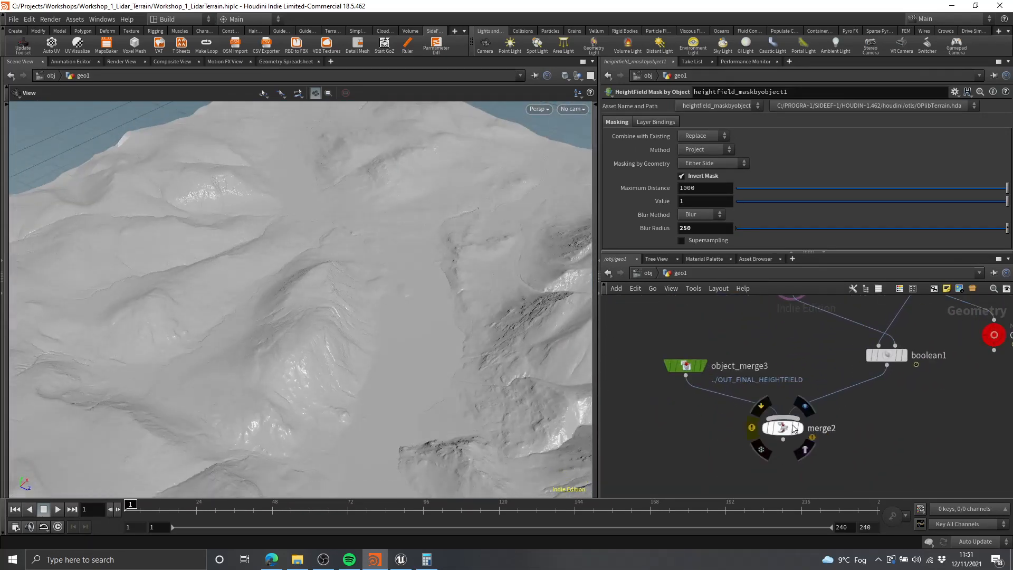
left_click_drag(463, 293, 522, 158)
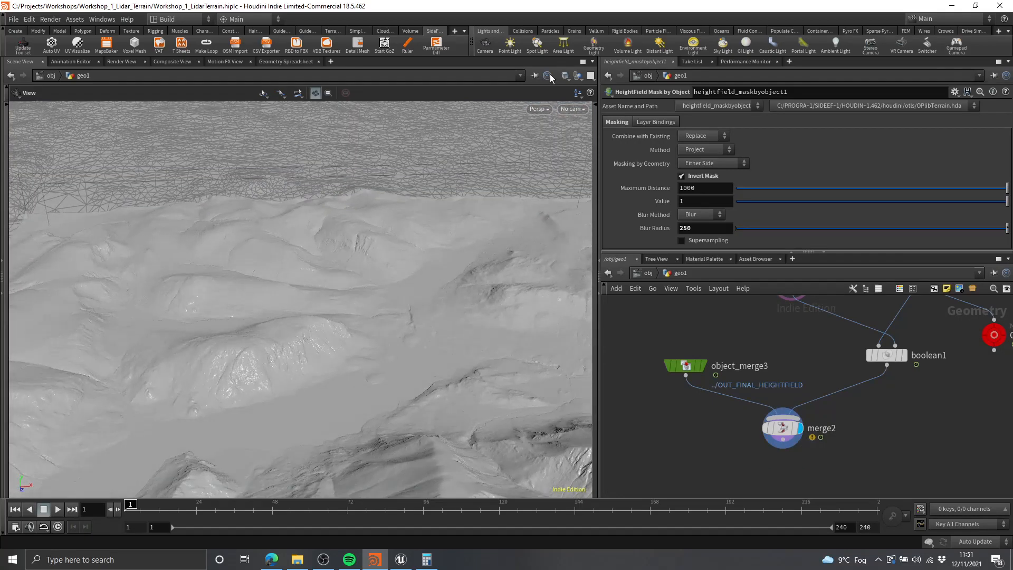
left_click(565, 76)
left_click(590, 172)
mouse_move(475, 211)
left_mouse_down()
mouse_move(373, 207)
mouse_move(418, 272)
mouse_move(328, 249)
mouse_move(315, 301)
mouse_move(283, 267)
mouse_move(339, 271)
mouse_move(358, 281)
mouse_move(350, 301)
mouse_move(391, 285)
mouse_move(396, 317)
mouse_move(256, 289)
mouse_move(283, 310)
mouse_move(523, 253)
mouse_move(353, 314)
mouse_move(281, 301)
mouse_move(242, 272)
mouse_move(328, 287)
mouse_move(237, 389)
mouse_move(301, 375)
mouse_move(347, 269)
mouse_move(369, 251)
mouse_move(380, 319)
mouse_move(317, 339)
mouse_move(381, 272)
mouse_move(446, 233)
mouse_move(468, 238)
mouse_move(454, 220)
mouse_move(419, 264)
mouse_move(253, 292)
mouse_move(310, 309)
mouse_move(423, 267)
mouse_move(223, 291)
mouse_move(407, 328)
mouse_move(113, 317)
mouse_move(274, 223)
mouse_move(369, 368)
mouse_move(290, 324)
mouse_move(235, 333)
mouse_move(297, 335)
mouse_move(192, 350)
mouse_move(215, 337)
mouse_move(432, 362)
mouse_move(301, 348)
mouse_move(317, 343)
mouse_move(292, 332)
mouse_move(316, 338)
left_mouse_up()
- Open the parameters of the Terrain_Height output node in the Height Output group
scroll(784, 407, "down", 4)
scroll(784, 412, "down", 4)
middle_click_drag(781, 436, 870, 364)
scroll(855, 388, "up", 3)
middle_click_drag(712, 393, 784, 415)
scroll(784, 413, "up", 2)
scroll(781, 409, "up", 3)
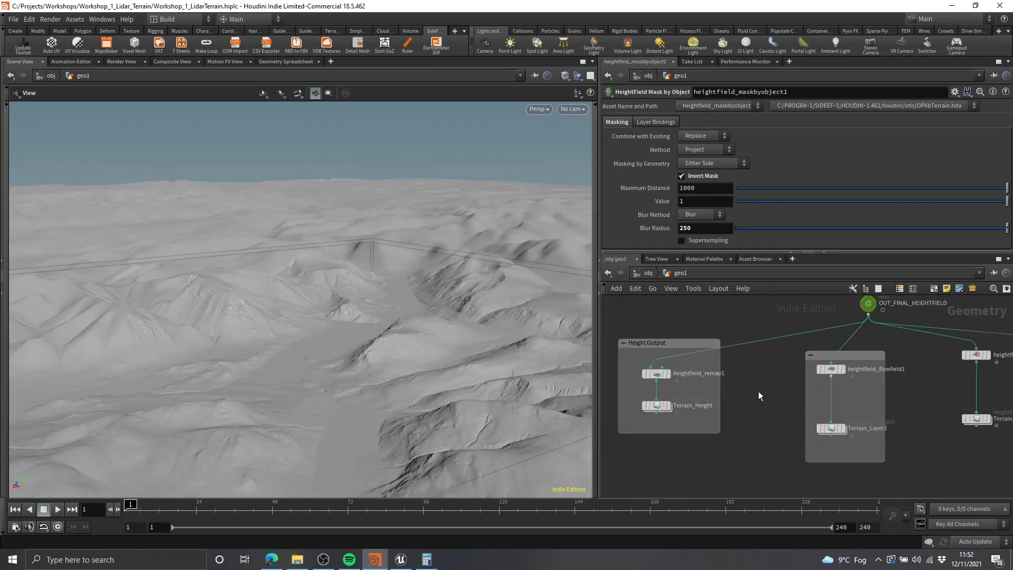
left_click(658, 405)
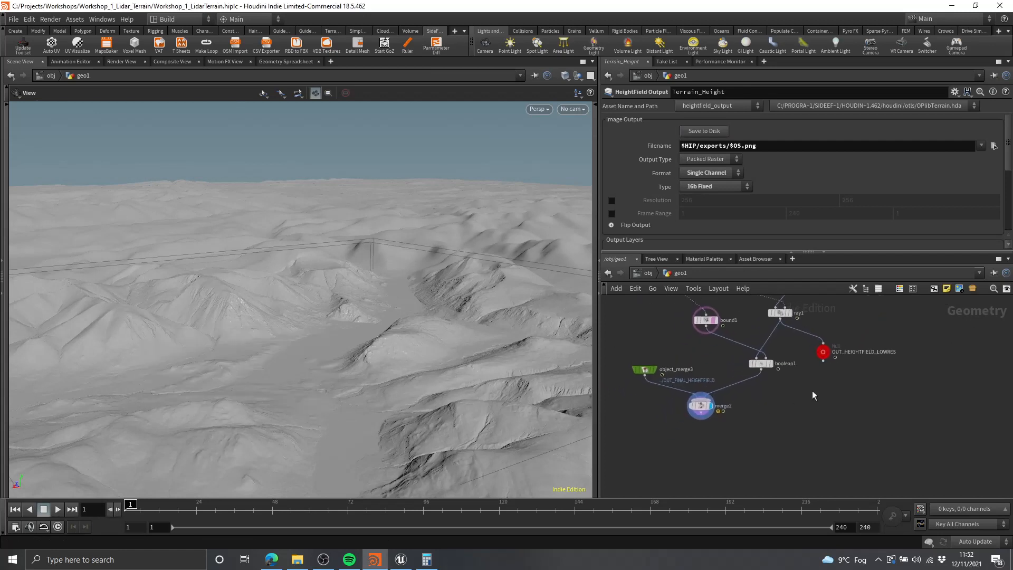
- Display boolean1 to view the tile-shaped cutout in the low-res terrain
middle_click_drag(812, 391, 870, 395)
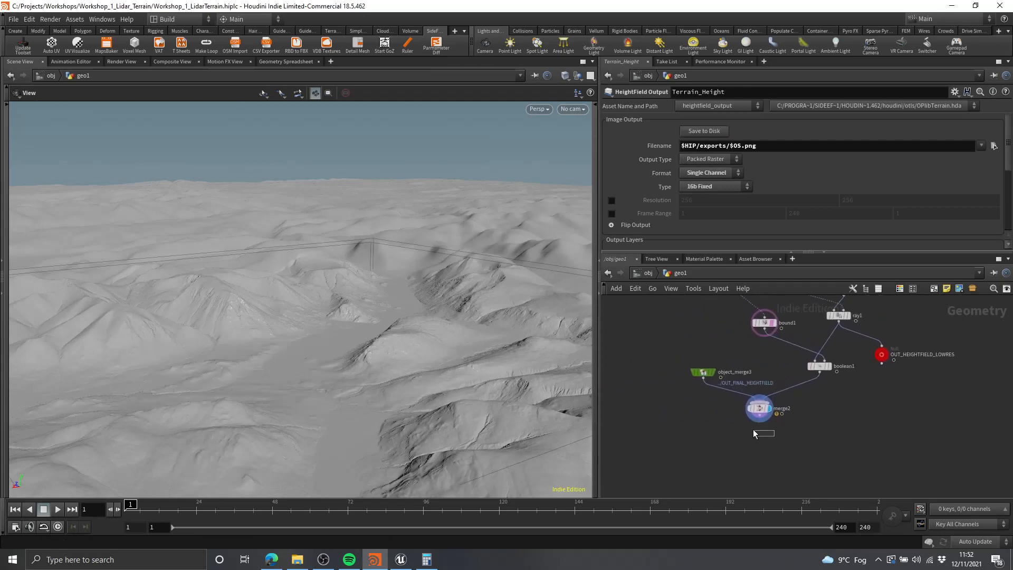
scroll(704, 377, "up", 2)
left_click_drag(755, 430, 663, 376)
left_click(876, 402)
middle_click_drag(924, 401, 811, 397)
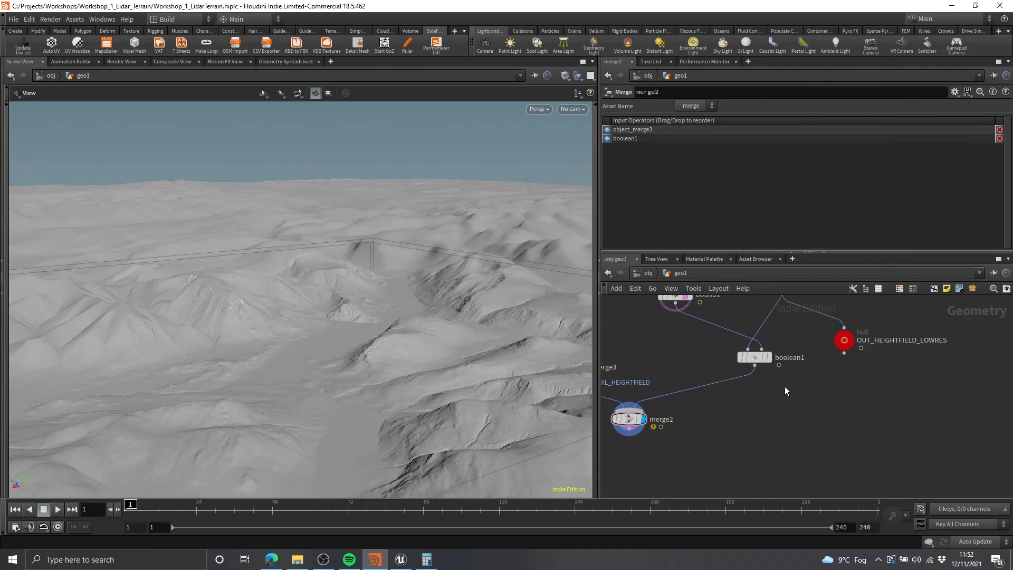
left_click(783, 342)
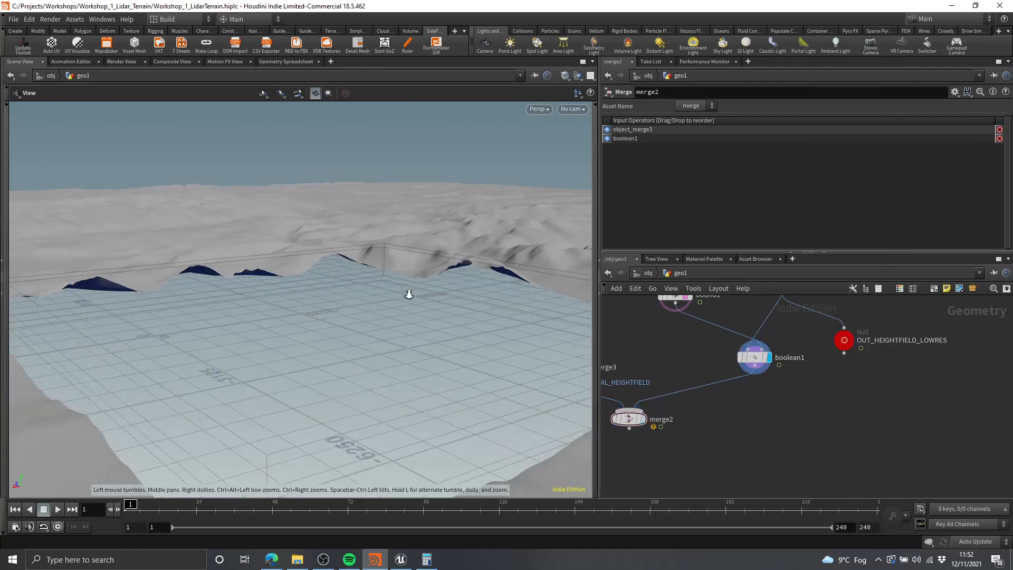
left_click_drag(409, 294, 306, 321)
middle_click_drag(810, 423, 806, 399)
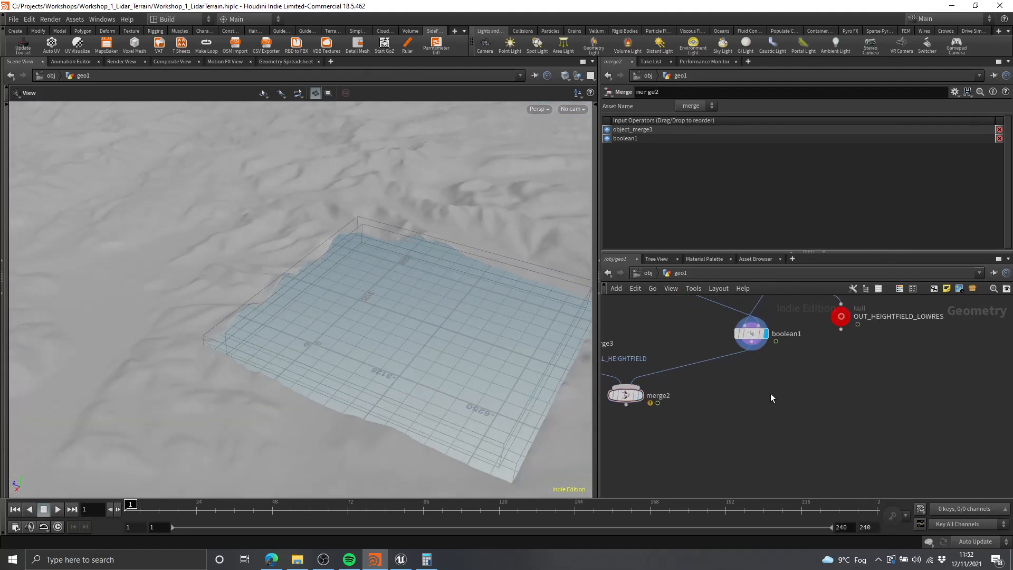
key("Tab")
key("Escape")
- Examine the low-res terrain's cutout from several angles, closing in on one of its corners
scroll(297, 317, "up", 3)
left_click_drag(298, 317, 344, 283)
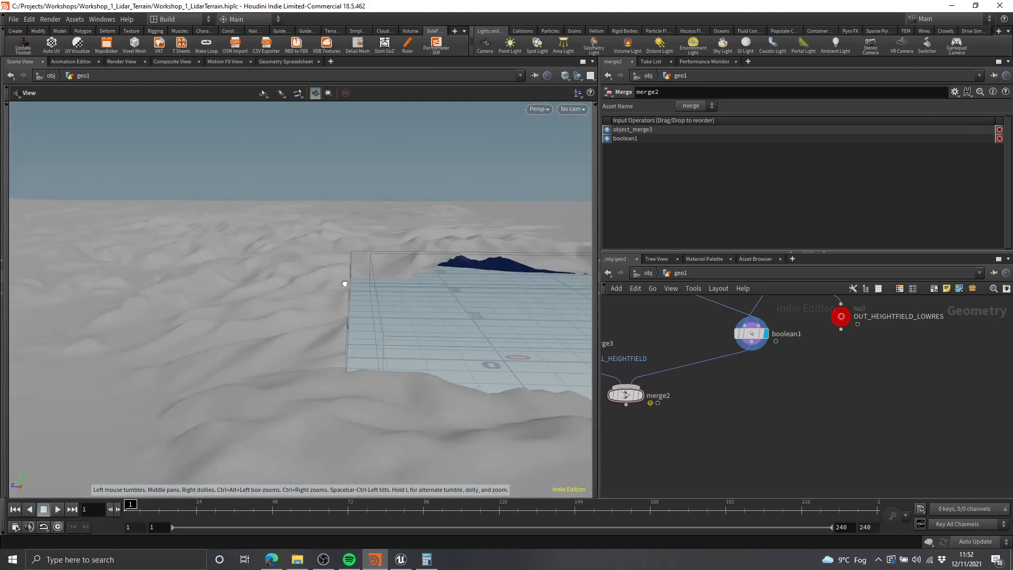
scroll(854, 356, "down", 5)
scroll(805, 414, "up", 4)
left_click_drag(806, 417, 731, 348)
scroll(771, 388, "up", 1)
left_click_drag(793, 398, 777, 393)
middle_click_drag(940, 398, 825, 398)
left_click(825, 399)
left_click_drag(360, 292, 356, 322)
right_click_drag(356, 322, 275, 280)
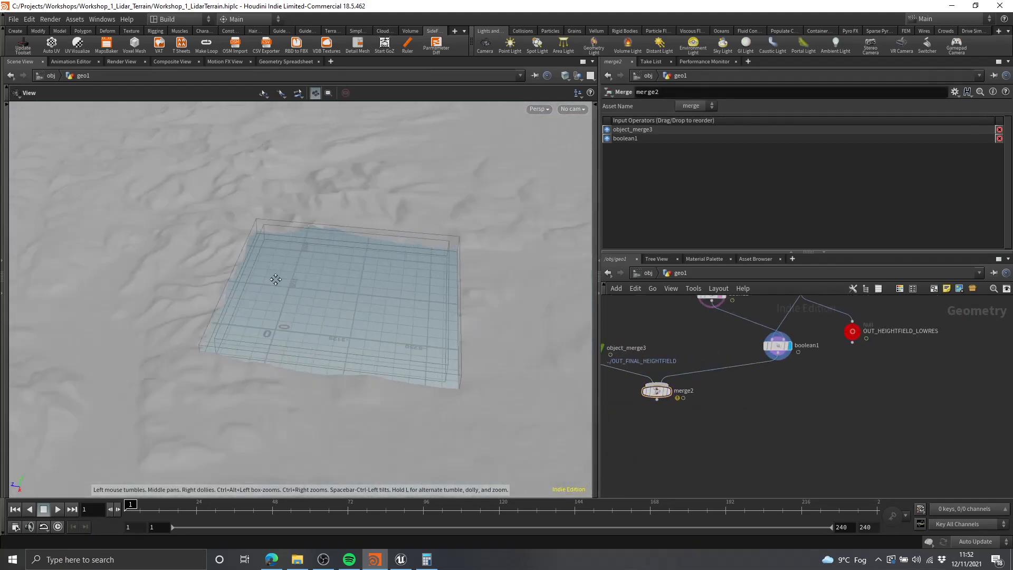
left_click_drag(276, 281, 357, 337)
right_click_drag(358, 337, 283, 271)
middle_click_drag(372, 277, 394, 275)
left_click_drag(395, 275, 354, 277)
right_click_drag(354, 277, 501, 229)
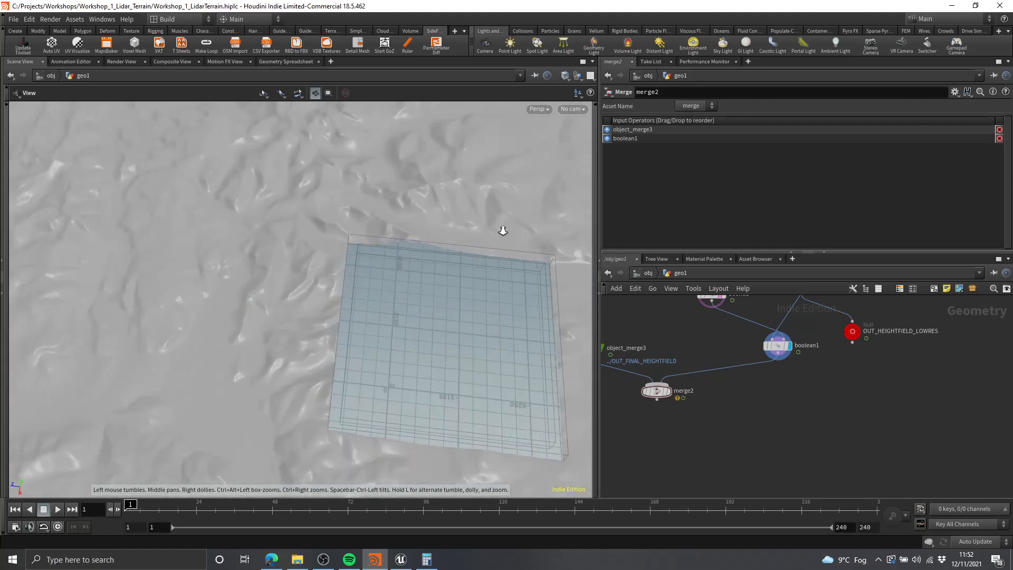
middle_click_drag(501, 228, 369, 253)
right_click_drag(369, 253, 335, 264)
middle_click_drag(269, 311, 323, 311)
right_click_drag(317, 257, 359, 259)
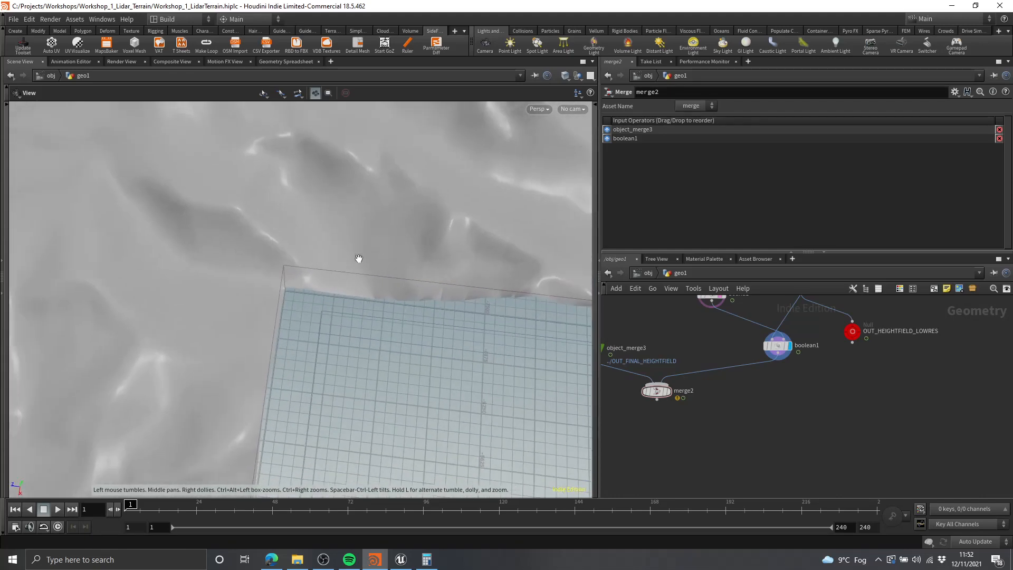
left_click_drag(359, 258, 364, 279)
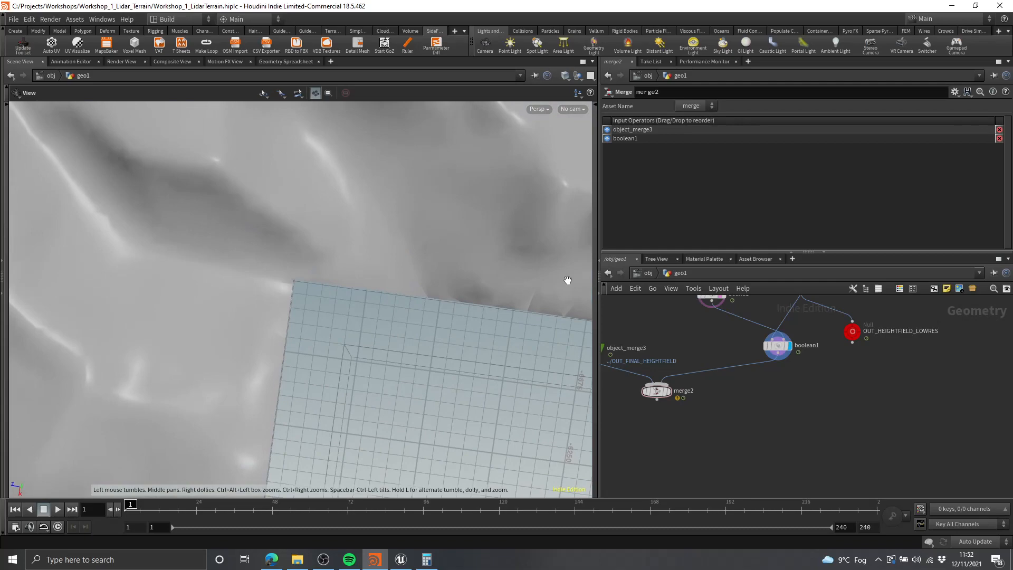
- Select boolean1 and check the cutout corner in Smooth Wire Shaded, restoring Smooth Shaded when done
left_click(789, 346)
left_click(567, 78)
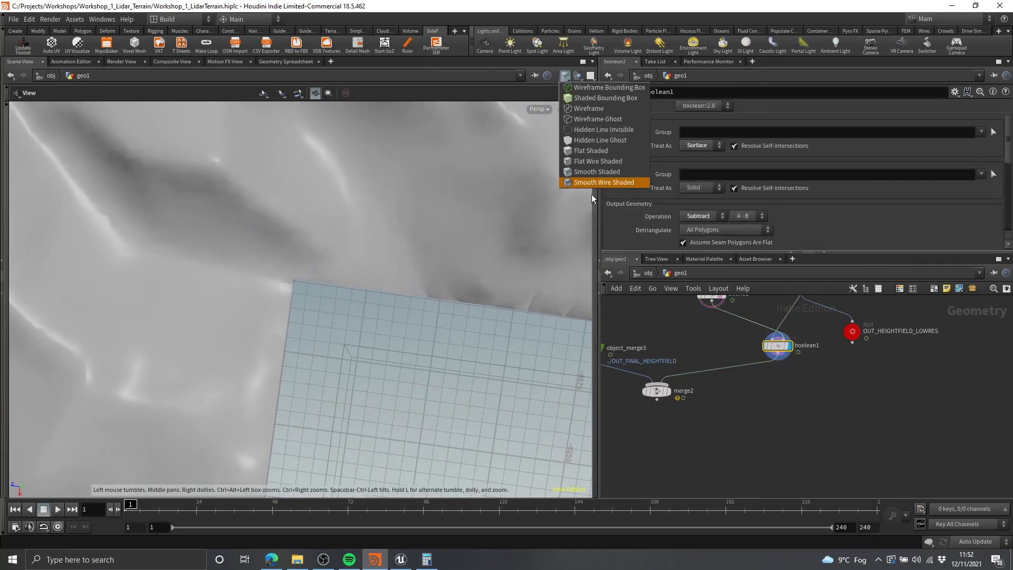
left_click(591, 183)
mouse_move(310, 287)
right_mouse_down()
mouse_move(351, 280)
mouse_move(326, 282)
right_mouse_up()
mouse_move(326, 282)
left_mouse_down()
mouse_move(322, 260)
mouse_move(333, 310)
mouse_move(323, 271)
left_mouse_up()
left_click(564, 77)
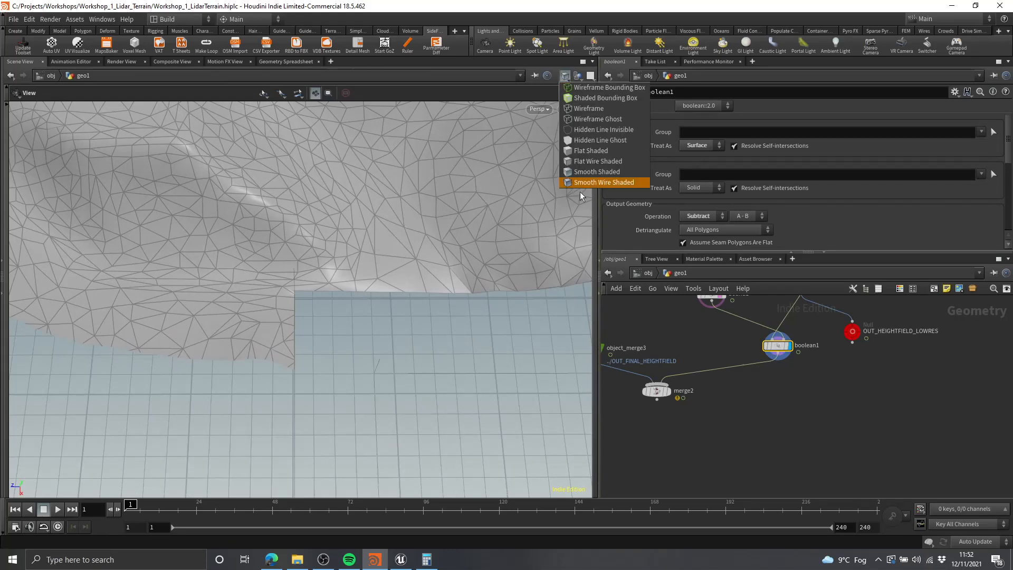
left_click(623, 173)
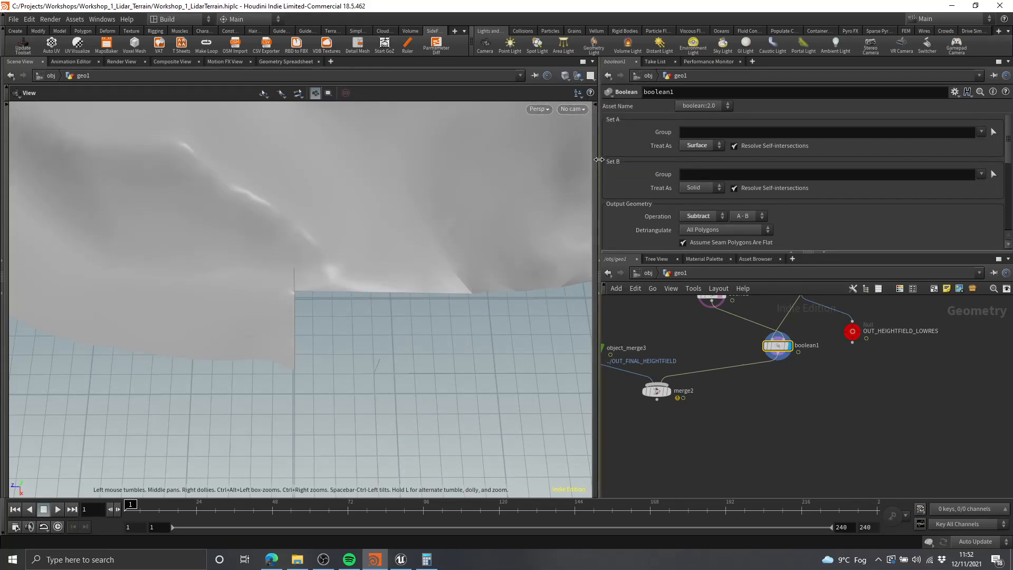
- Show the viewport's display options and turn on point display for the terrain mesh around the cutout corner
left_click(595, 103)
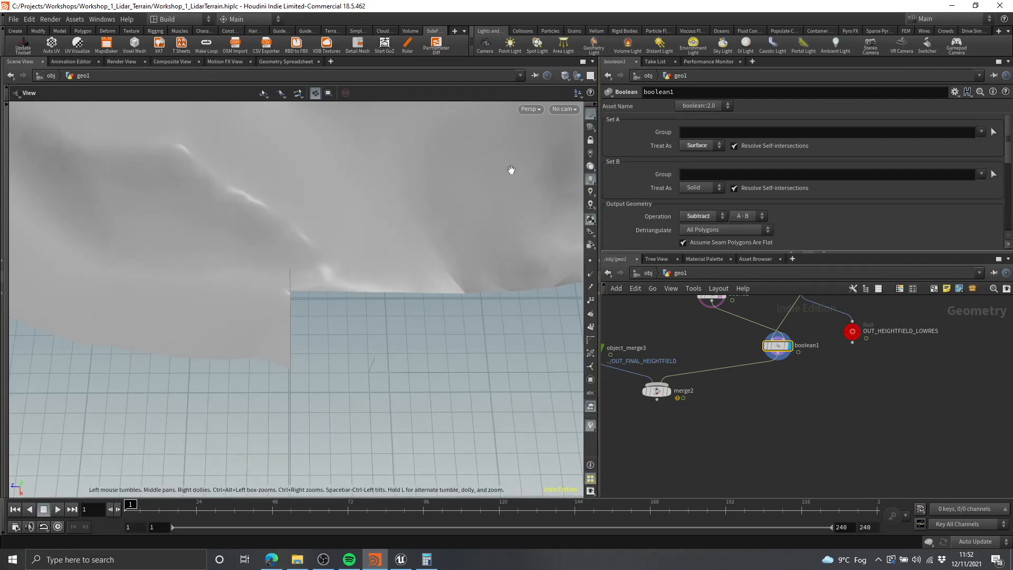
left_click_drag(311, 262, 264, 286)
right_click(263, 286)
left_click(265, 286)
right_click_drag(235, 260, 443, 255)
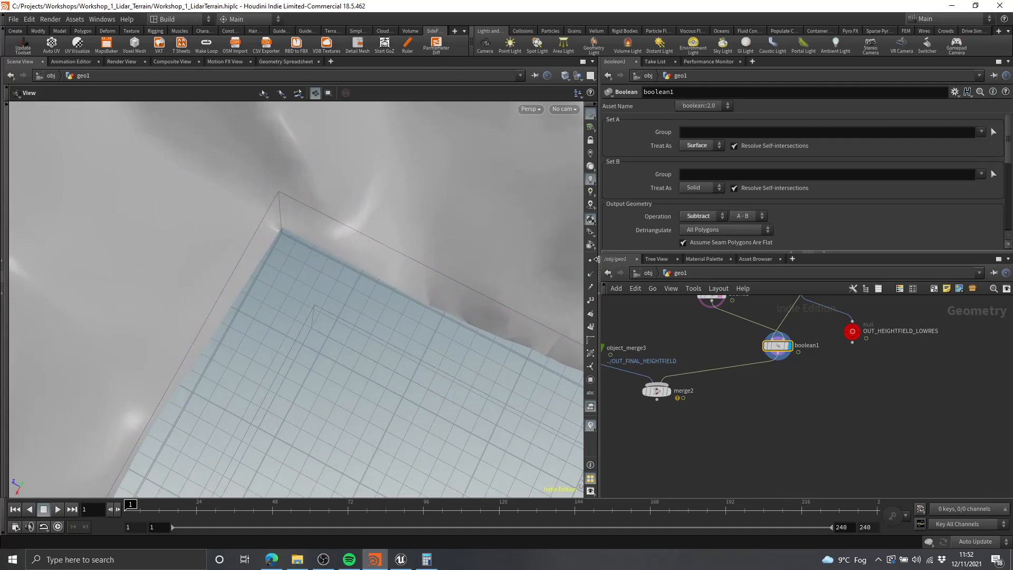
left_click(592, 261)
mouse_move(343, 275)
left_mouse_down()
mouse_move(438, 255)
mouse_move(211, 280)
mouse_move(324, 302)
mouse_move(317, 284)
left_mouse_up()
- Set the viewport shading to Smooth Wire Shaded and inspect the points and edges along the cutout corner
left_click(566, 76)
left_click(604, 182)
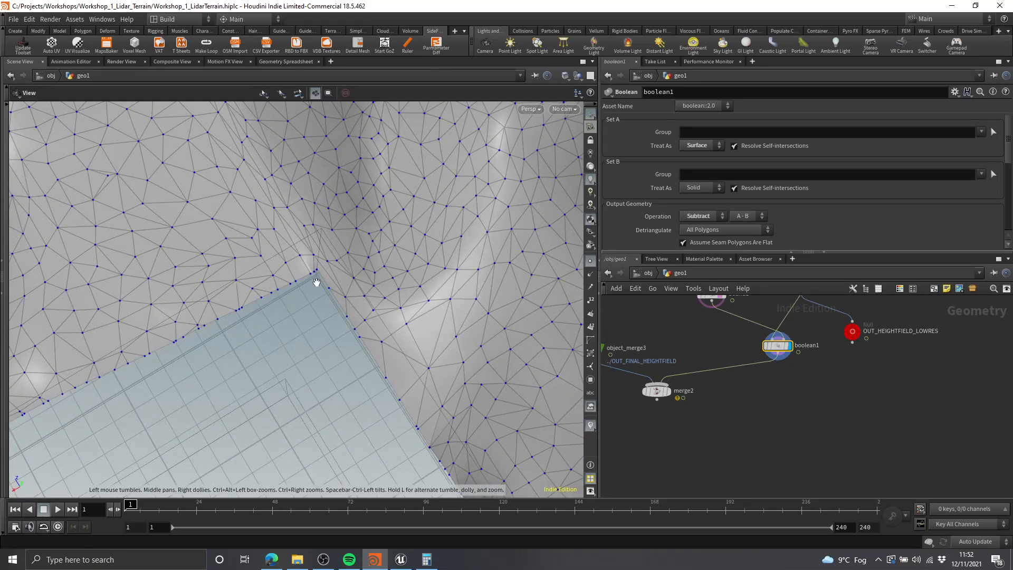
mouse_move(347, 257)
left_mouse_down()
mouse_move(369, 254)
mouse_move(331, 265)
mouse_move(344, 230)
mouse_move(339, 250)
left_mouse_up()
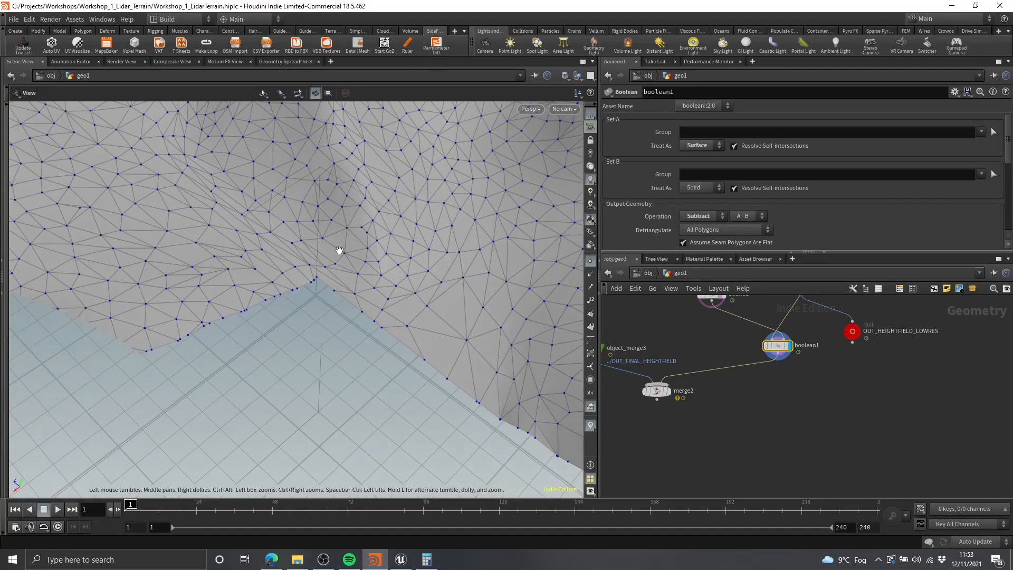
middle_click_drag(338, 281, 354, 283)
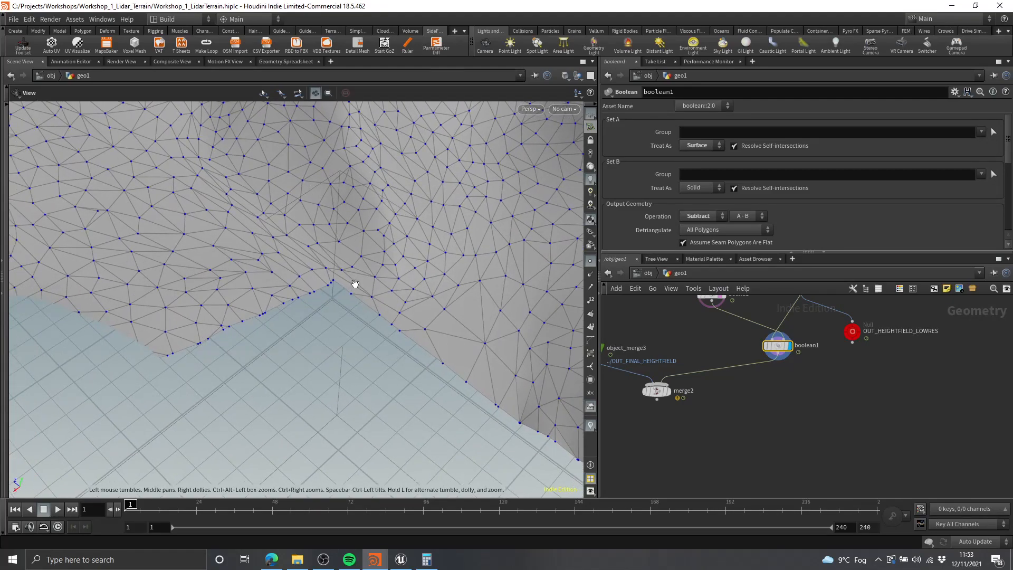
key("Print")
left_click_drag(284, 228, 431, 342)
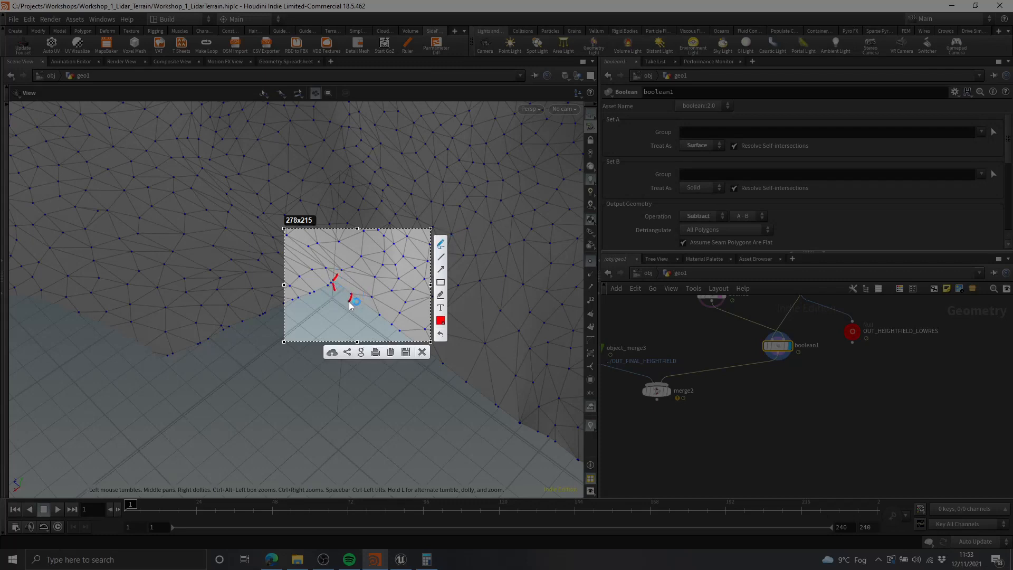
left_click_drag(372, 296, 379, 292)
left_click(423, 352)
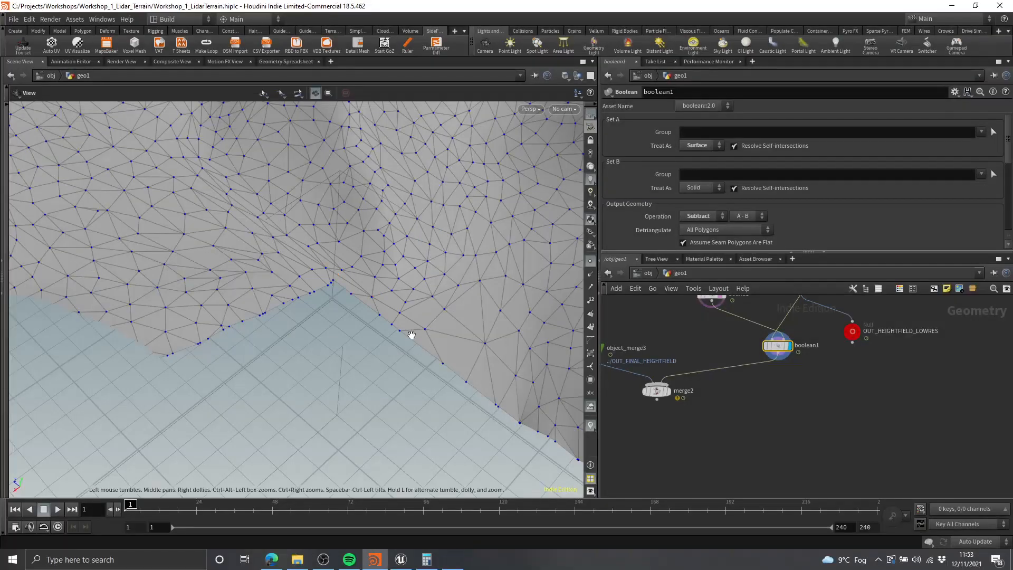
- Add a Divide node below boolean1, connected to the boolean's output
middle_click_drag(760, 401, 724, 383)
key("Tab")
type("di")
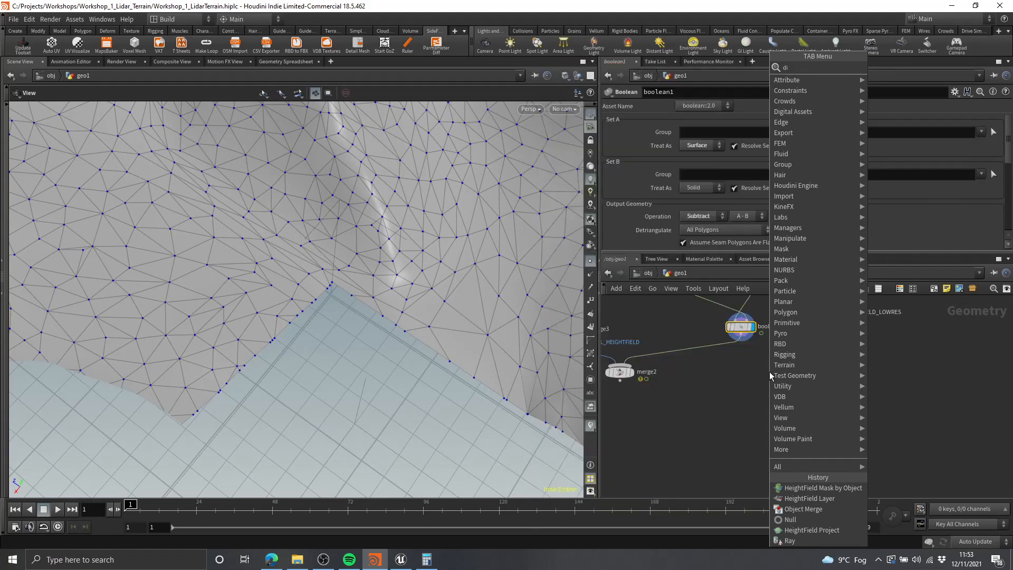
key("Return")
left_click(758, 373)
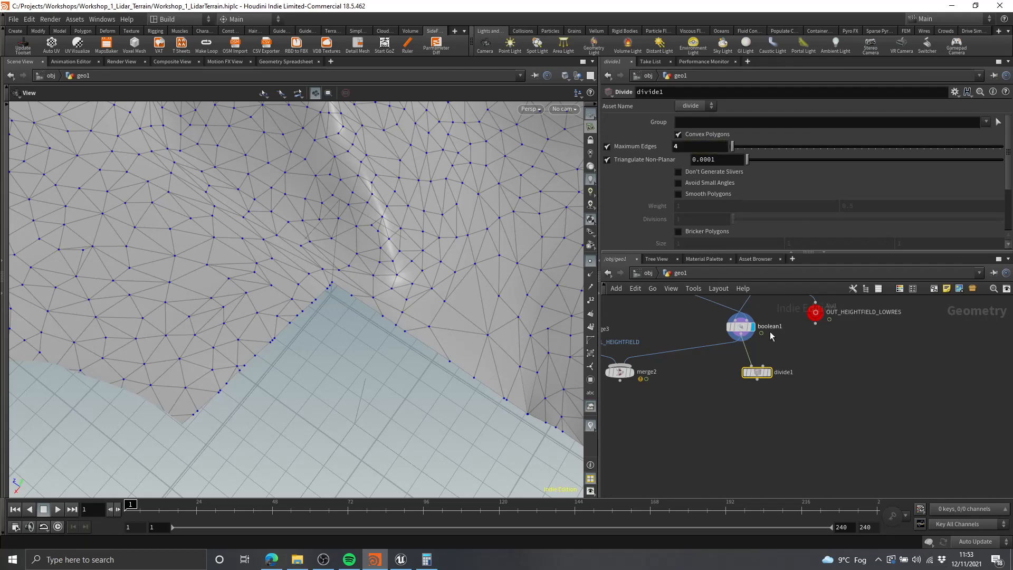
- Display the divide1 result and check the mesh around the cutout corner
left_click(774, 359)
mouse_move(342, 269)
left_mouse_down()
mouse_move(323, 285)
mouse_move(343, 285)
left_mouse_up()
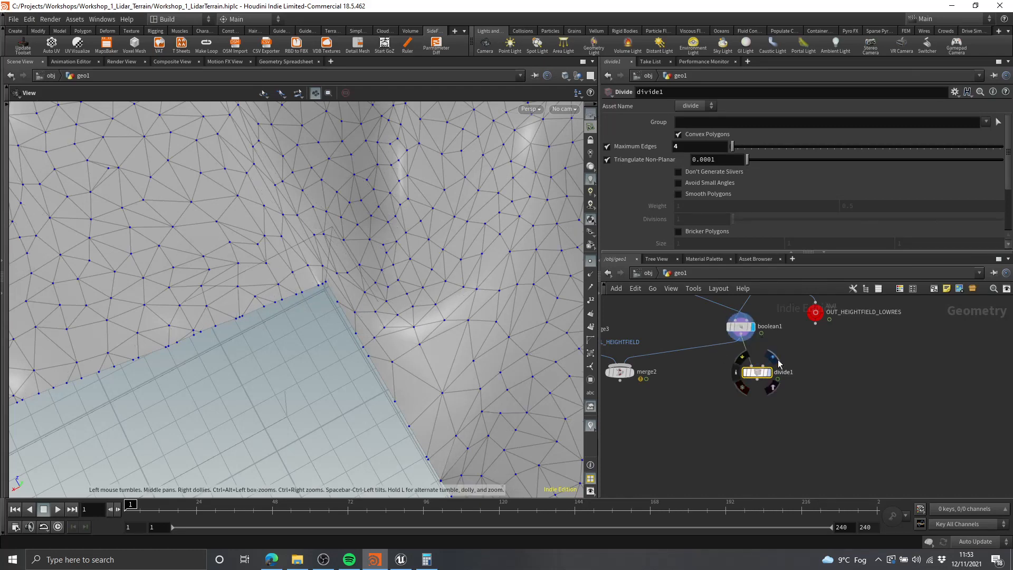
left_click(778, 364)
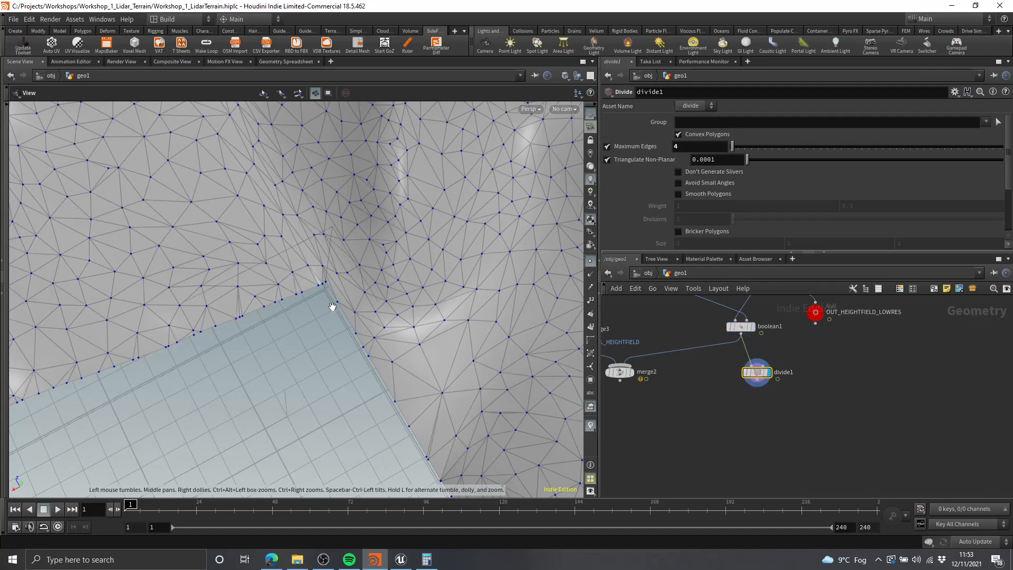
left_click_drag(335, 302, 452, 320)
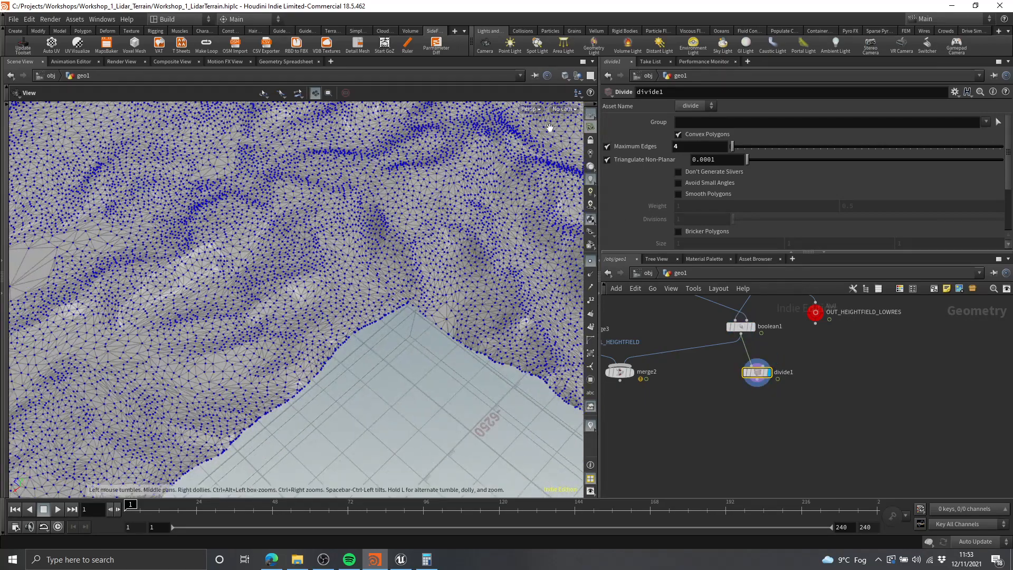
- Turn off point display and examine the divided low-res terrain along the cutout's edges
left_click(591, 263)
left_click_drag(393, 266, 349, 258)
scroll(808, 401, "down", 3)
middle_click_drag(811, 408, 827, 400)
left_click_drag(430, 253, 308, 293)
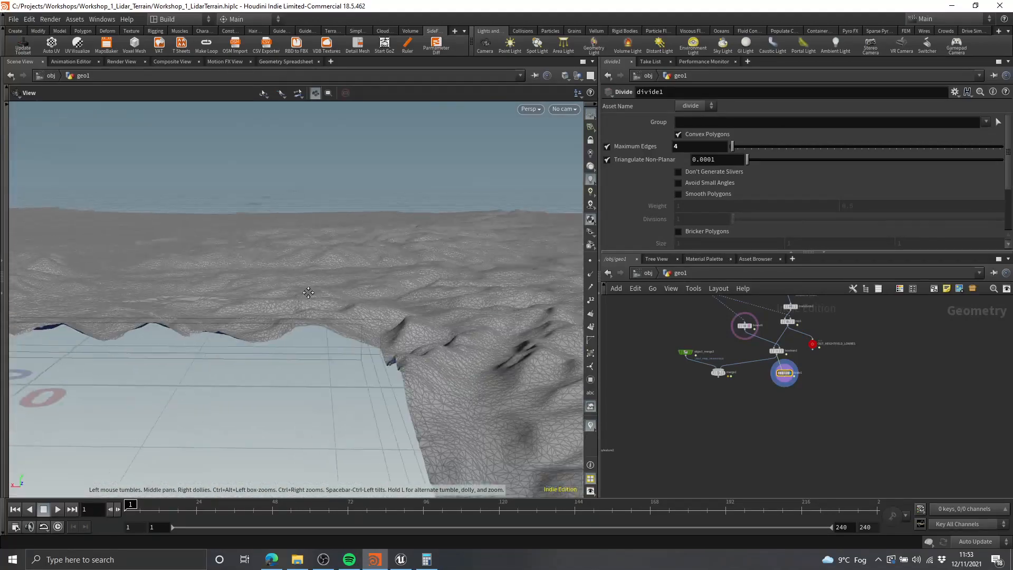
left_click_drag(434, 280, 331, 279)
left_click_drag(321, 281, 258, 298)
- Add a ROP FBX Output node below divide1
middle_click_drag(802, 397, 752, 405)
scroll(744, 401, "up", 2)
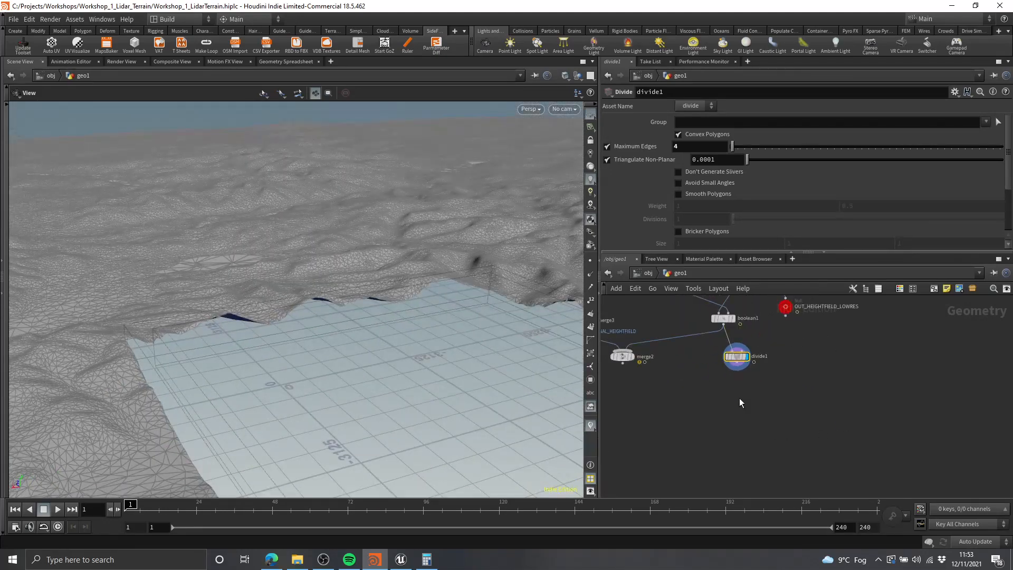
key("Tab")
type("rop fb")
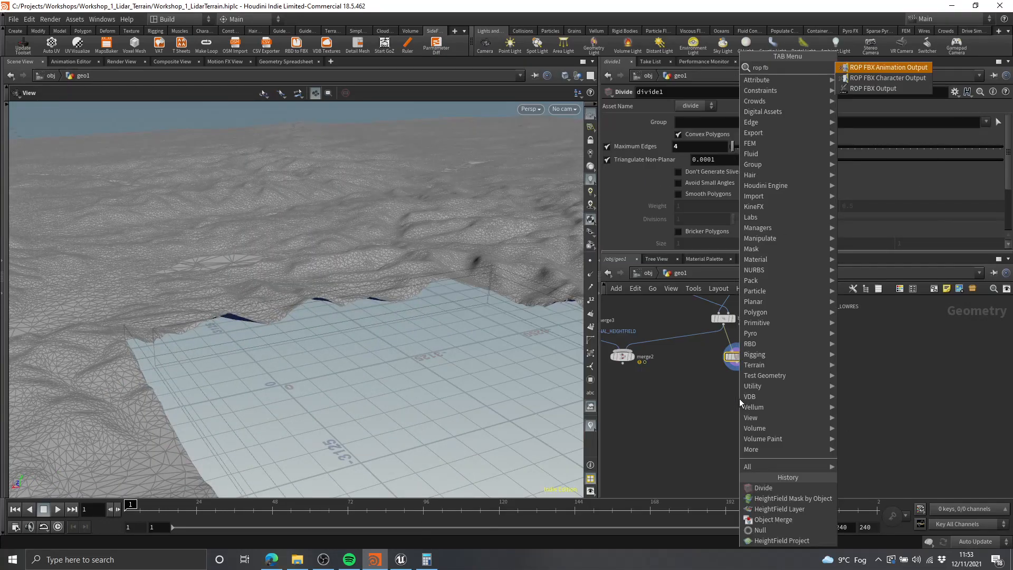
type("x")
key("Down")
key("Down")
key("Return")
left_click(739, 407)
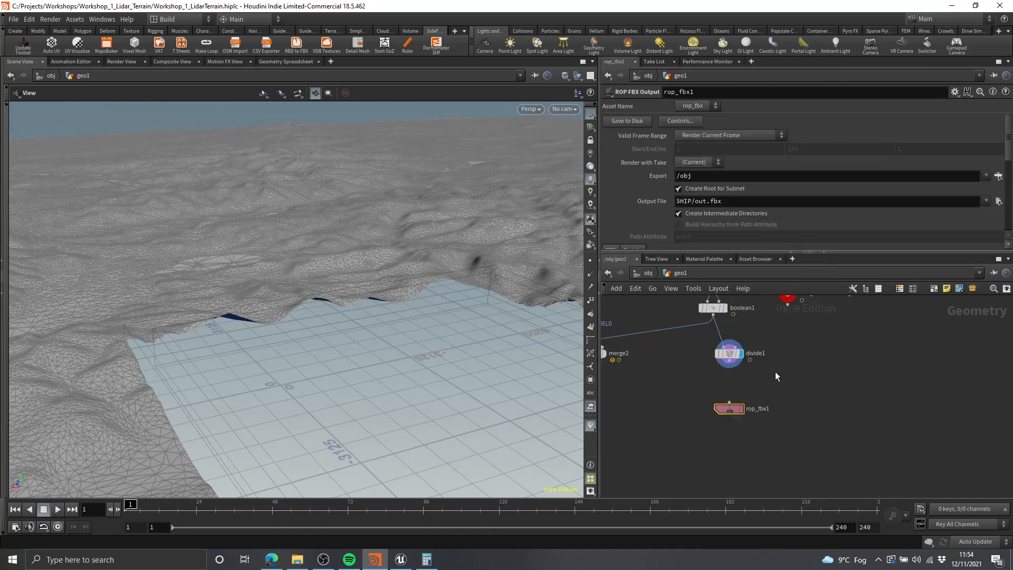
- Connect the FBX output node to divide1 and save the mesh to disk as $HIP/render/LowRes_Terrain.fbx
left_click(713, 403)
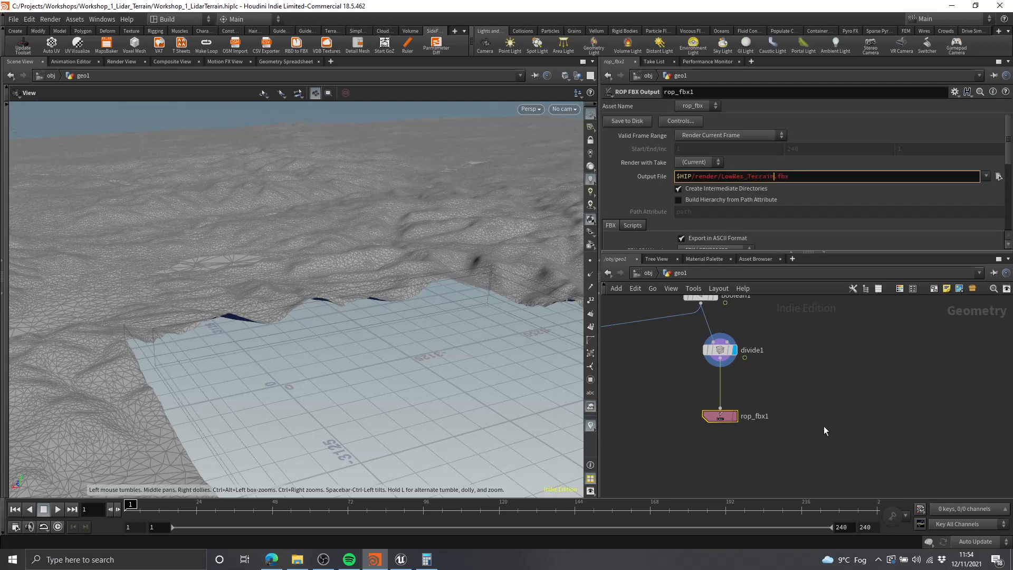
key("Return")
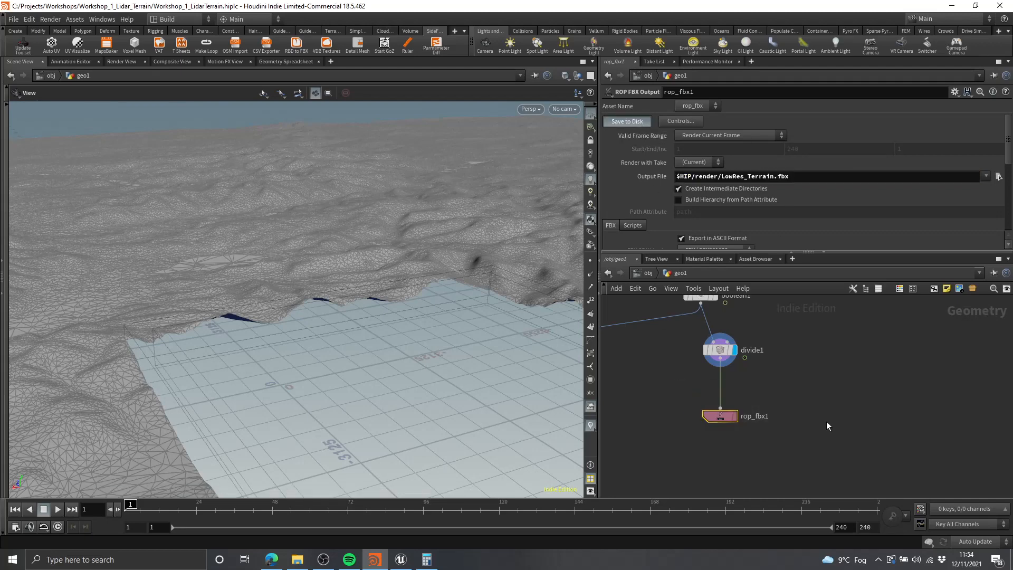
scroll(808, 396, "down", 5)
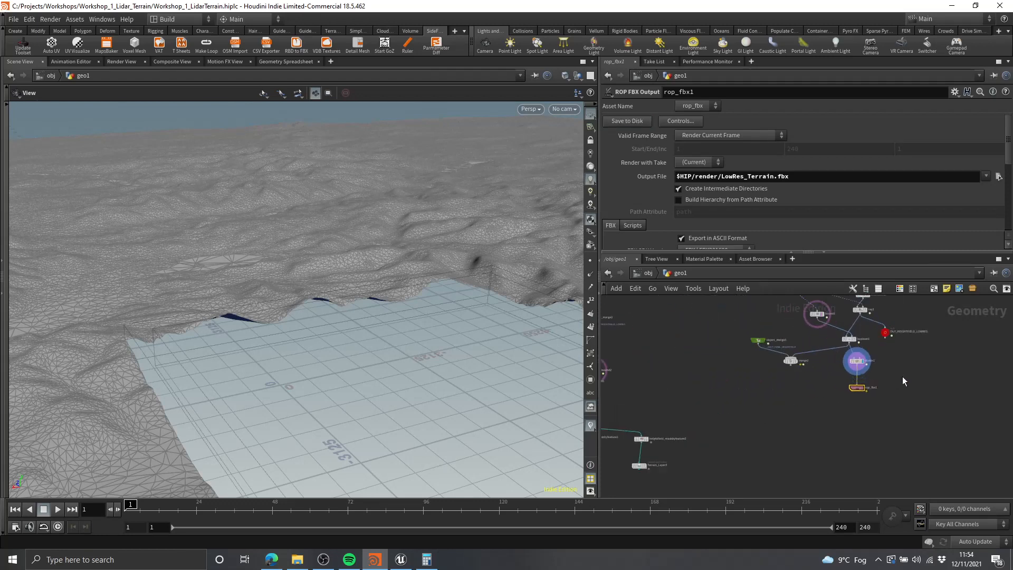
- Switch to Unreal Editor and leave the full-screen viewport to show the whole editor
left_click(401, 559)
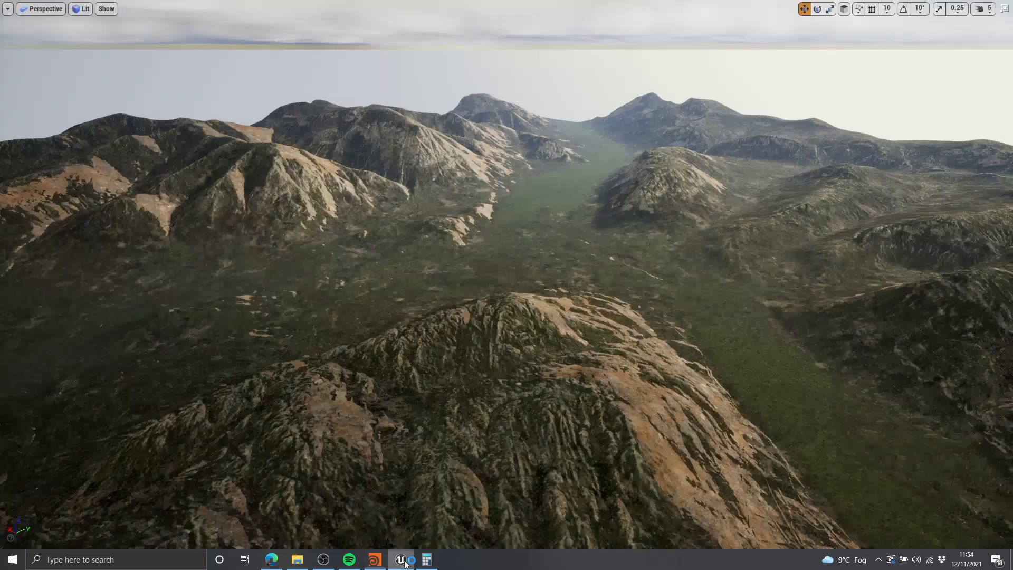
mouse_move(558, 299)
right_mouse_down()
mouse_move(557, 327)
mouse_move(559, 299)
mouse_move(599, 346)
mouse_move(553, 219)
mouse_move(594, 341)
mouse_move(558, 296)
right_mouse_up()
key("s")
key("F11")
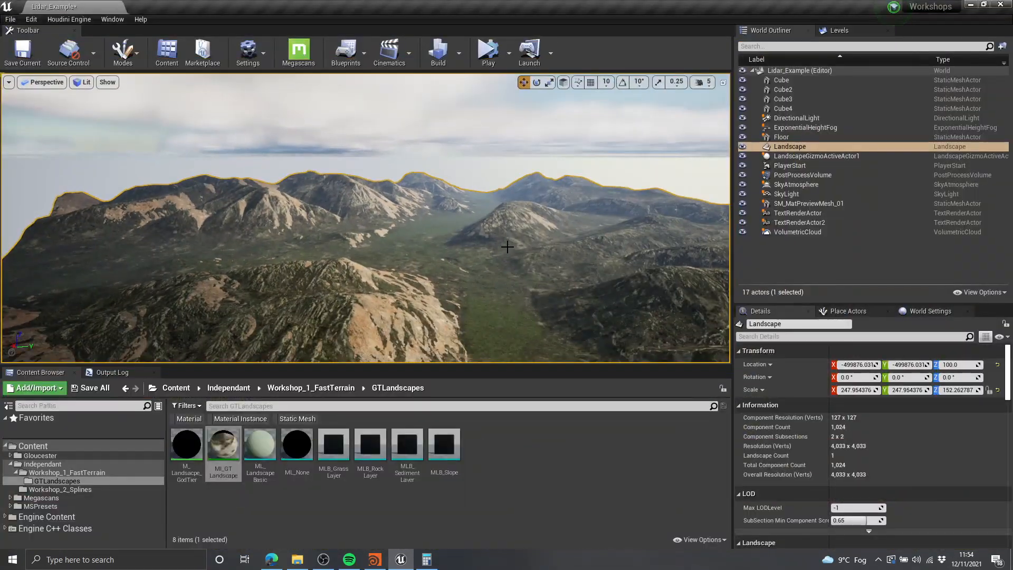
- Import Terrain_Height.png from the exports folder as the landscape's heightmap using the Sculpt mode's Heightmap layer
key("shift+3")
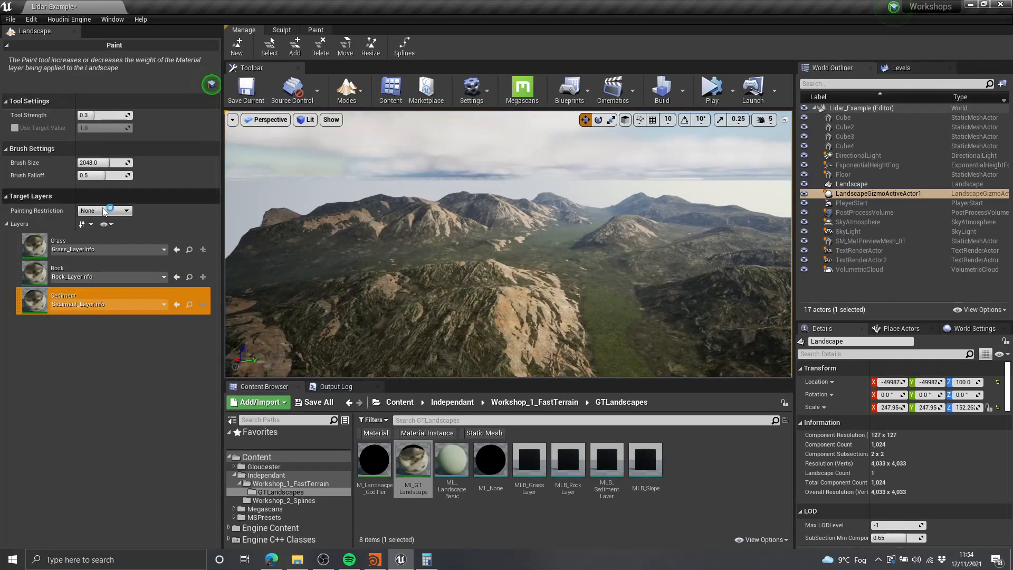
left_click(269, 47)
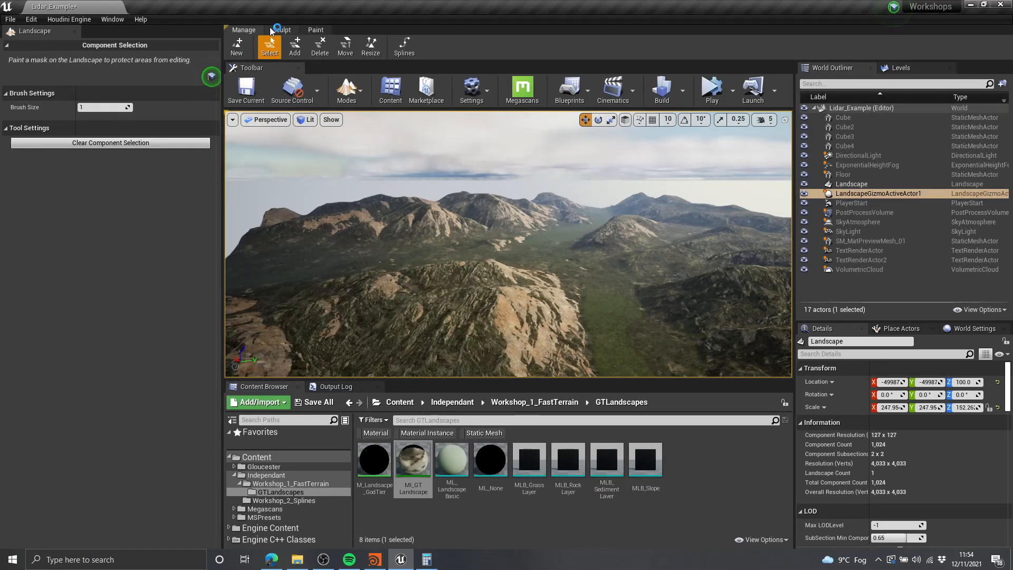
left_click(282, 31)
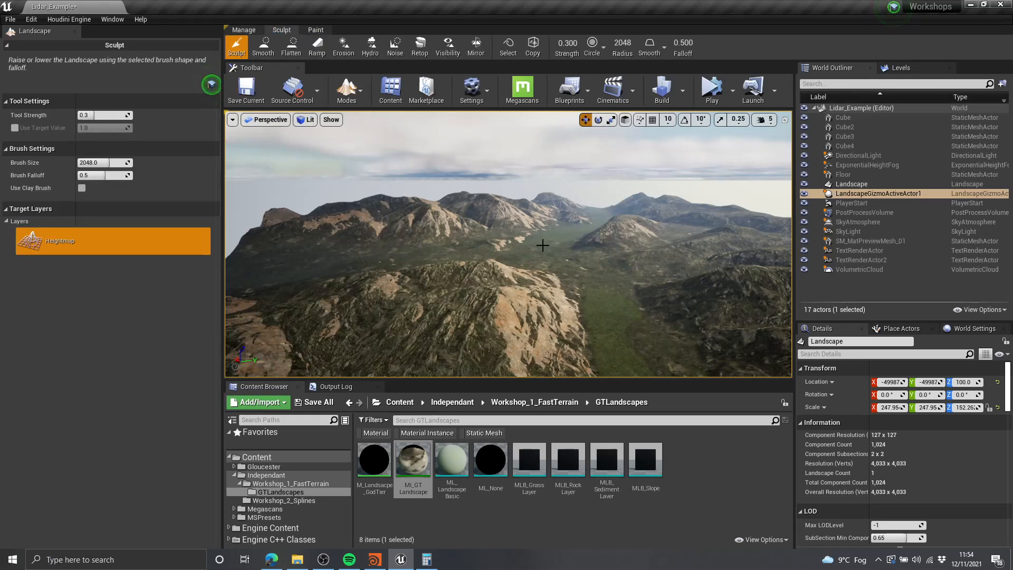
right_click(82, 241)
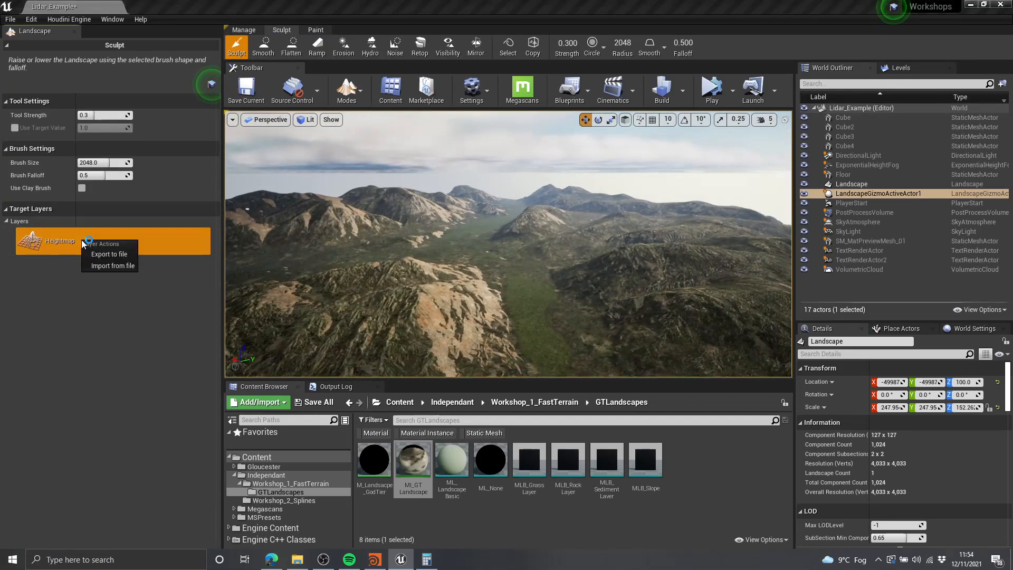
left_click(112, 266)
left_click(453, 233)
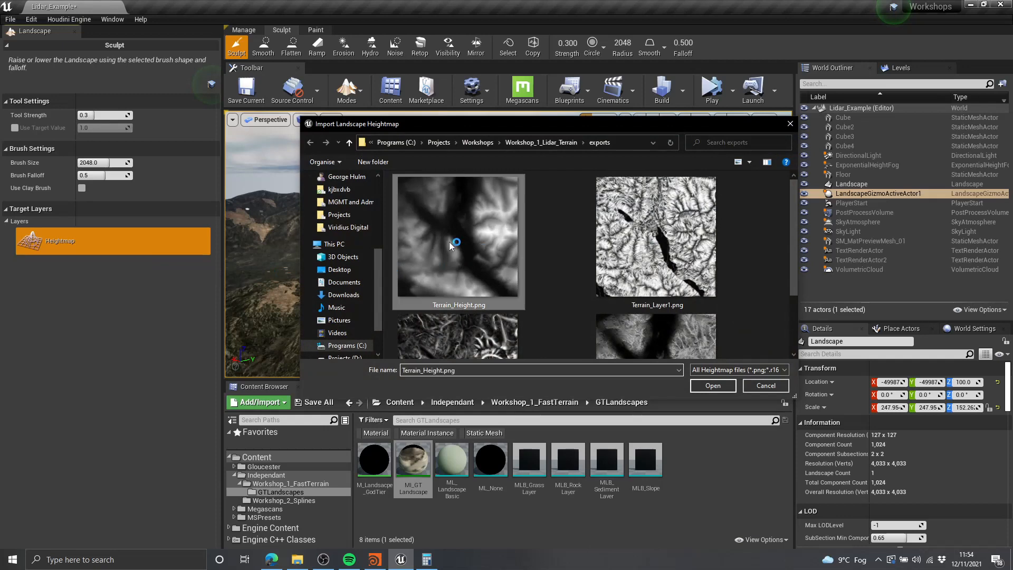
double_click(522, 212)
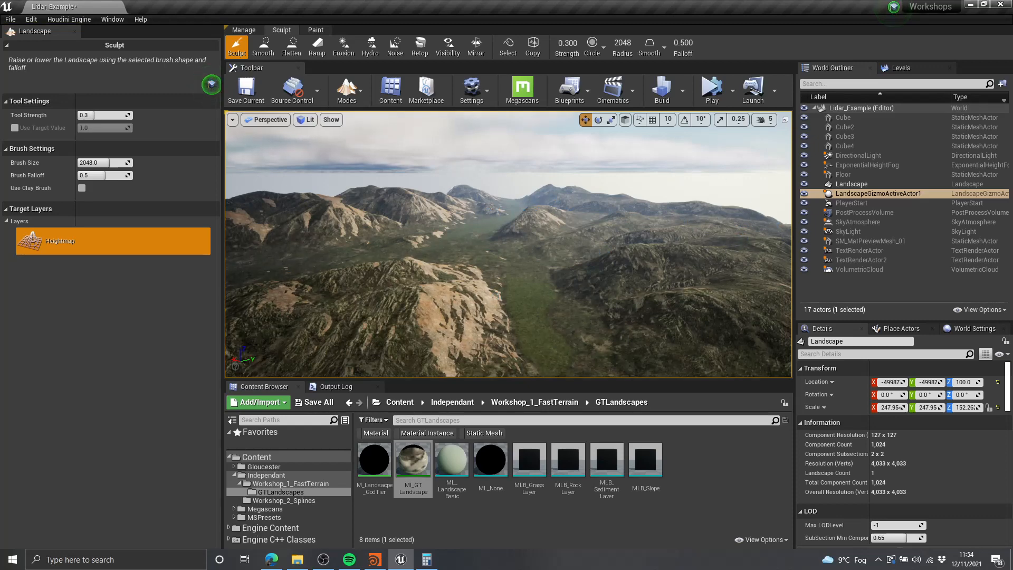
- Return to Select mode and examine the landscape's outer edge and surrounding hills up close
right_click_drag(509, 243, 380, 240)
key("shift+1")
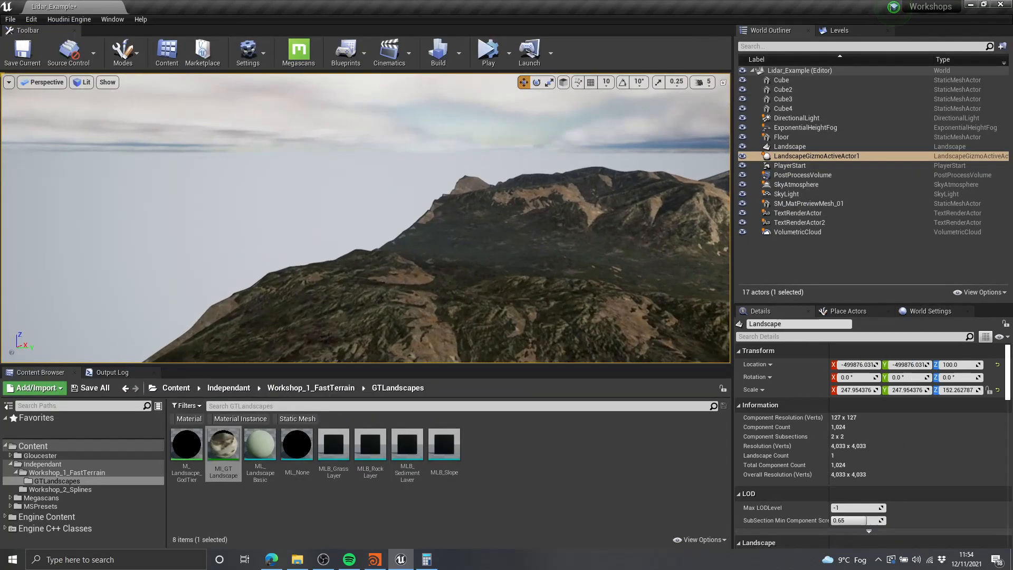
key("w")
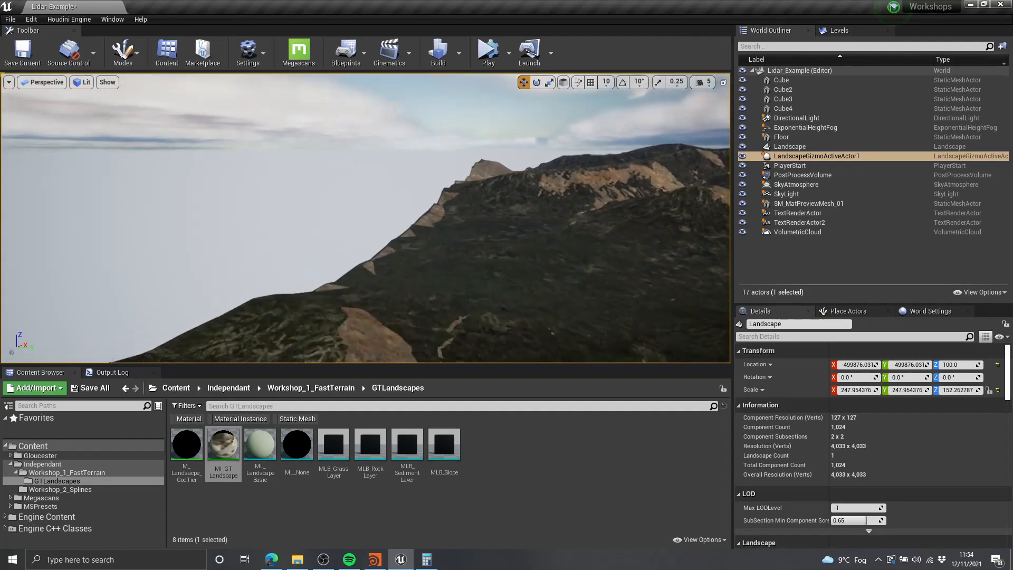
key("w")
right_click_drag(366, 218, 636, 240)
key("w")
key("s")
key("s")
key("w")
key("s")
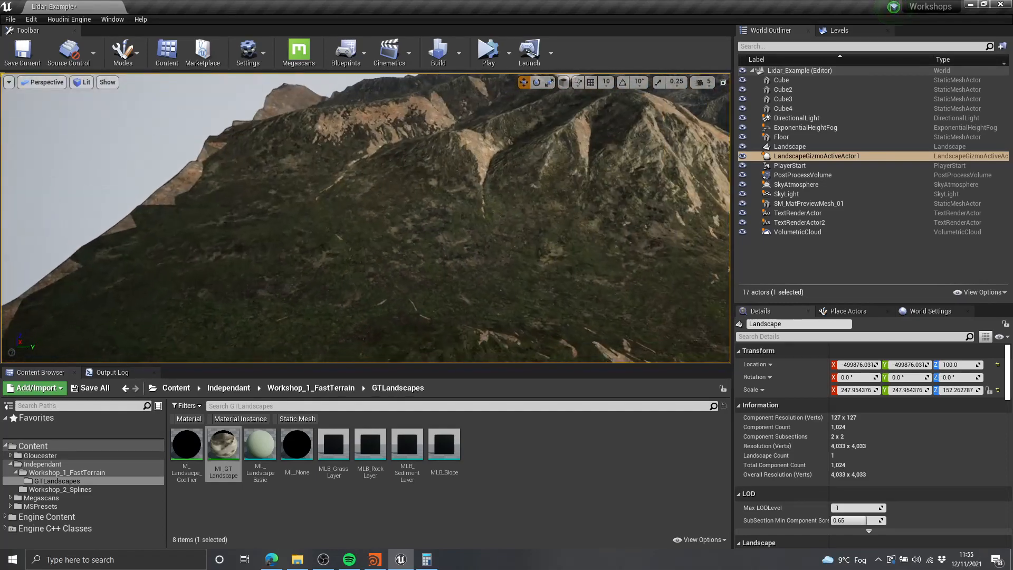
key("s")
right_click_drag(587, 216, 475, 184)
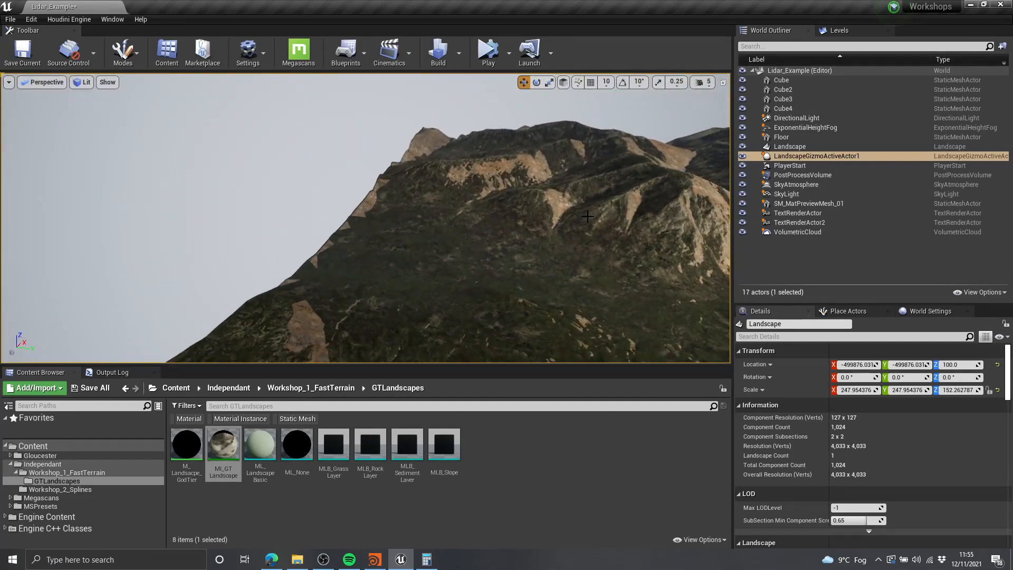
right_click(544, 461)
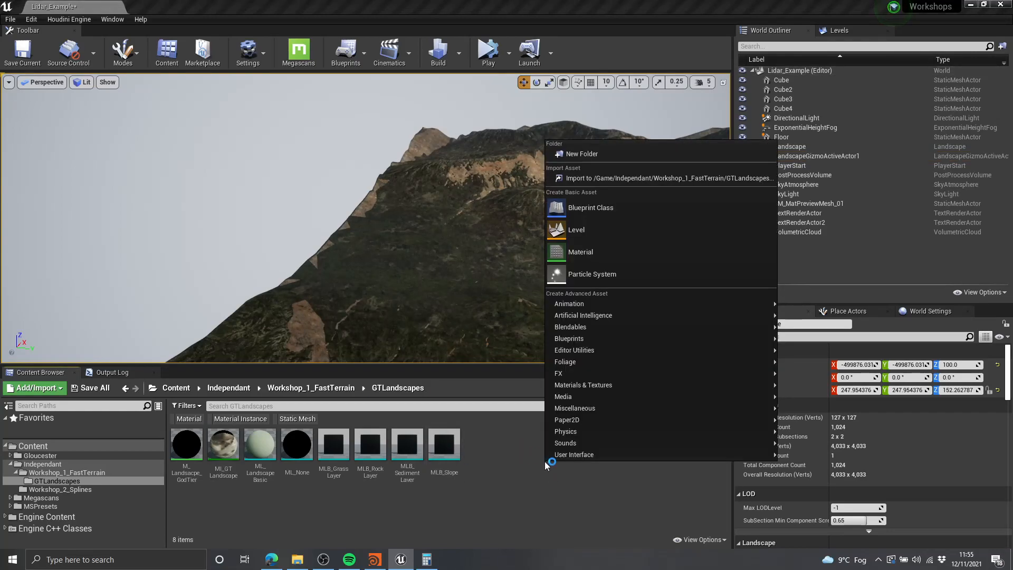
left_click(372, 419)
left_click(36, 388)
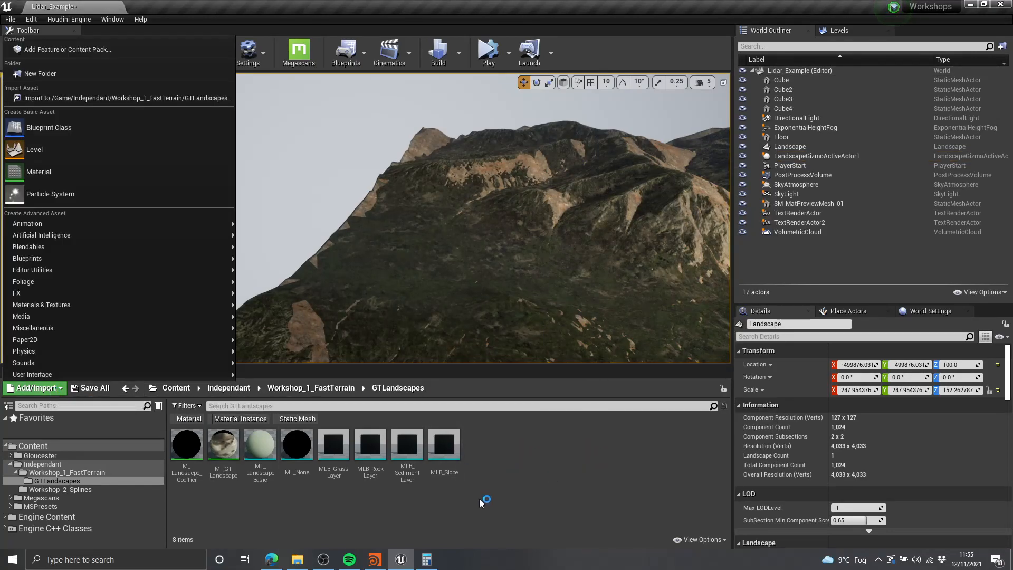
left_click(299, 560)
left_click(299, 563)
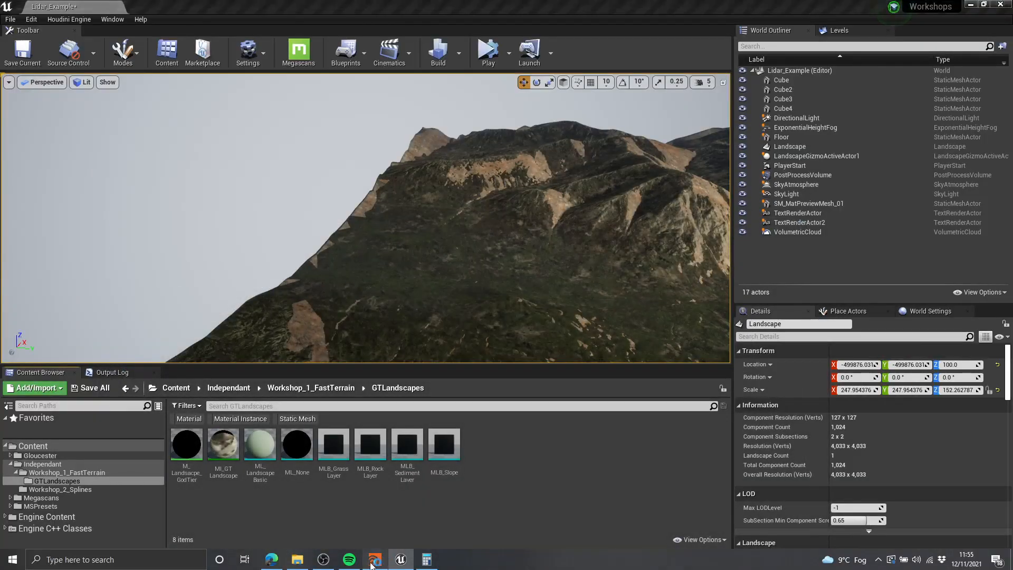
- Switch to Houdini and look up the export folder of the FBX output file in its file chooser
left_click(375, 560)
key("f")
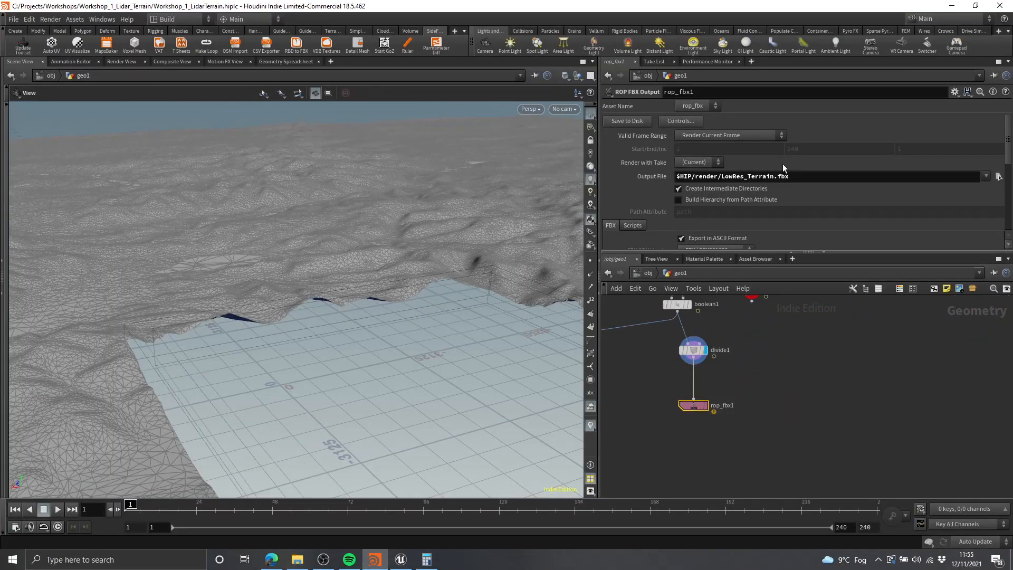
left_click(998, 176)
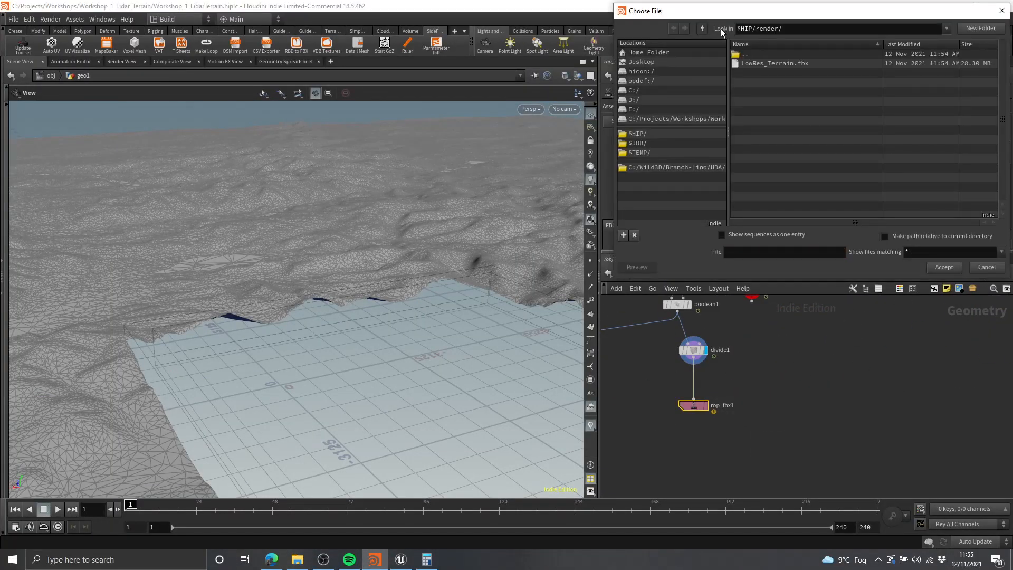
left_click(992, 267)
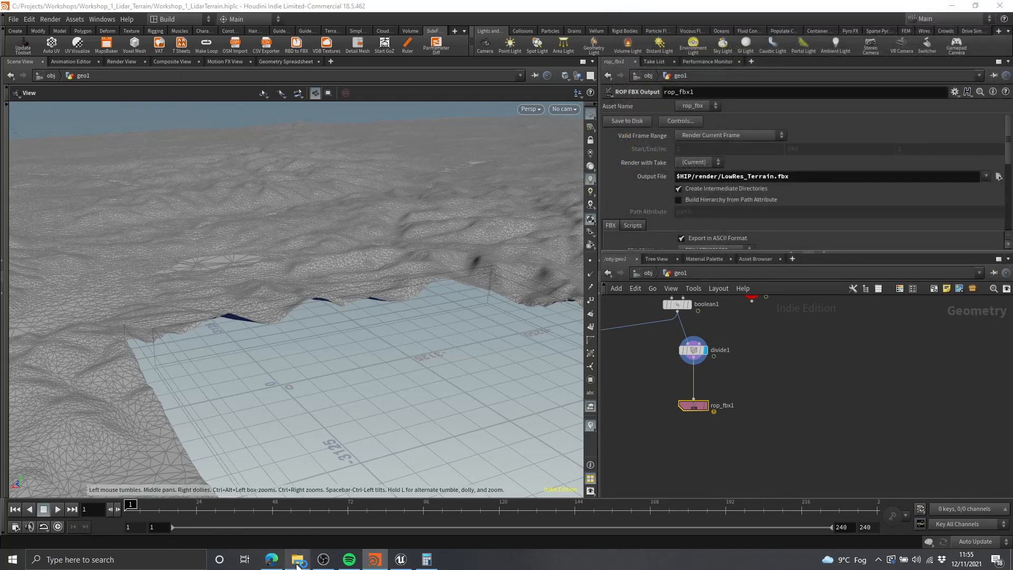
- Open C:/Projects/Workshops/Workshop_1_Lidar_Terrain/render/ in File Explorer and reduce the window so the Unreal Editor can be reached beside it
left_click(297, 561)
left_click(381, 83)
type("C:/Projects/Workshops/Workshop_1_Lidar_Terrain/render/")
key("Return")
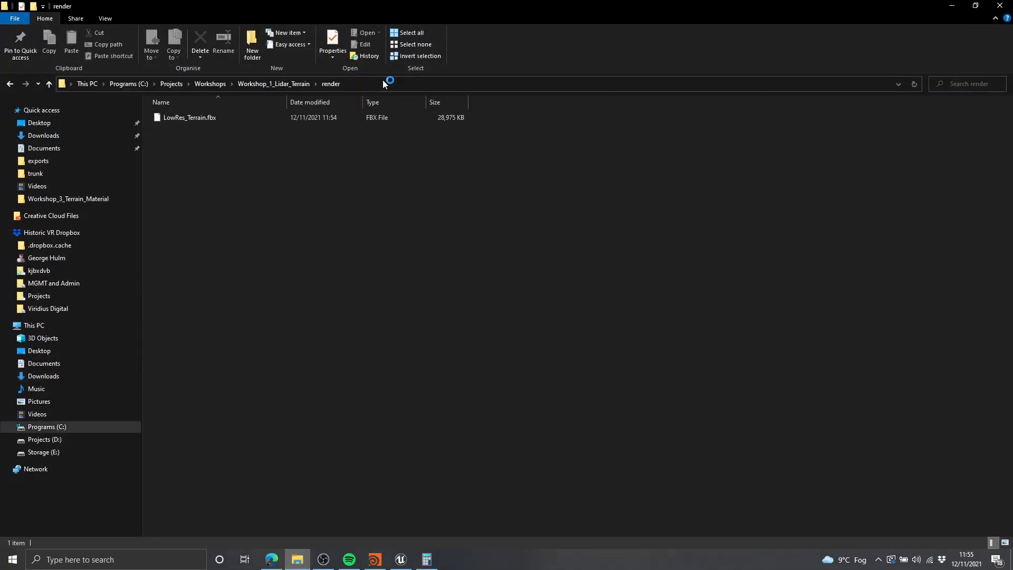
left_click_drag(526, 3, 698, 99)
- Import LowRes_Terrain.fbx into Unreal's GTLandscapes folder as a static mesh with the default FBX import options
key("alt+Tab")
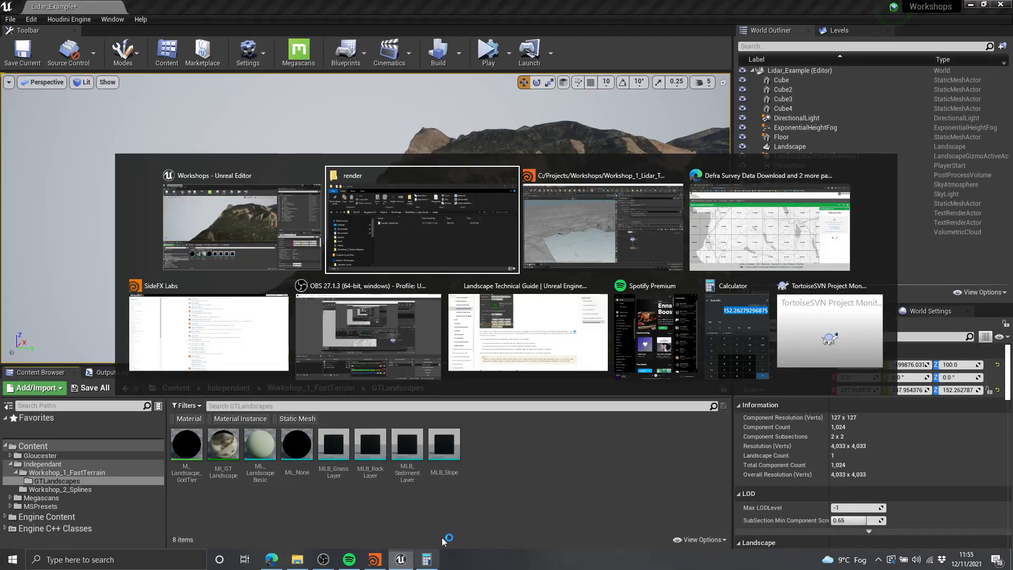
left_click_drag(600, 214, 705, 434)
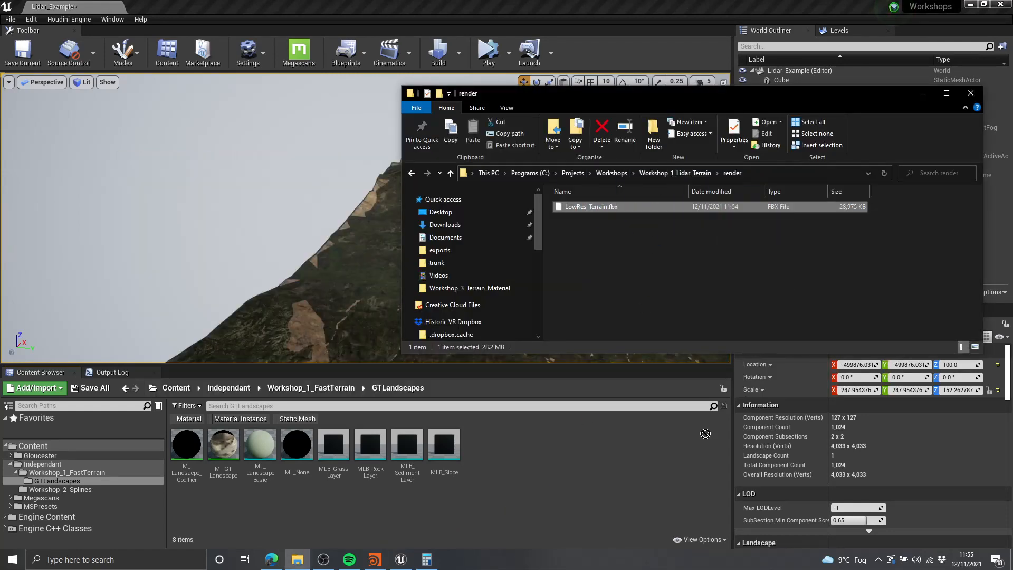
left_click_drag(530, 464, 530, 466)
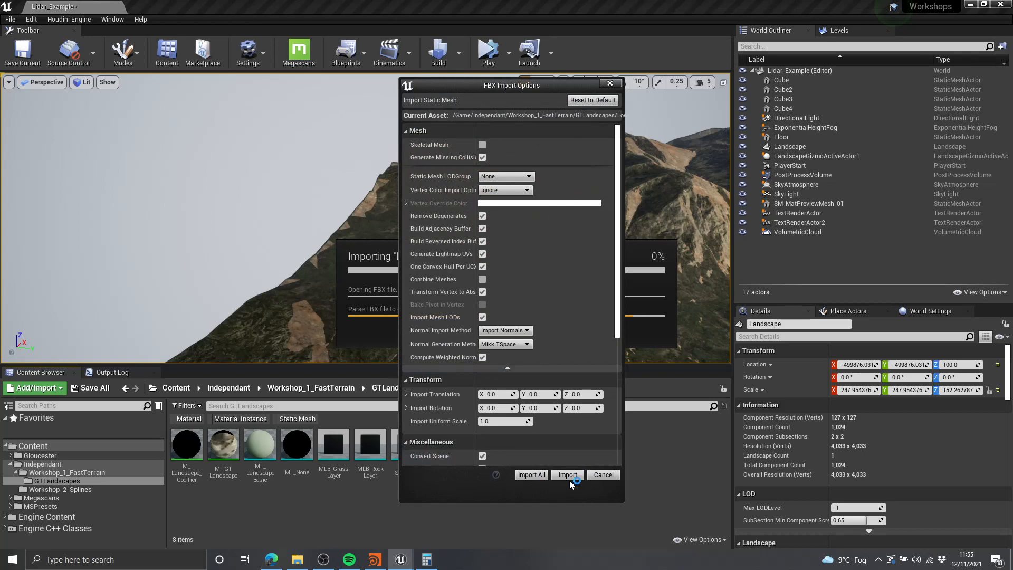
scroll(488, 379, "down", 3)
scroll(488, 379, "up", 5)
left_click(568, 474)
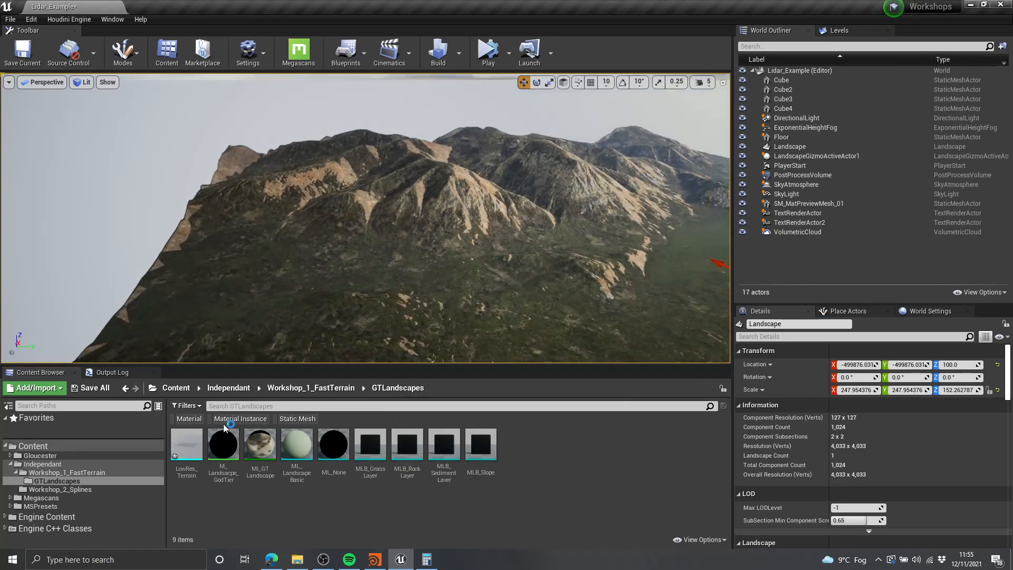
- Place the LowRes_Terrain mesh in the level over the landscape and raise it vertically above the ground
left_click_drag(187, 449, 423, 311)
right_click_drag(423, 312, 427, 334)
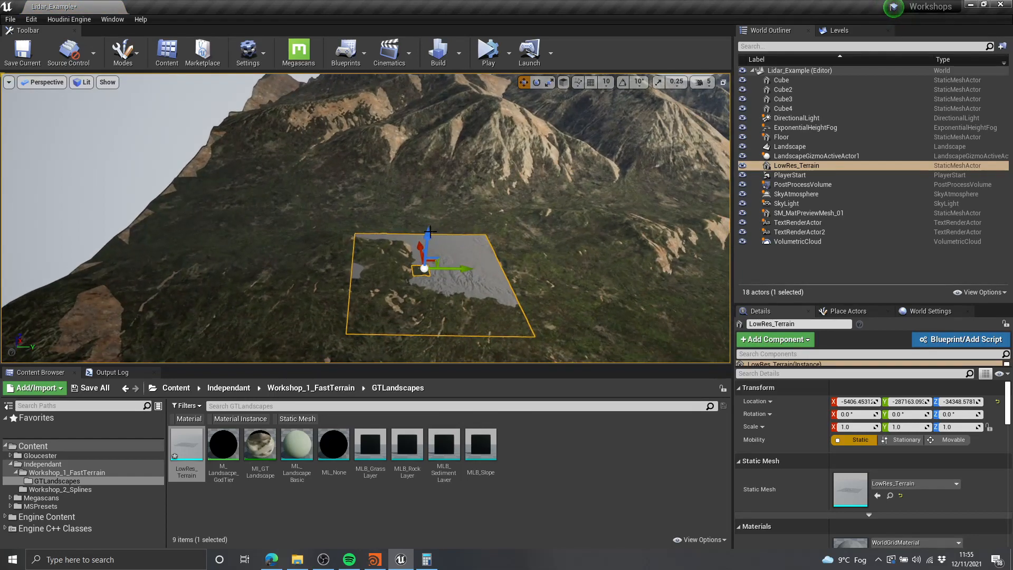
left_click_drag(429, 232, 429, 169)
right_click_drag(469, 169, 486, 186)
- Switch to Houdini and insert a Transform node with a uniform scale of 100 between divide1 and rop_fbx1
left_click(374, 562)
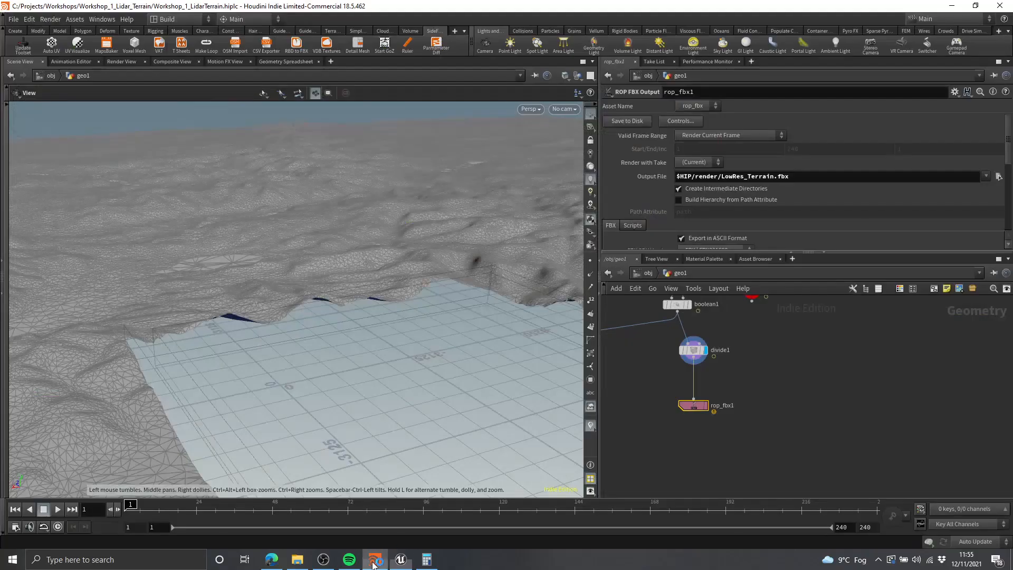
key("Tab")
type("transform")
key("Return")
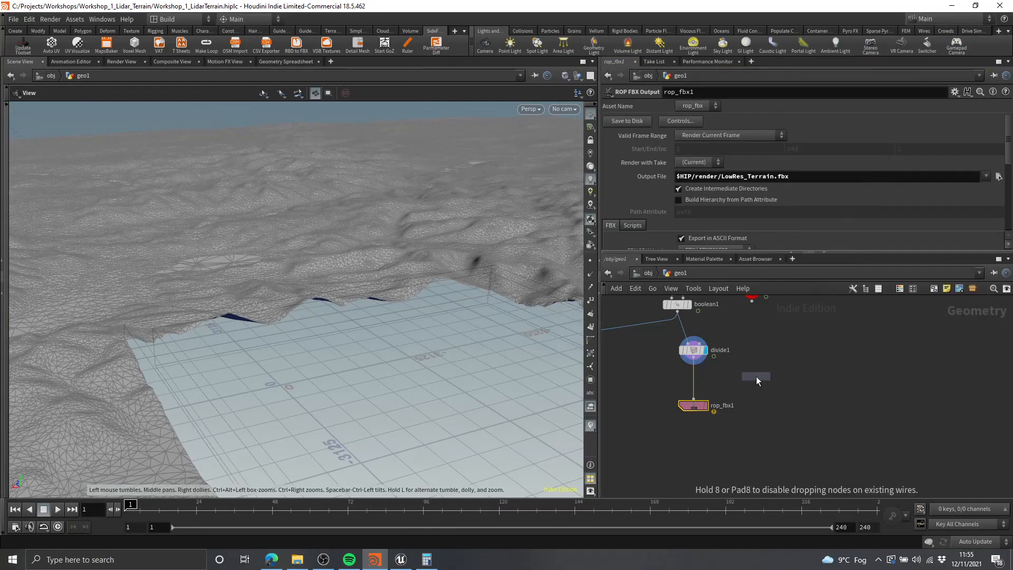
left_click(718, 379)
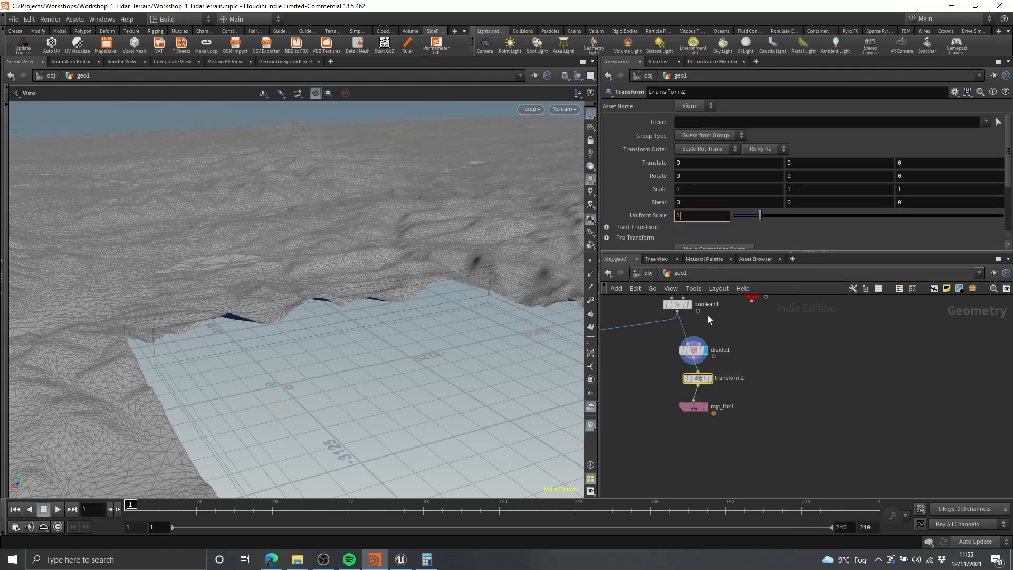
key("Return")
- Re-export the scaled terrain from rop_fbx1, switch to Unreal Editor and reimport the LowRes_Terrain mesh
middle_click_drag(773, 402, 823, 392)
scroll(823, 393, "up", 1)
left_click_drag(840, 386, 690, 425)
left_click(745, 365)
key("alt+Tab")
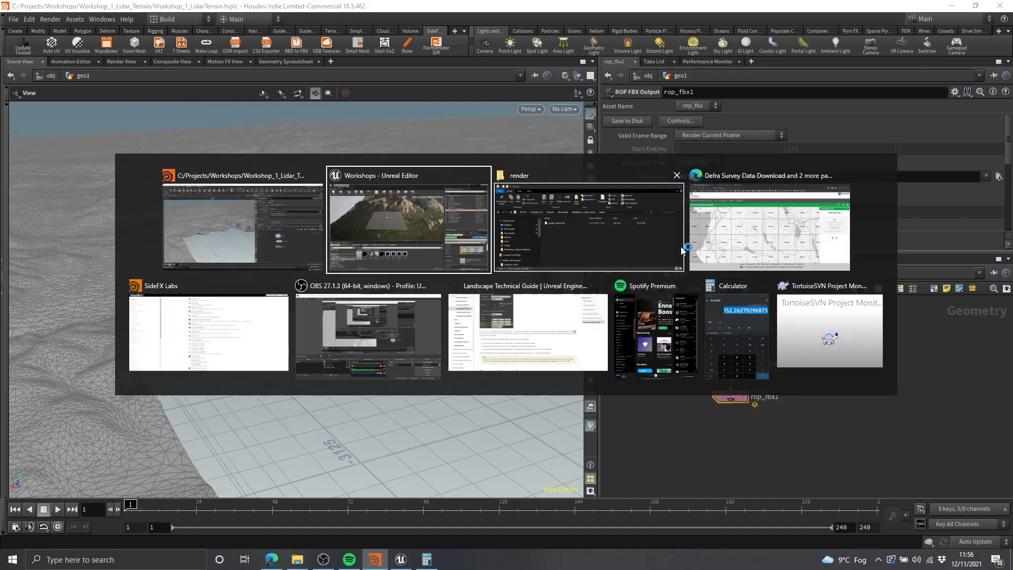
right_click(194, 442)
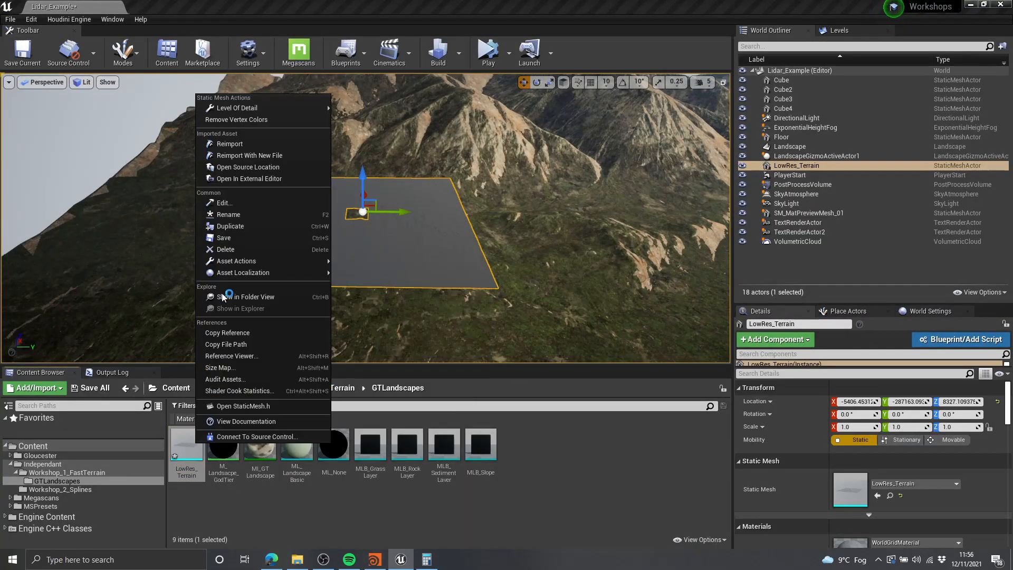
left_click(233, 147)
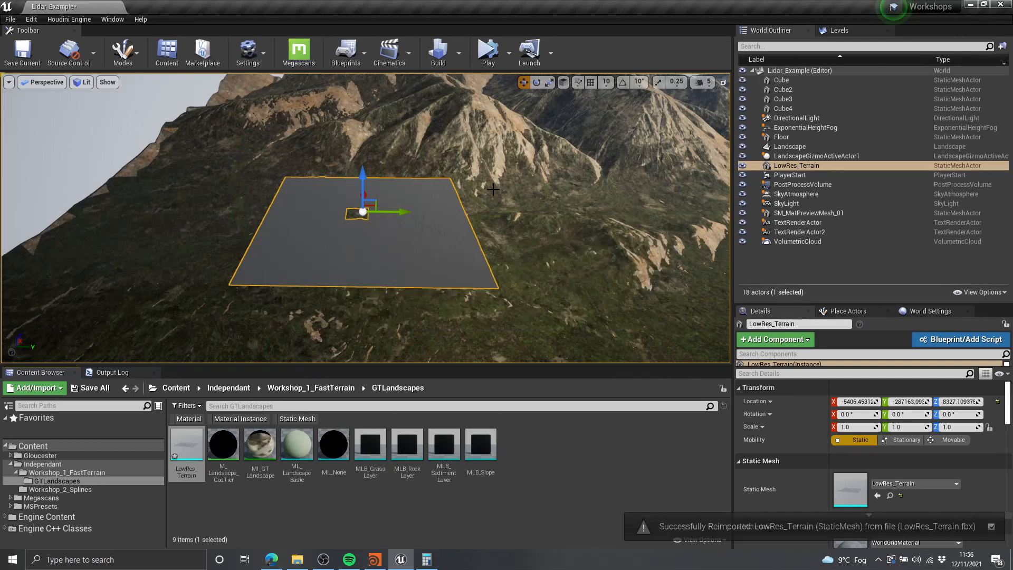
- Set the LowRes_Terrain actor's X, Y and Z location to 0
right_click_drag(493, 190, 490, 140)
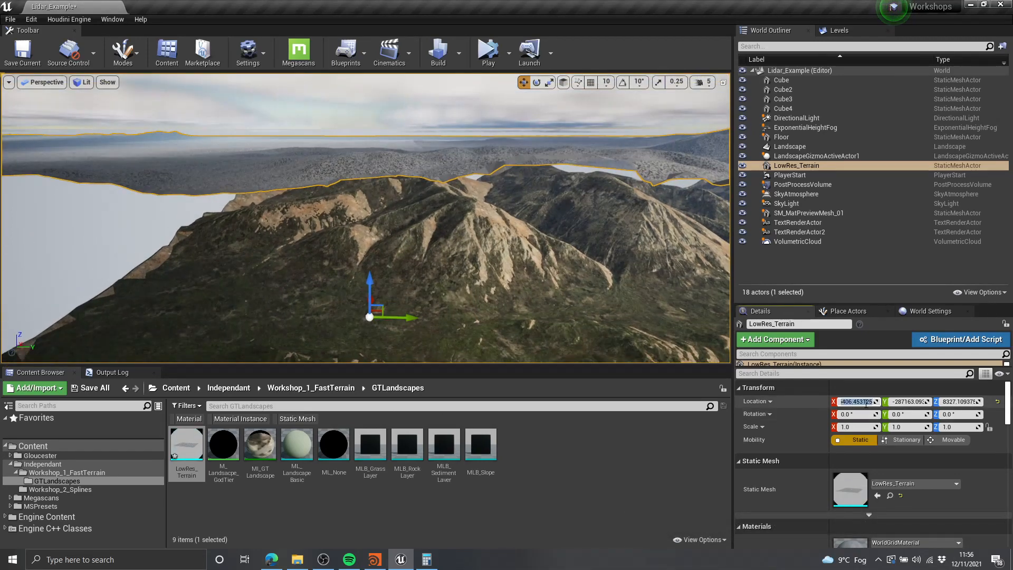
type("0")
key("Tab")
type("0")
key("Tab")
type("0")
key("Return")
right_click_drag(506, 232, 549, 248)
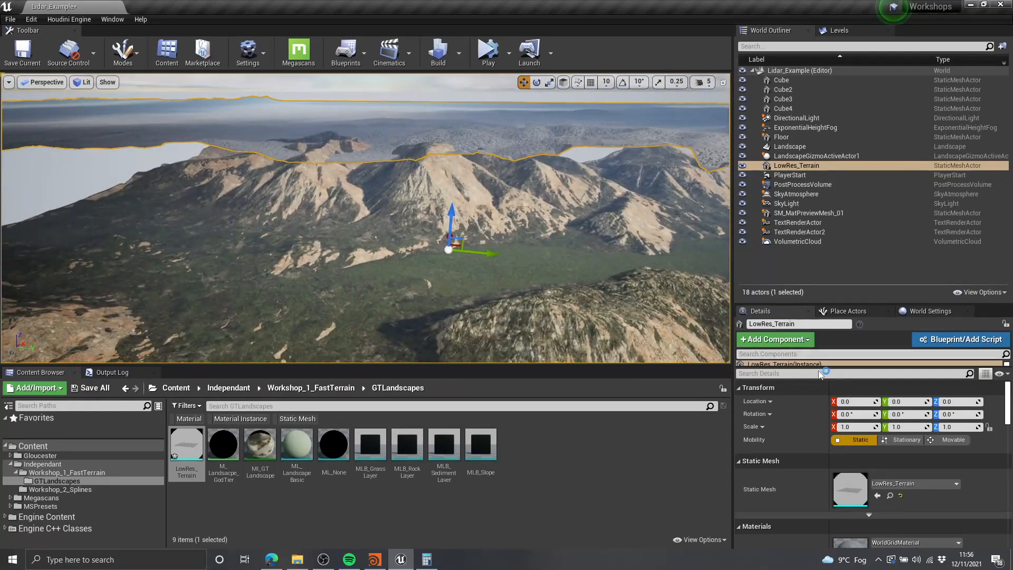
- Try a Y rotation of -90° on the LowRes_Terrain actor and reset its rotation to 0°
type("-9")
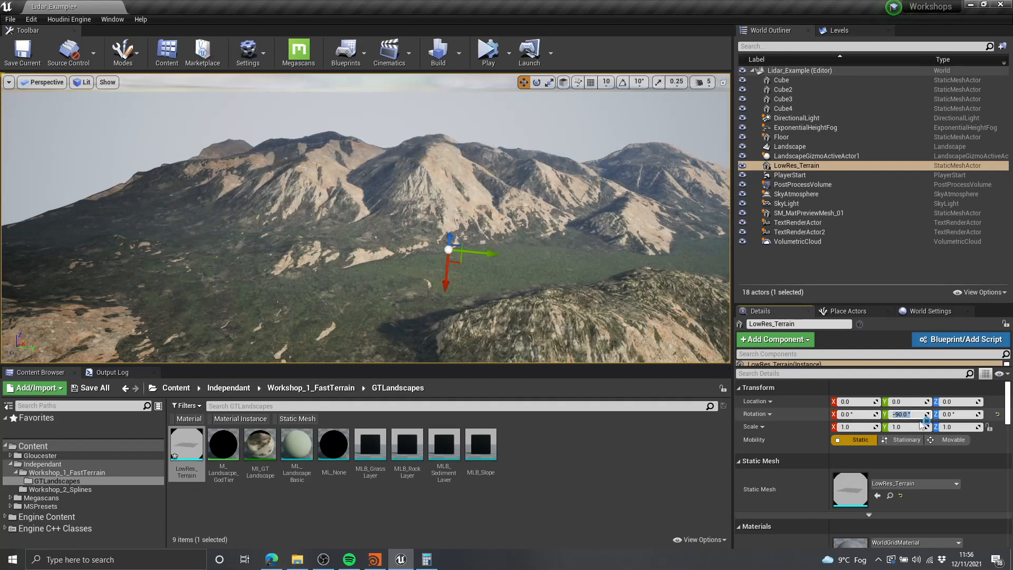
key("Return")
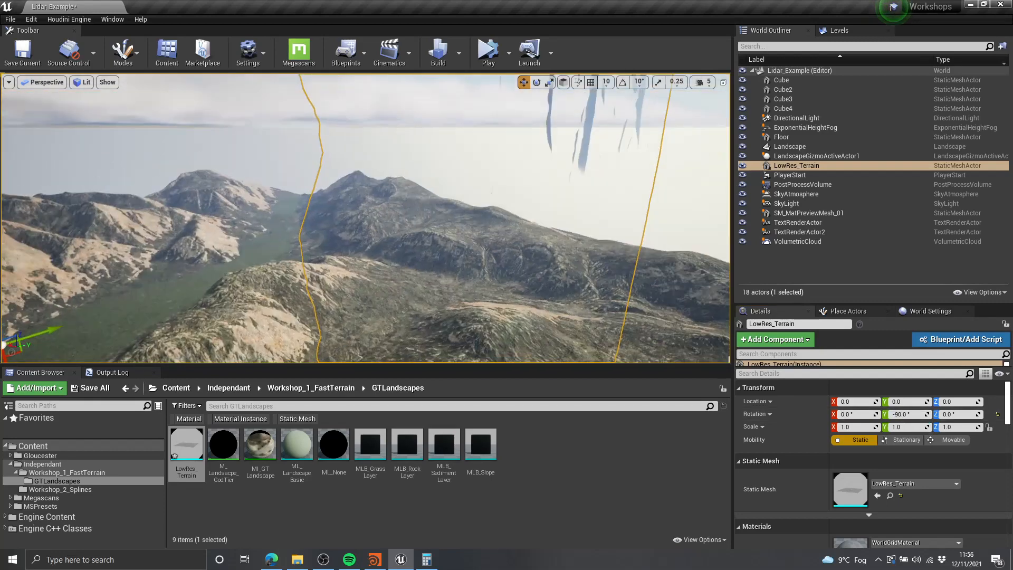
type("0")
key("Return")
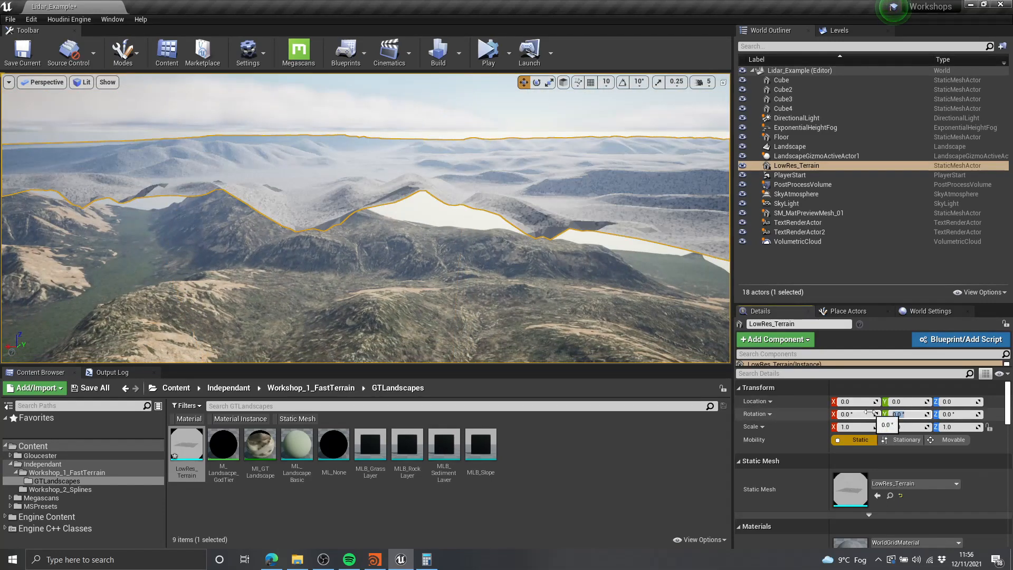
key("Return")
type("0")
key("Return")
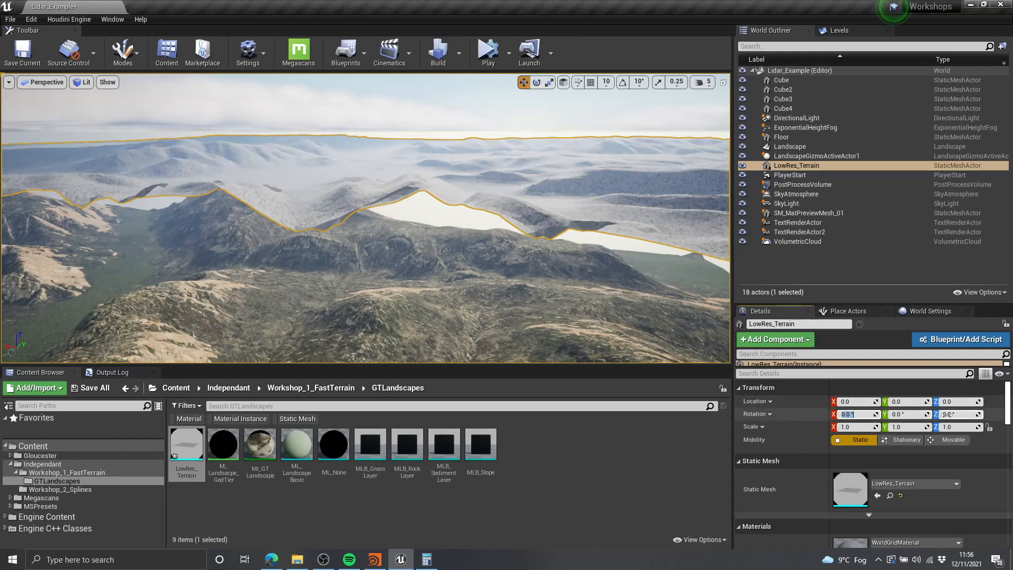
- Try Z rotations of -90°, 90° and 180° on the LowRes_Terrain actor, ending back at 0°
left_click(965, 417)
type("-90")
key("Return")
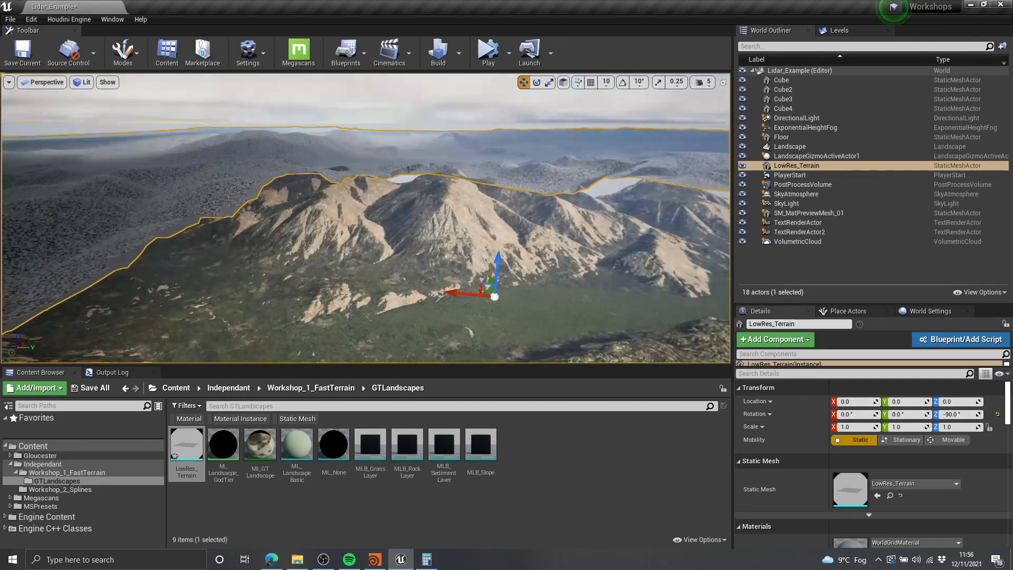
key("Return")
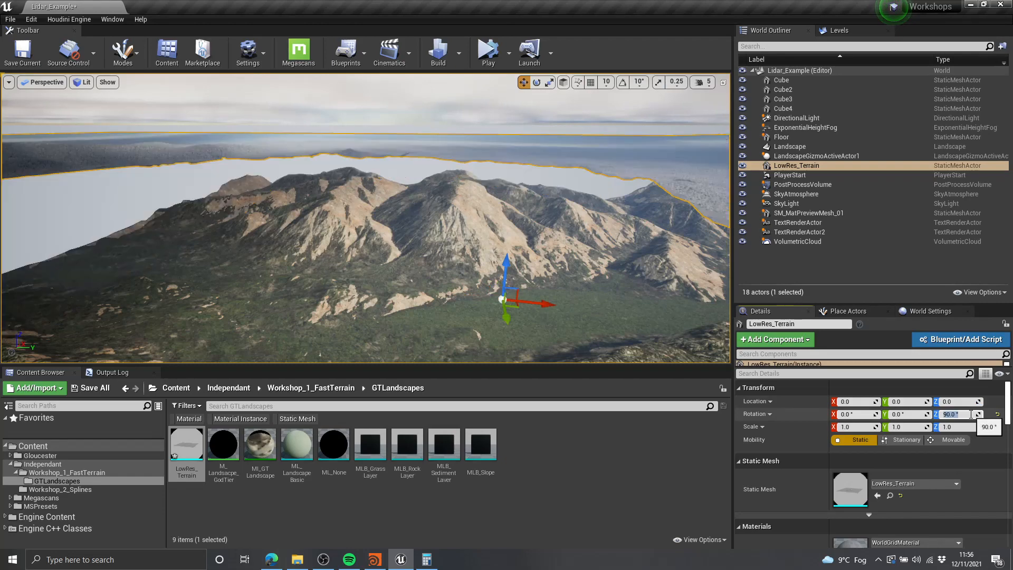
key("Return")
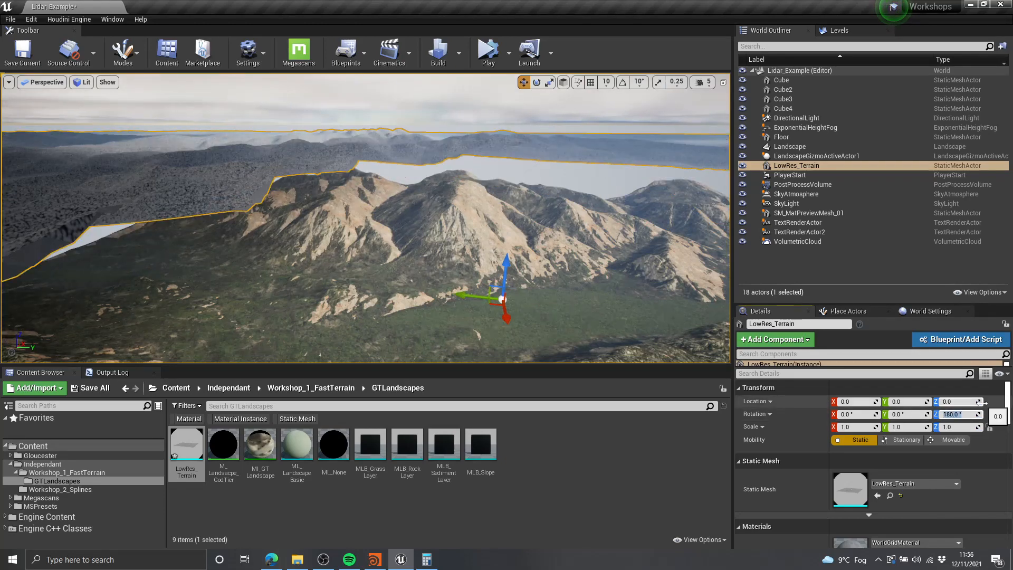
type("0")
key("Return")
- Hide the VolumetricCloud actor so the terrain seam can be inspected clearly
mouse_move(628, 197)
right_mouse_down()
mouse_move(696, 209)
mouse_move(606, 248)
mouse_move(636, 202)
right_mouse_up()
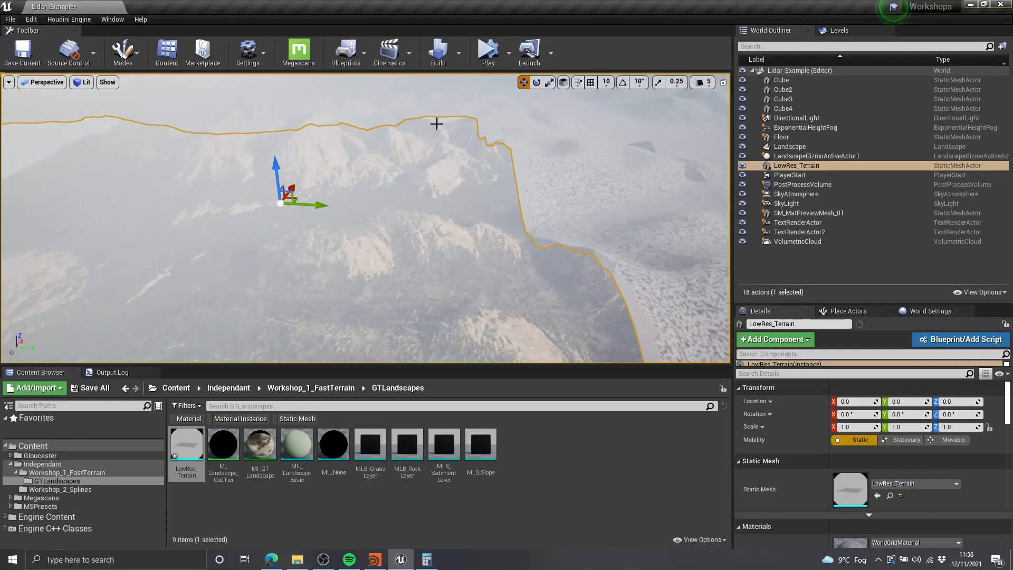
left_click(108, 83)
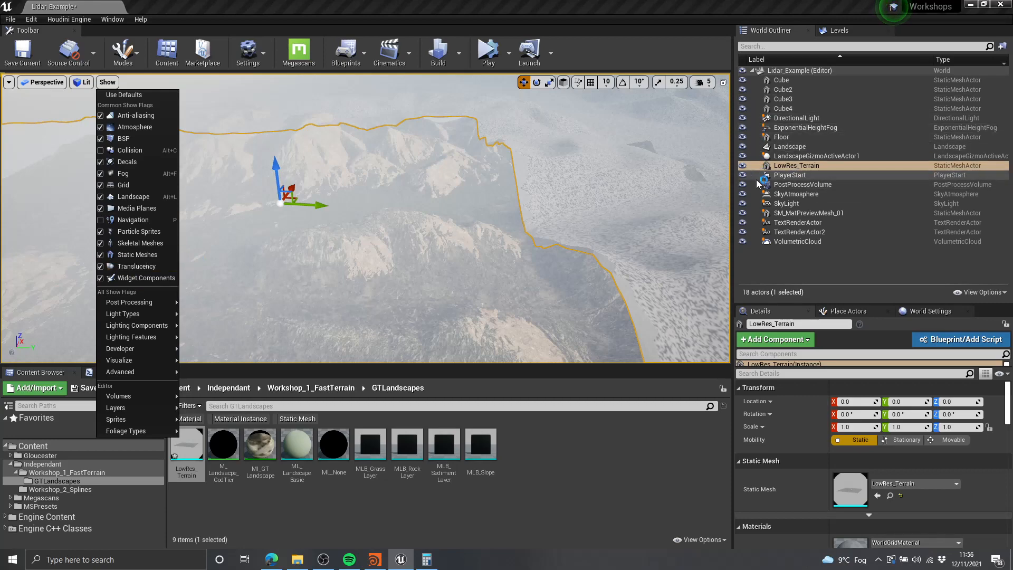
left_click(743, 241)
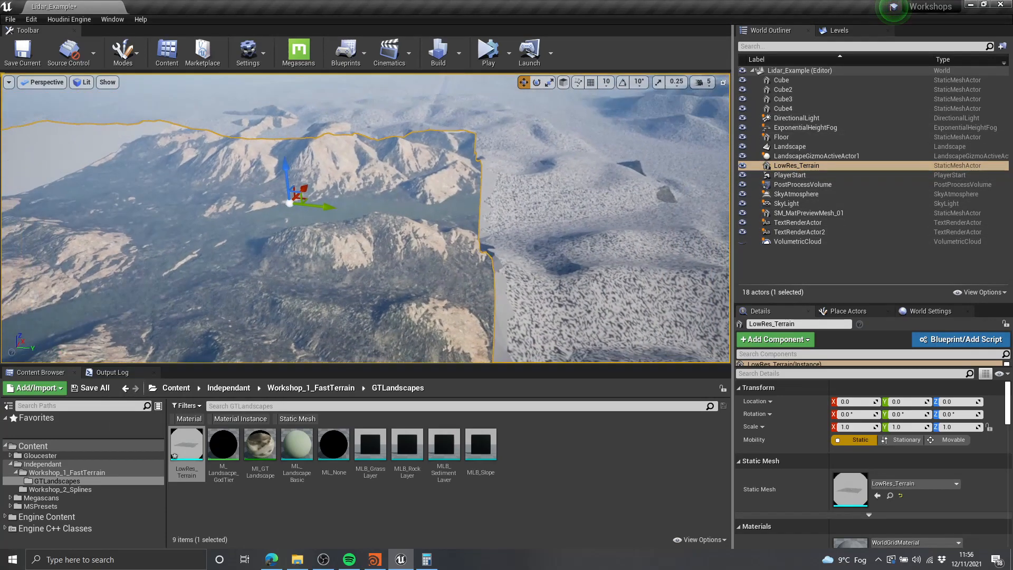
- Compare Z rotations of -90°, 90° and 180° on the LowRes_Terrain actor against the landscape, ending on 180°
right_click_drag(364, 217, 343, 225)
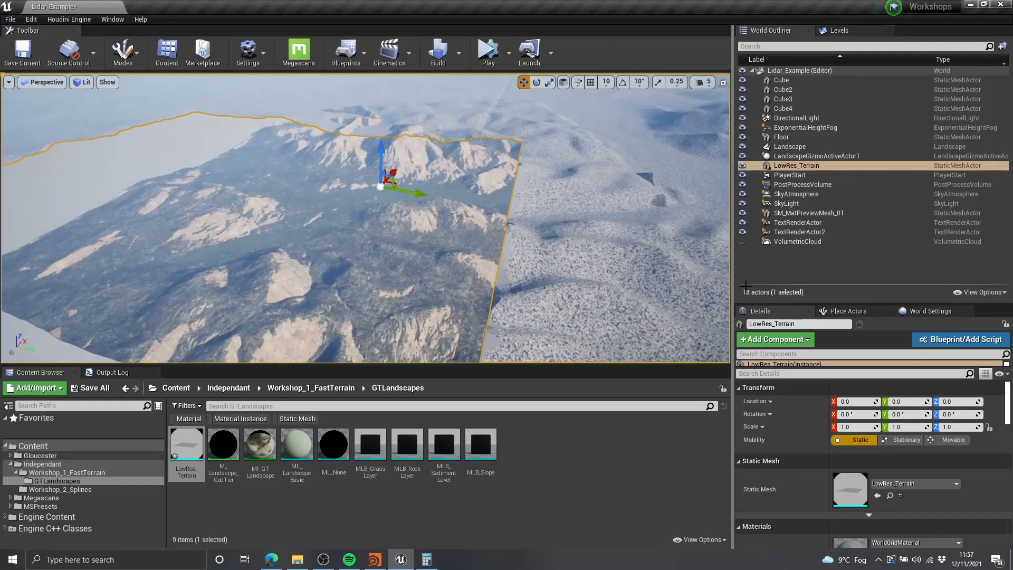
left_click(948, 412)
type("-90")
key("Return")
mouse_move(475, 222)
right_mouse_down()
mouse_move(570, 248)
mouse_move(623, 232)
mouse_move(478, 221)
right_mouse_up()
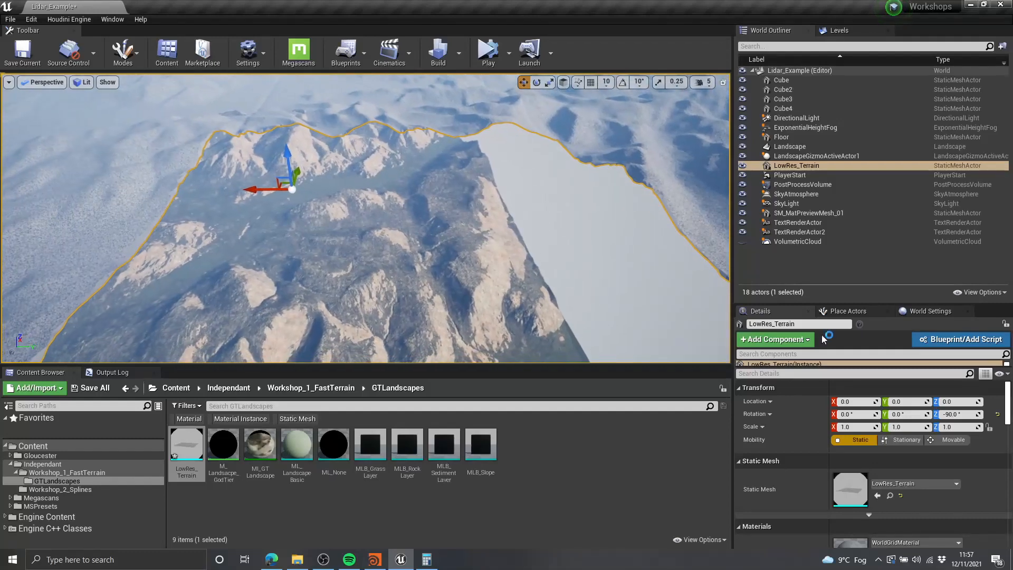
left_click(962, 415)
type("90")
key("Return")
type("-9")
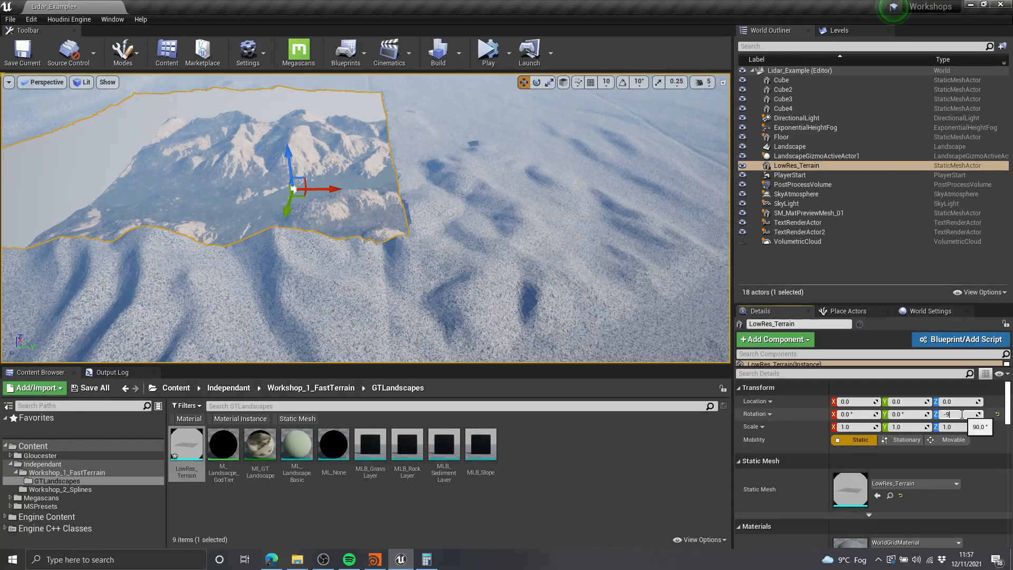
type("0")
key("Return")
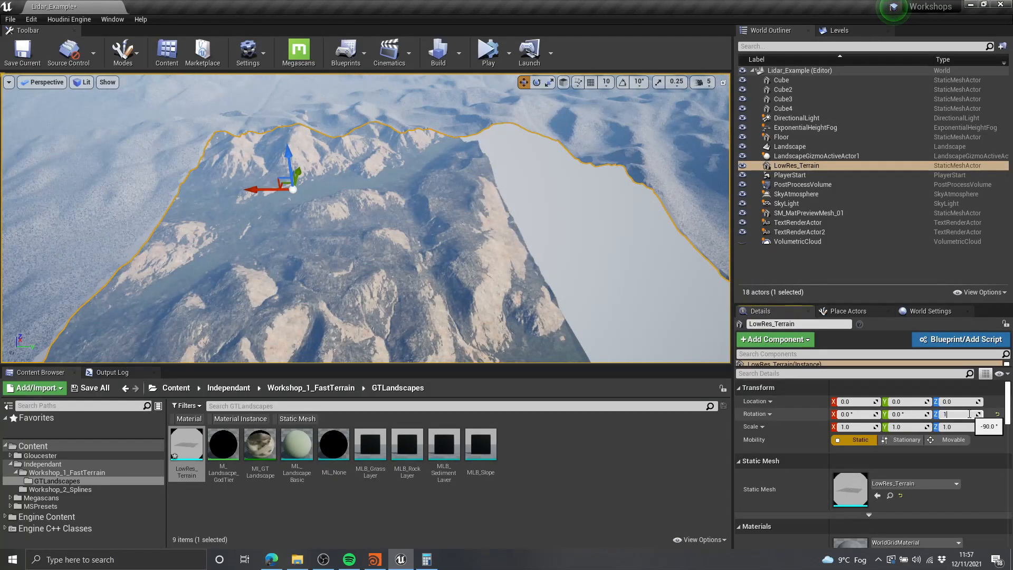
key("Return")
mouse_move(590, 195)
right_mouse_down()
mouse_move(547, 193)
mouse_move(590, 195)
mouse_move(584, 206)
right_mouse_up()
left_click(439, 269)
left_click(543, 205)
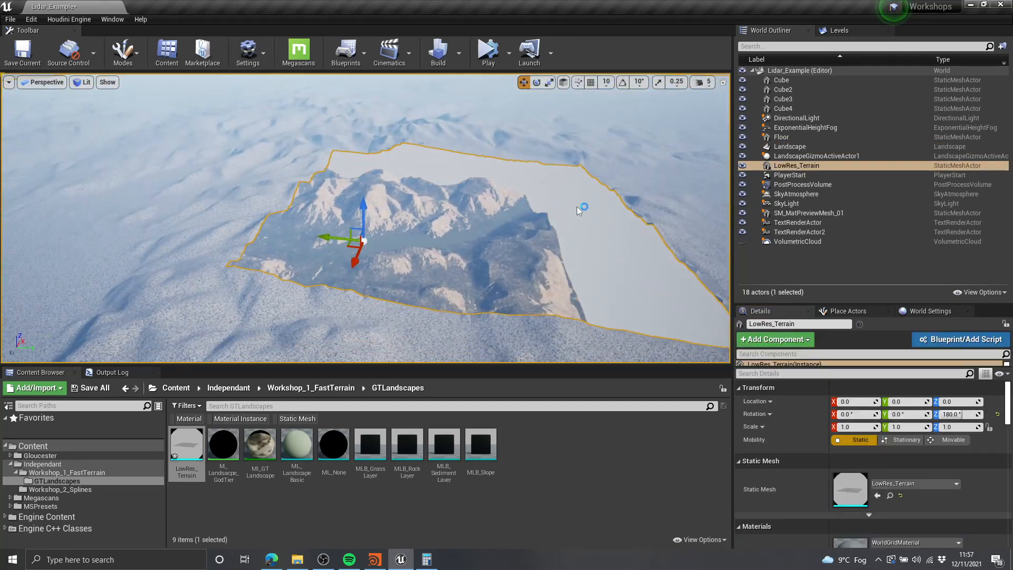
- Switch to Houdini and display heightfield_project2 and transform2 in turn to check the high-res terrain's orientation within the cut-out
key("alt+Tab")
scroll(740, 368, "up", 5)
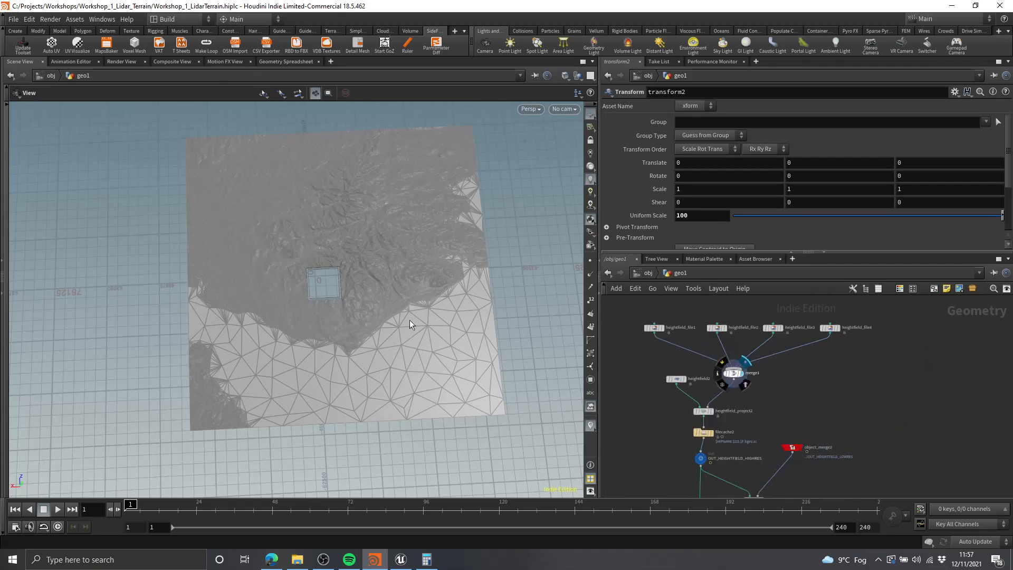
scroll(775, 384, "up", 1)
middle_click_drag(748, 435, 782, 416)
scroll(728, 379, "up", 2)
left_click(749, 376)
left_click_drag(342, 279, 338, 283)
right_click_drag(320, 278, 422, 252)
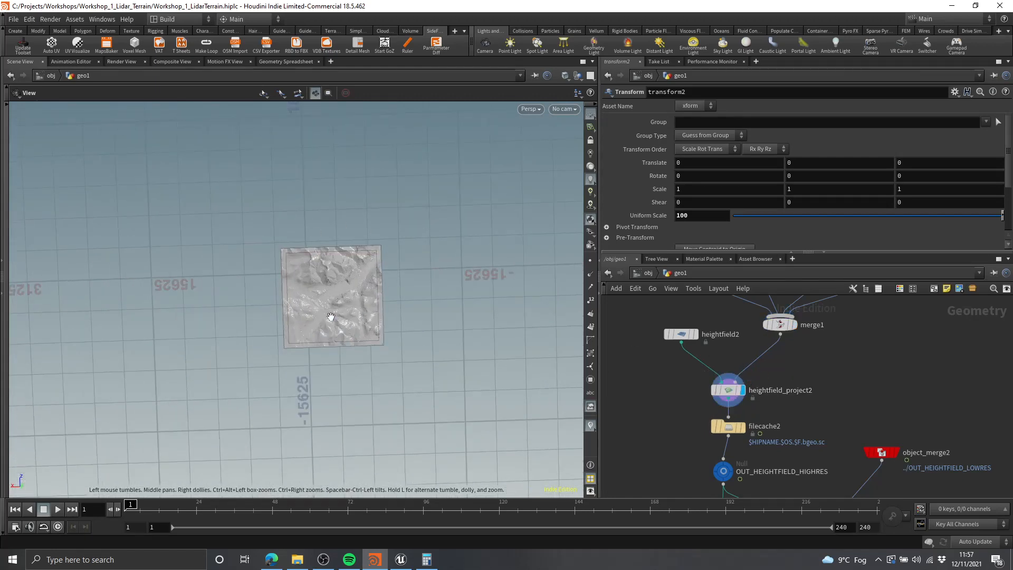
scroll(892, 381, "down", 5)
middle_click_drag(895, 380, 655, 351)
scroll(800, 417, "up", 3)
left_click(786, 411)
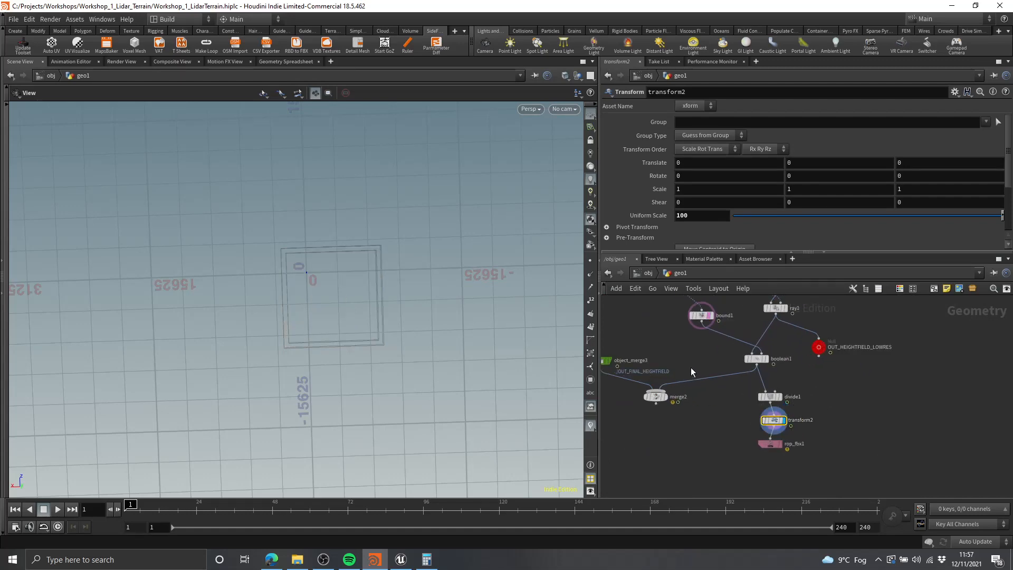
- Switch back to Unreal Editor and set the LowRes_Terrain actor's Z rotation to -90°
key("alt+Tab")
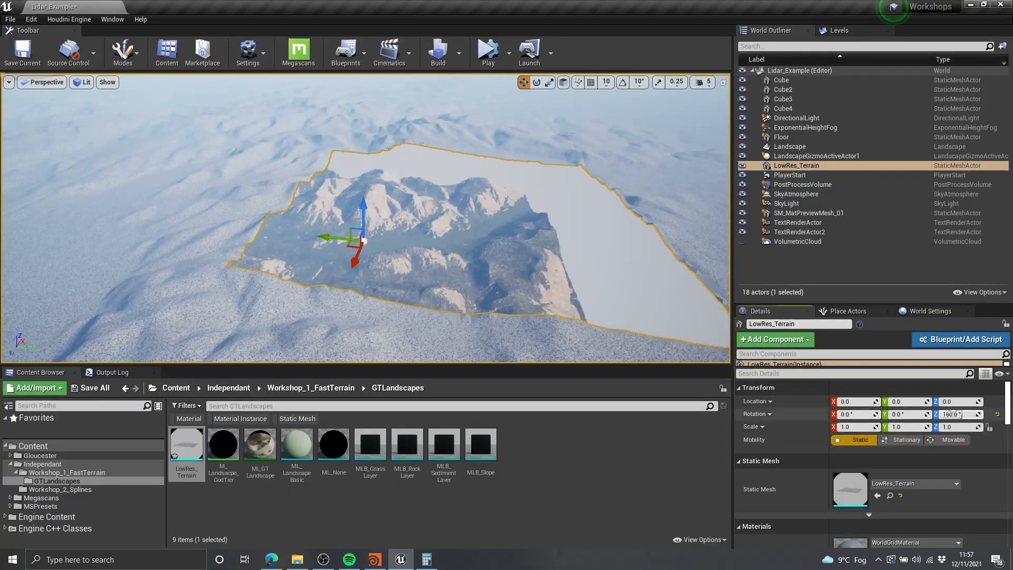
left_click(954, 413)
type("-90")
key("Return")
scroll(384, 206, "up", 5)
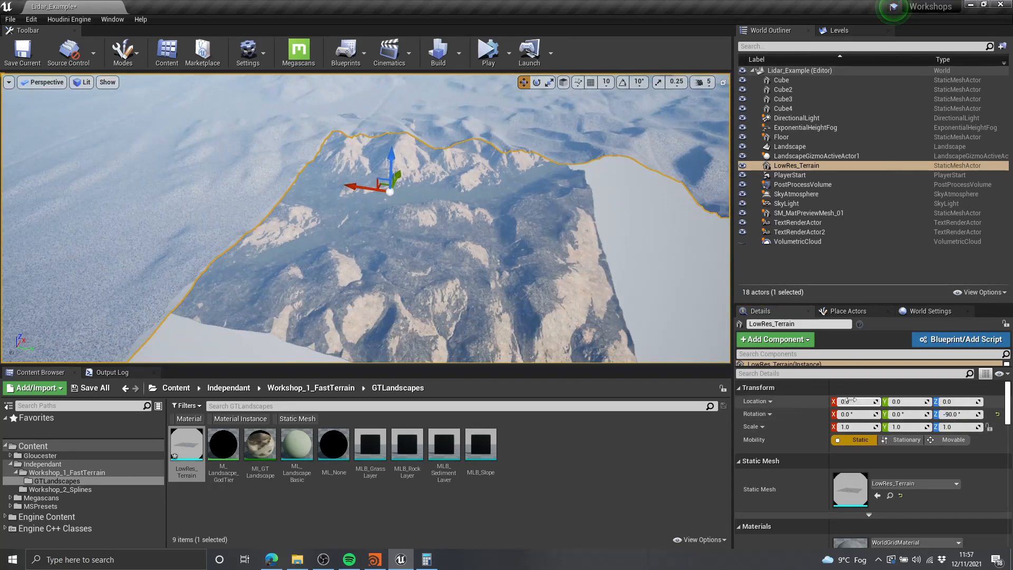
- Set the LowRes_Terrain actor's X location to 250000 and its Y location to -250000
key("Return")
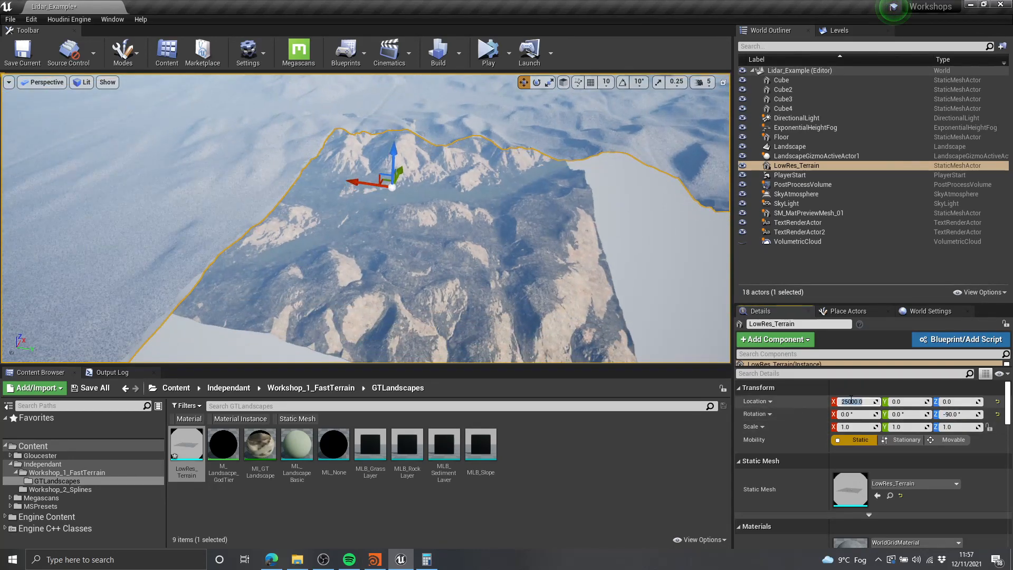
type("50000")
key("Return")
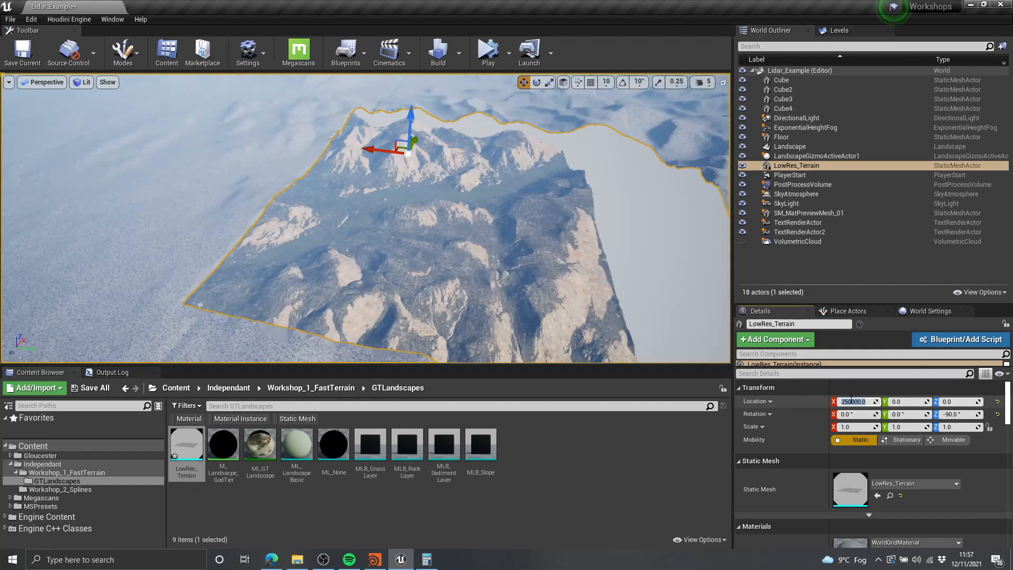
right_click_drag(665, 274, 684, 288)
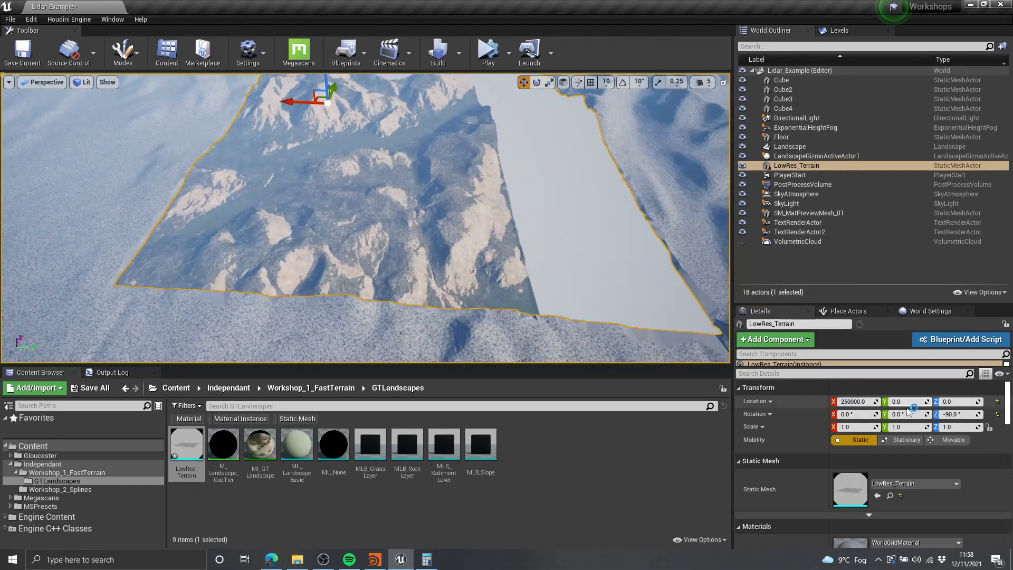
key("Return")
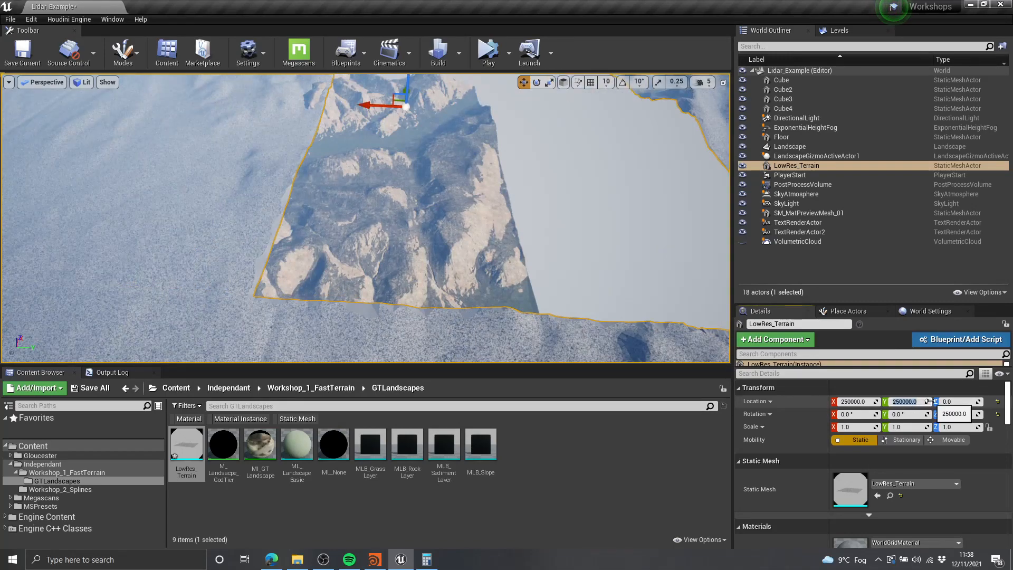
type("-")
key("Return")
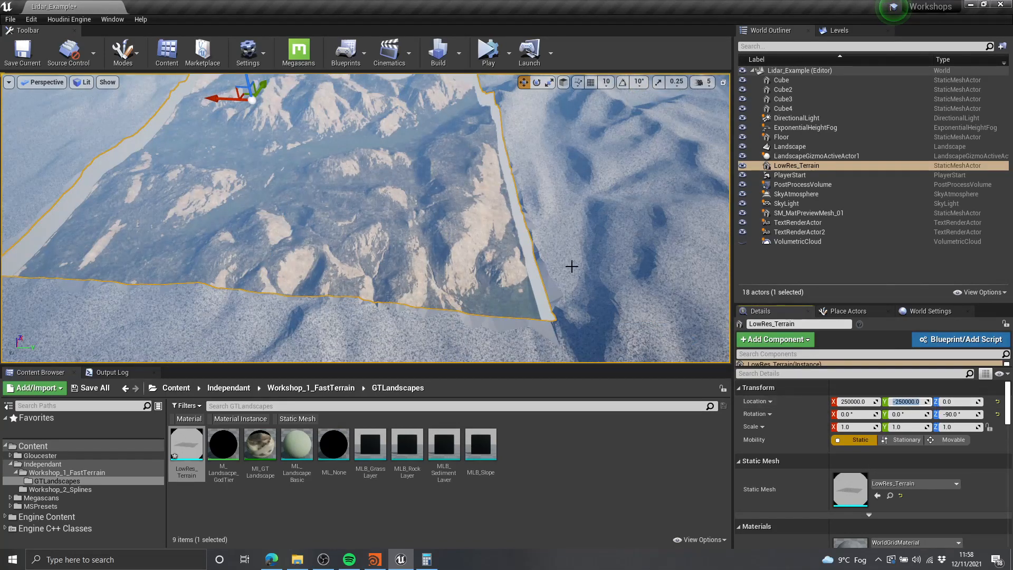
- Lower the LowRes_Terrain actor to about Z -49200, then focus on the Floor actor and inspect the seam with the landscape
right_click_drag(572, 266, 293, 159)
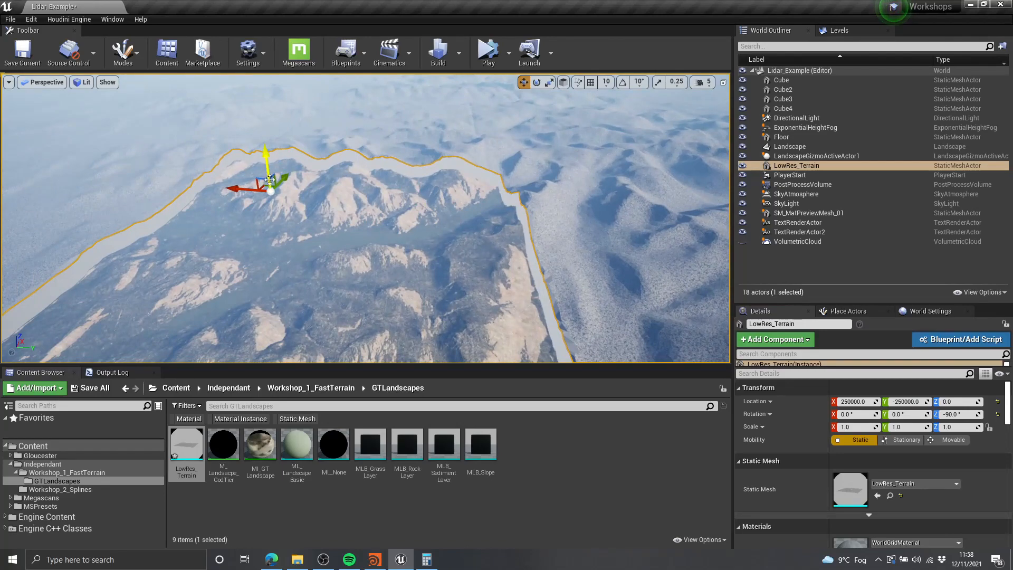
left_click_drag(266, 153, 268, 227)
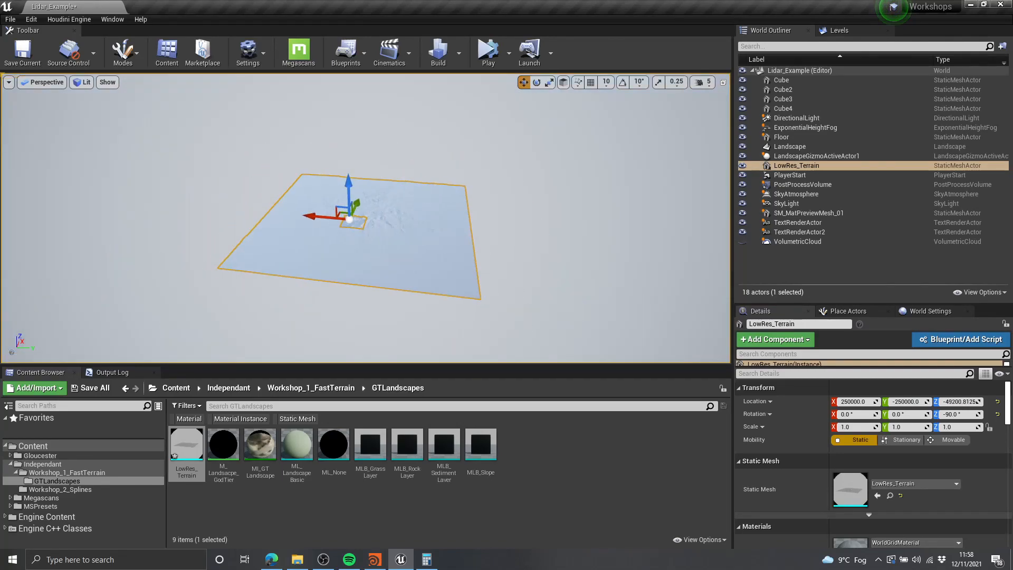
left_click(782, 137)
key("f")
right_click_drag(454, 185, 523, 113)
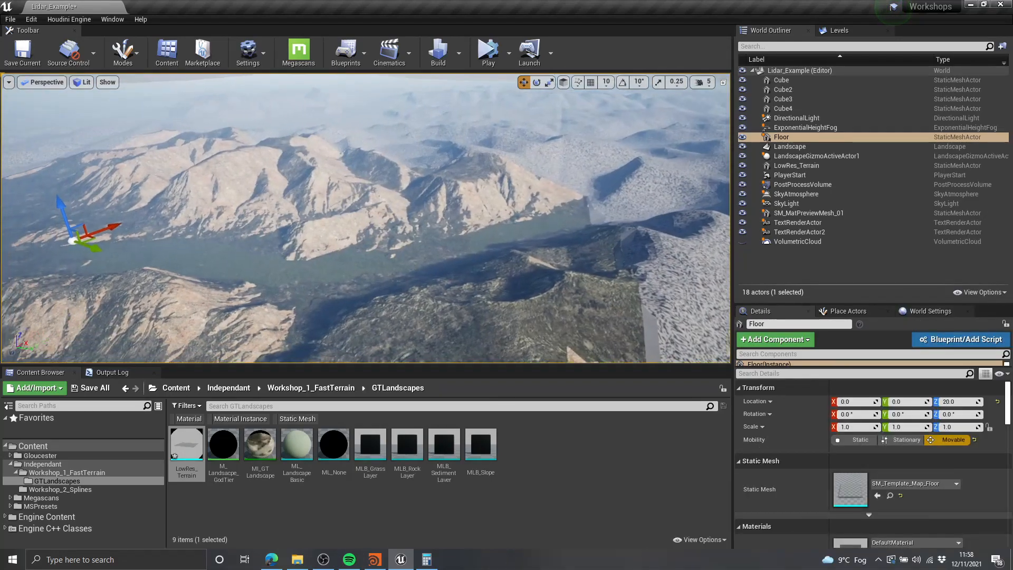
right_click_drag(580, 192, 597, 193)
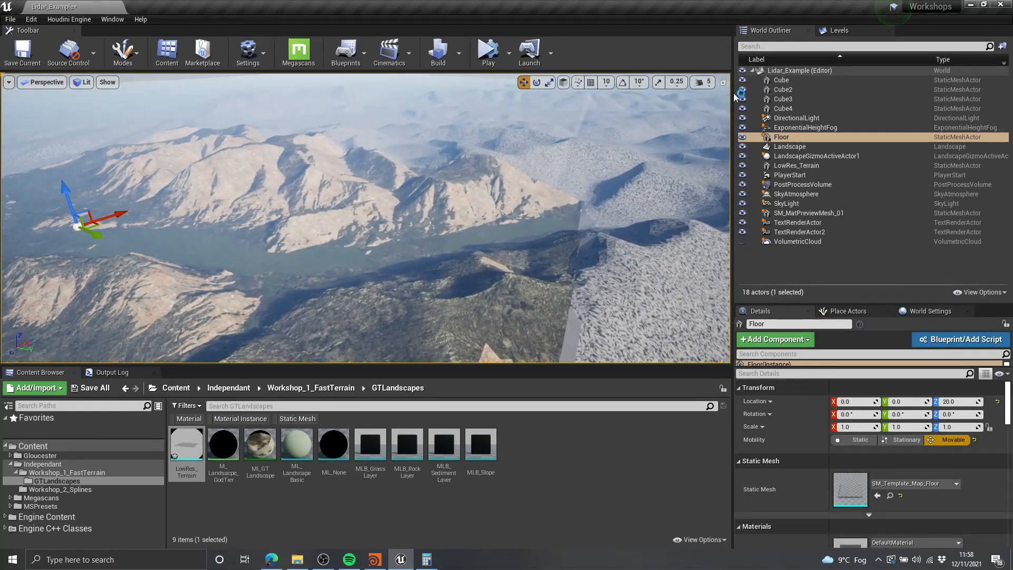
right_click_drag(729, 98, 674, 92)
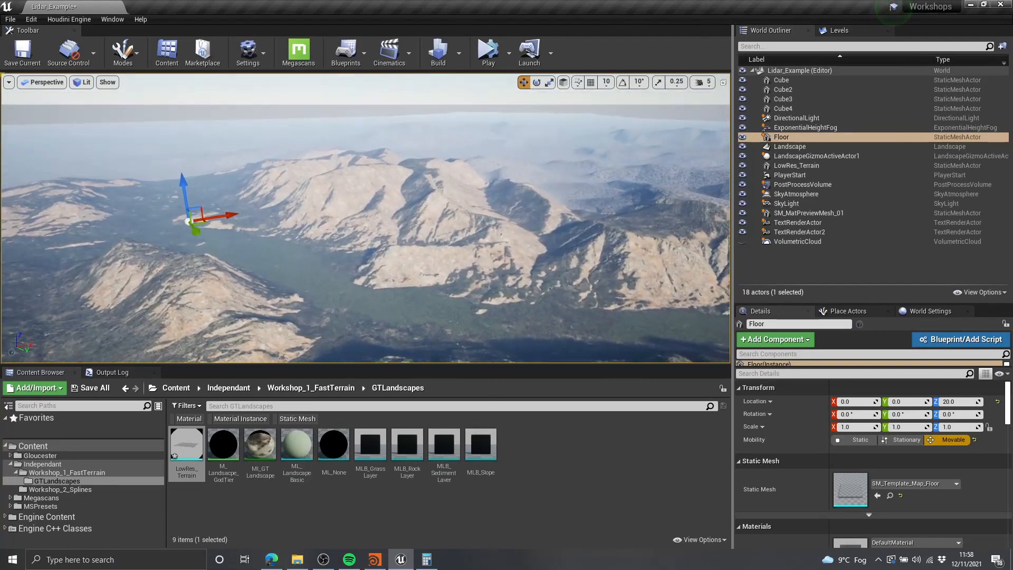
right_click_drag(528, 202, 481, 187)
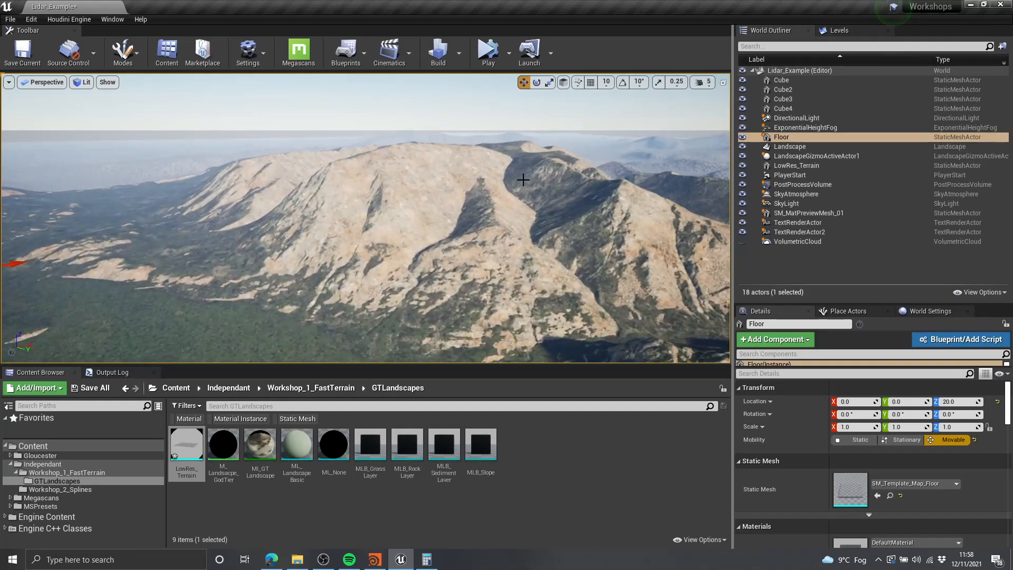
- Raise the viewport camera speed to 8
left_click(700, 82)
left_click_drag(755, 107, 776, 107)
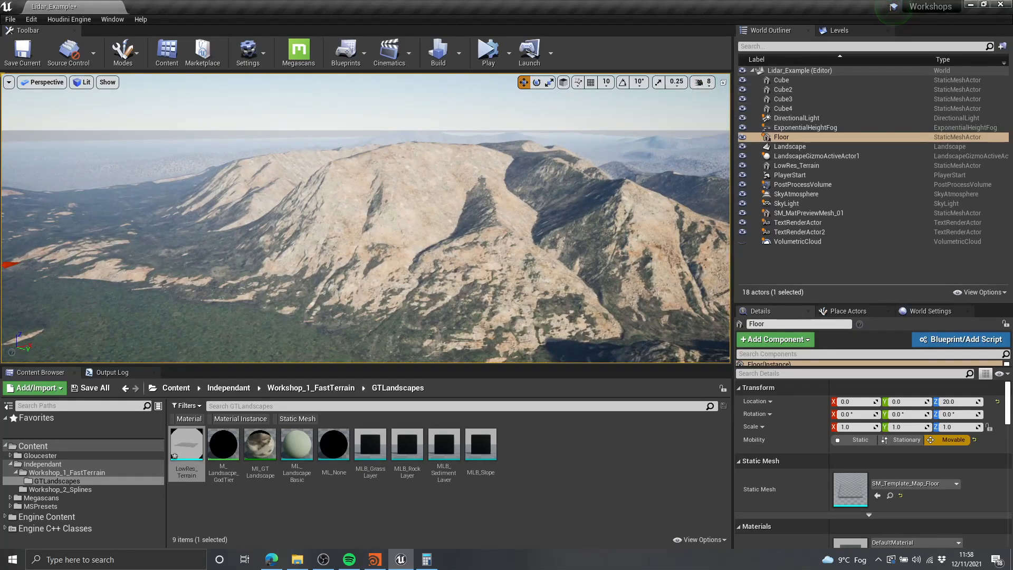
mouse_move(481, 201)
right_mouse_down()
mouse_move(478, 216)
mouse_move(470, 203)
mouse_move(491, 188)
right_mouse_up()
left_click(706, 84)
- Select the LowRes_Terrain actor and raise it to about Z -46068 so its inner edge meets the high-res landscape
key("w")
key("s")
right_click_drag(581, 189, 506, 138)
key("w")
left_click(580, 188)
key("w")
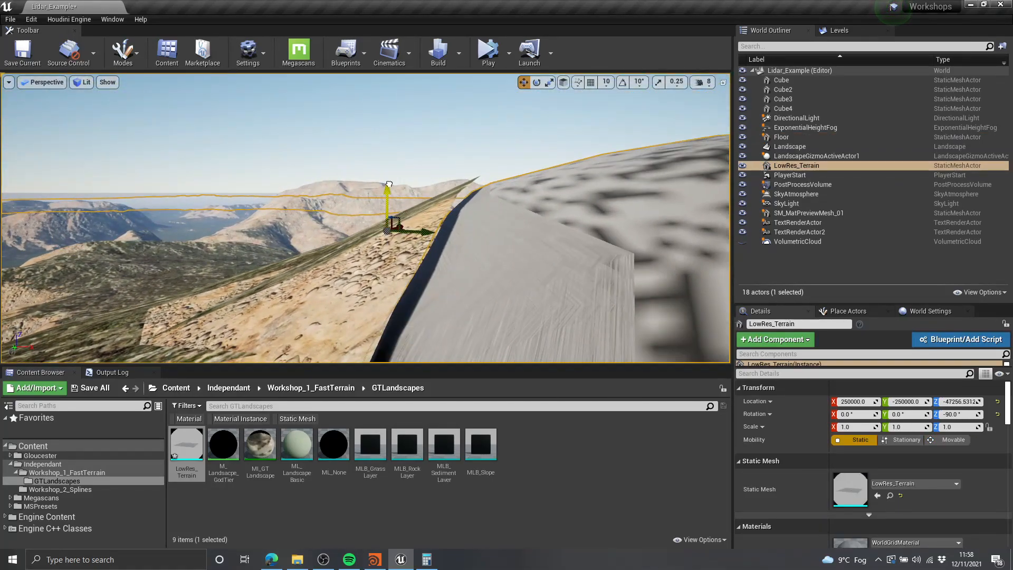
key("a")
right_click_drag(389, 183, 419, 180)
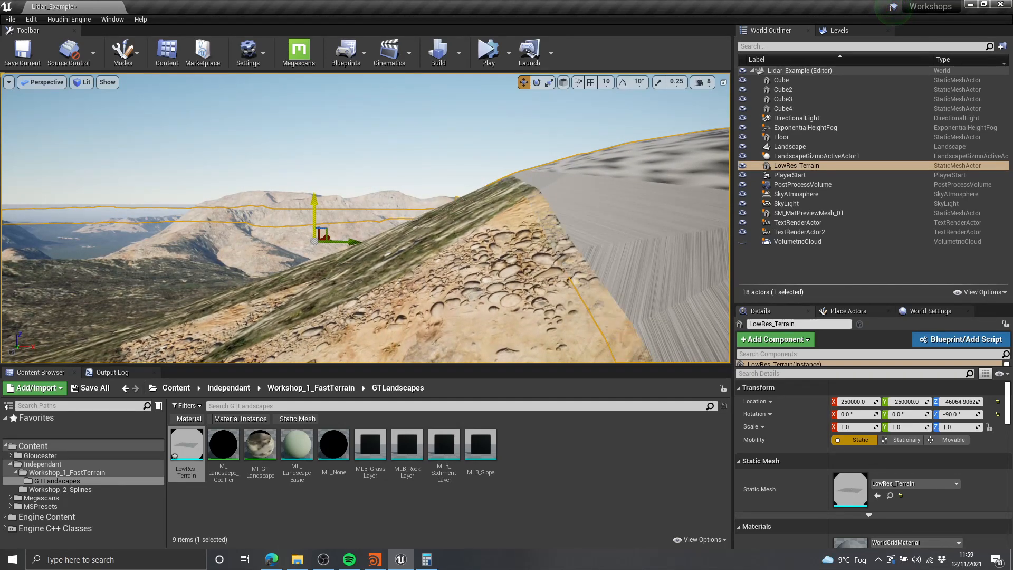
left_click_drag(314, 211, 314, 216)
right_click_drag(525, 228, 552, 232)
key("g")
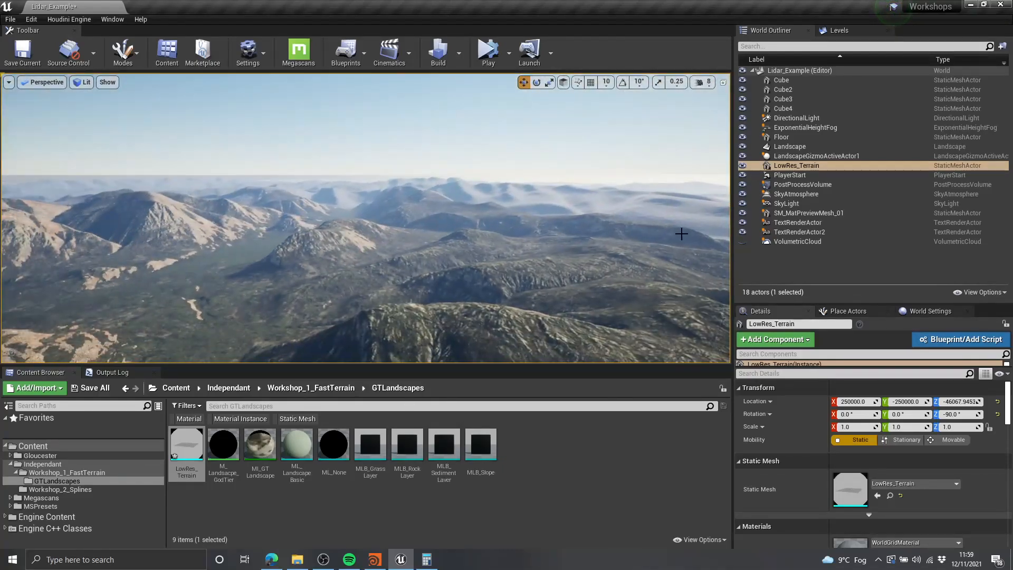
- Make the VolumetricCloud actor visible in the level
right_click(744, 242)
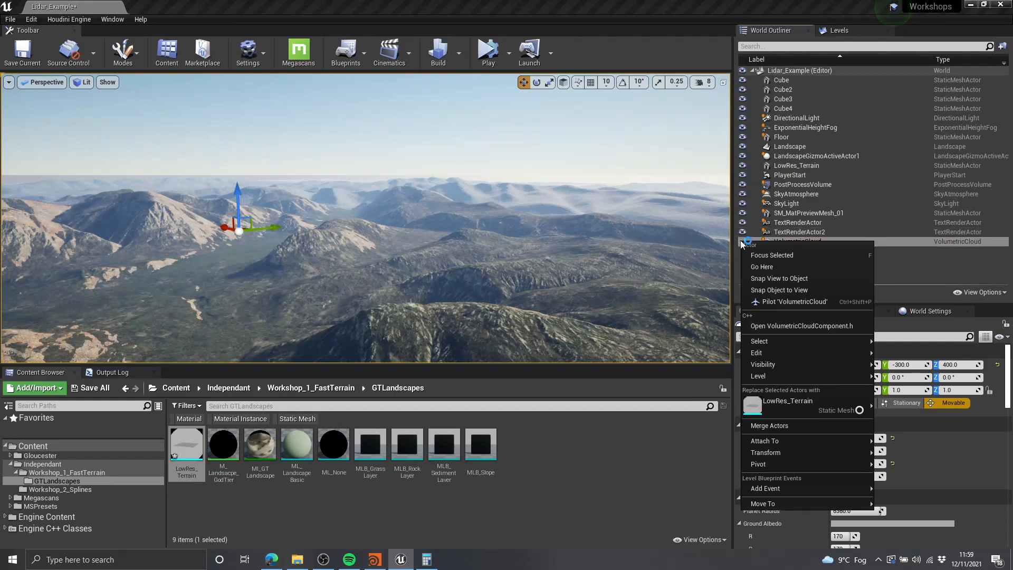
right_click_drag(541, 221, 569, 254)
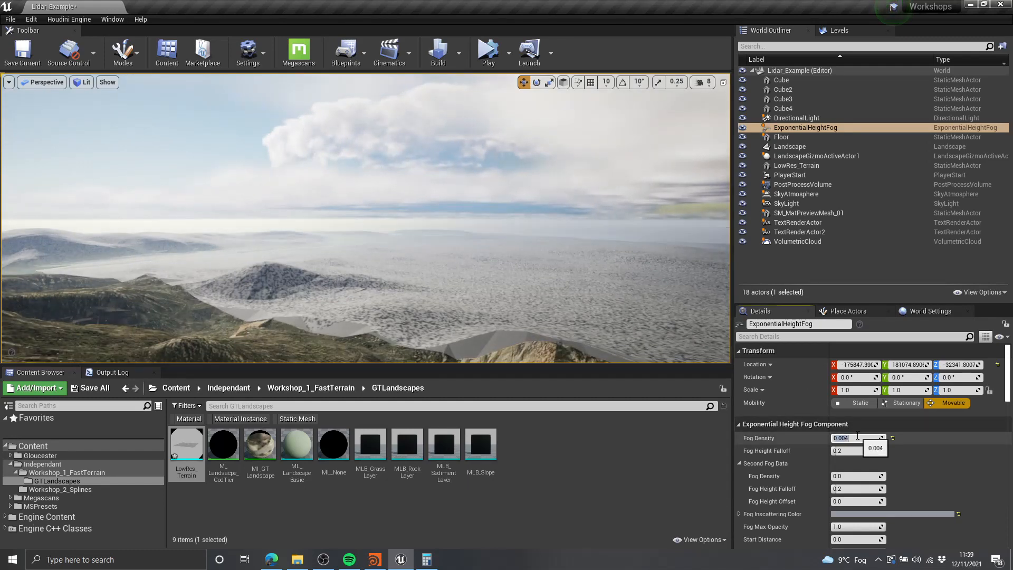
- Set the ExponentialHeightFog actor's Fog Density to 0.005 and hide the fog actor
right_click_drag(613, 304, 586, 315)
key("alt+3")
key("alt+4")
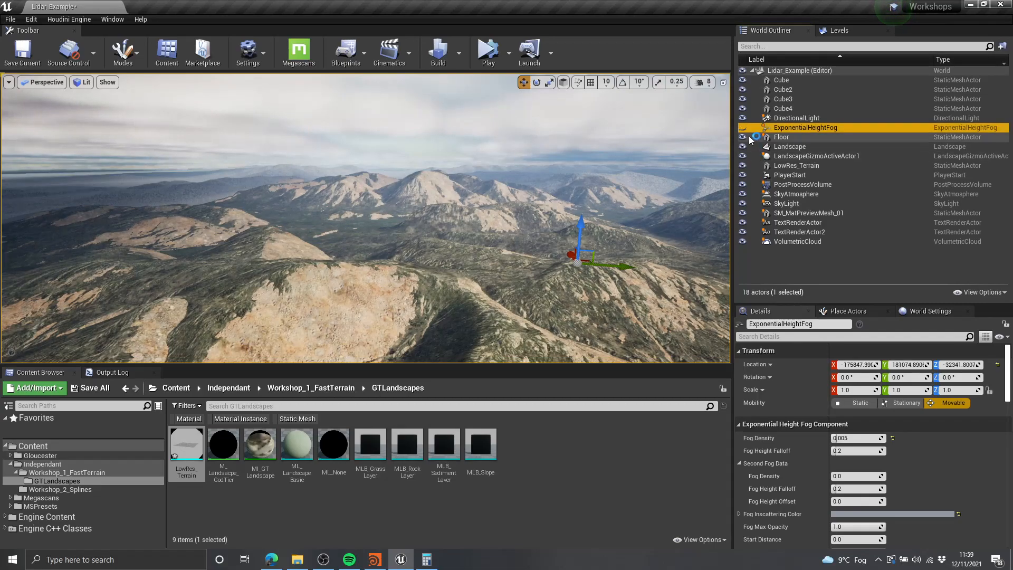
- Rotate the sun's direction interactively in an immersive full-screen viewport to try different lighting over the terrain, then restore the normal layout
mouse_move(575, 173)
right_mouse_down()
mouse_move(676, 175)
mouse_move(591, 174)
mouse_move(638, 153)
mouse_move(578, 172)
right_mouse_up()
key("F11")
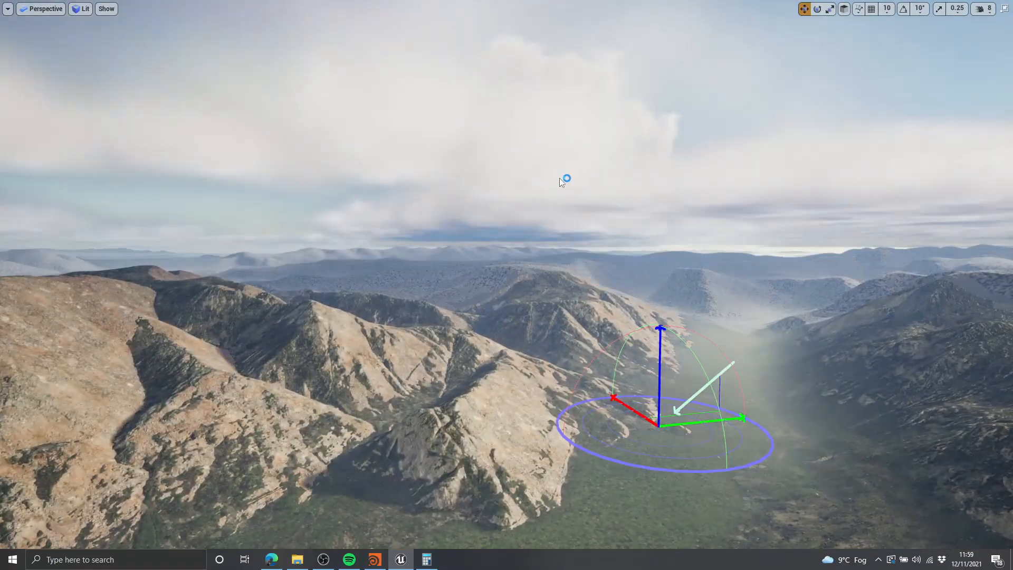
key("ctrl+l")
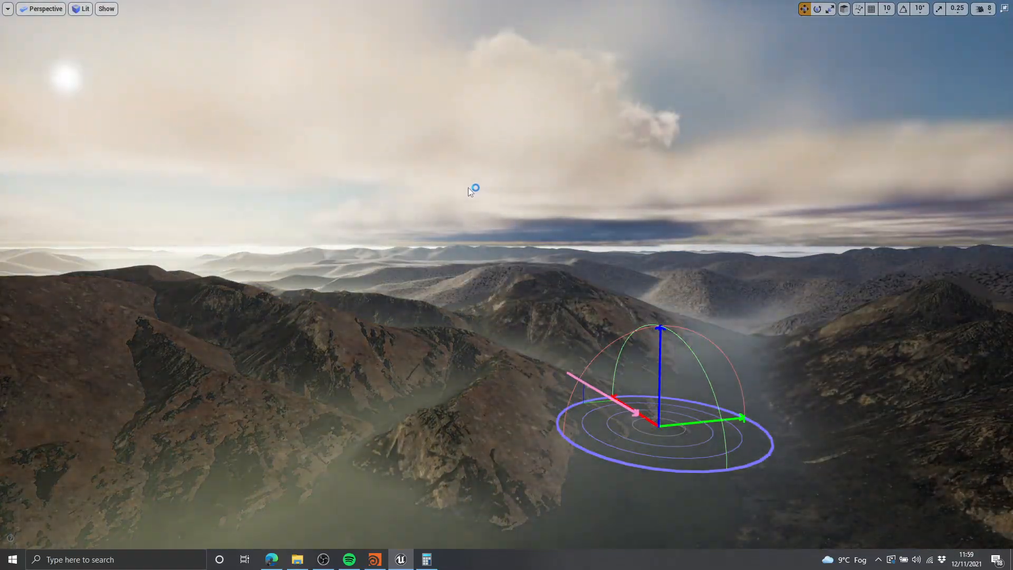
mouse_move(469, 189)
right_mouse_down()
mouse_move(406, 176)
mouse_move(463, 187)
right_mouse_up()
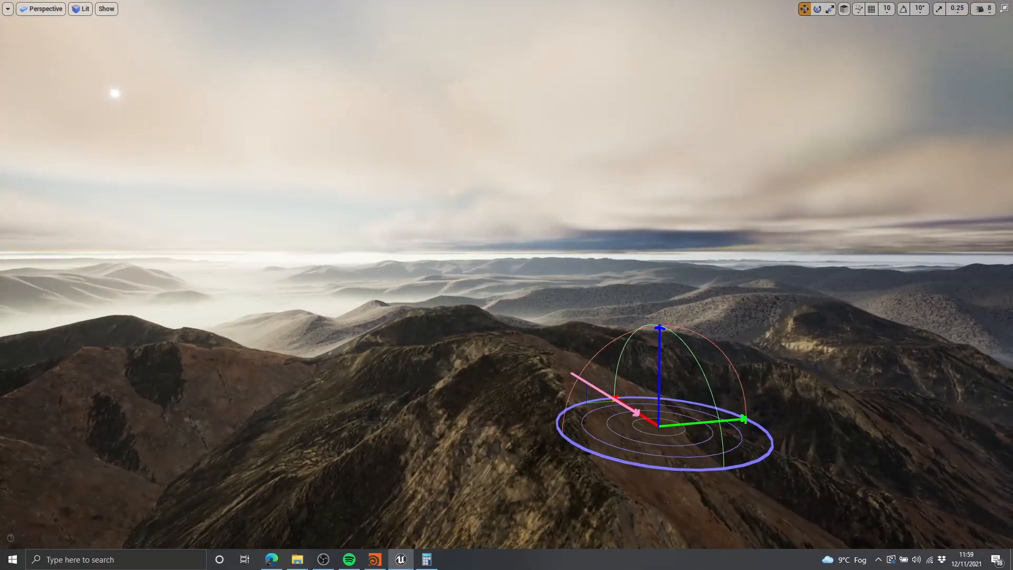
key("ctrl+l")
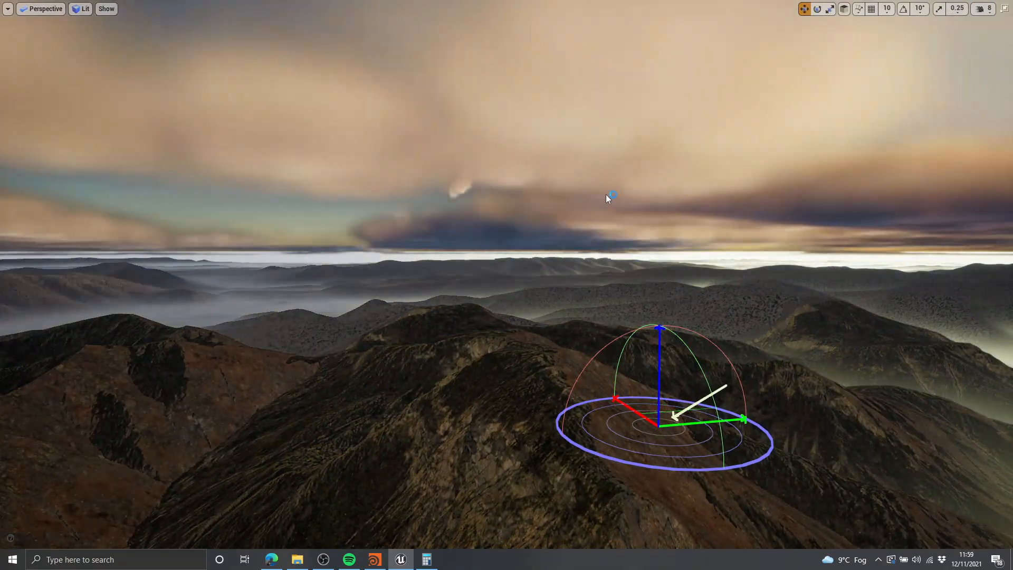
key("ctrl+l")
right_click_drag(572, 181, 606, 197)
key("F11")
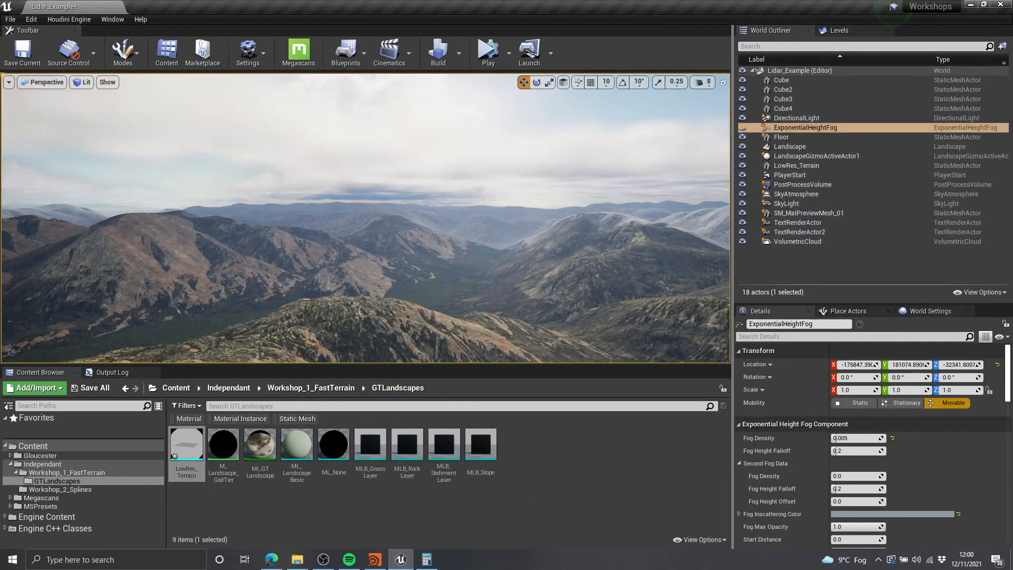
- Examine the combined high-res and low-res terrain in the immersive full-screen viewport
key("F11")
right_click_drag(638, 208, 633, 219)
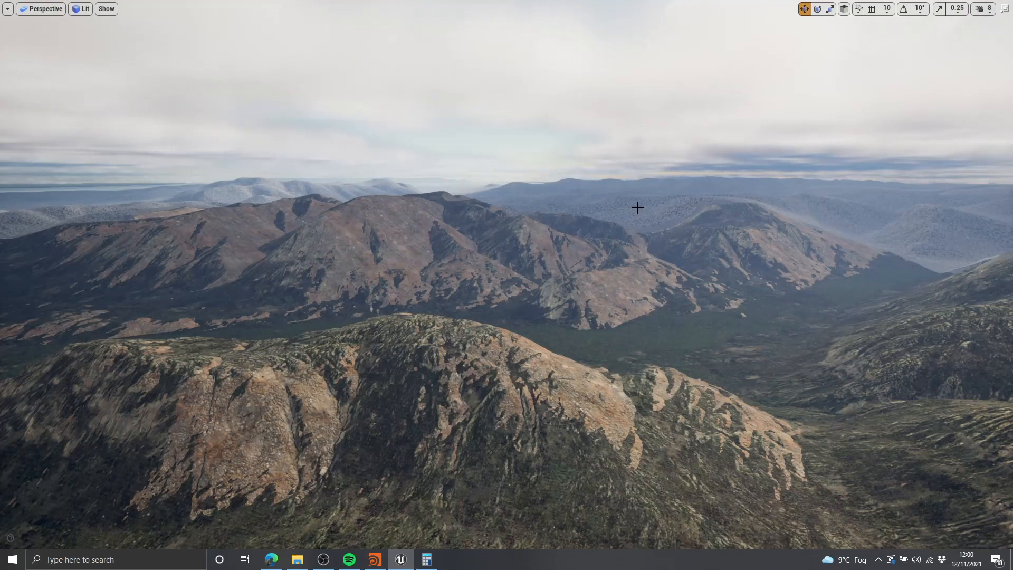
right_click_drag(675, 209, 777, 189)
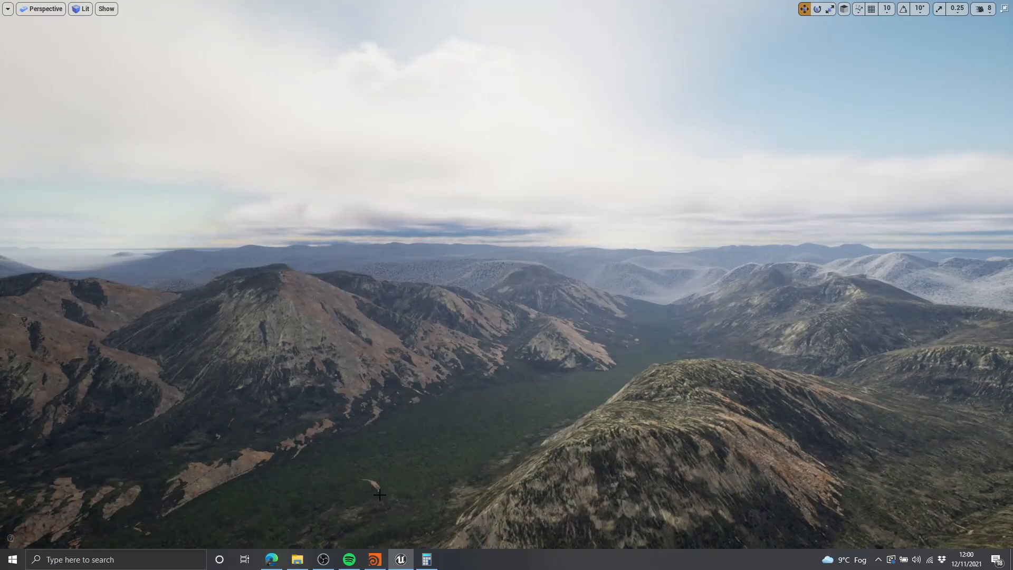